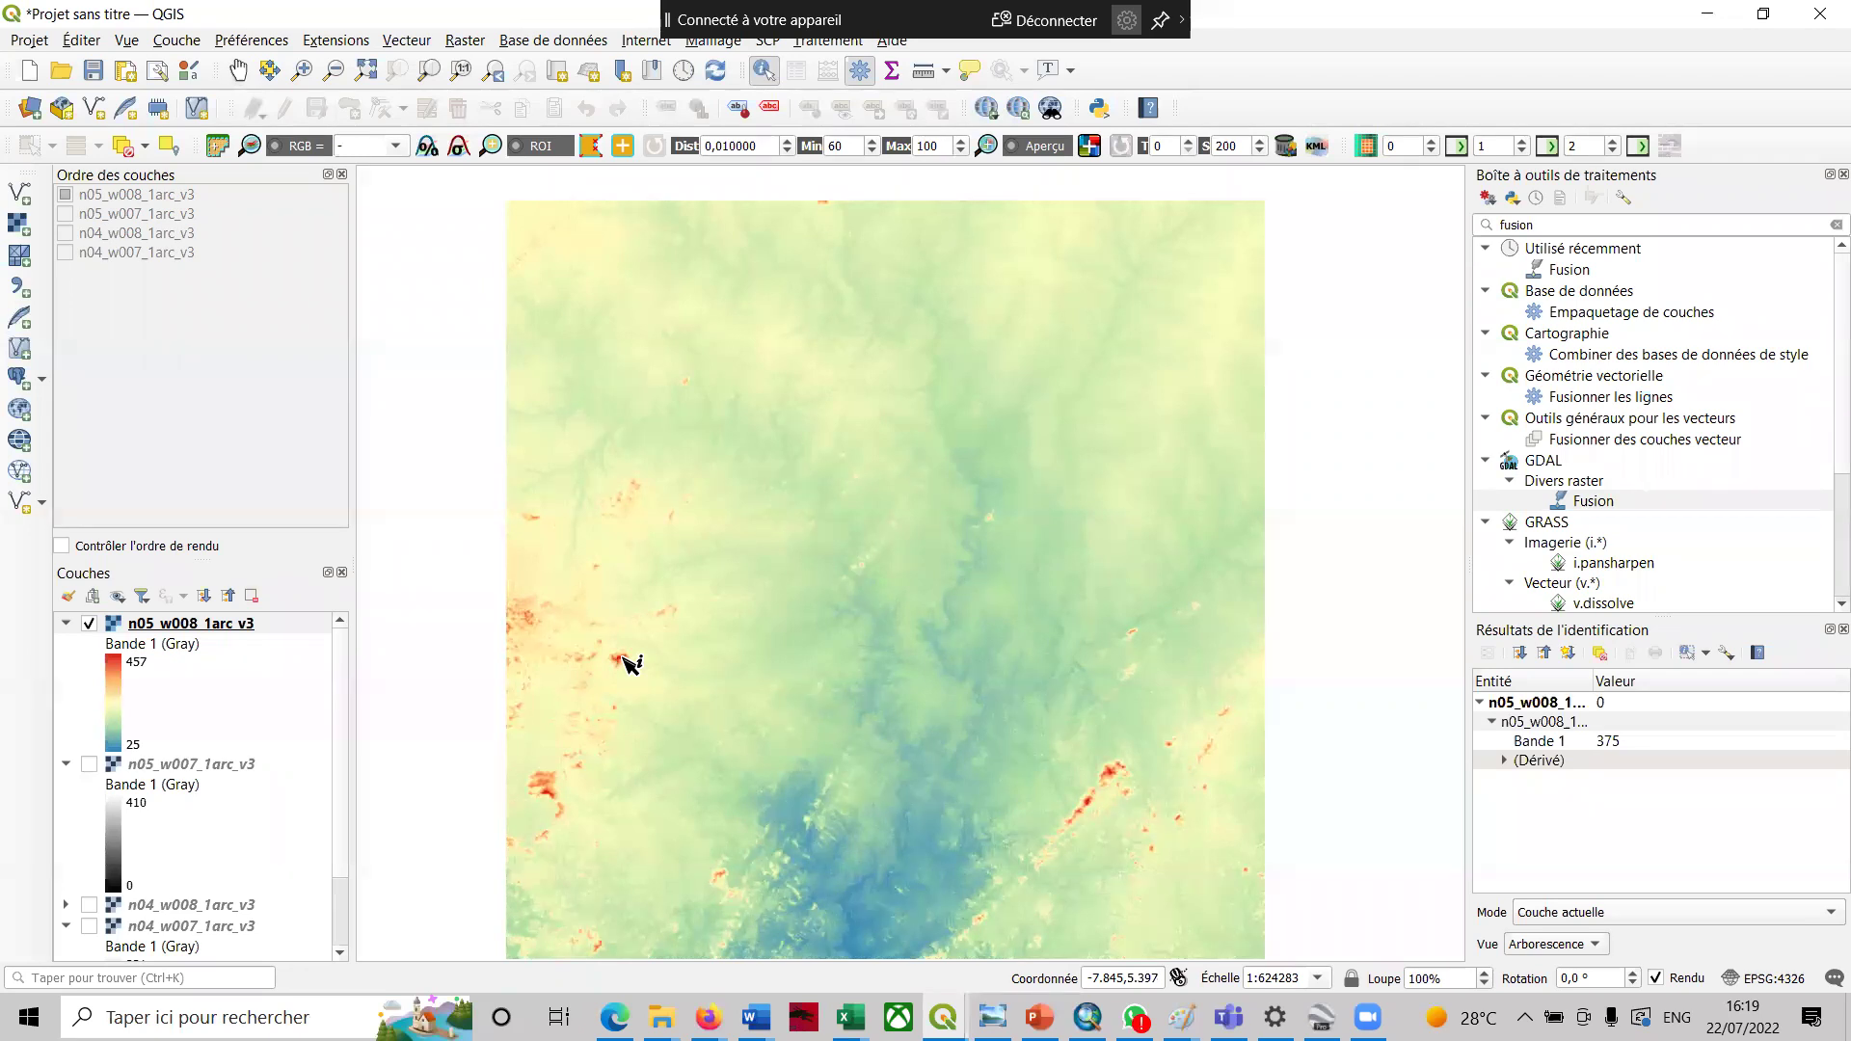
- Read a pixel's Bande 1 elevation value on the colour-styled n05_w008_1arc_v3 layer
left_click(859, 914)
- Read the PDF's section 3.2 recommending Ombrage hillshade for DEMs, then minimize Edge
left_click(614, 1018)
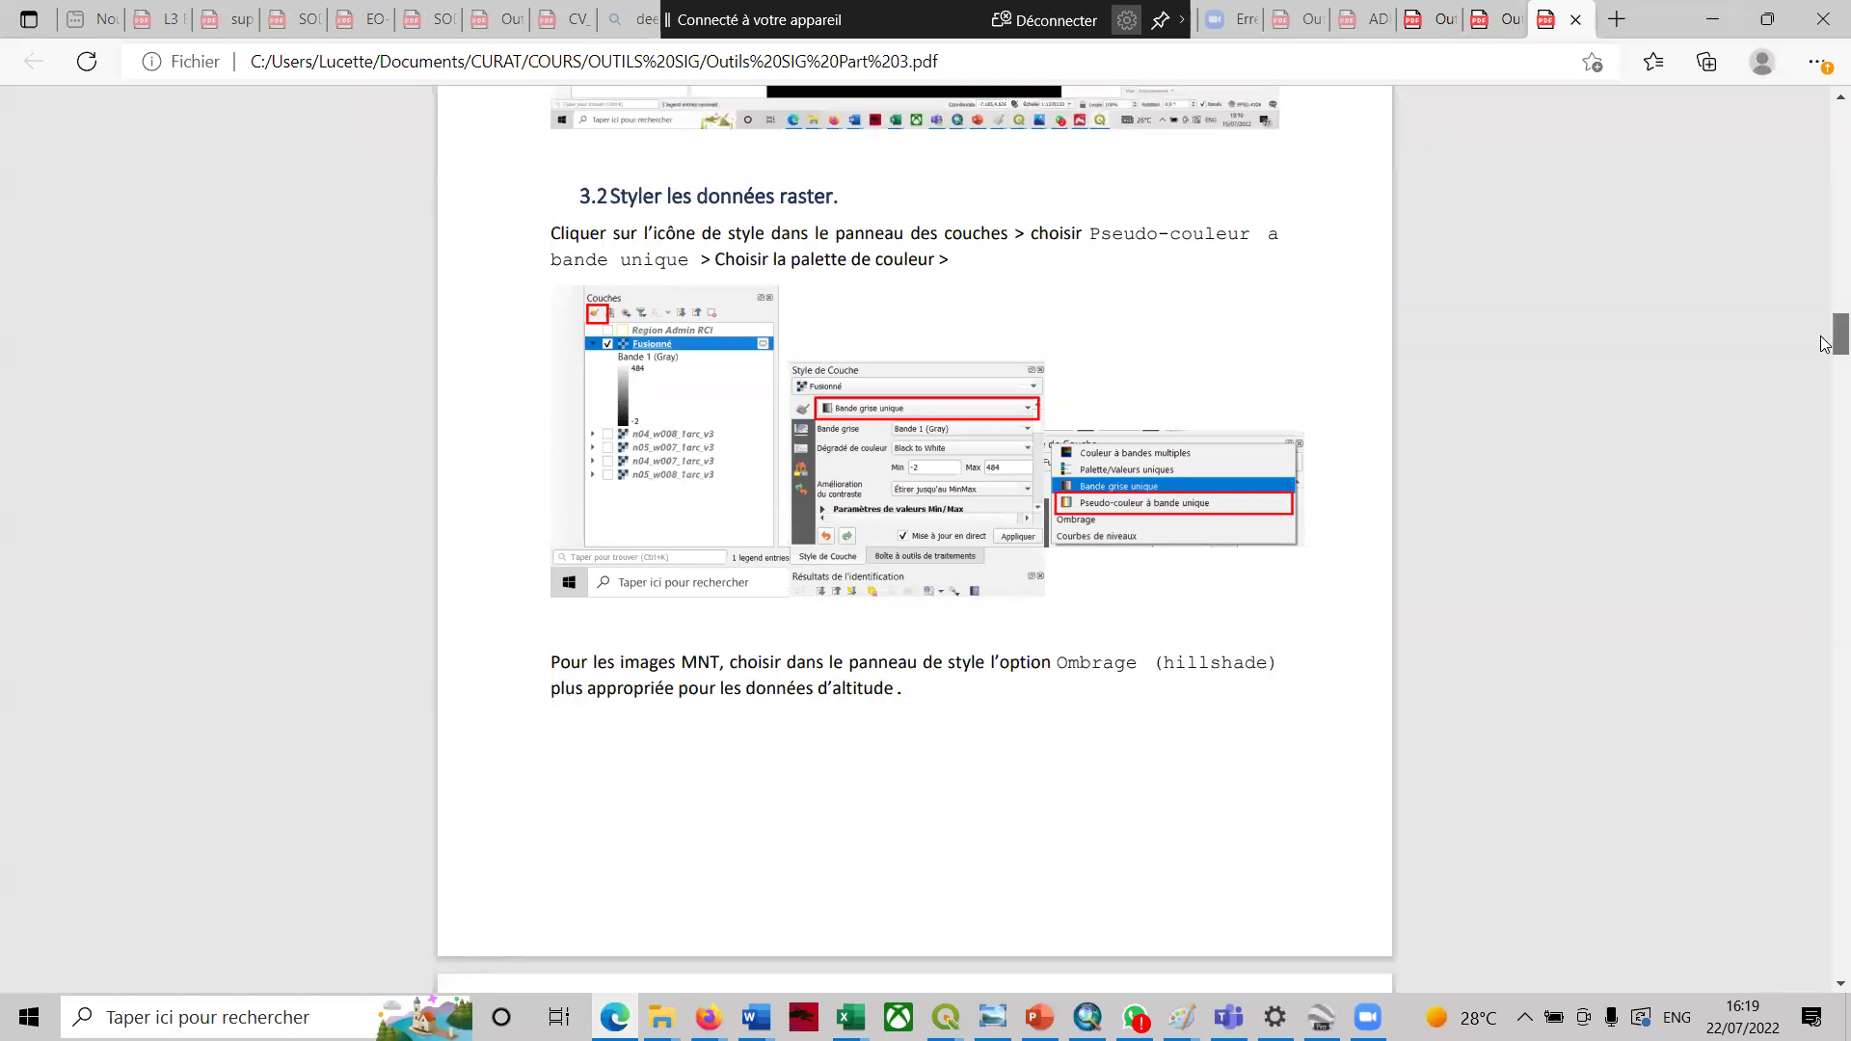
scroll(1825, 347, "down", 4)
scroll(1826, 355, "up", 3)
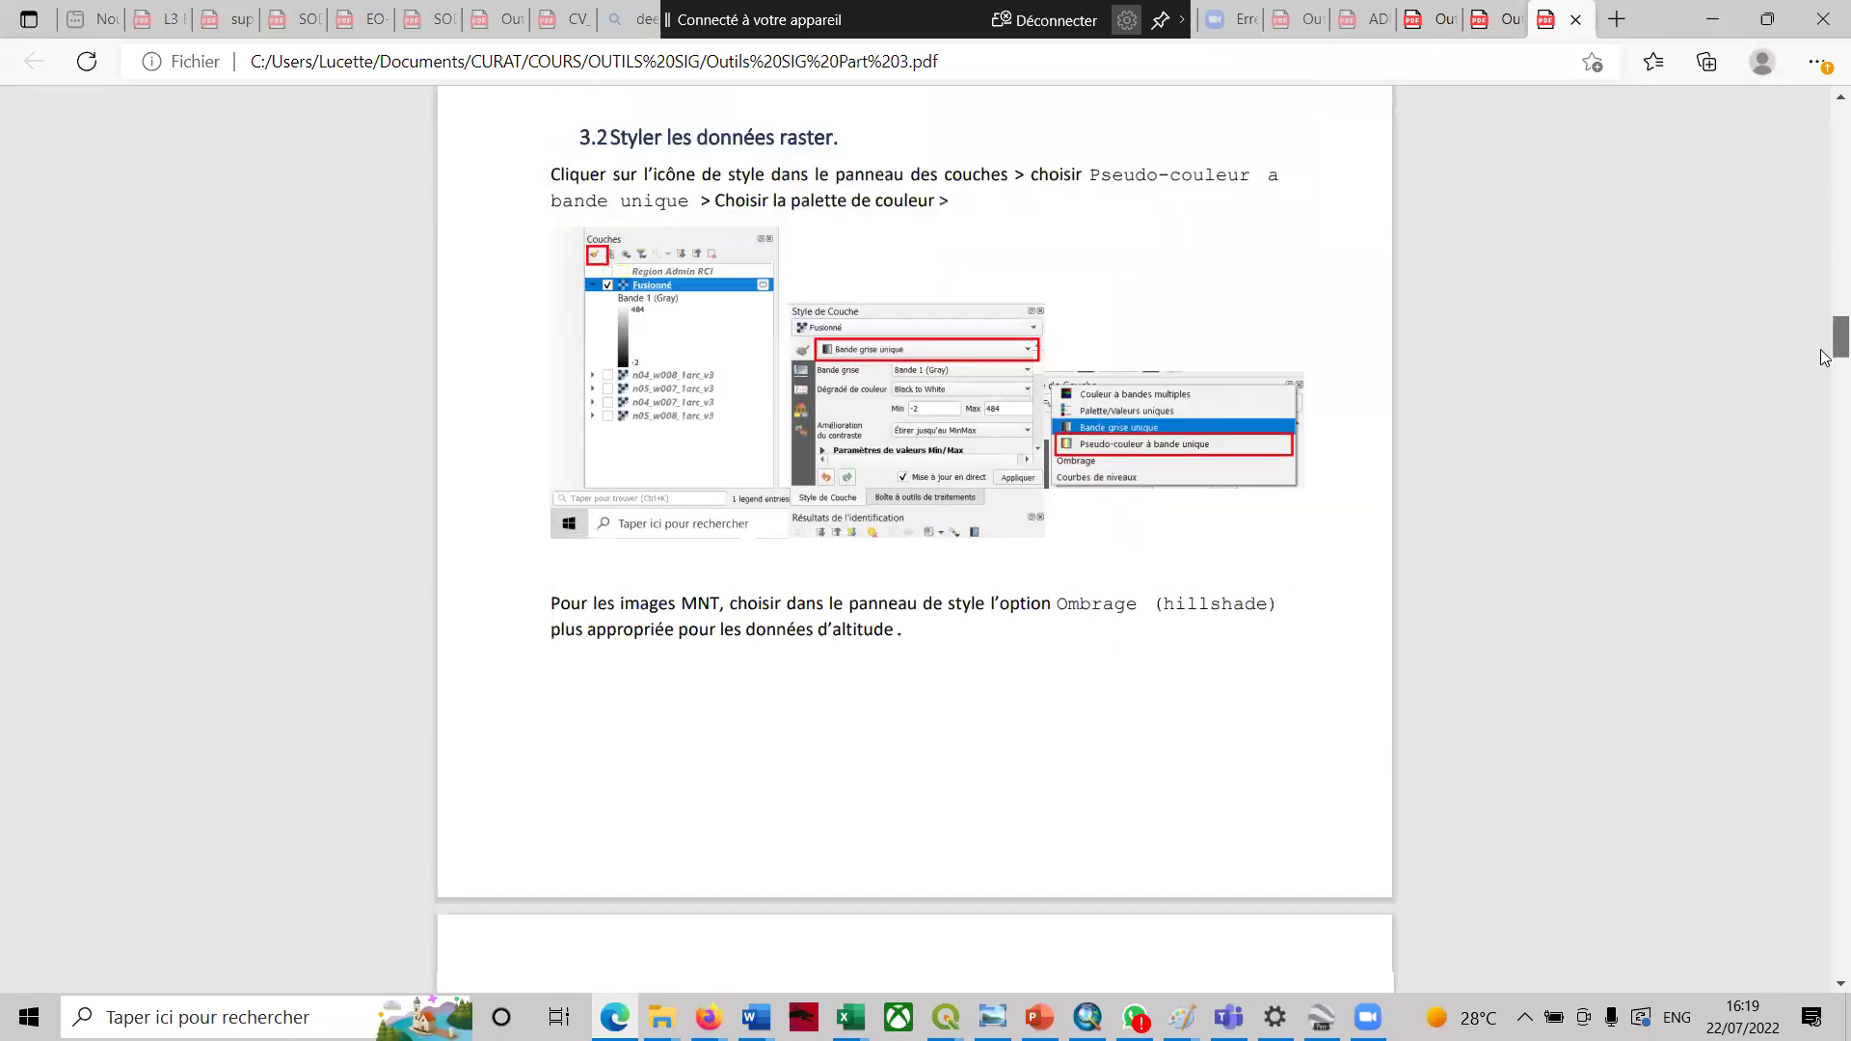
scroll(1826, 359, "down", 3)
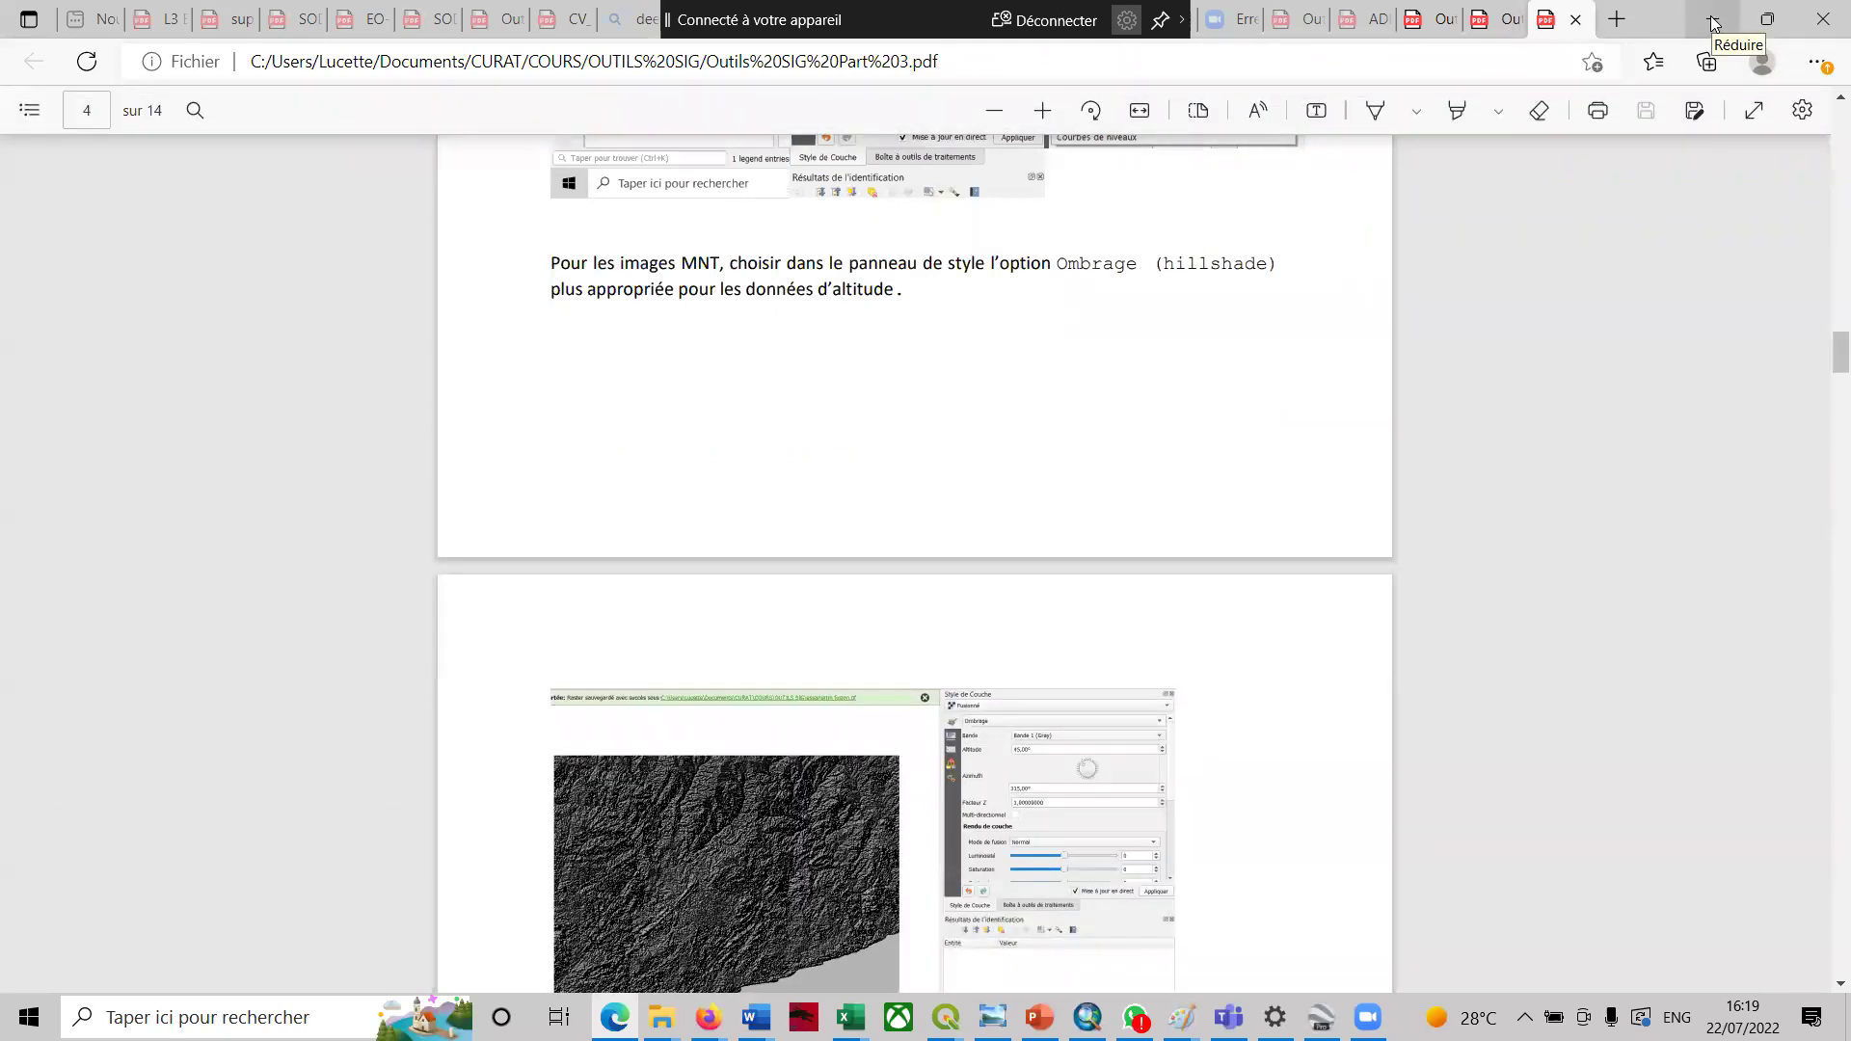
left_click(1714, 23)
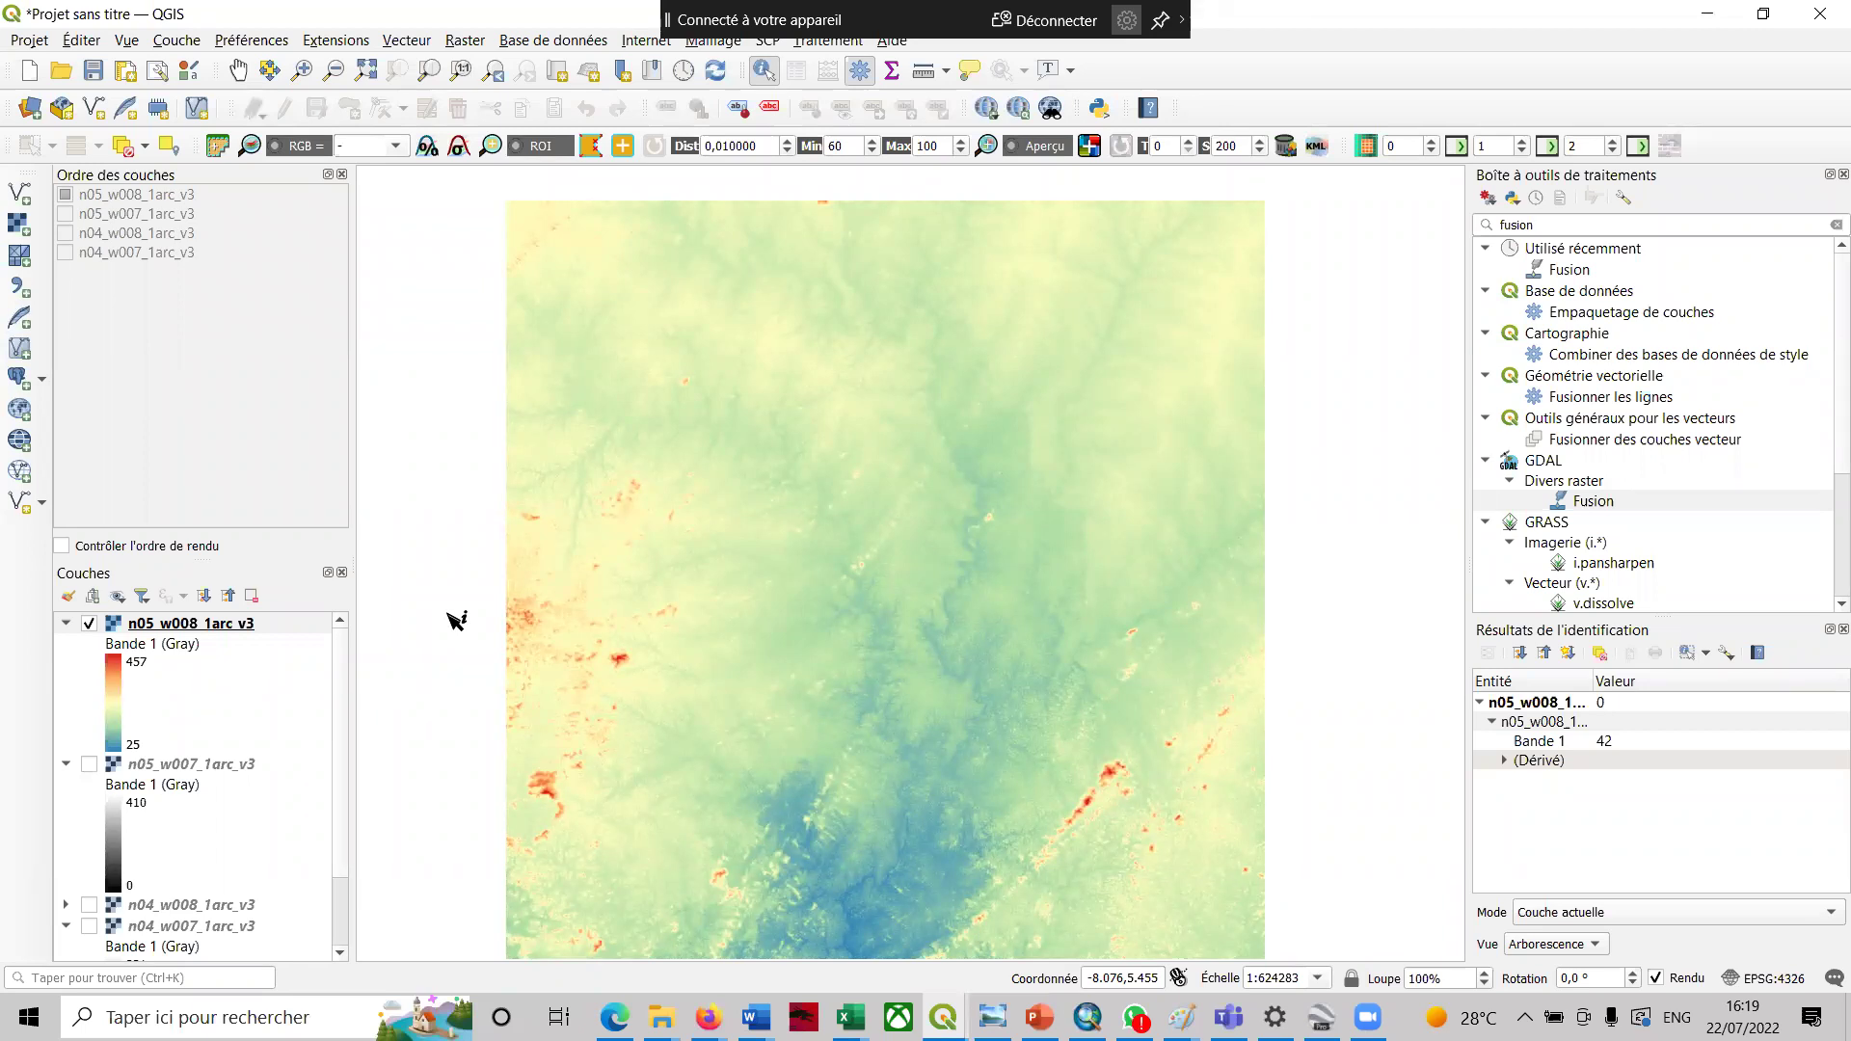
- Switch n05_w008_1arc_v3 symbology to Ombrage on Bande 1 (Gray) and apply it
right_click(240, 625)
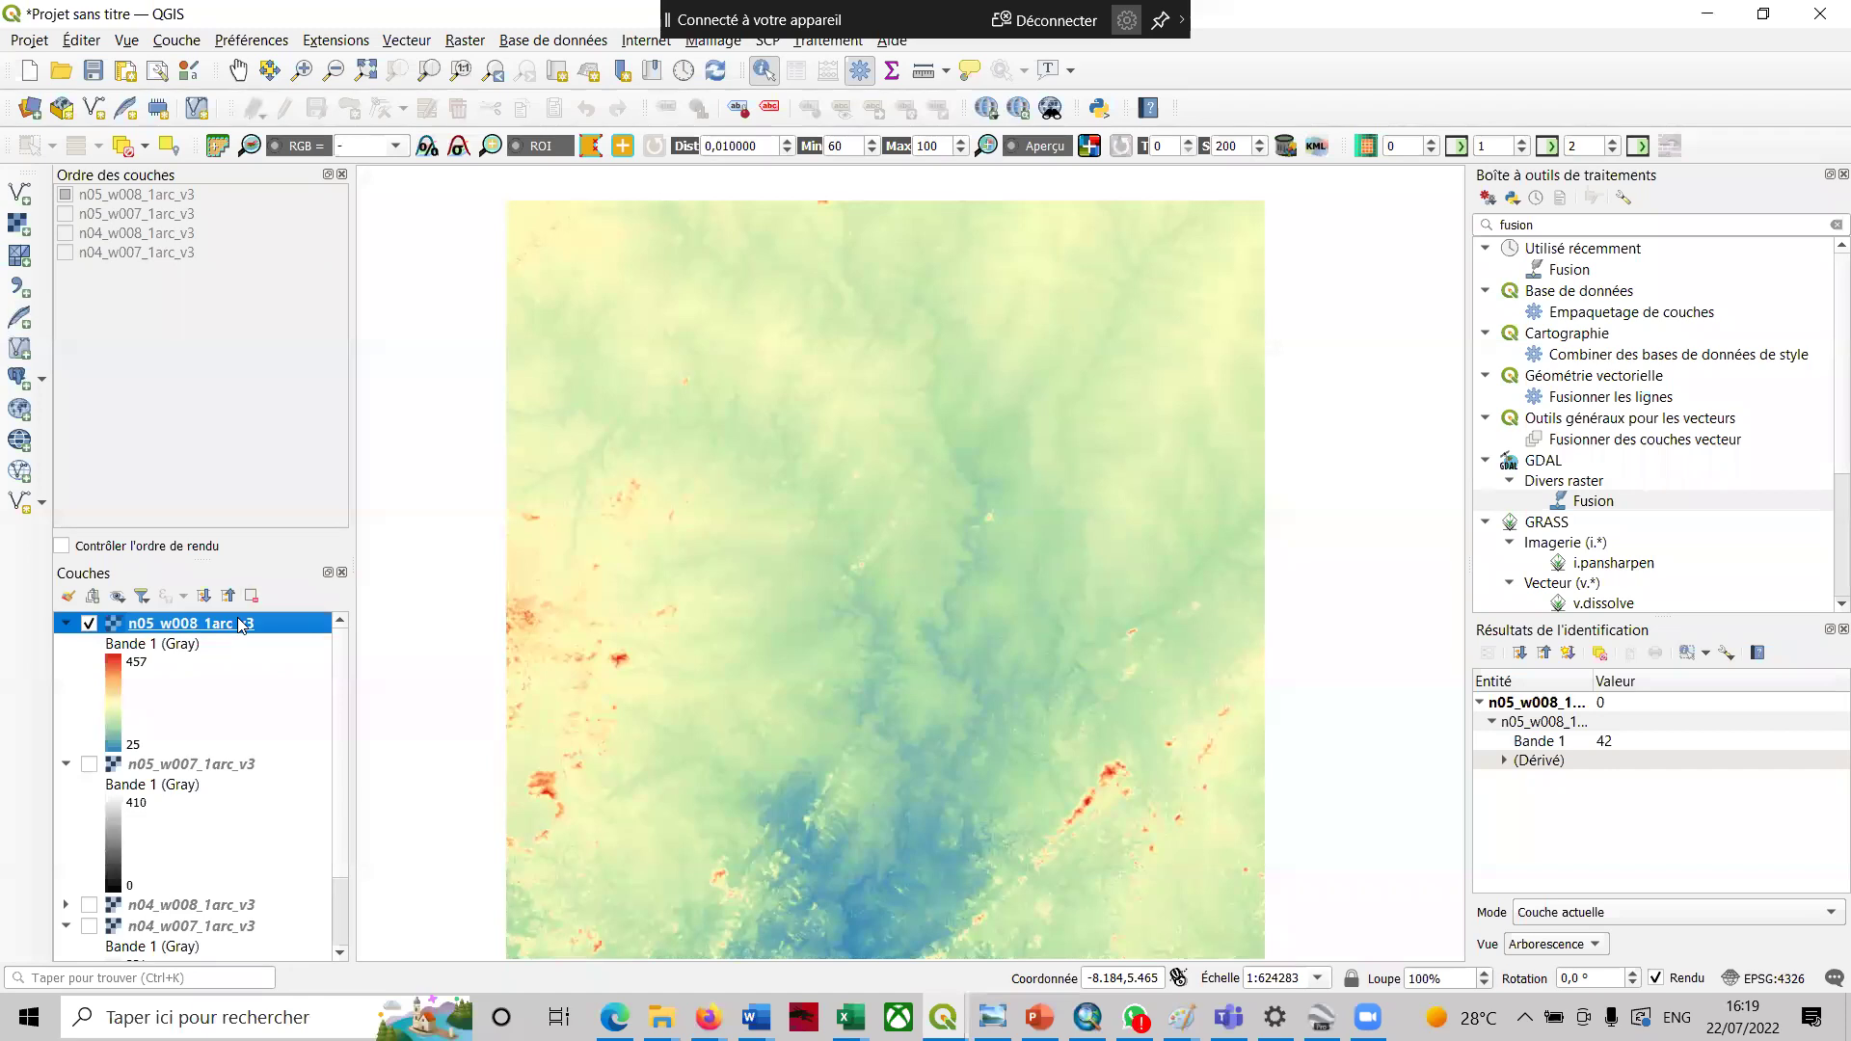
left_click(306, 1019)
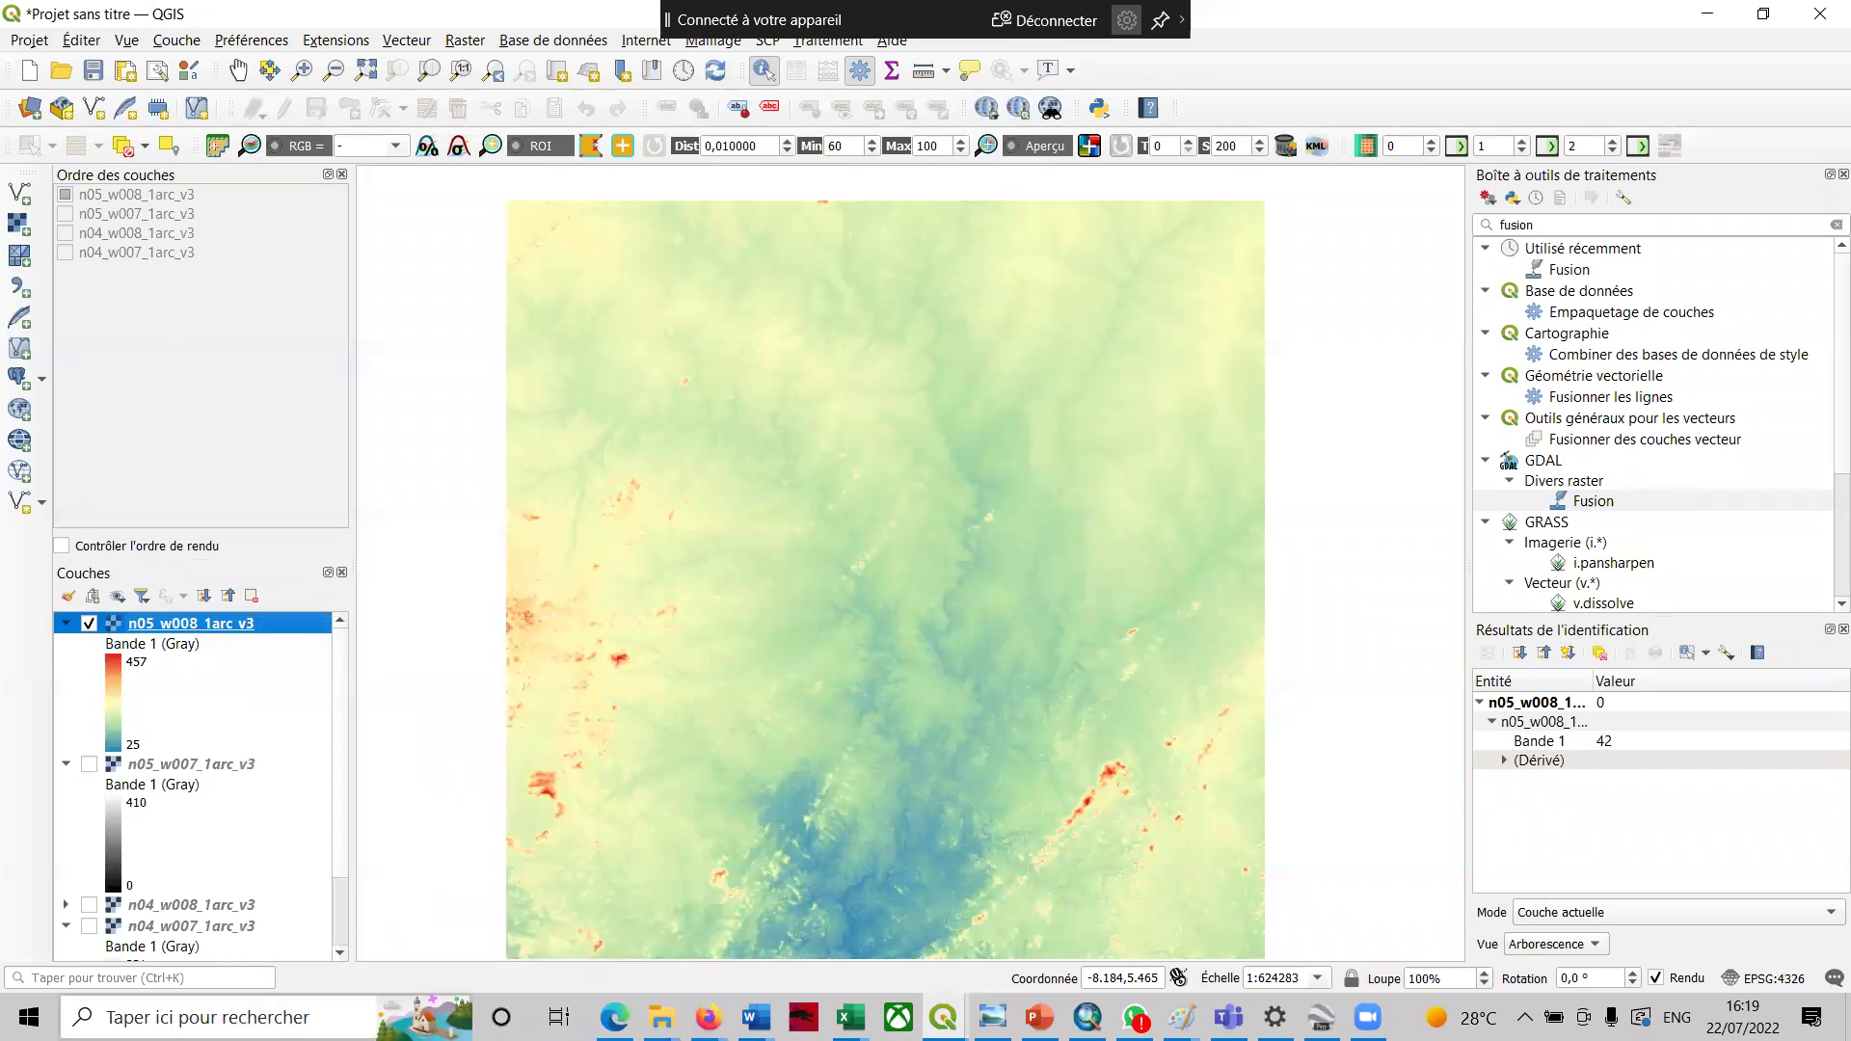
left_click(808, 275)
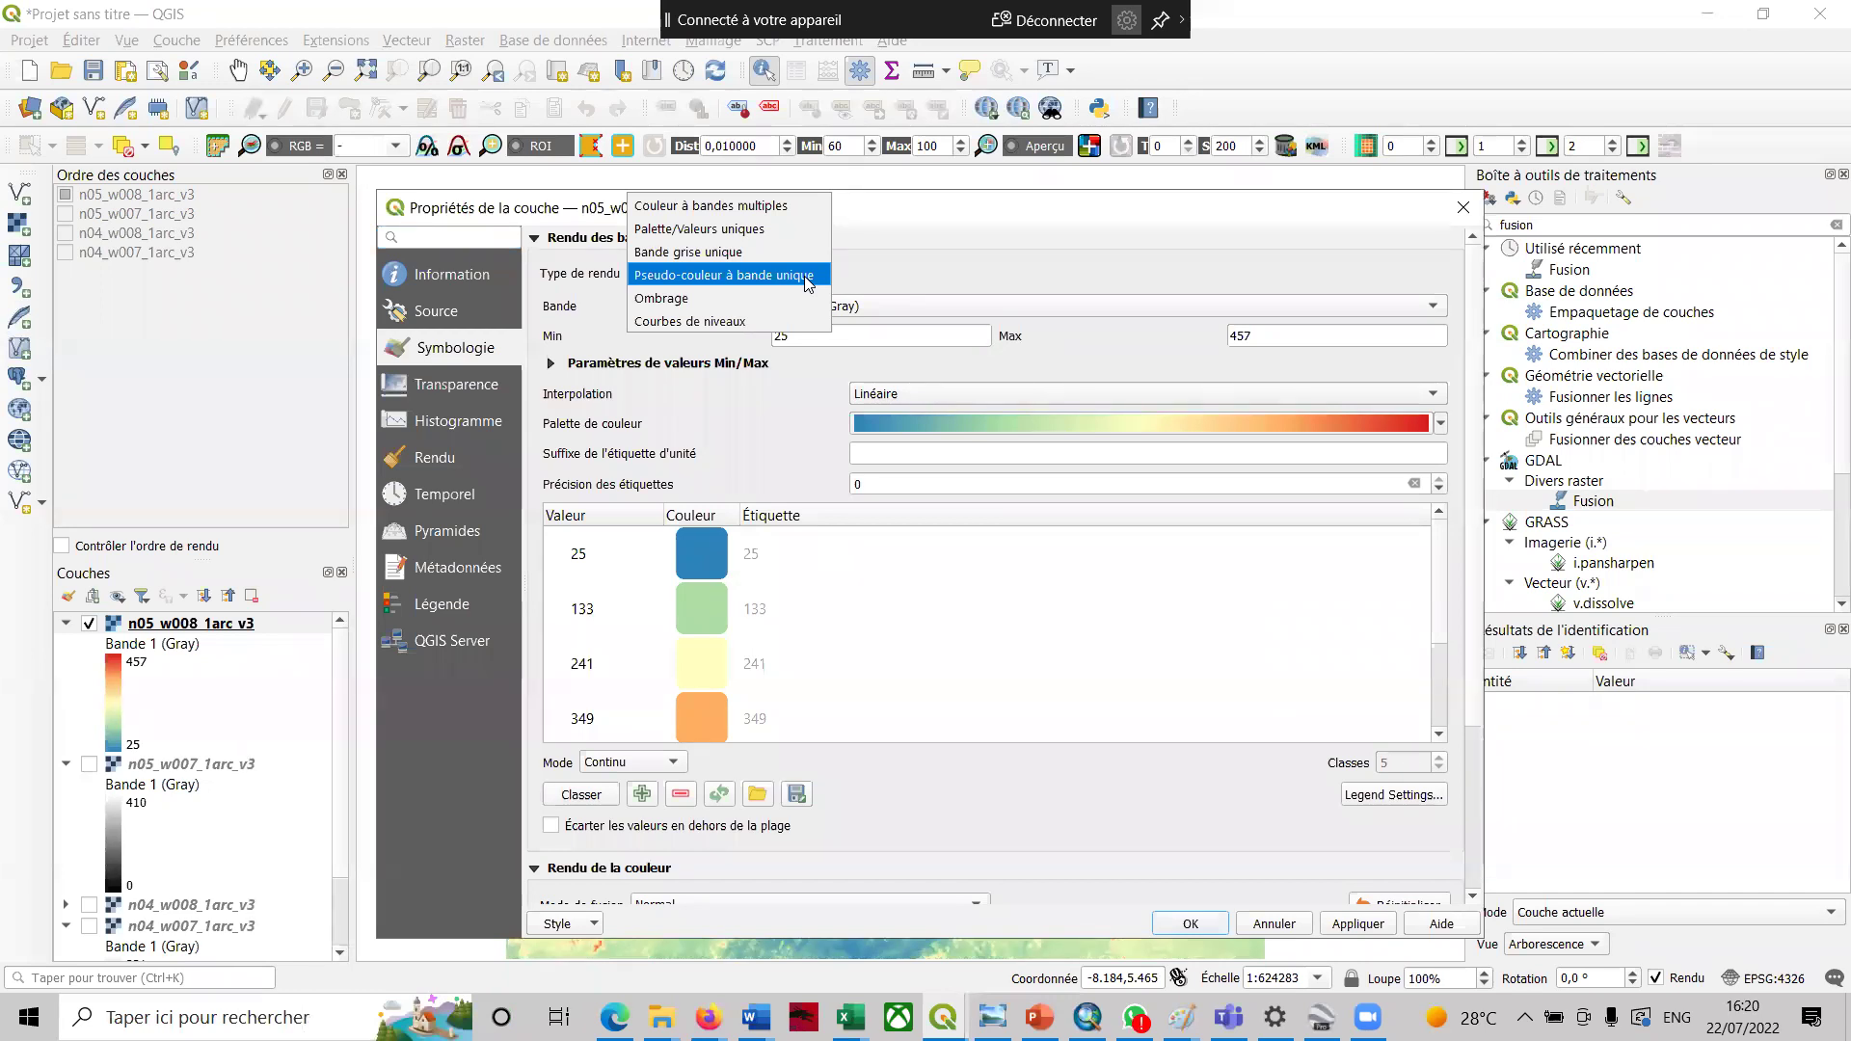
left_click(729, 301)
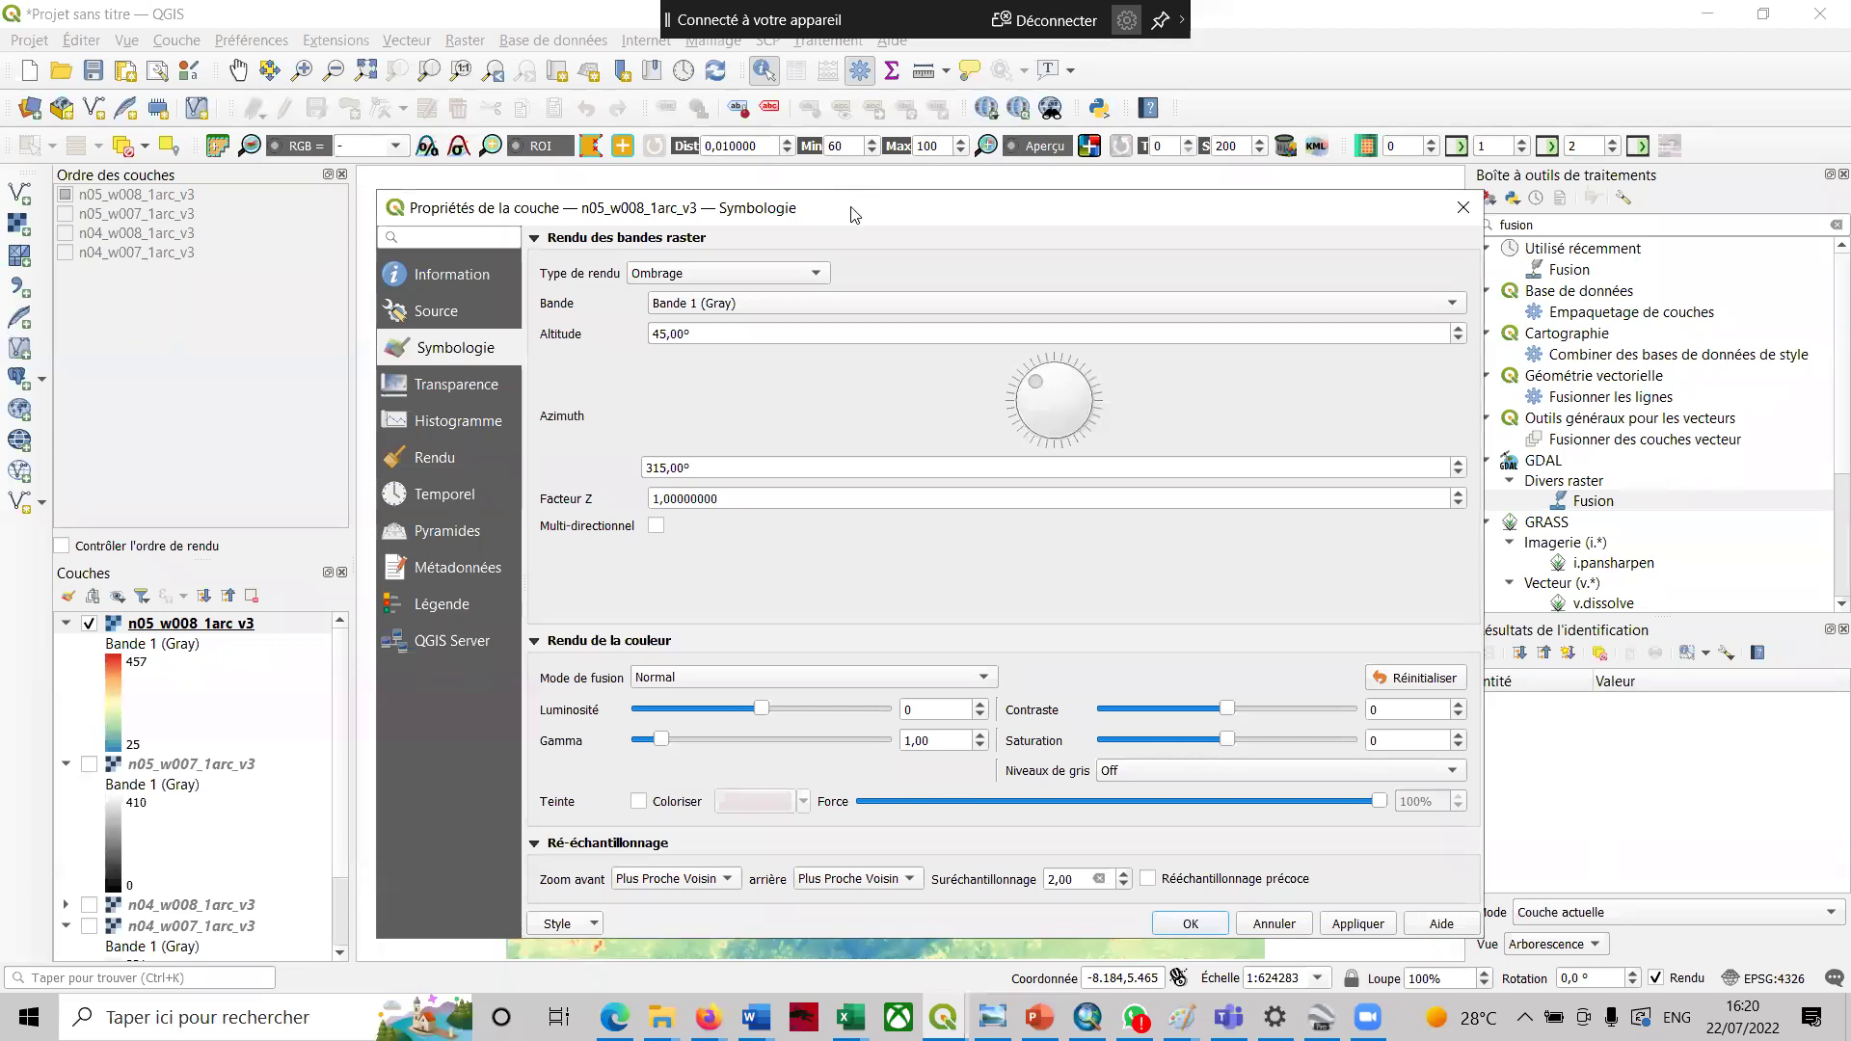
left_click_drag(839, 205, 763, 98)
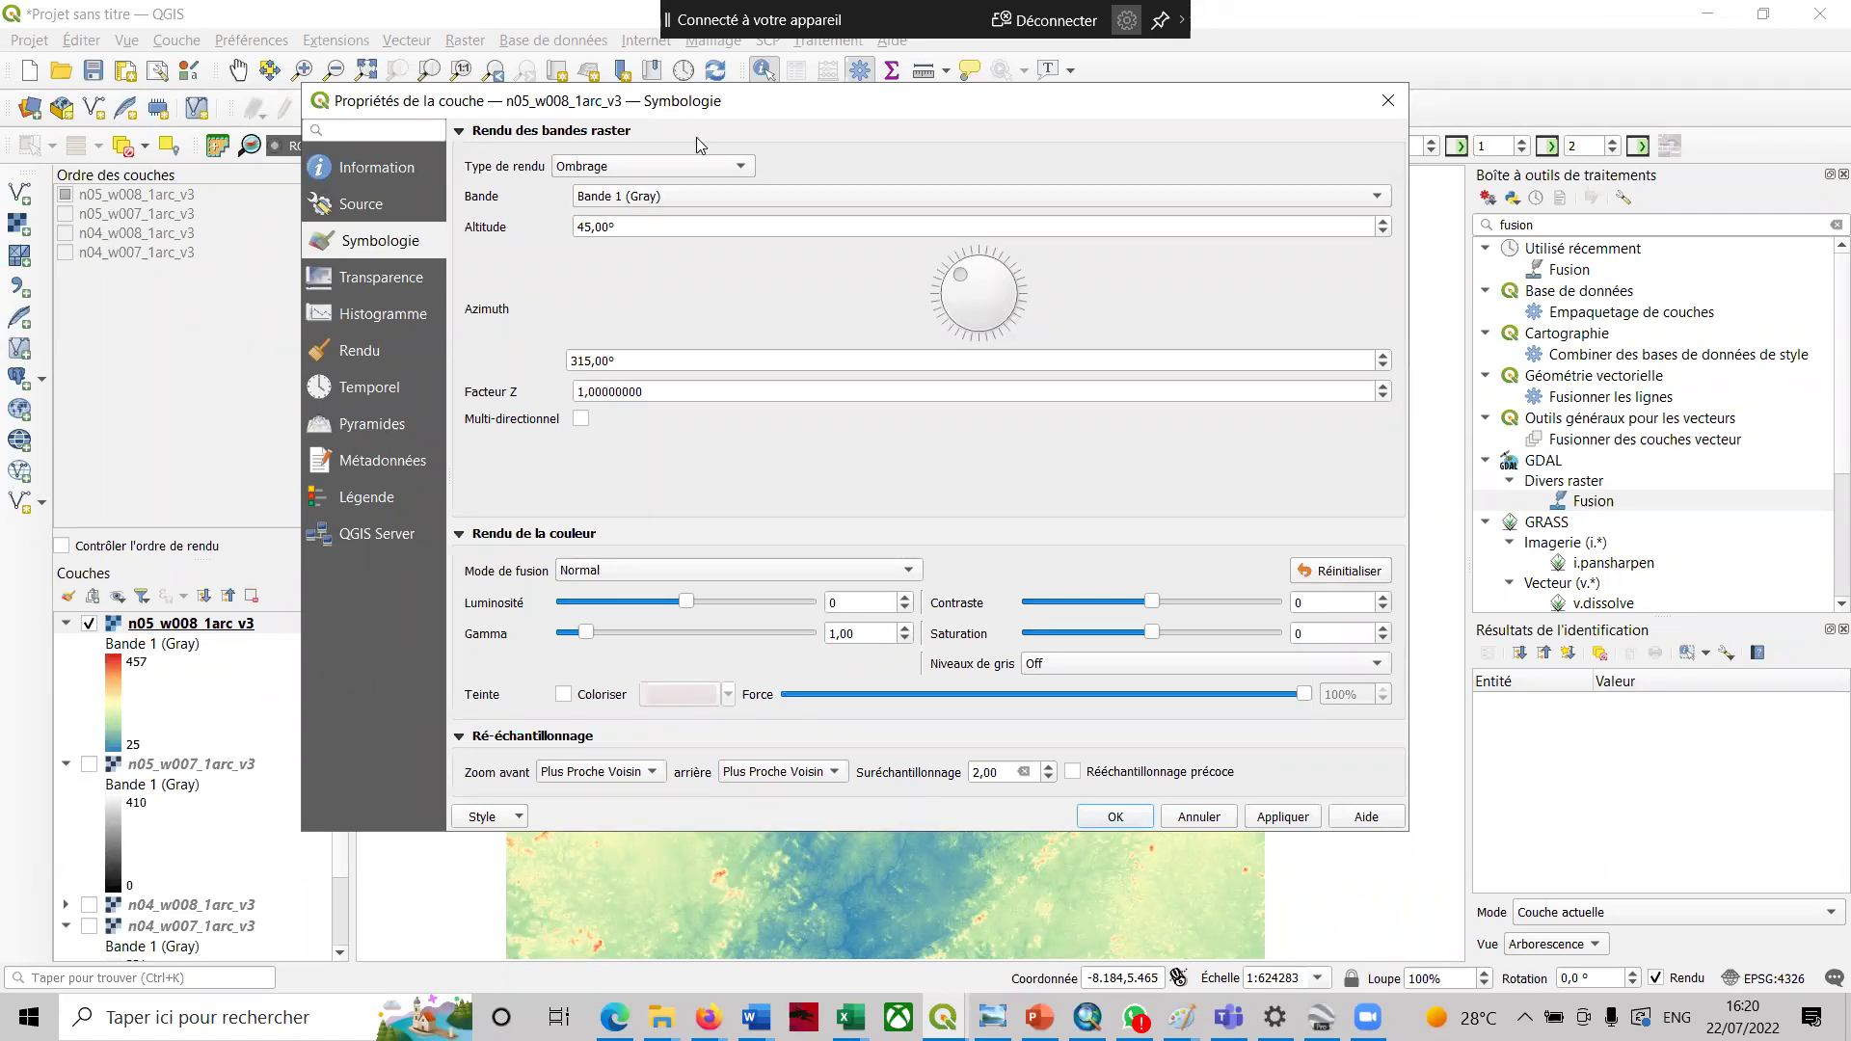
left_click(730, 196)
left_click(730, 196)
left_click(1284, 818)
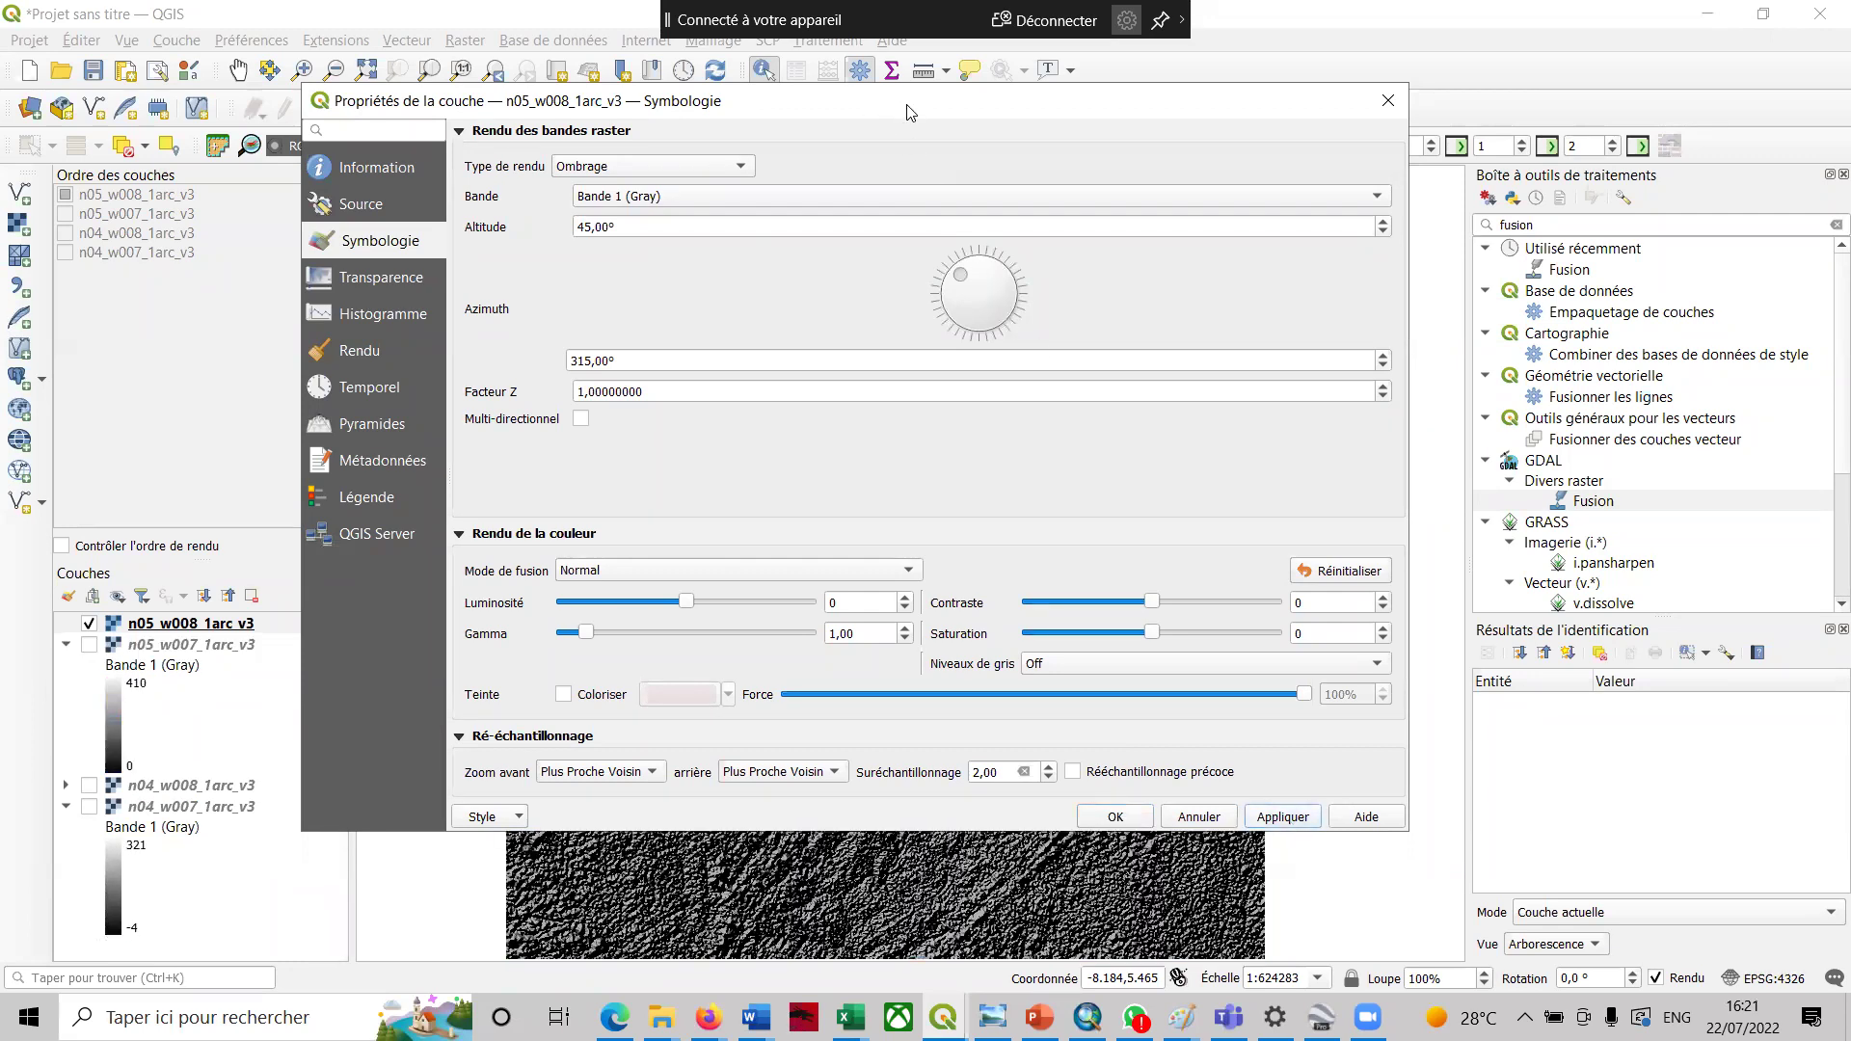
left_click_drag(907, 113, 1372, 769)
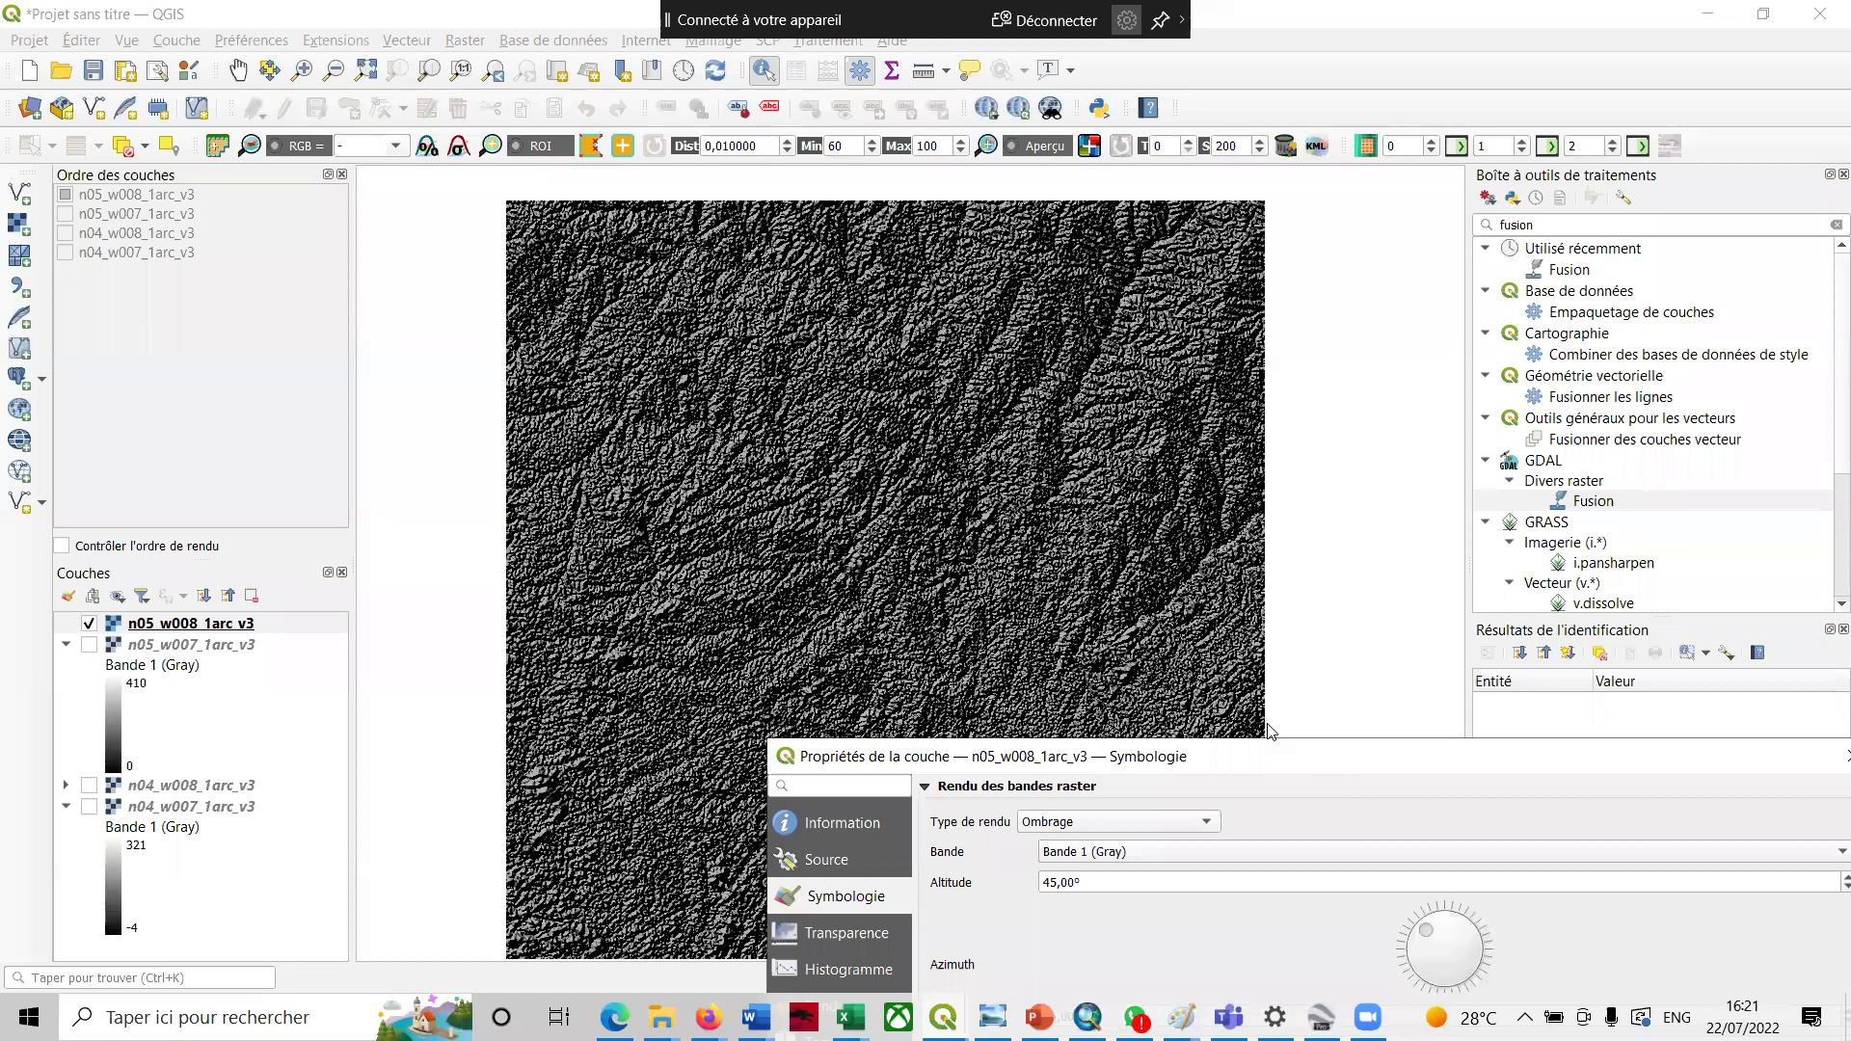
- Scroll the PDF to section 3.3 on clipping rasters, then close the layer properties
left_click_drag(1314, 754, 865, 142)
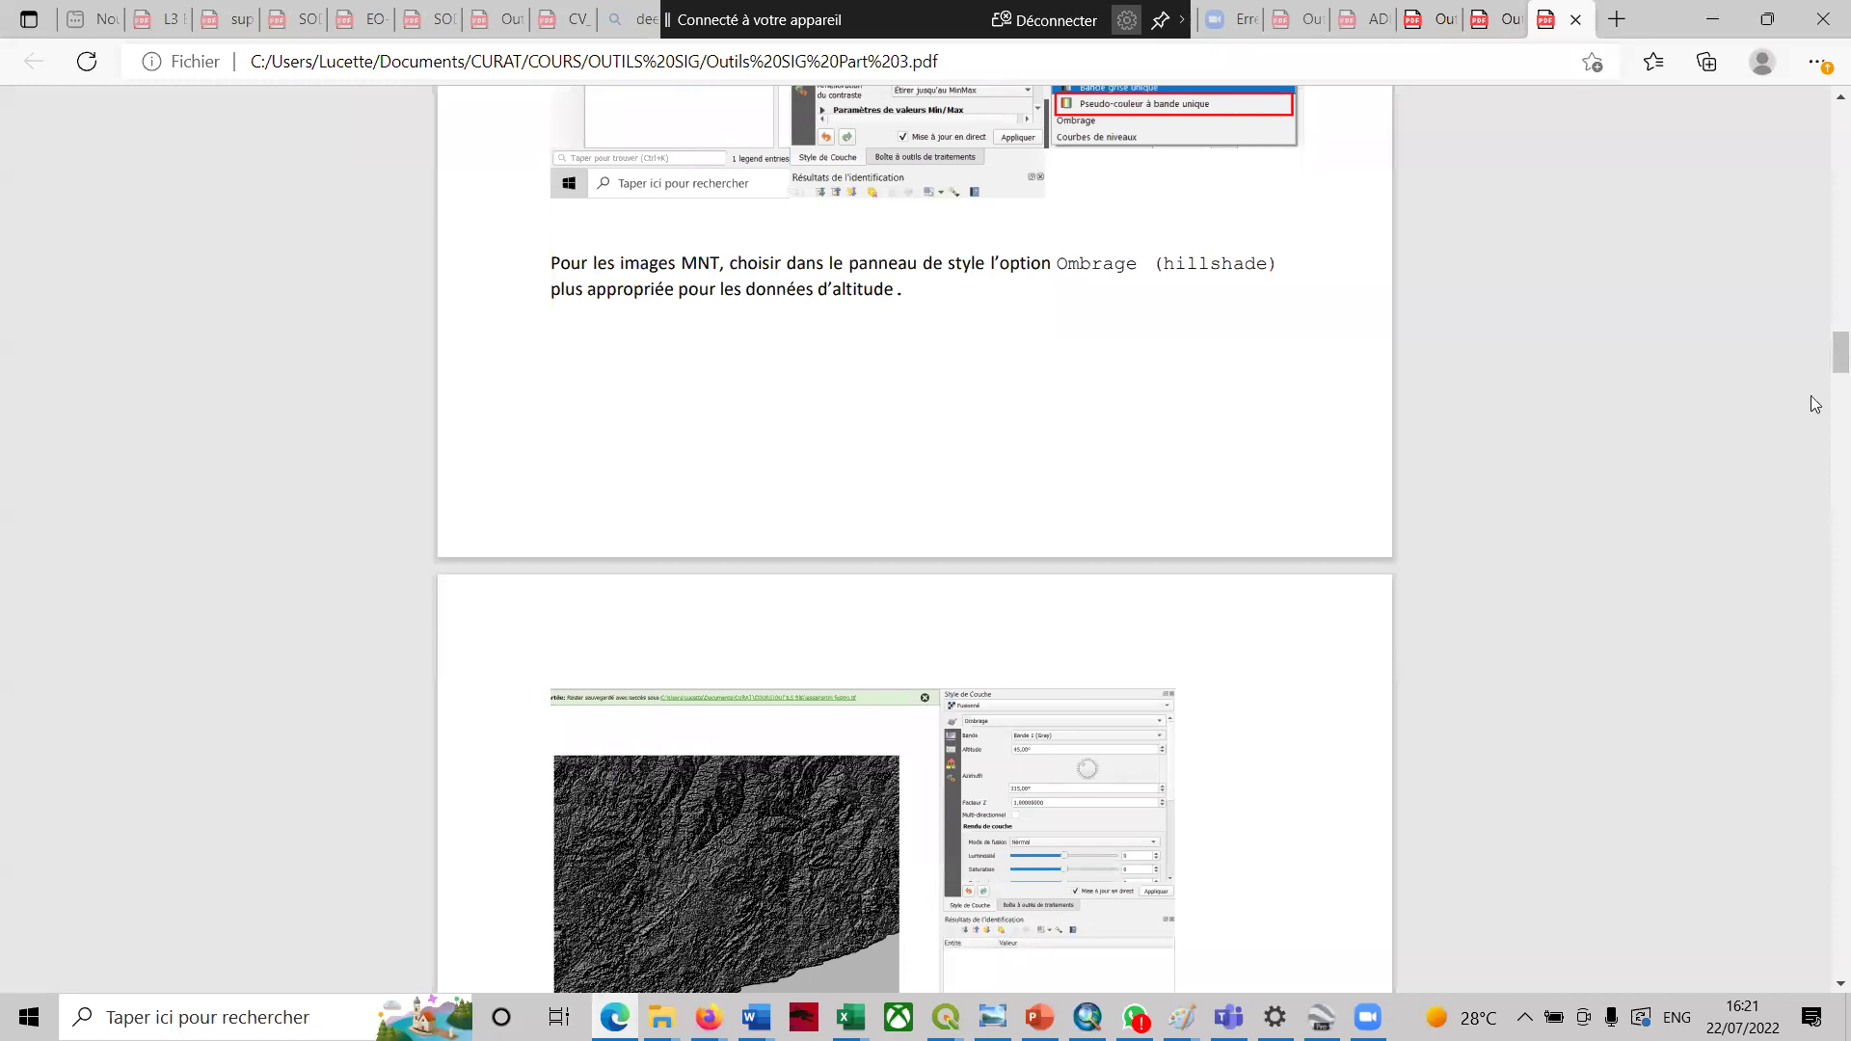
left_click_drag(1825, 342, 1825, 373)
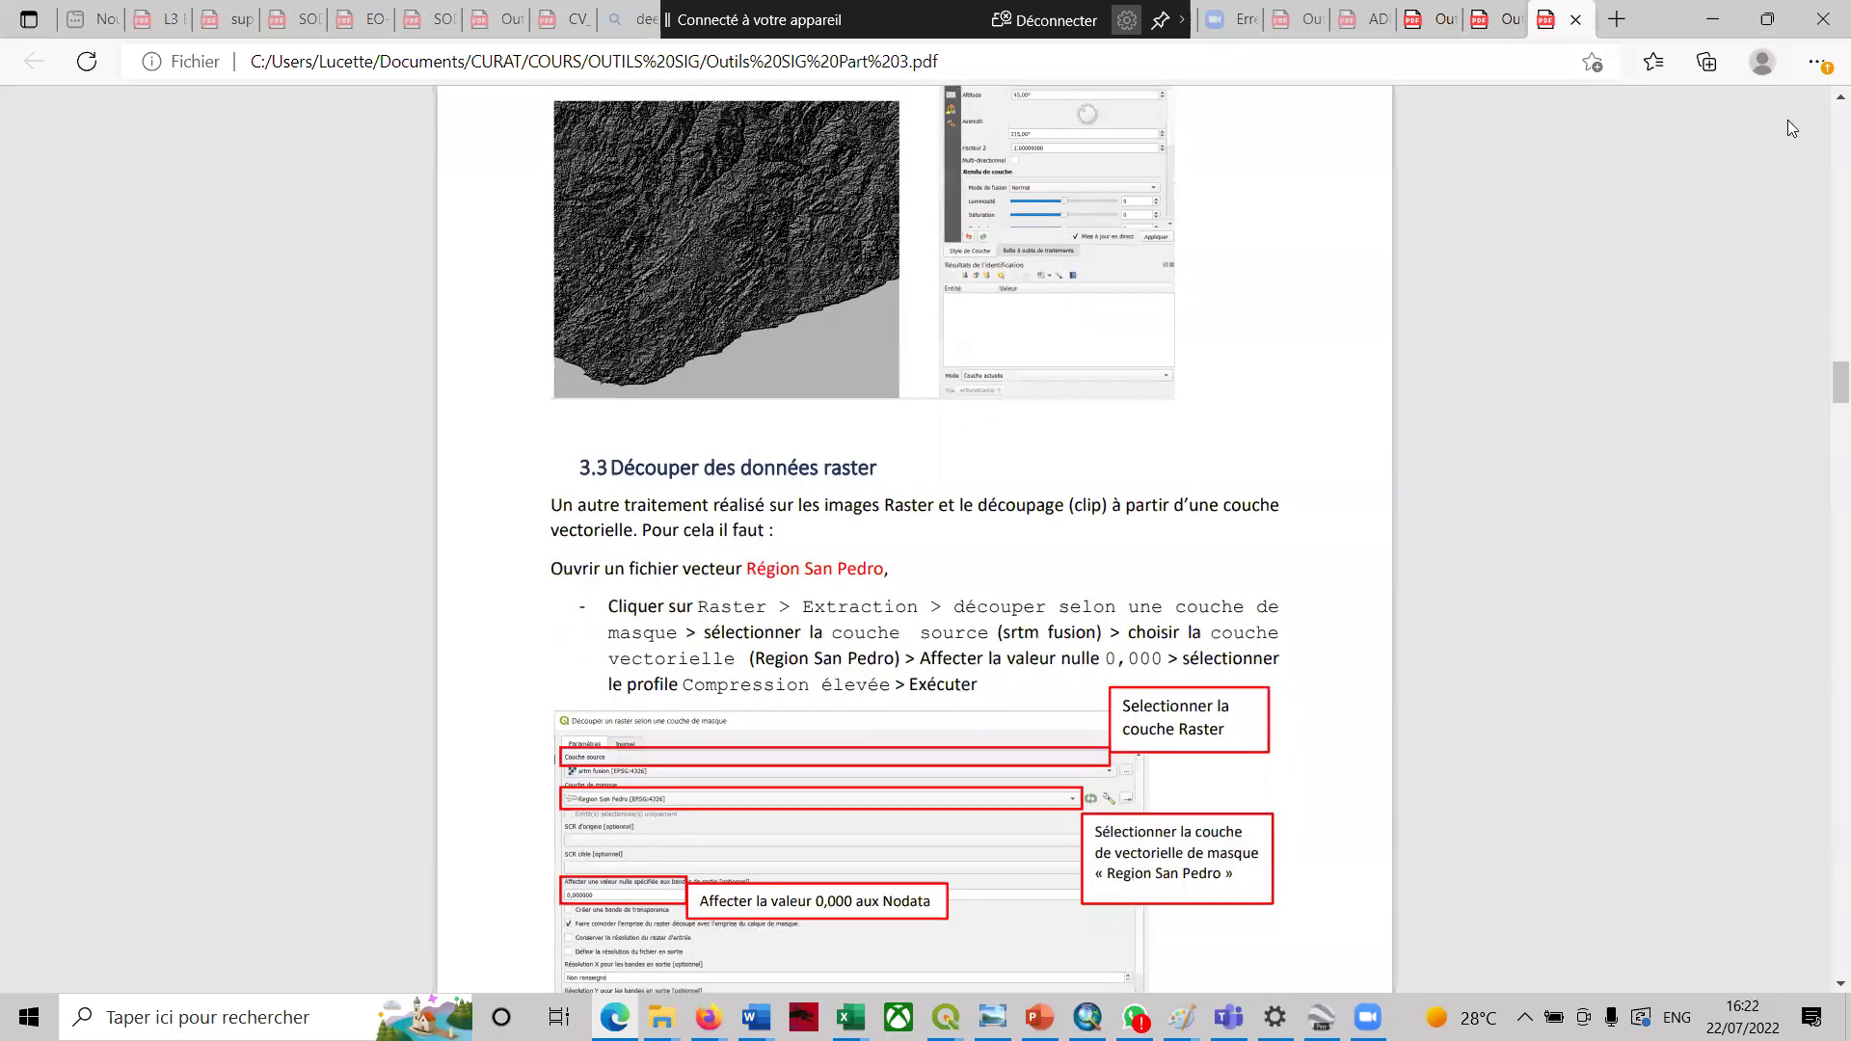
left_click(1716, 17)
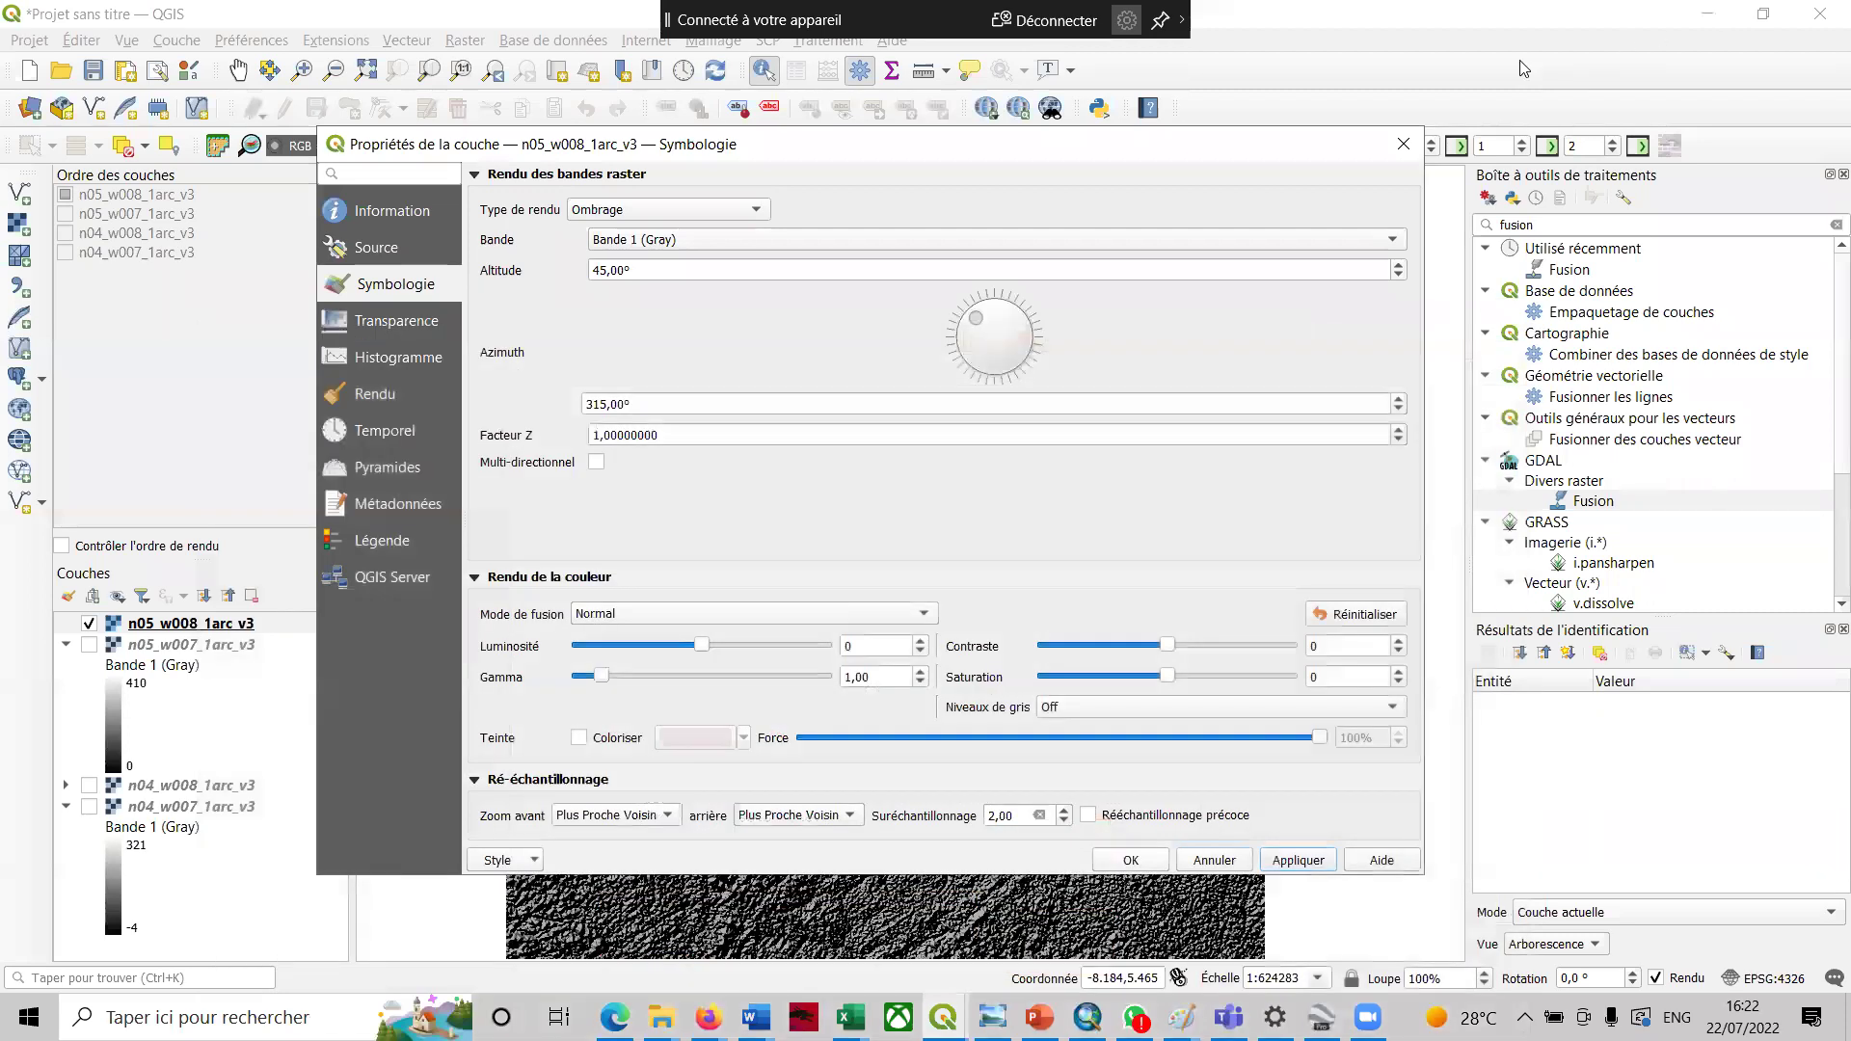
left_click(1403, 144)
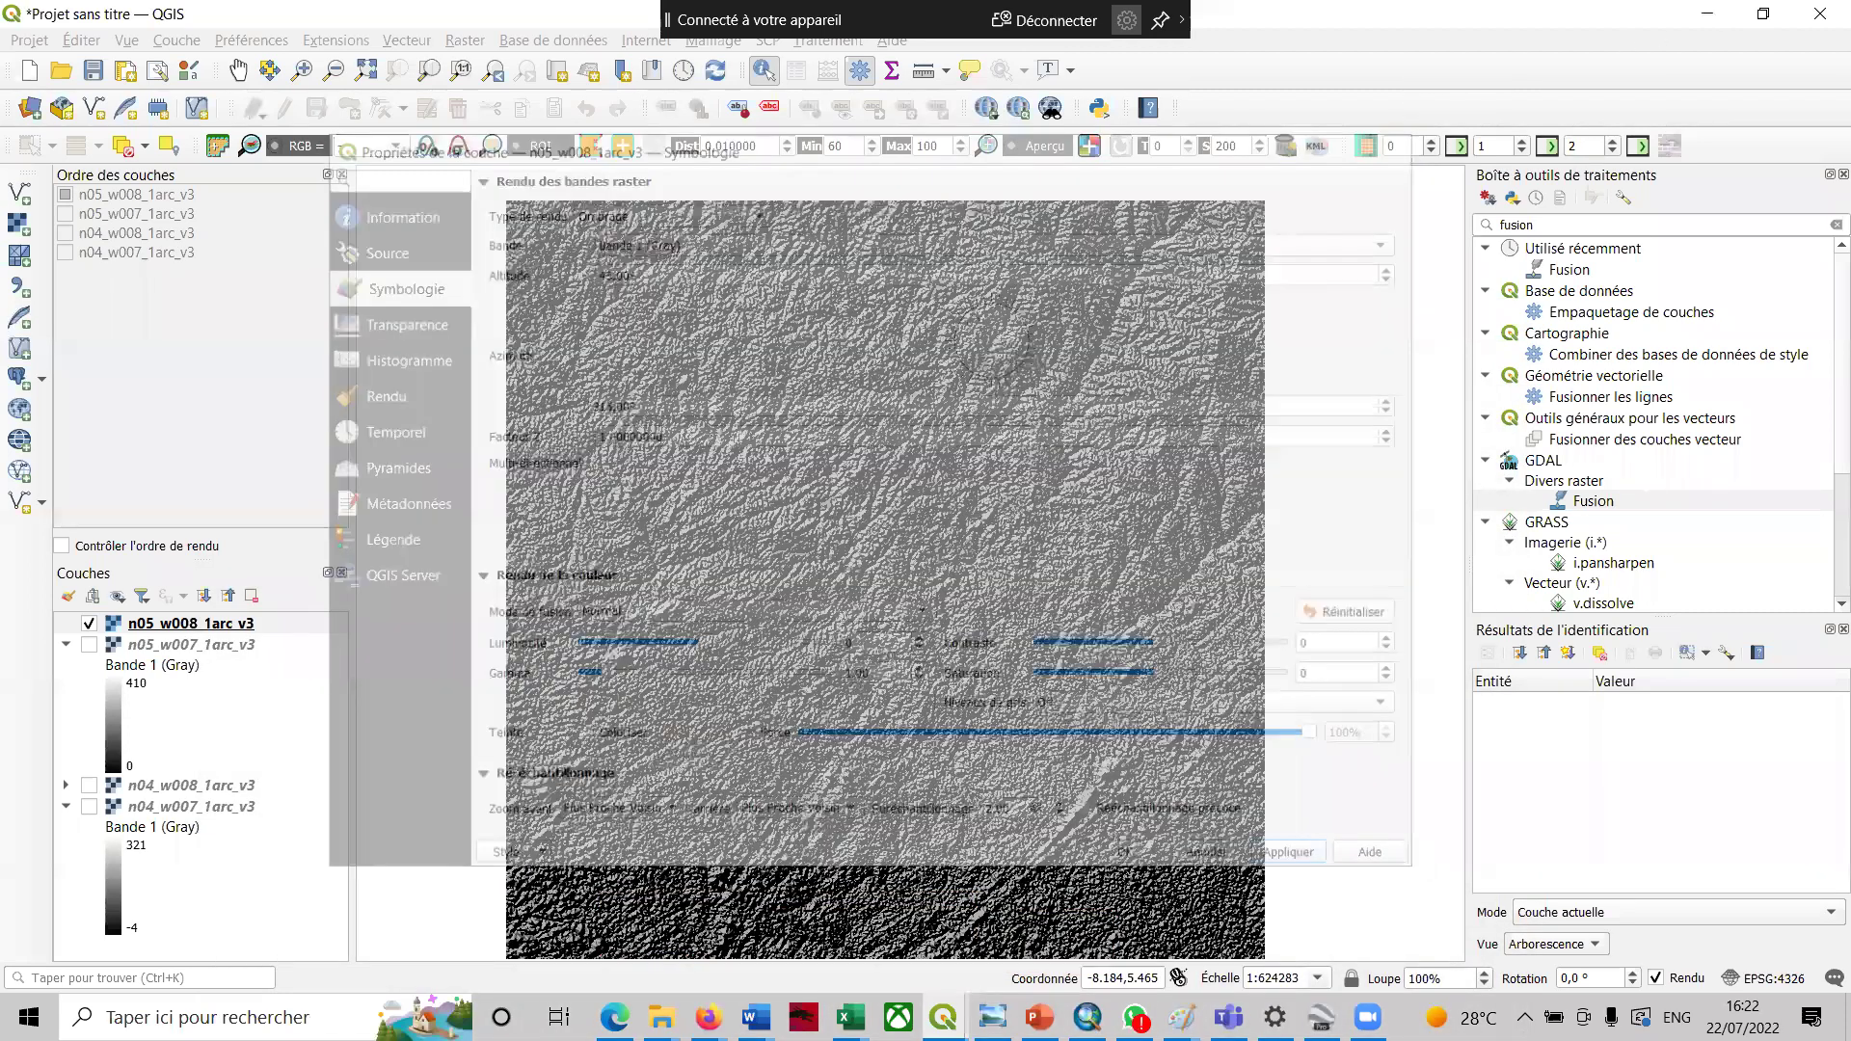
- In the TP QGIS folder, select the five San Pedro files from .cpg to .shx
mouse_move(658, 1017)
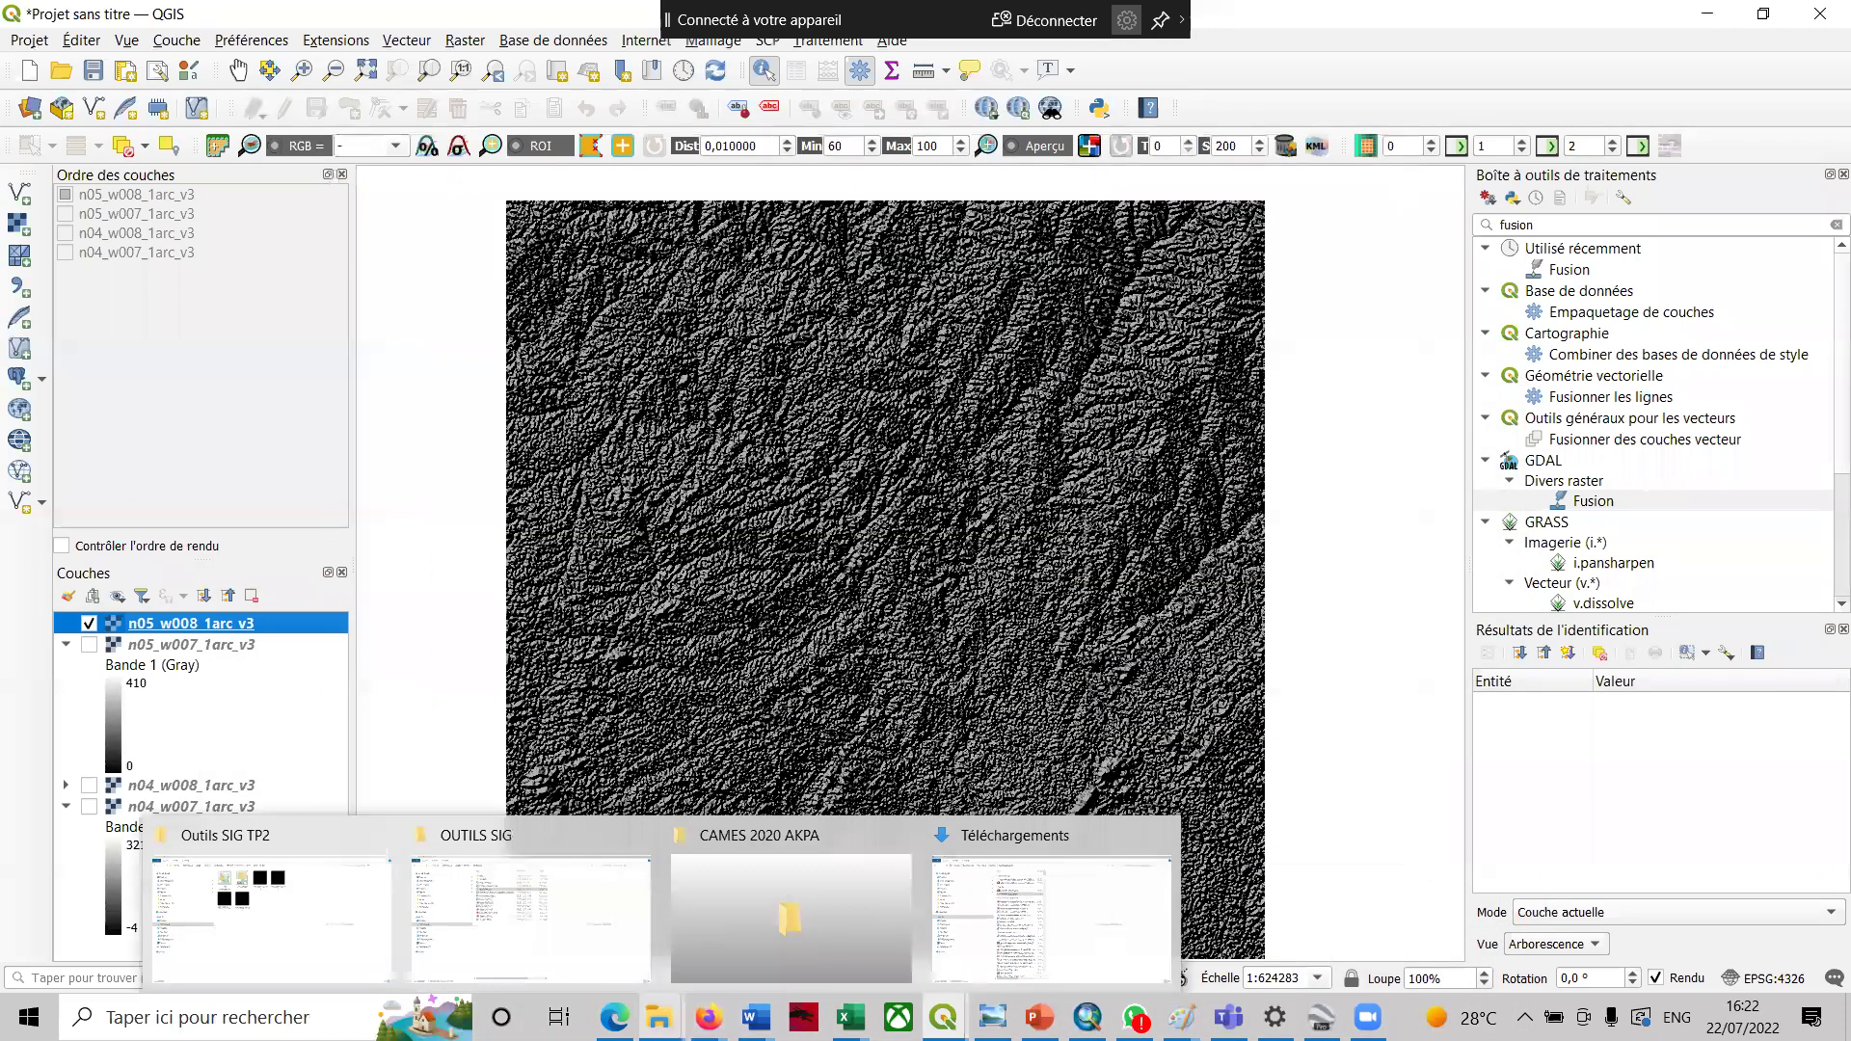
left_click(569, 944)
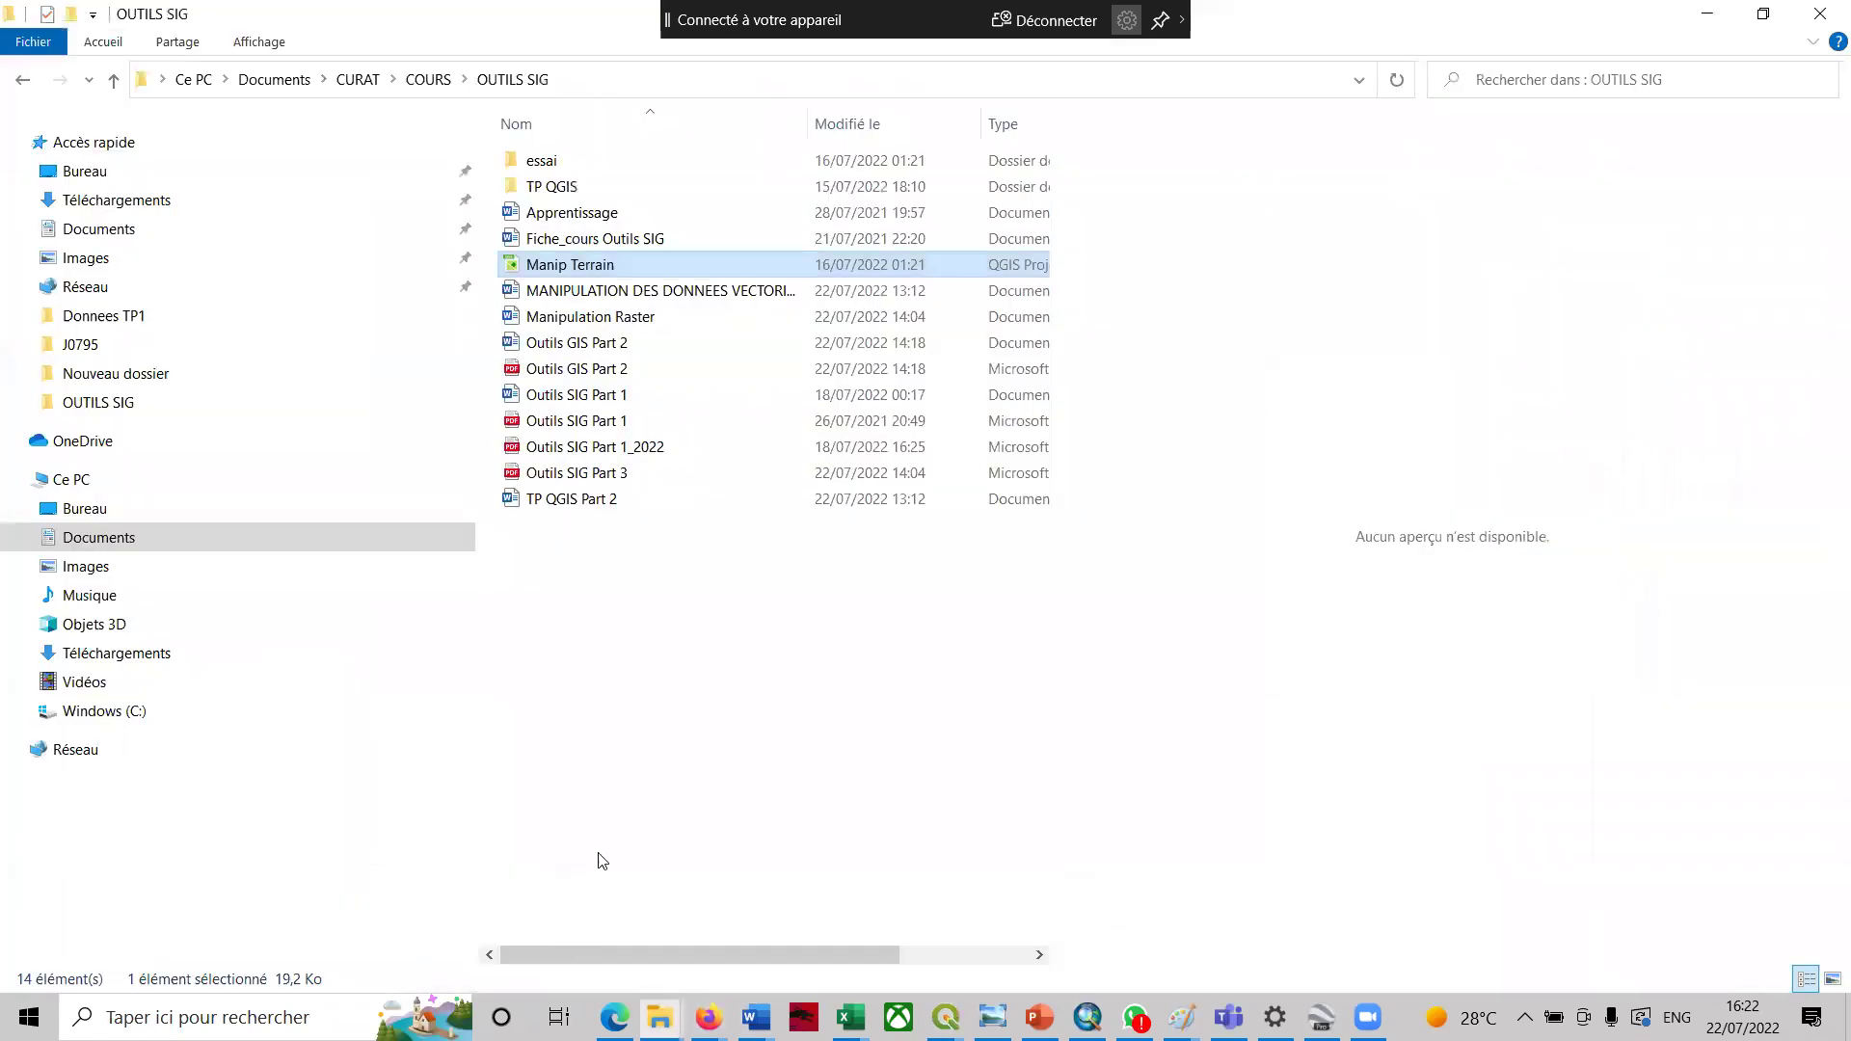
left_click(1523, 80)
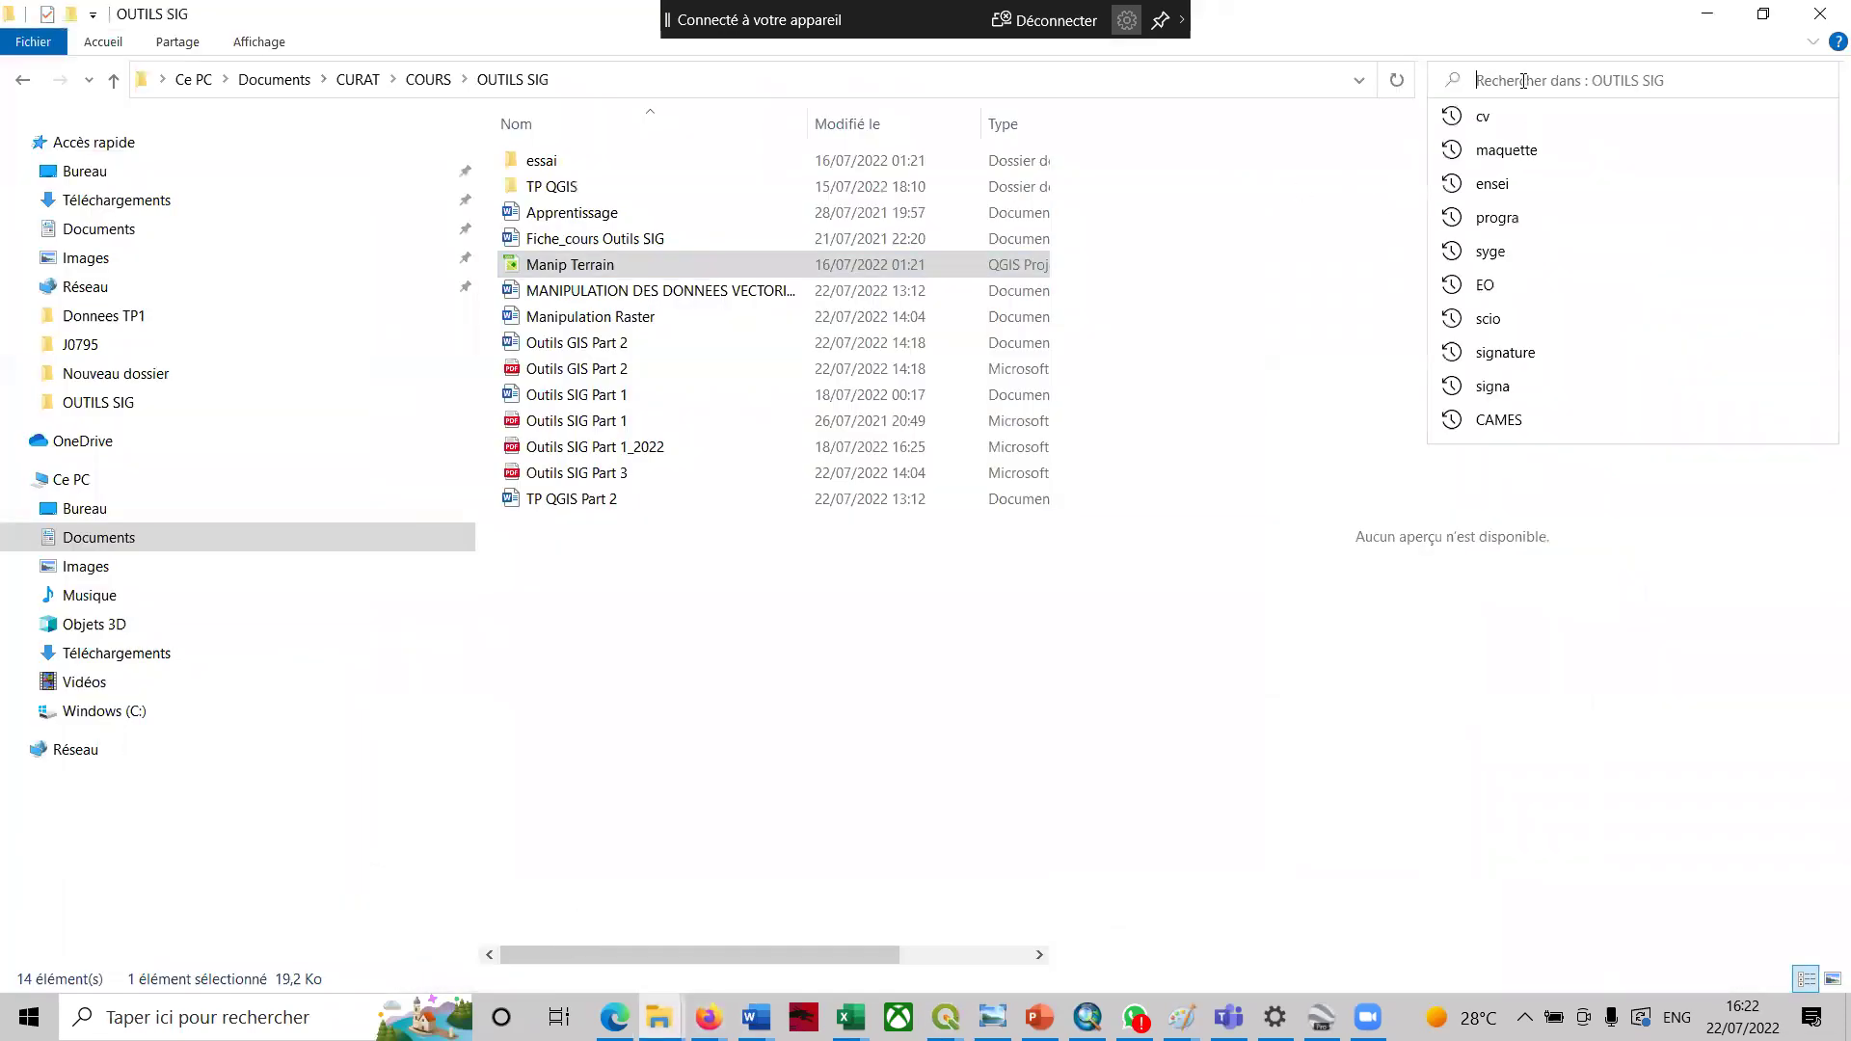
type("san")
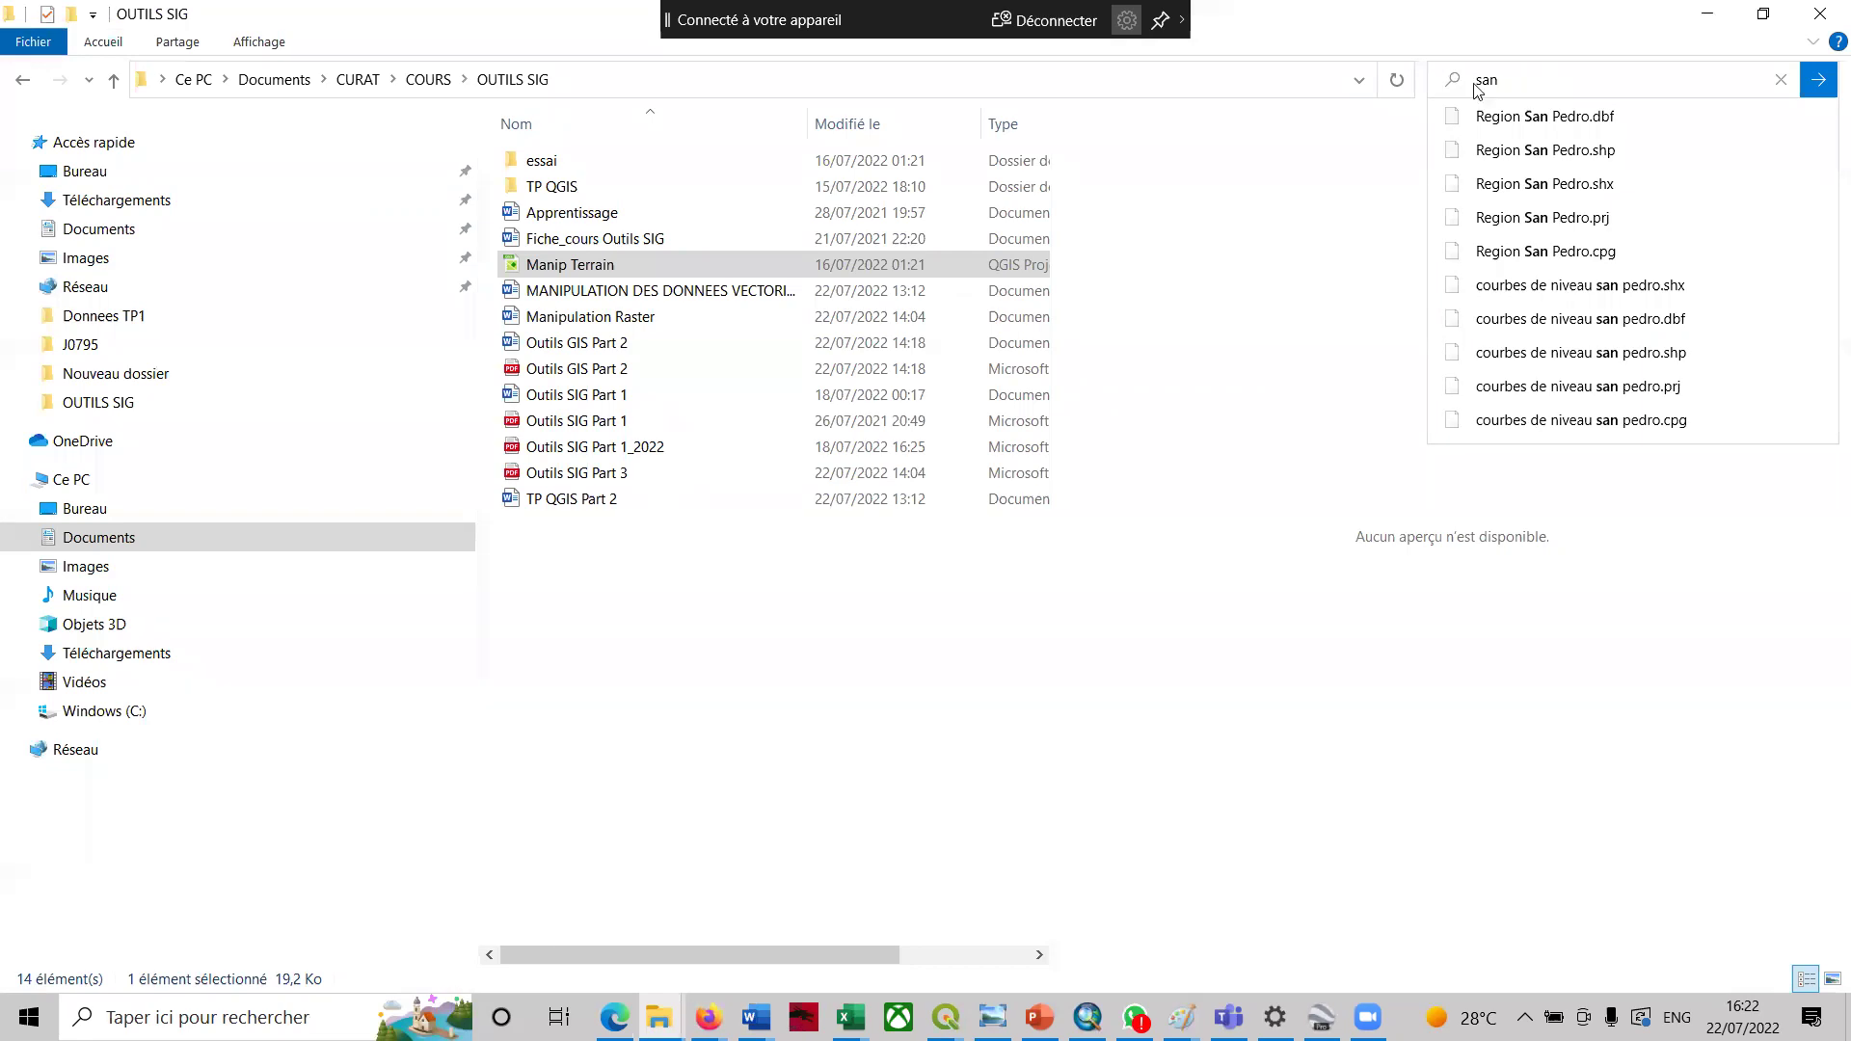
double_click(573, 185)
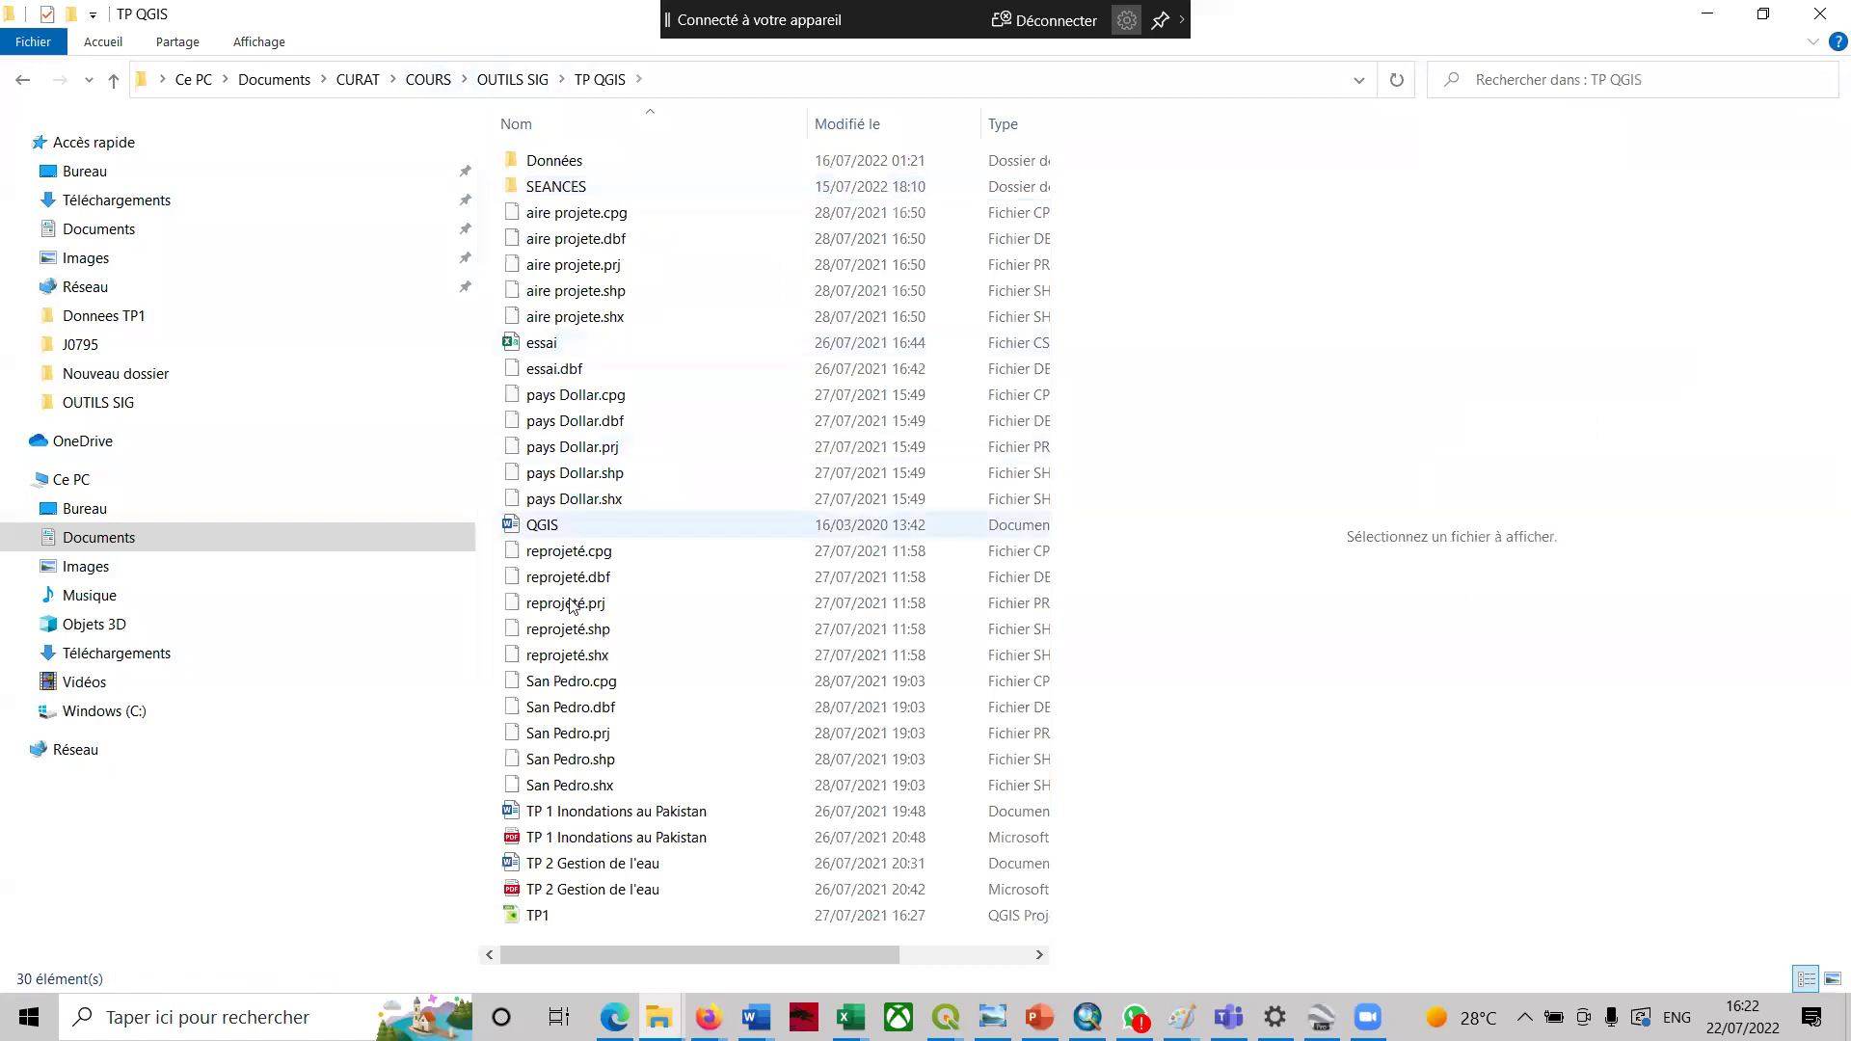
left_click(589, 683)
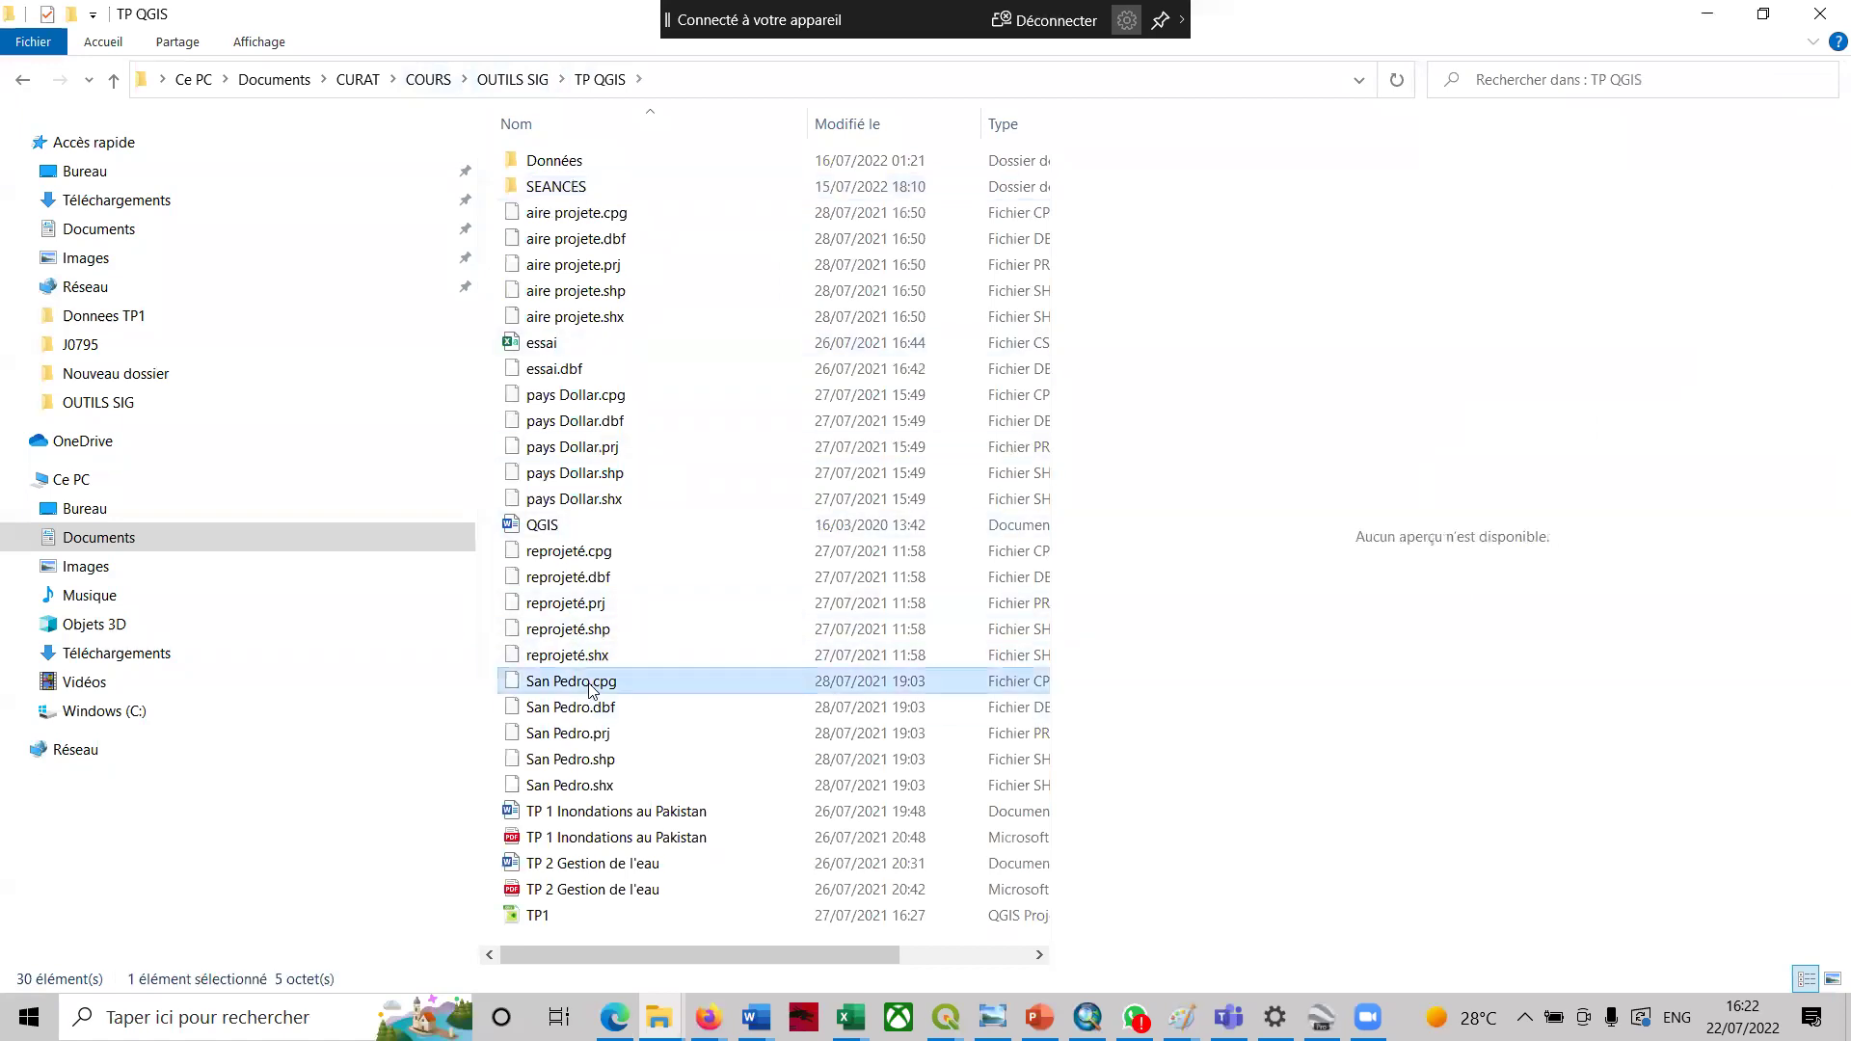
left_click(597, 787, "shift")
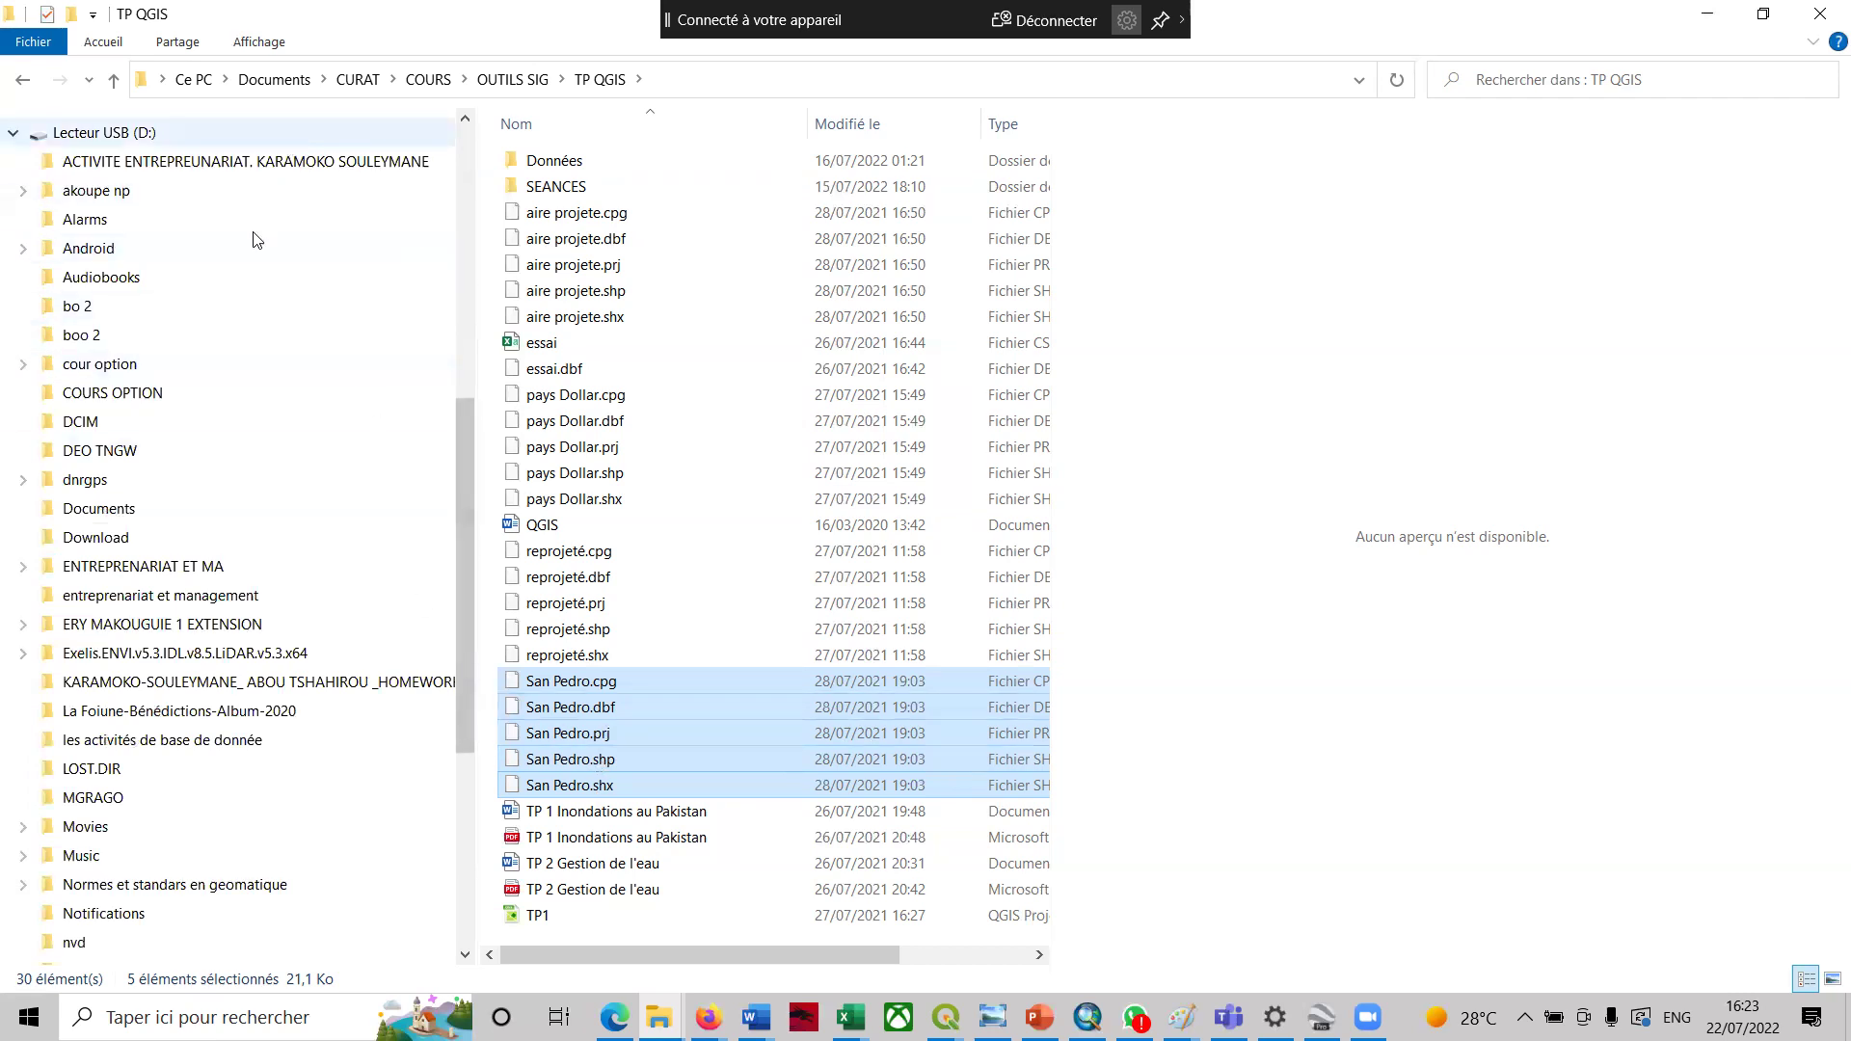
- Create a new folder with the default name inside Podcasts
left_click_drag(459, 520, 437, 680)
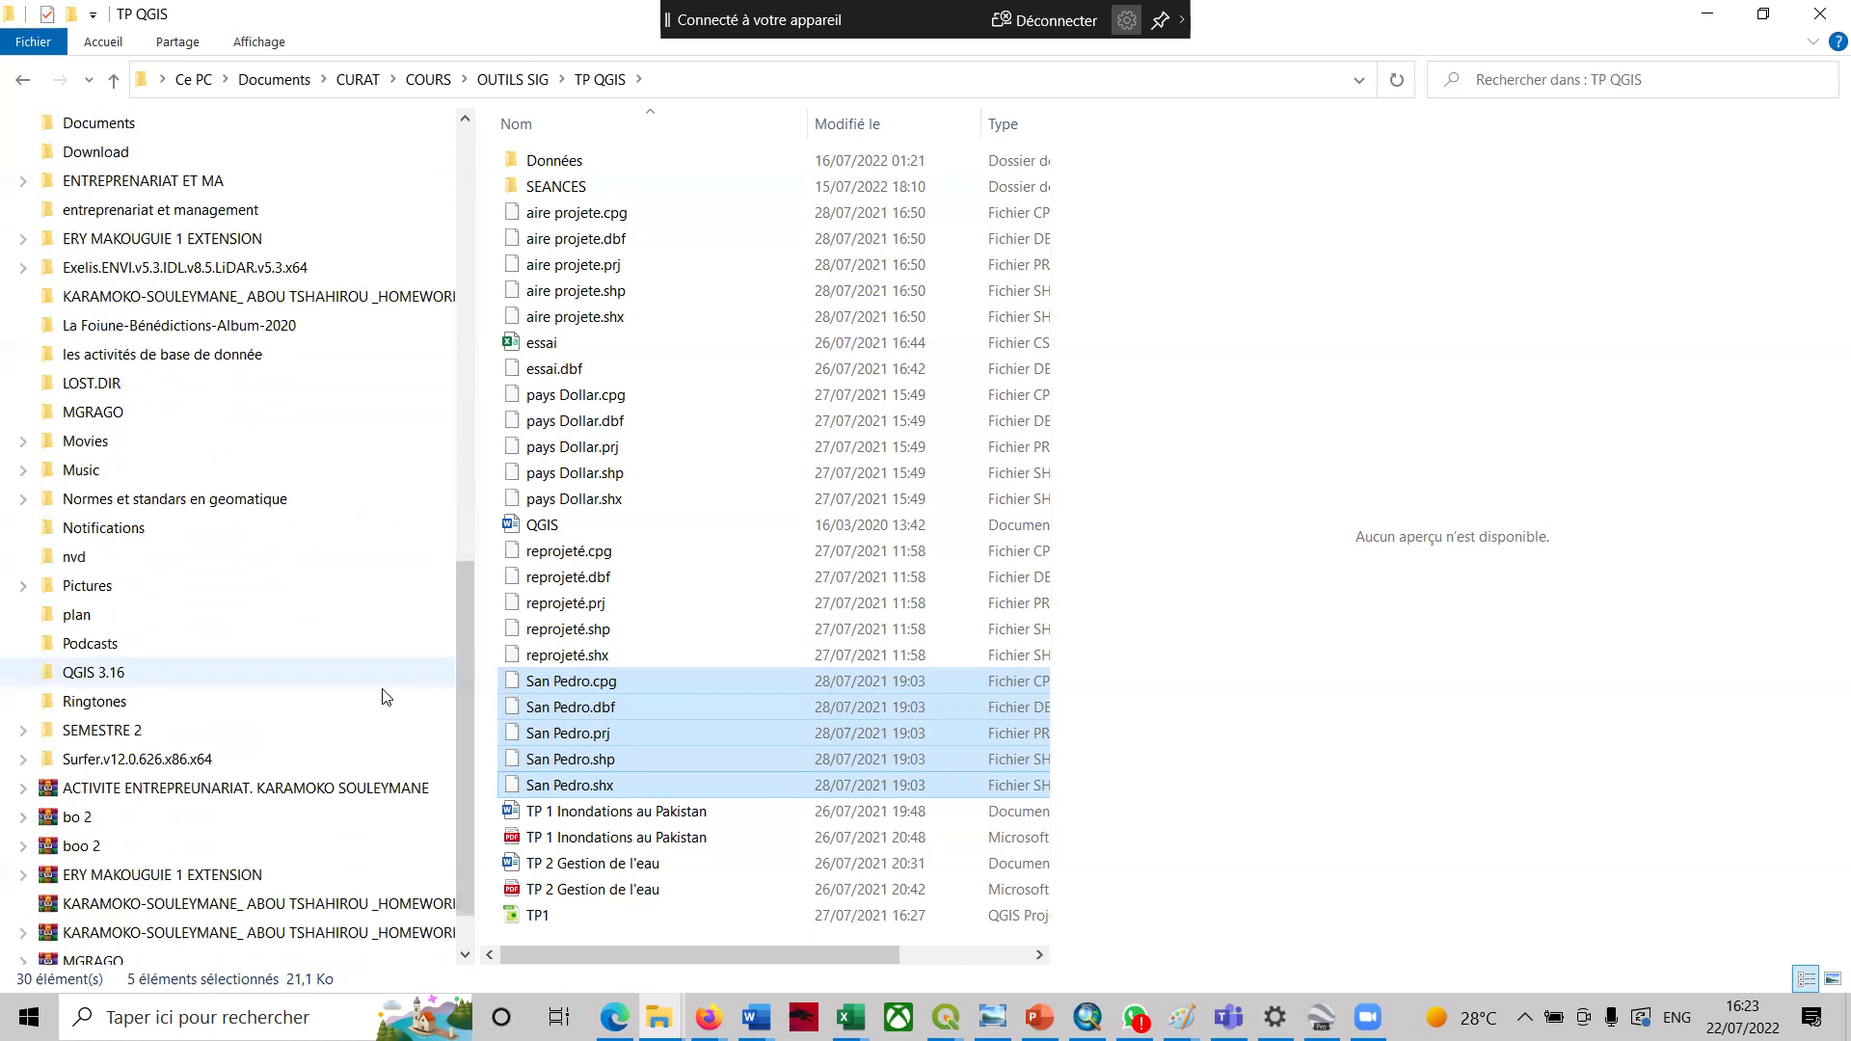
right_click(315, 645)
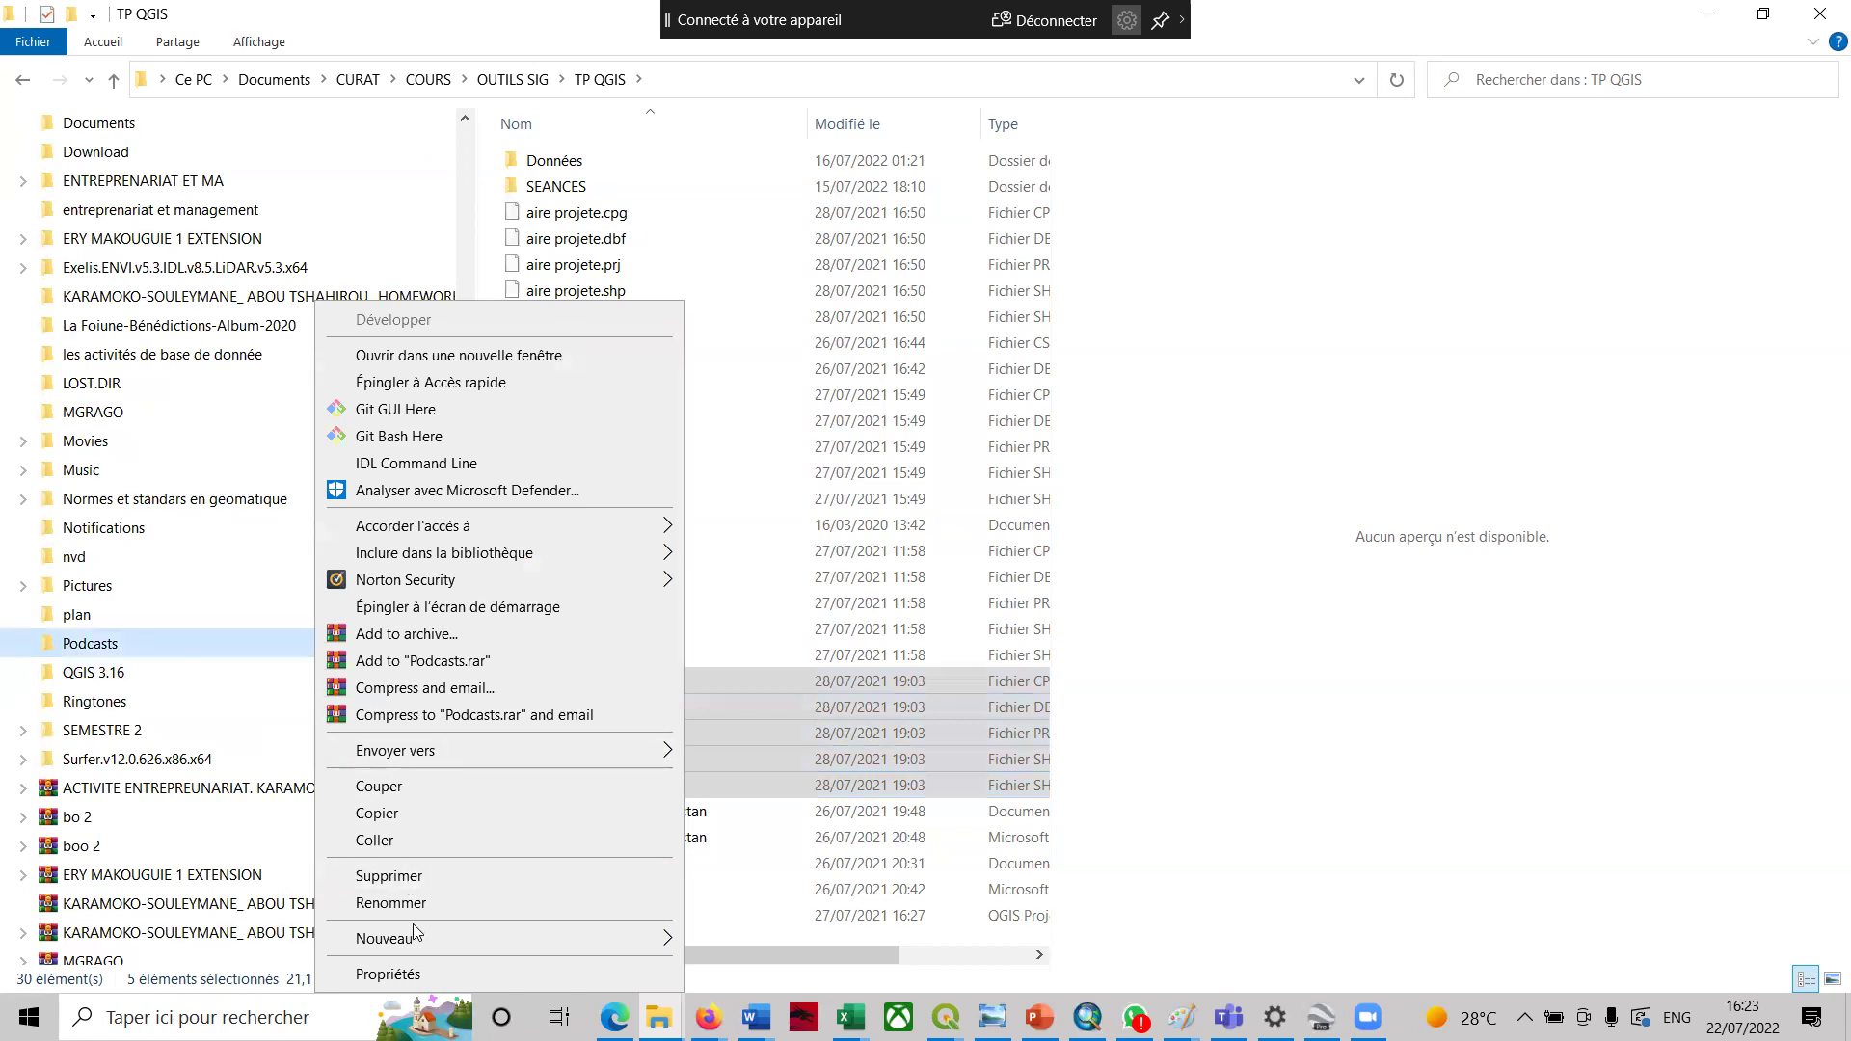
left_click(733, 940)
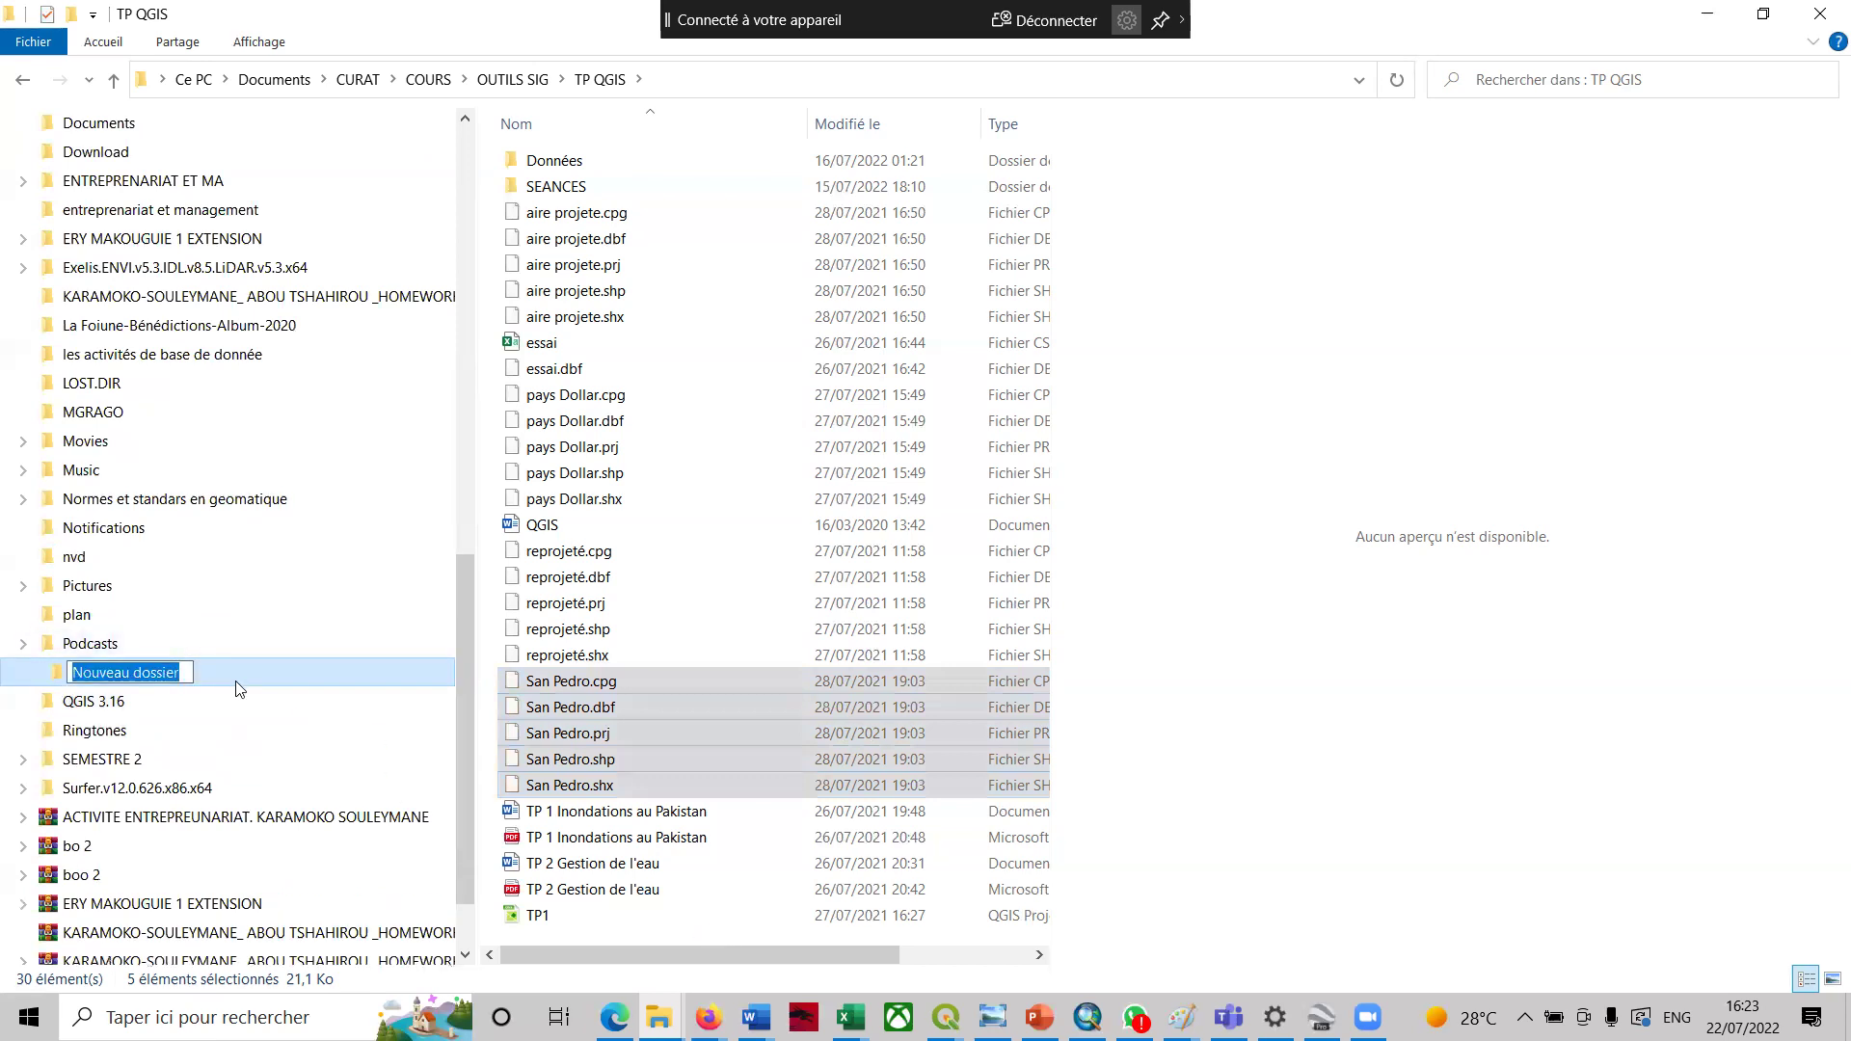
key("Return")
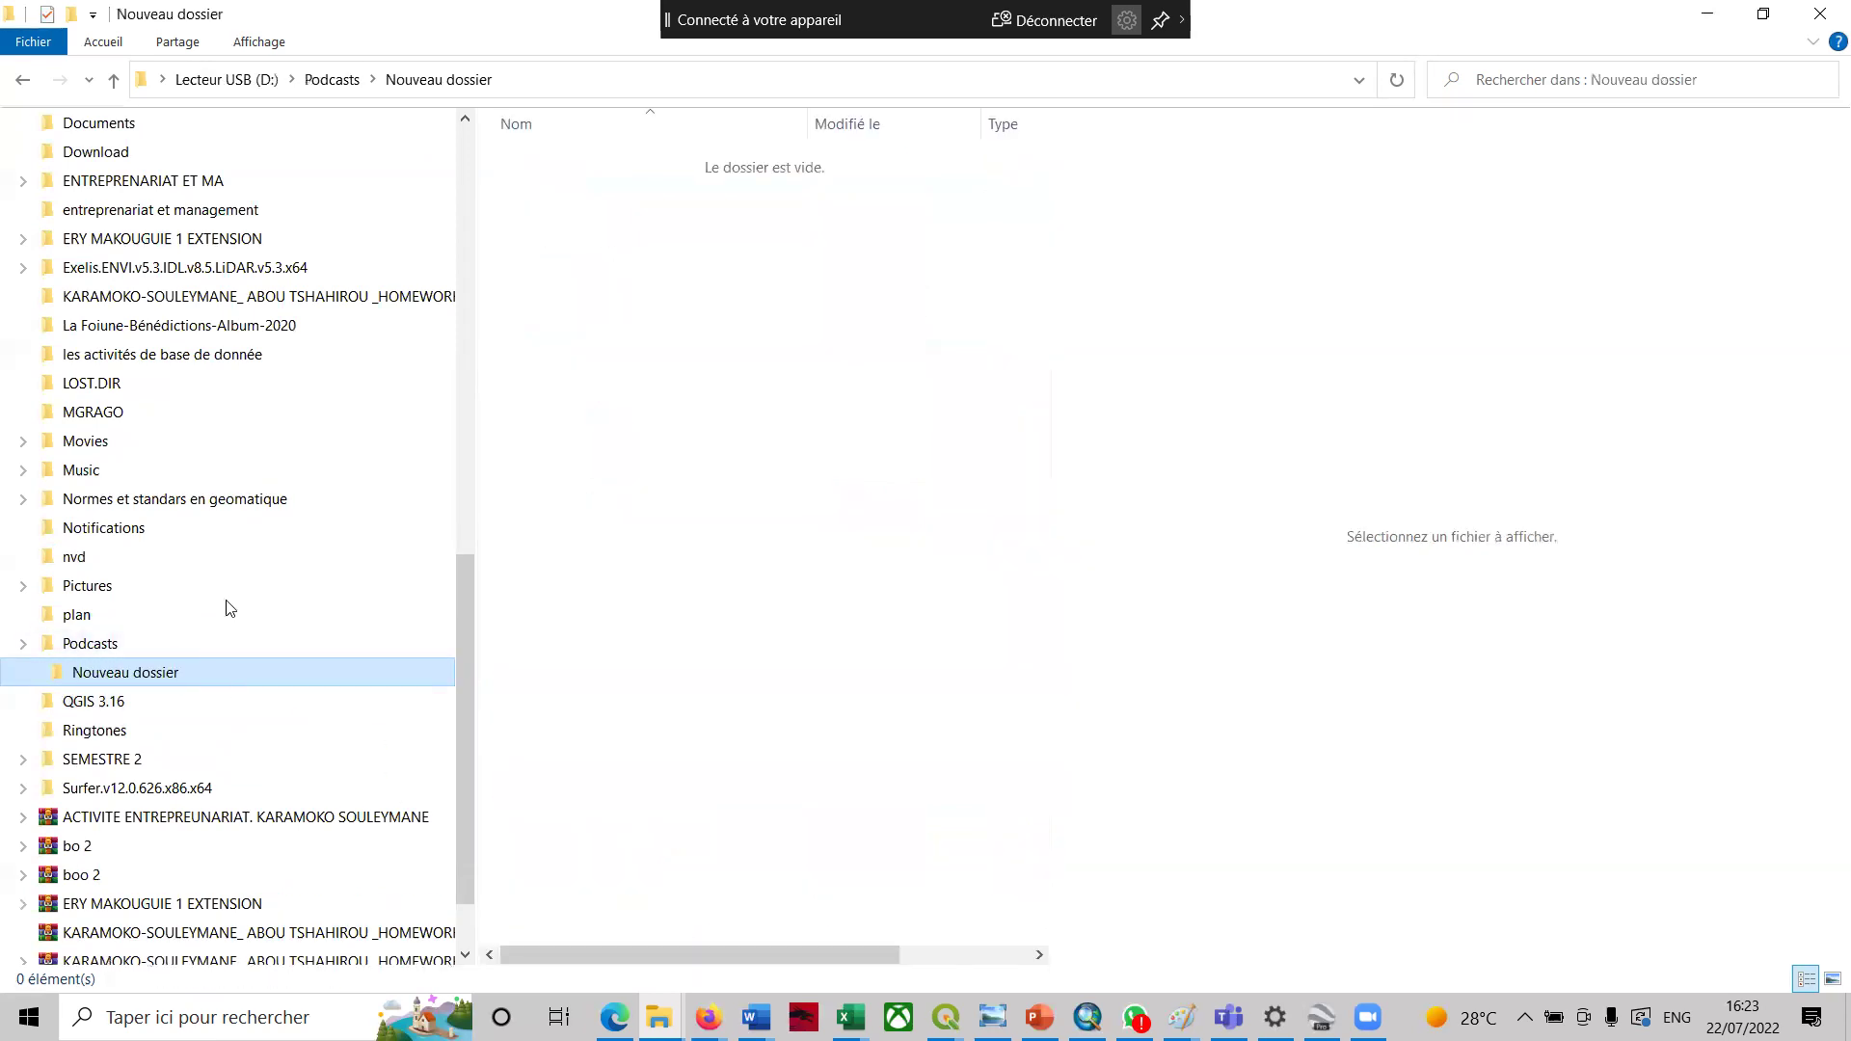
- Create a new folder on the USB drive and paste the San Pedro files into it
left_click_drag(459, 605, 463, 367)
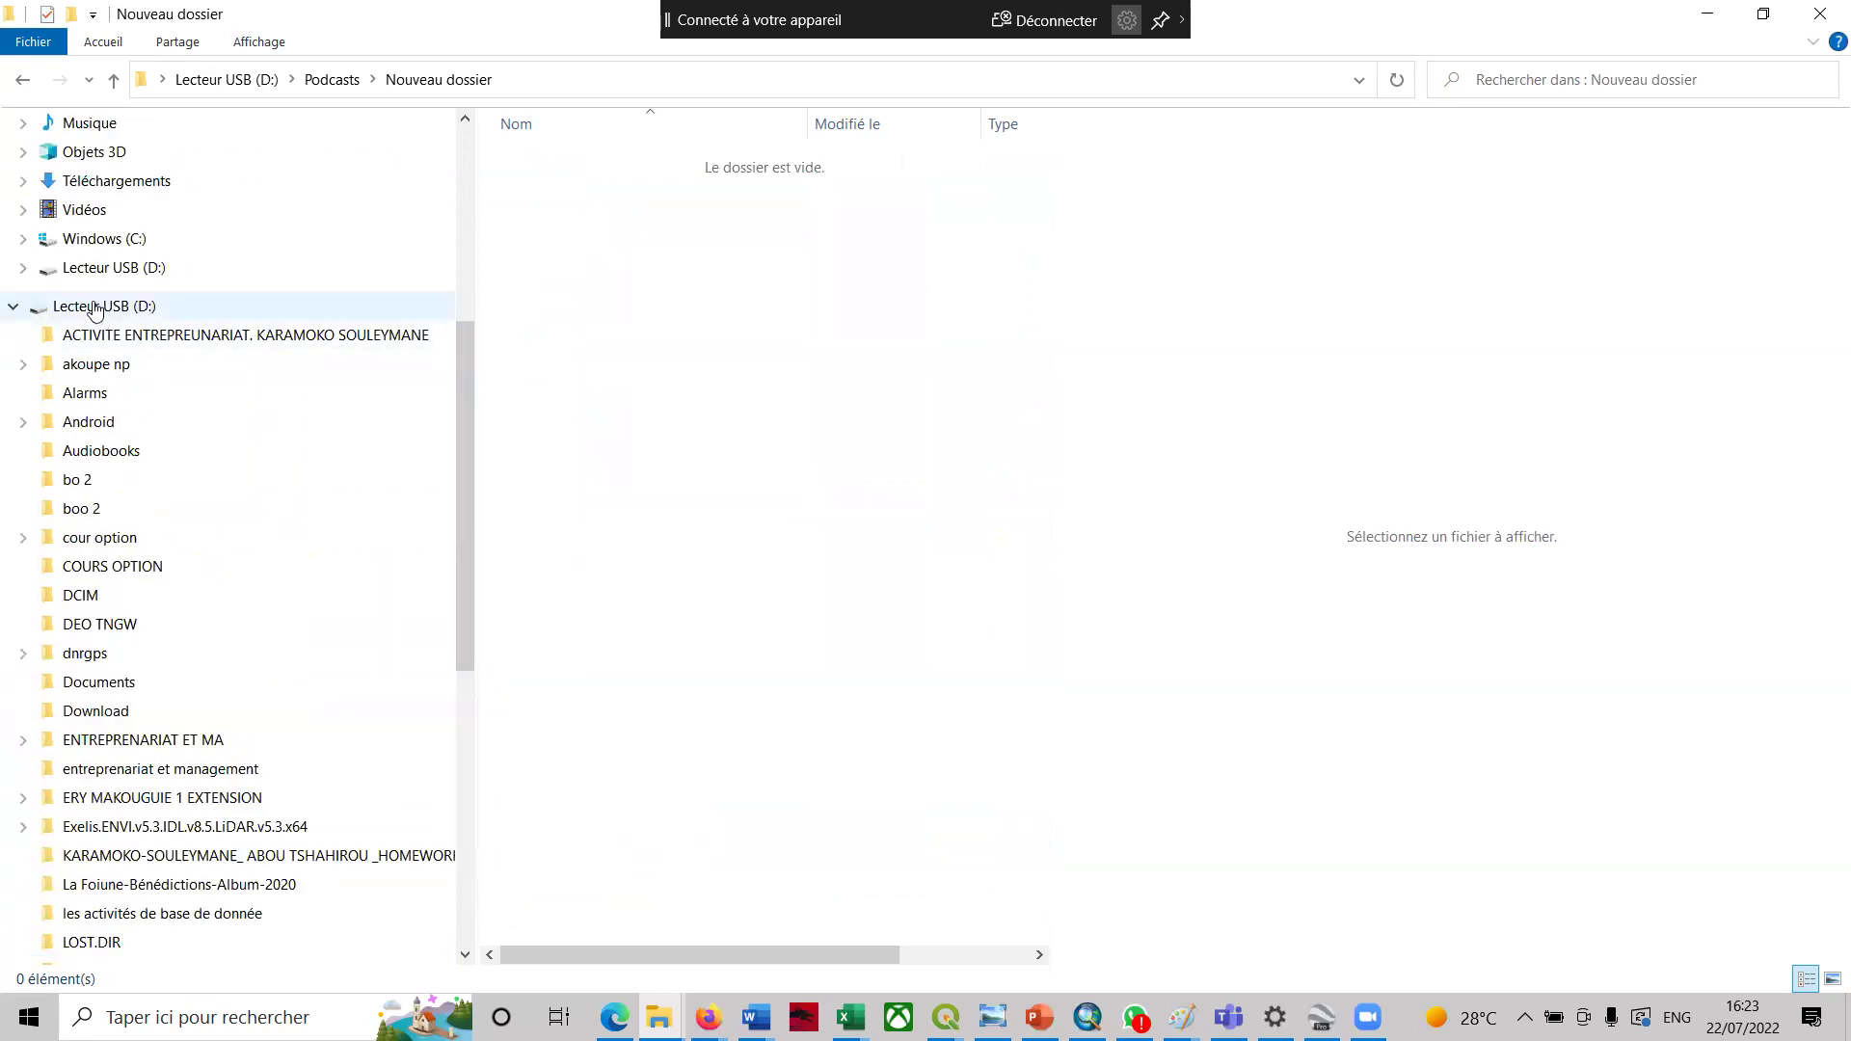
right_click(99, 307)
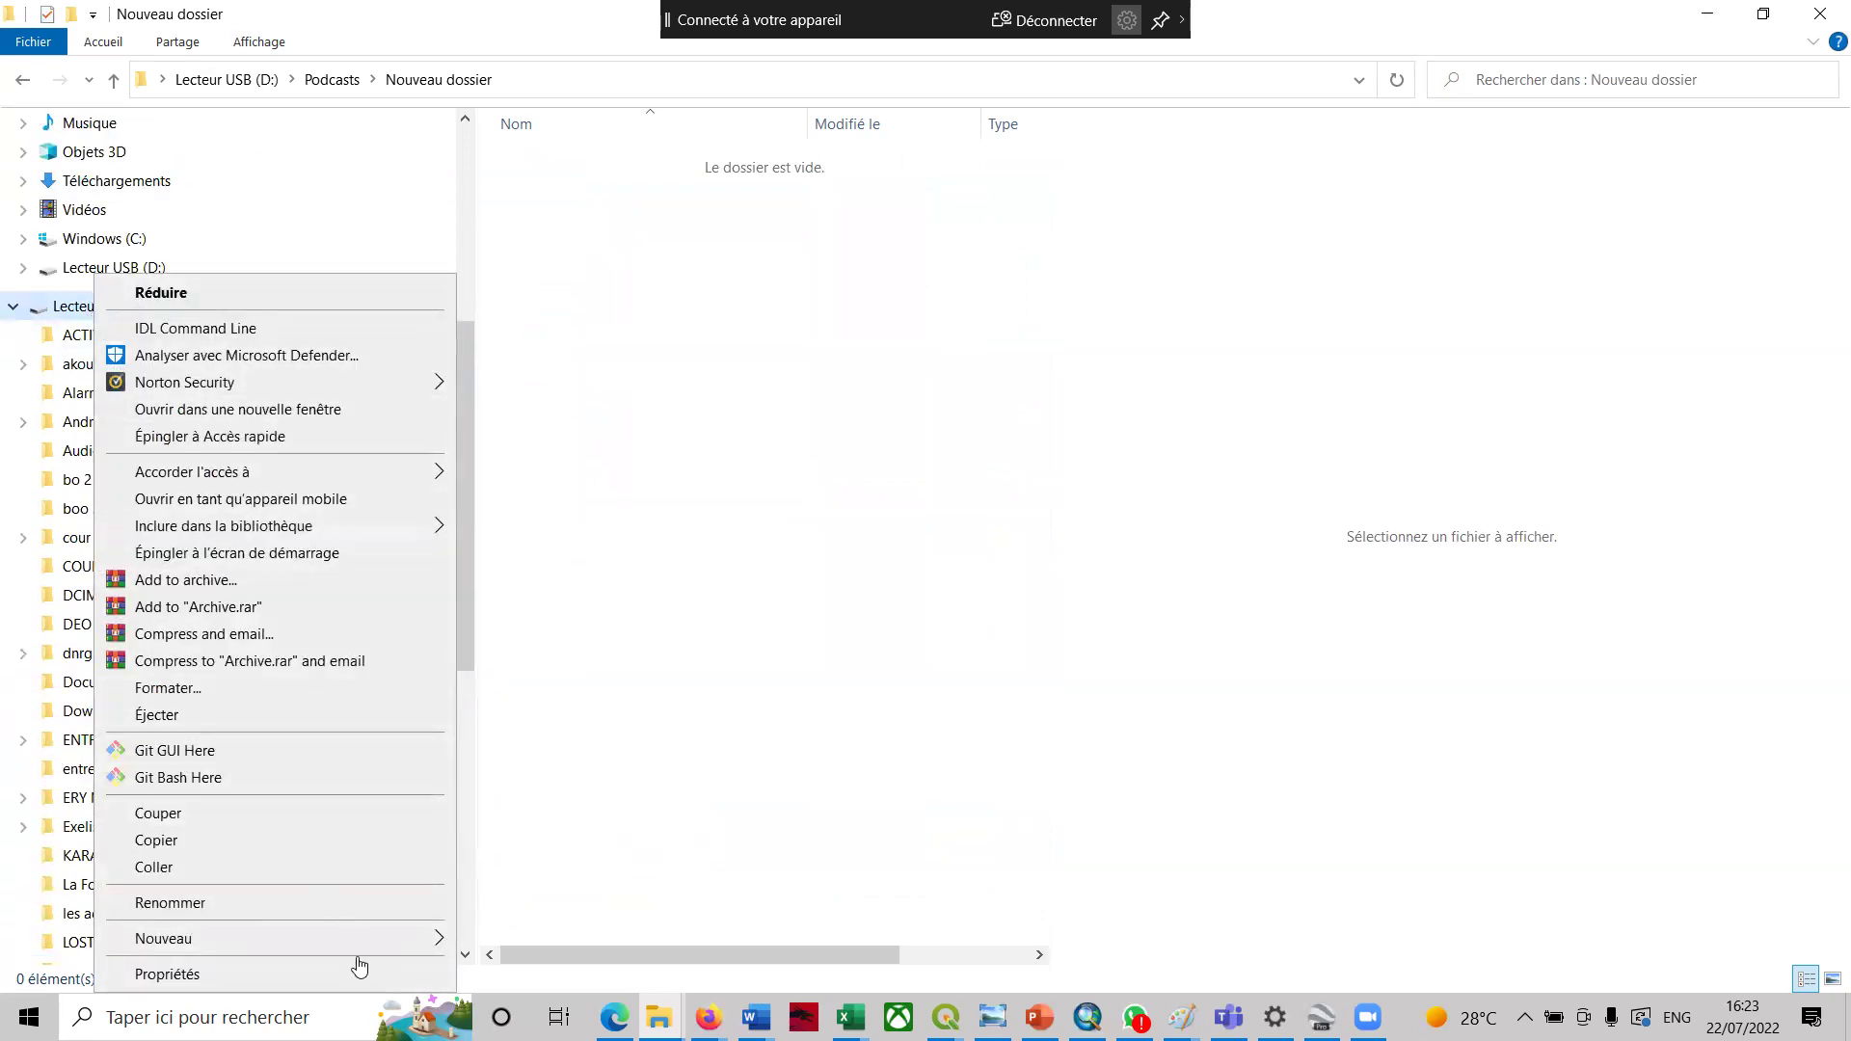
mouse_move(385, 949)
left_click(501, 940)
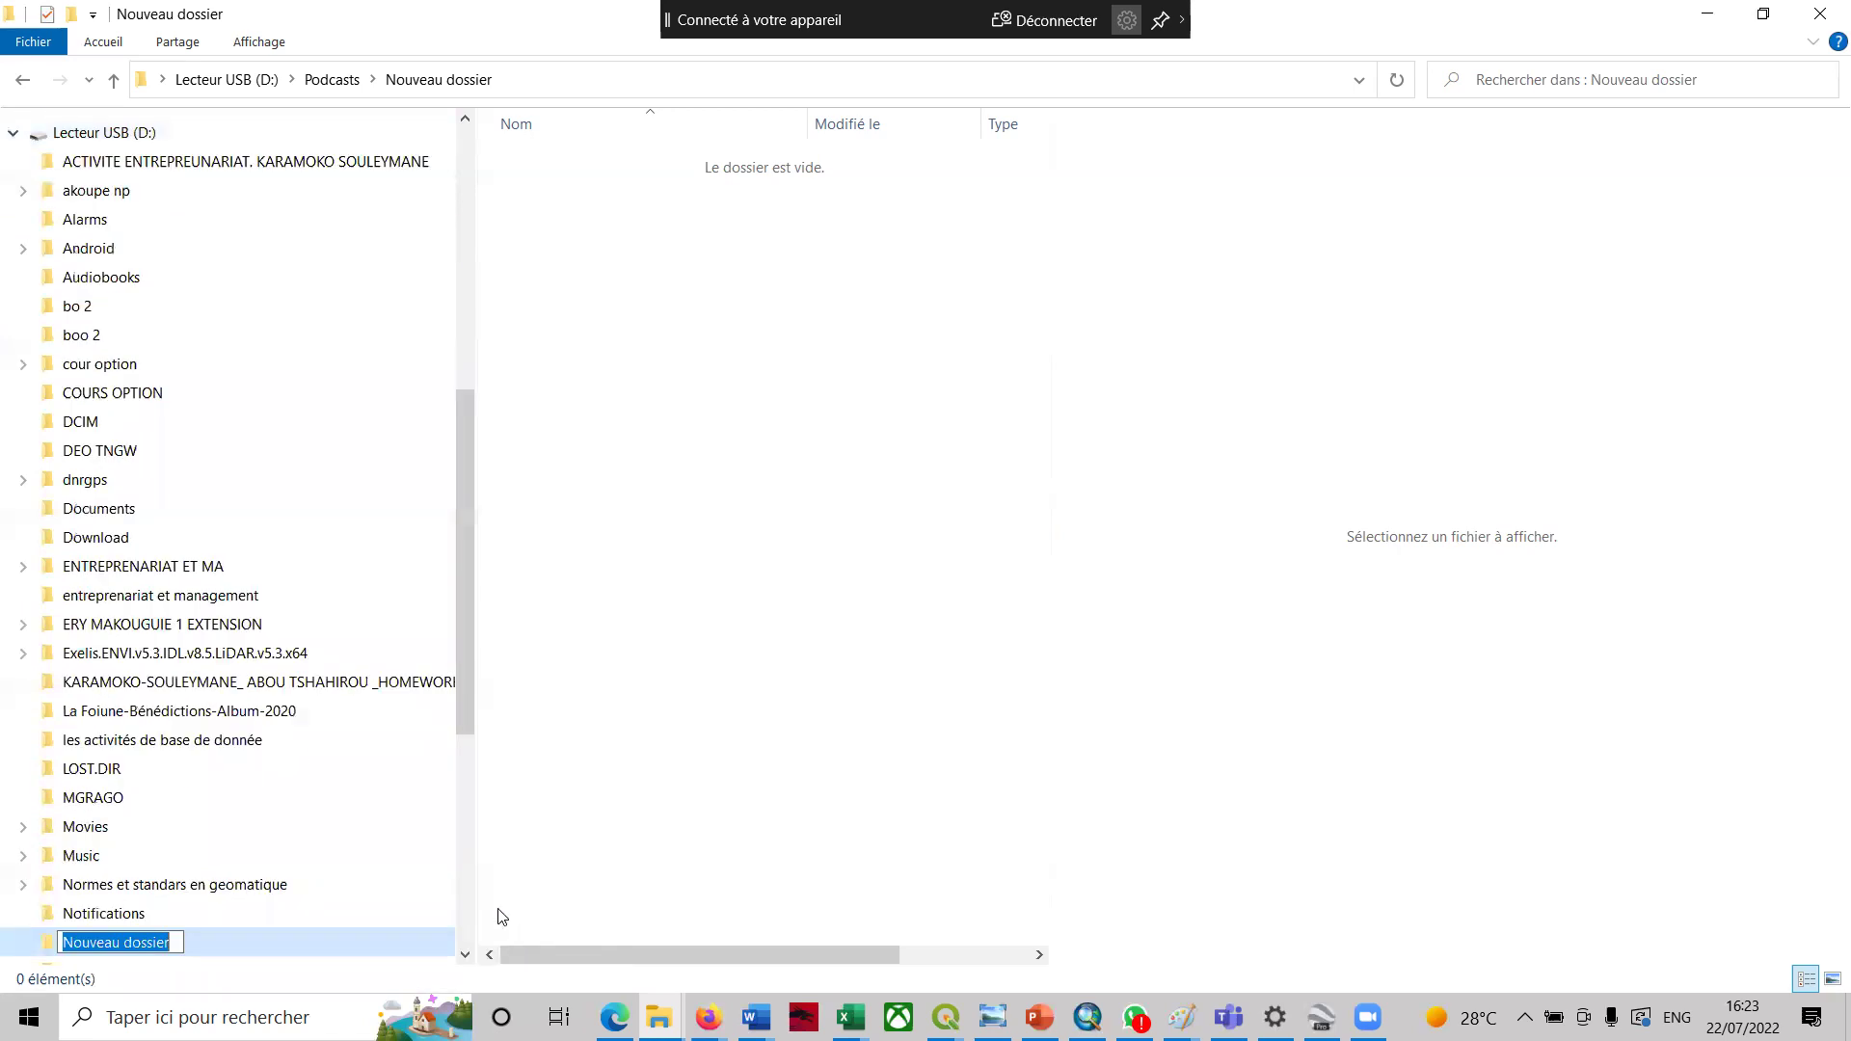
left_click(203, 940)
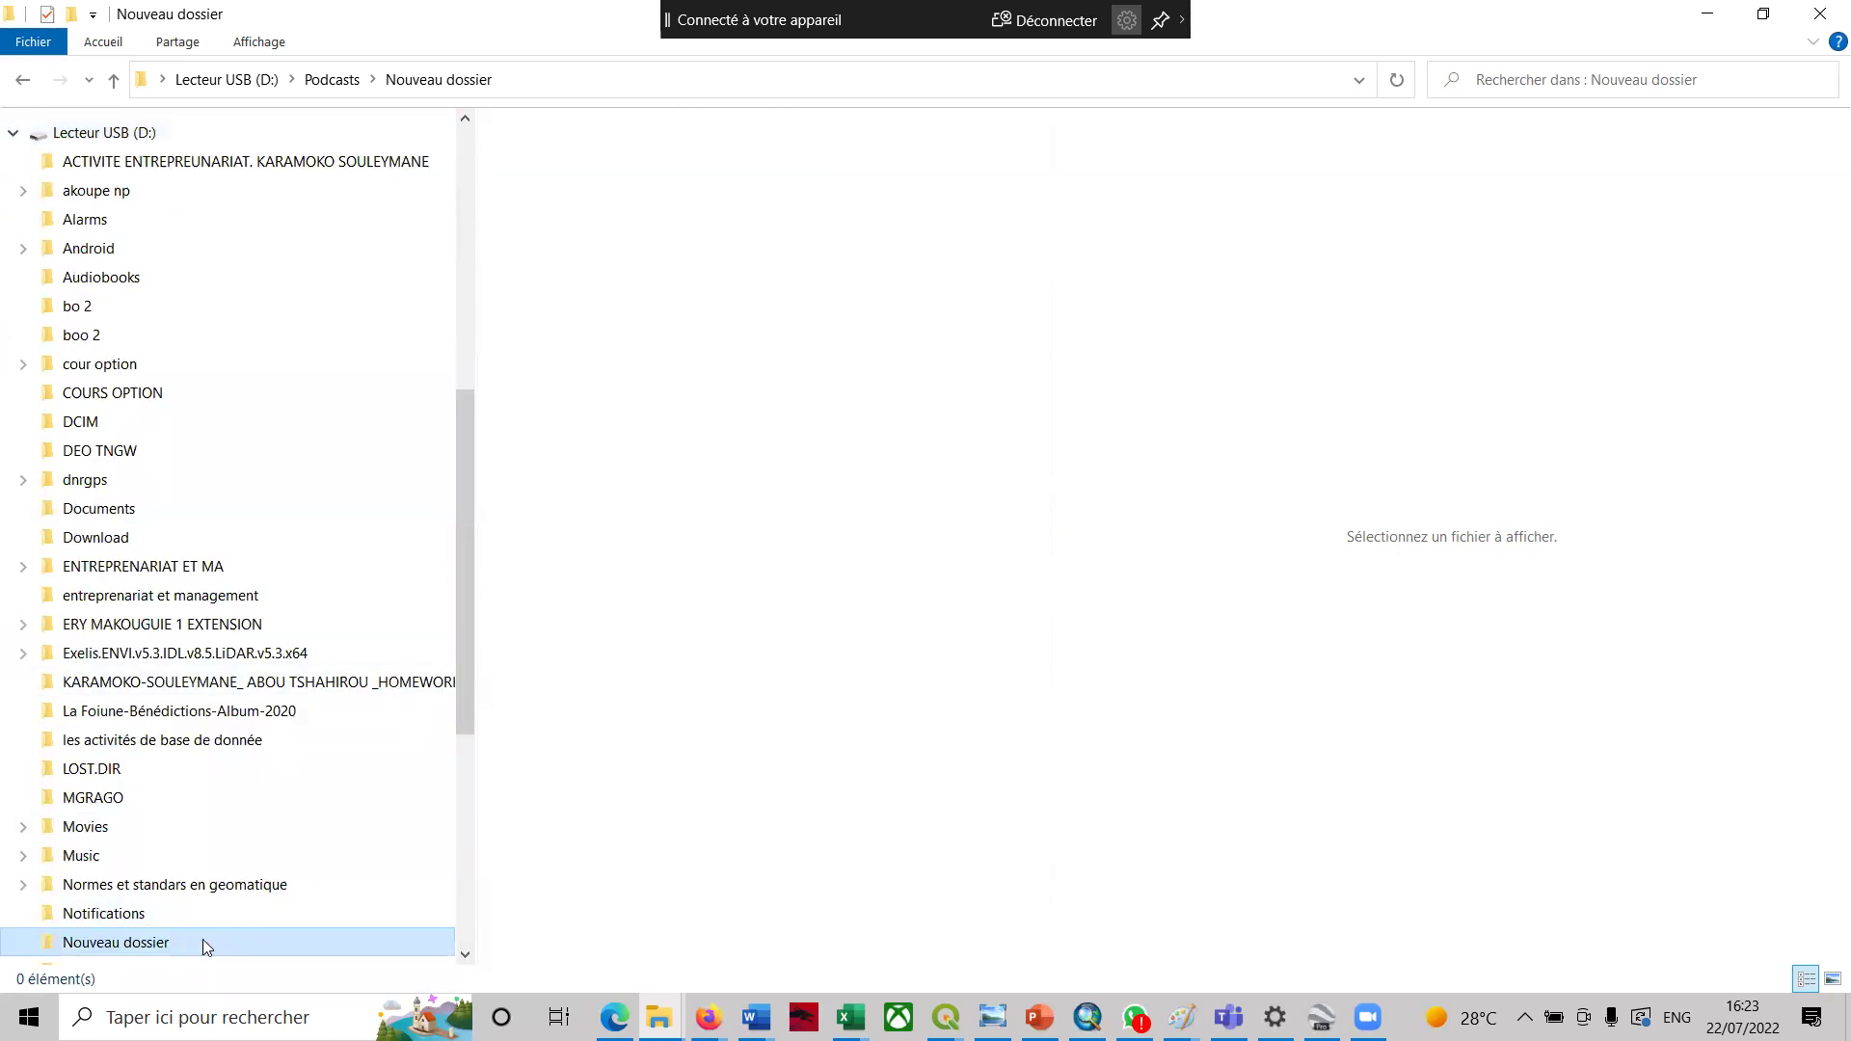
left_click(607, 646)
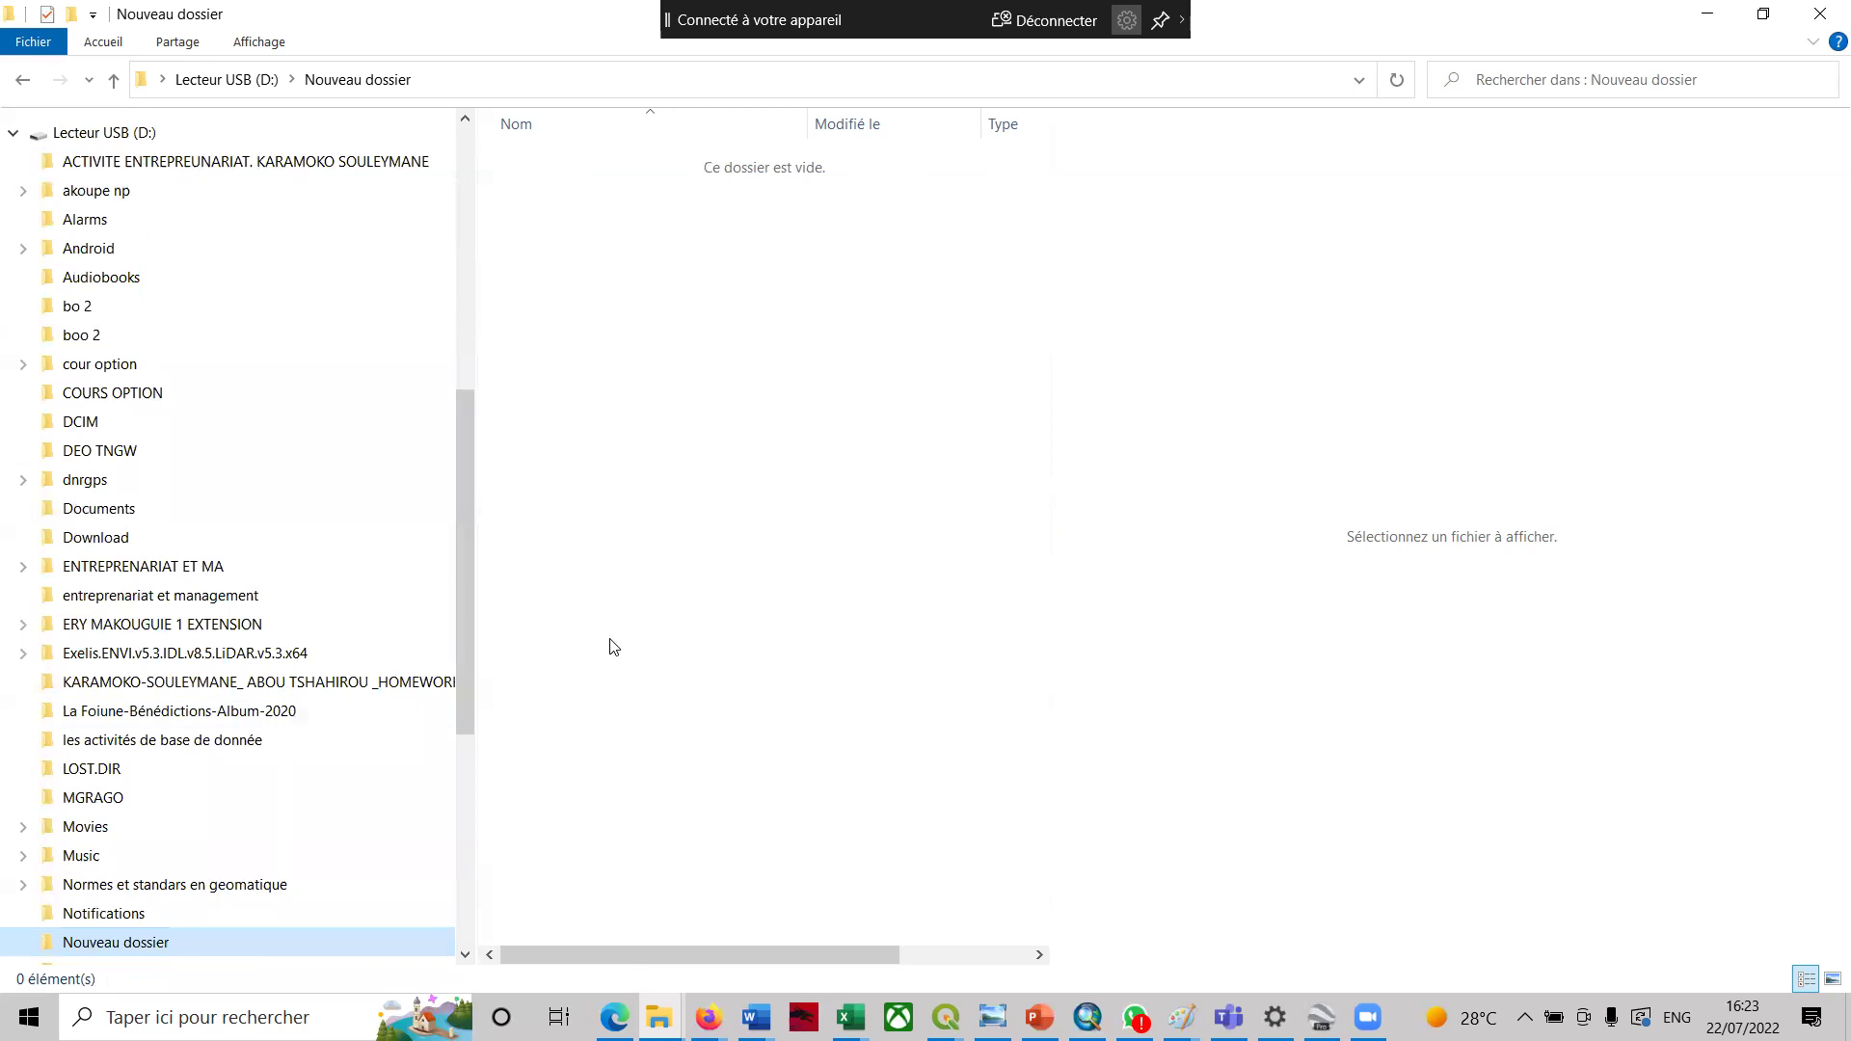
key("ctrl+v")
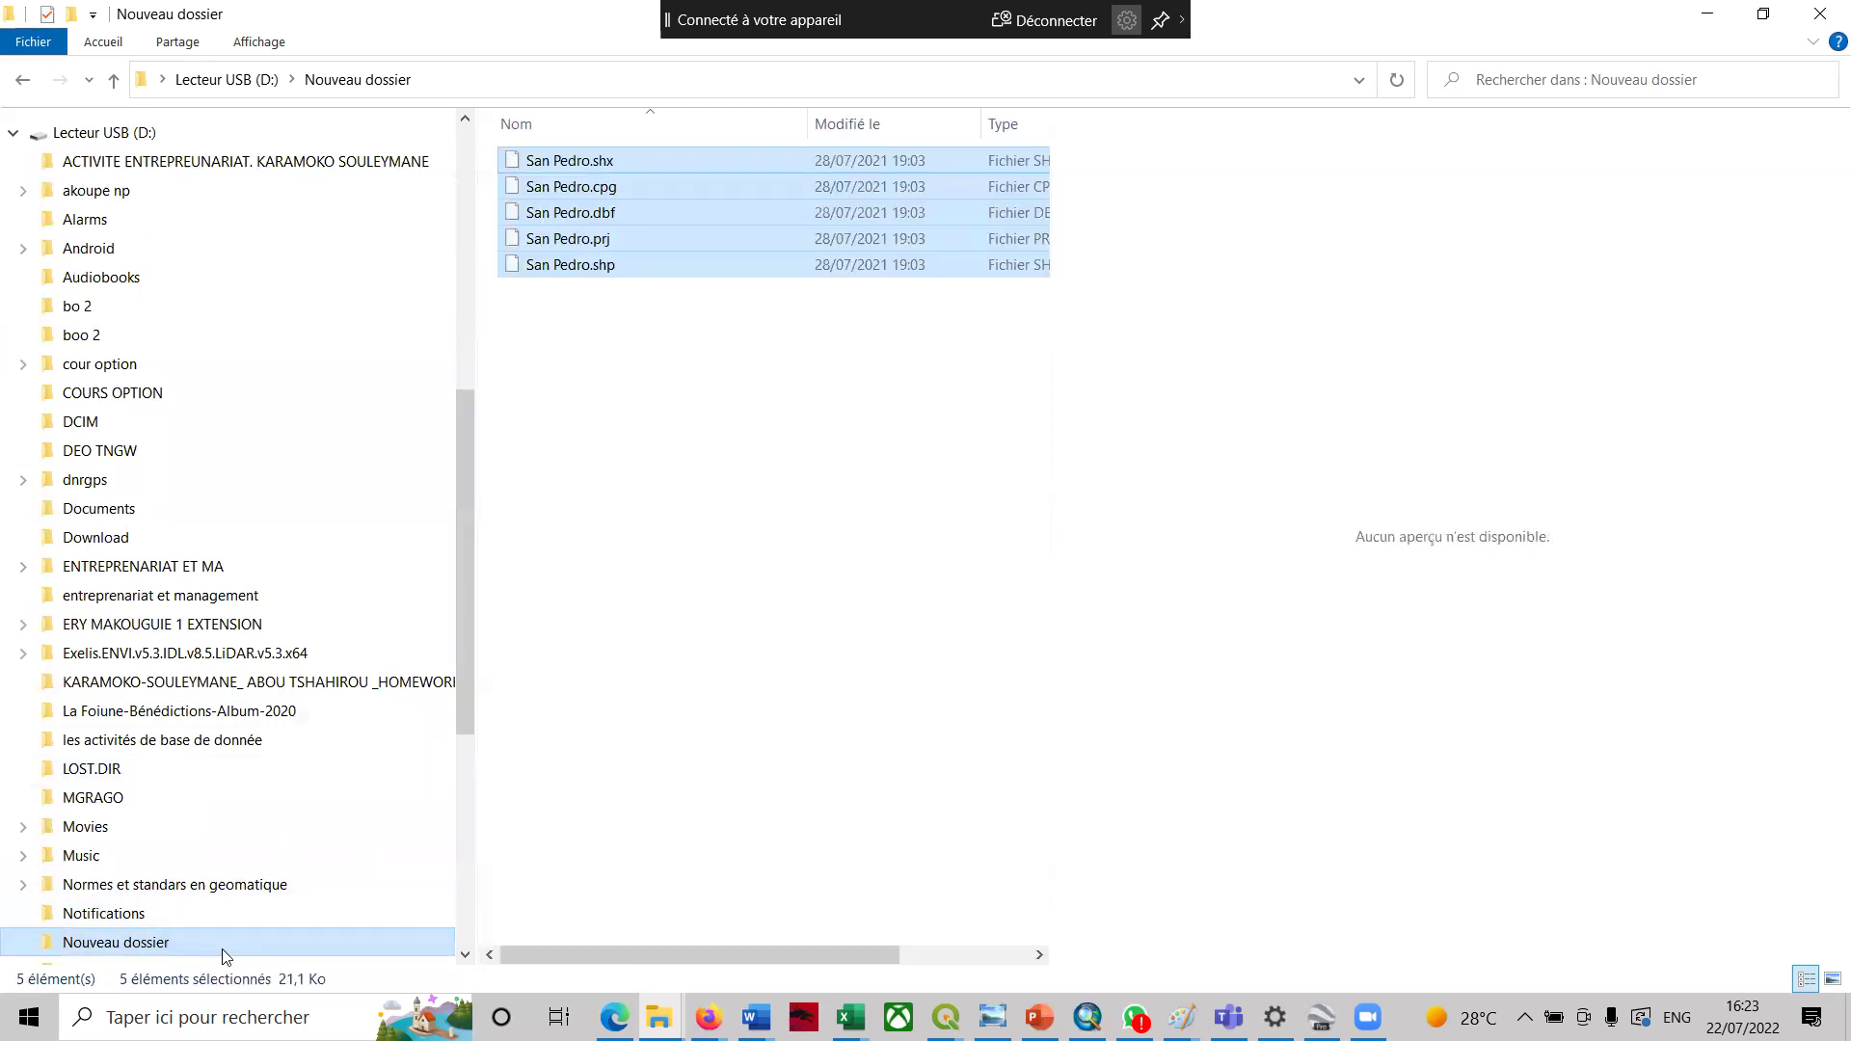
left_click(224, 953)
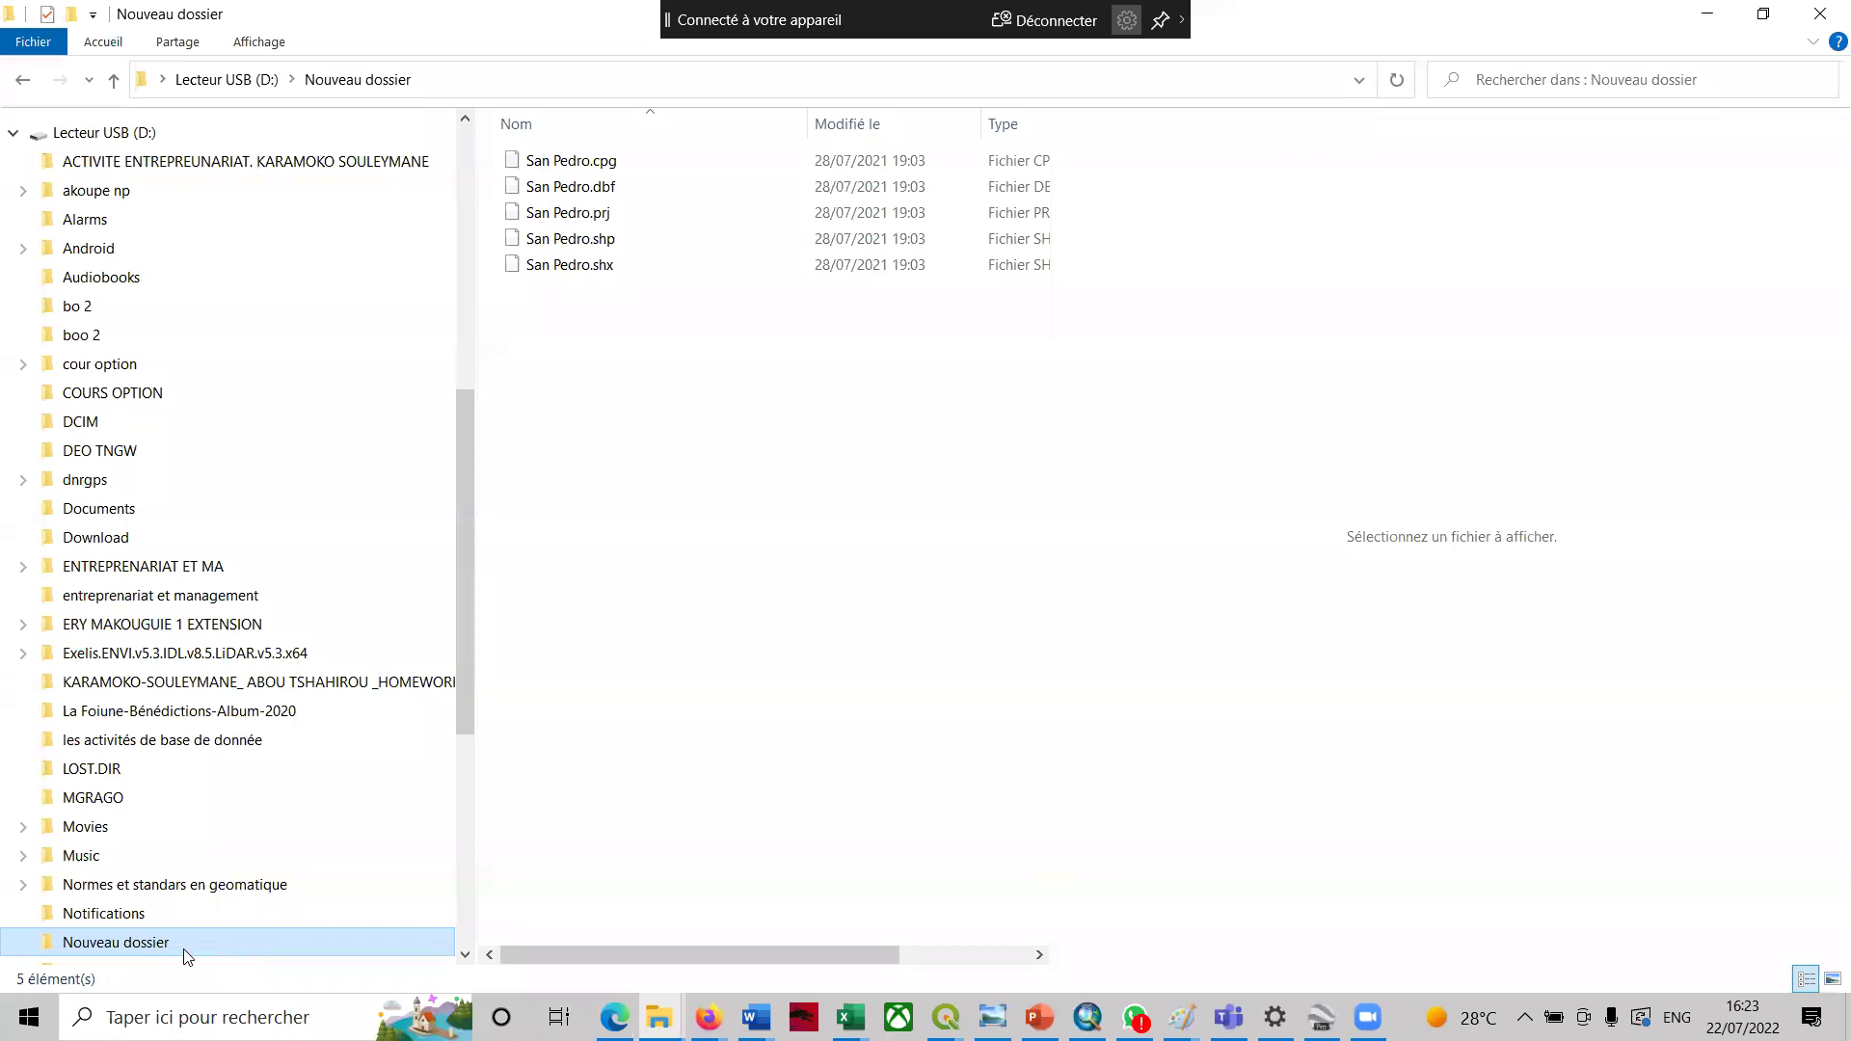
- Rename the new USB folder to 'SAn PEdro'
right_click(183, 955)
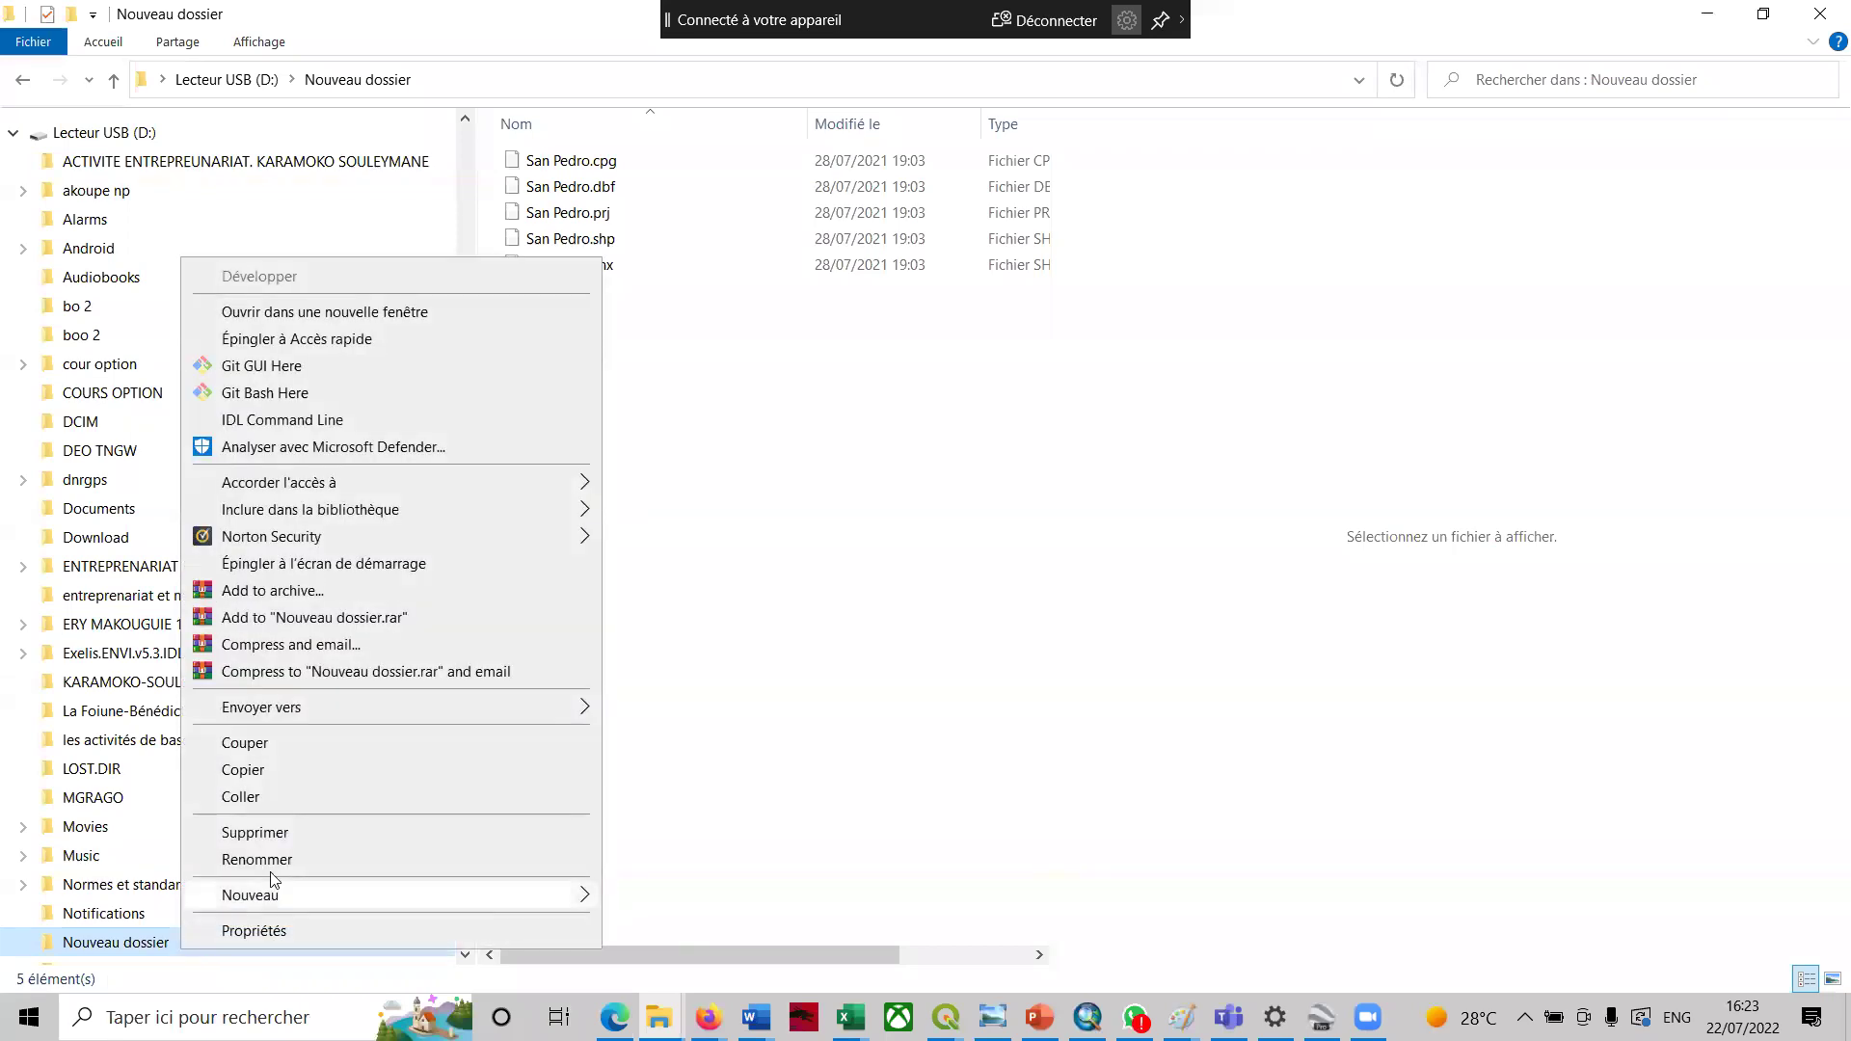
left_click(256, 859)
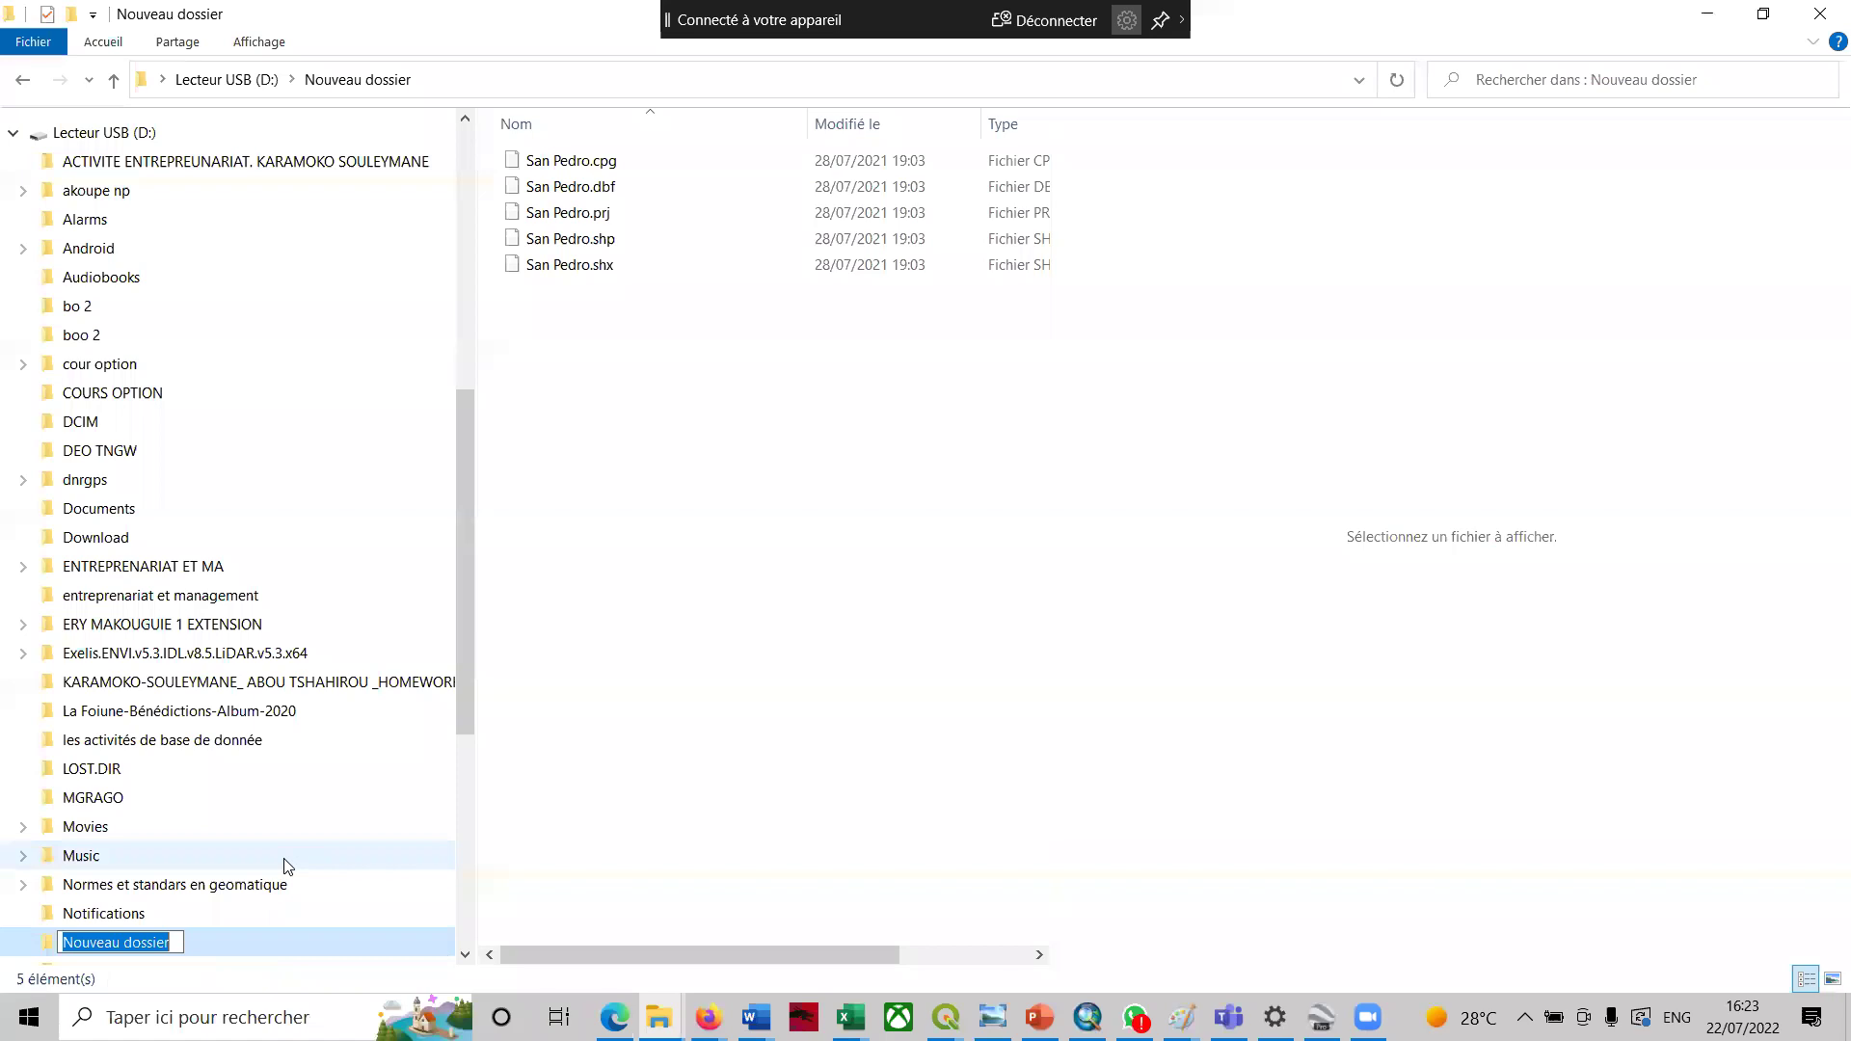
type("SAn PEdro")
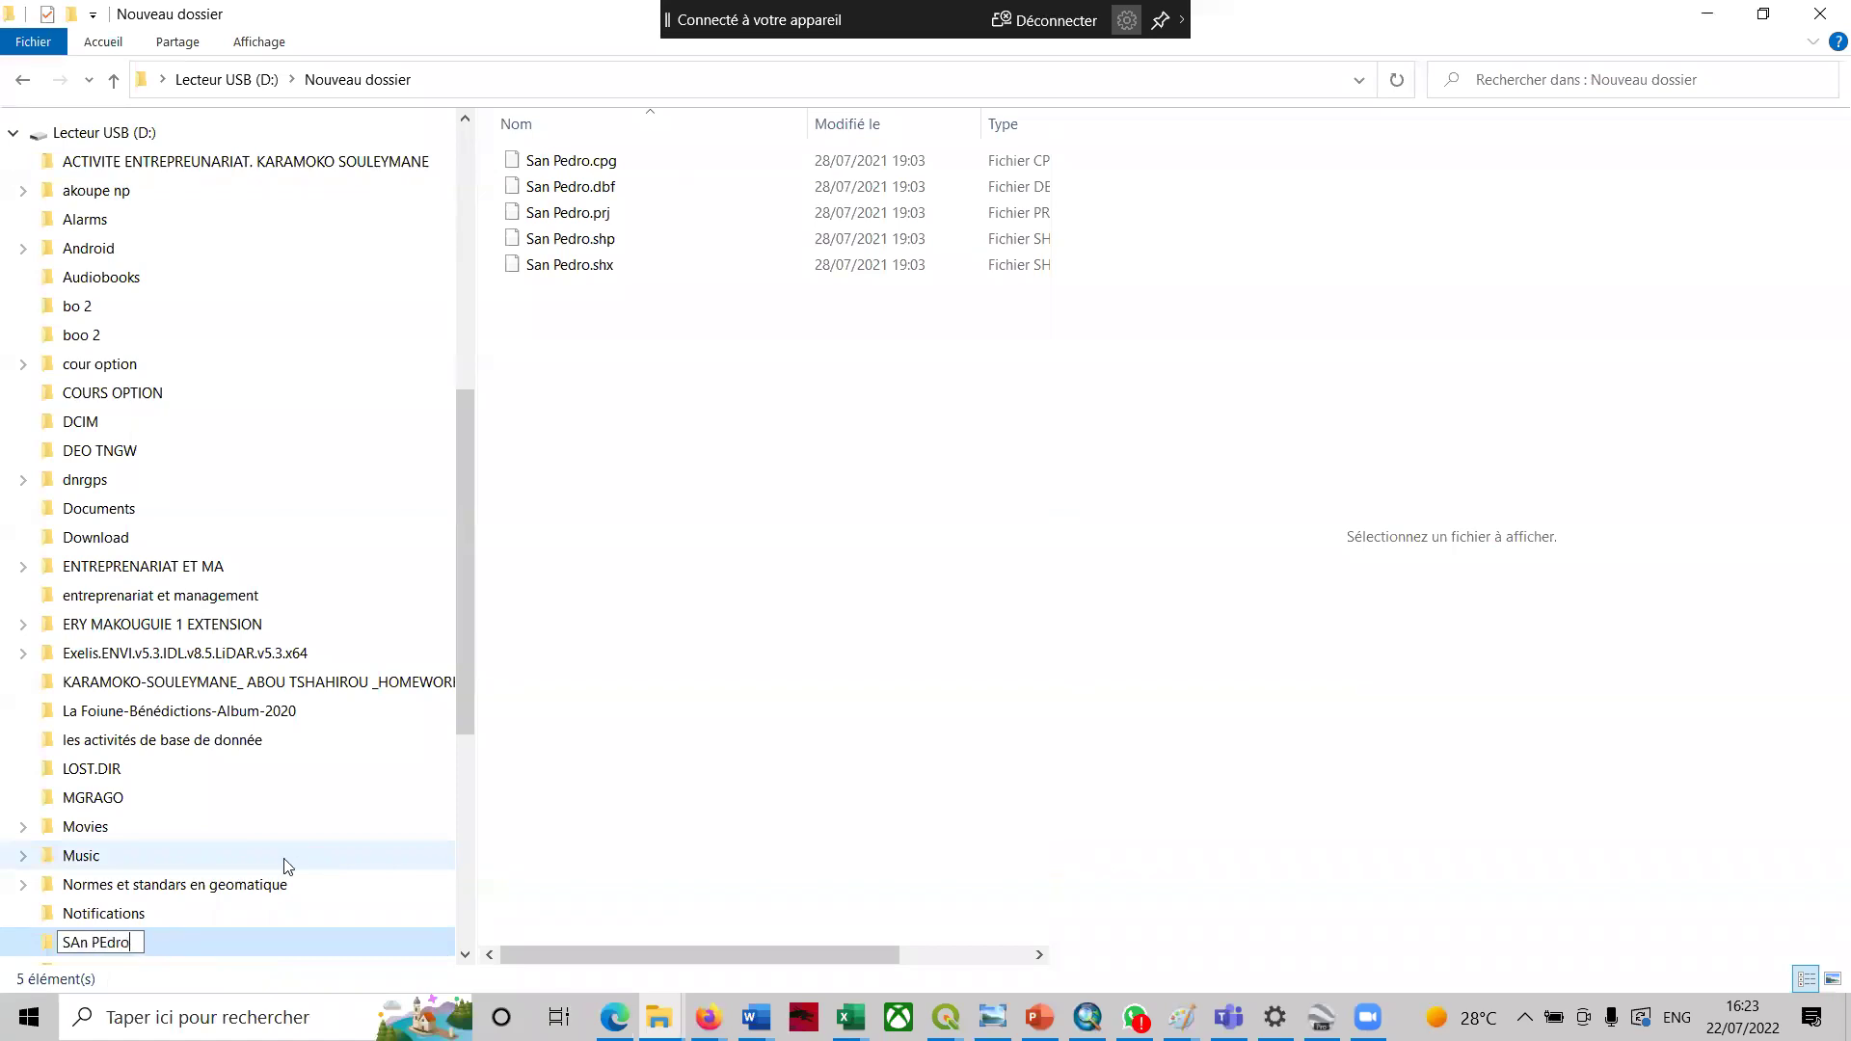
key("Return")
left_click(285, 858)
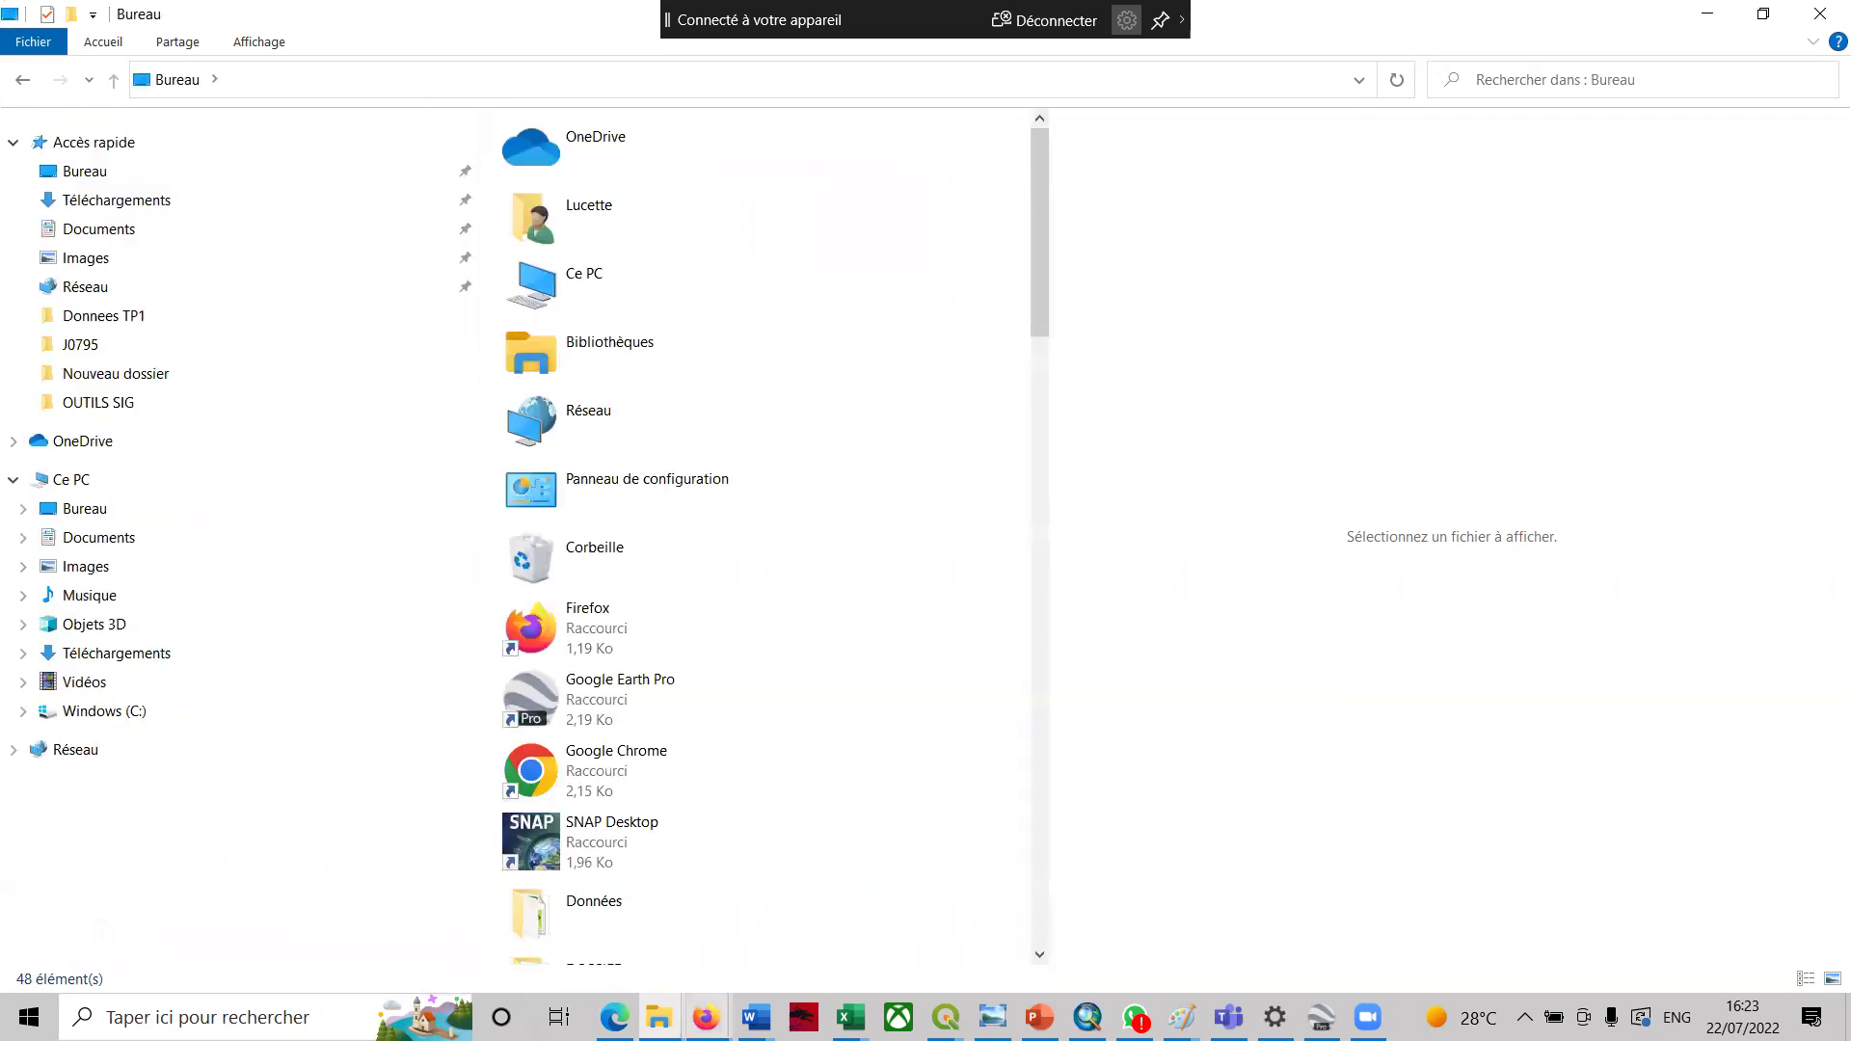
- Bring up Yahoo Mail and start a blank new message
mouse_move(706, 1018)
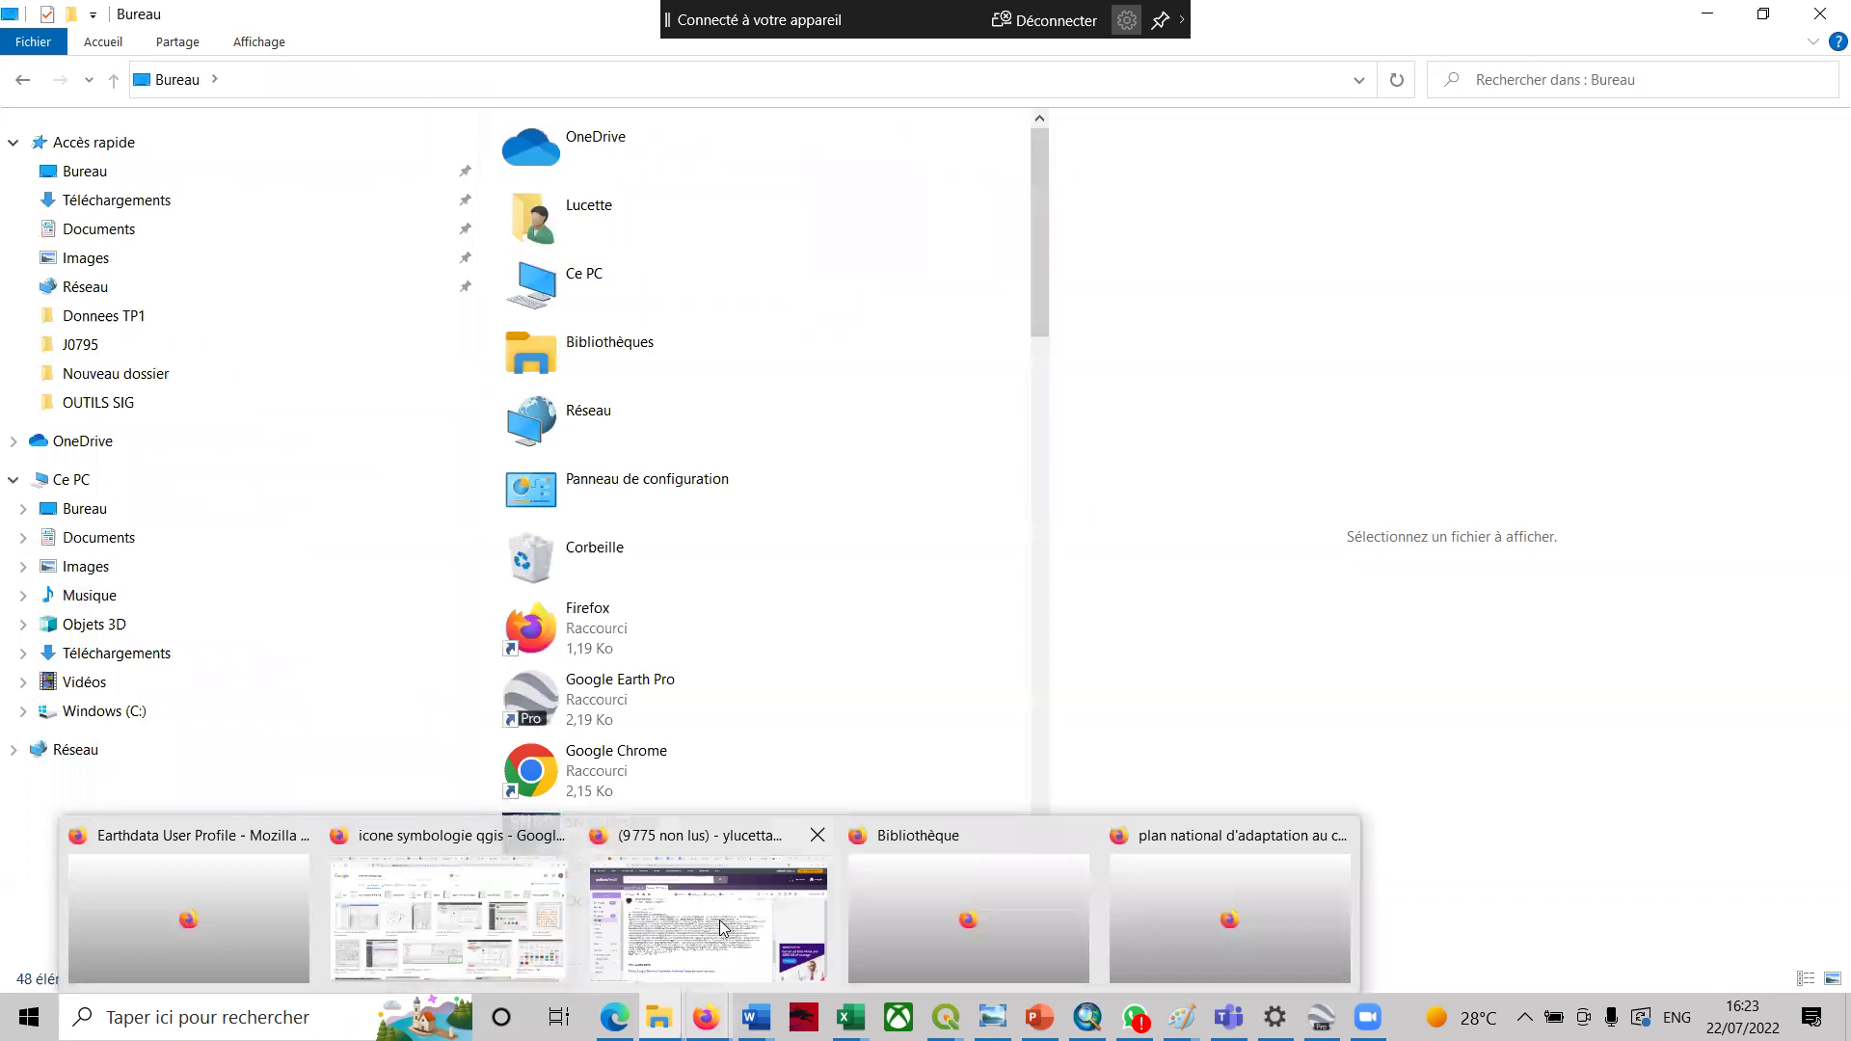
left_click(661, 839)
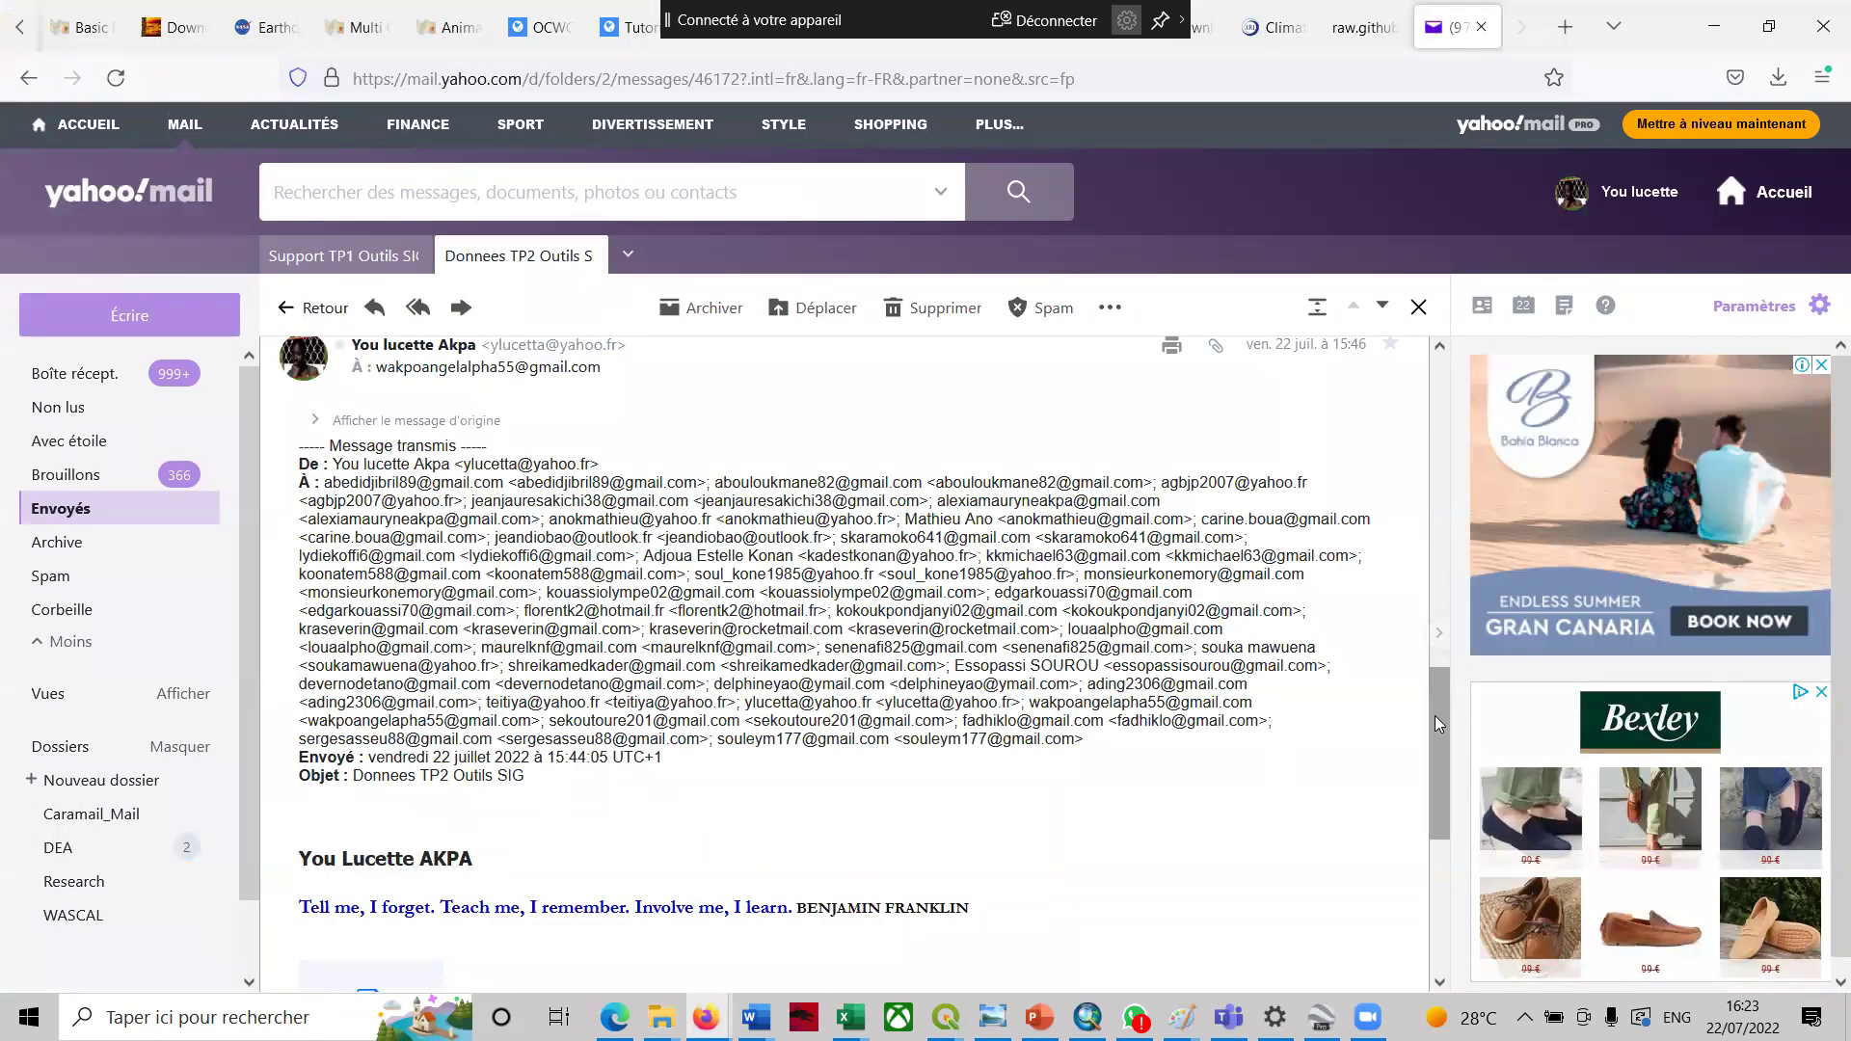
left_click_drag(1434, 716, 1420, 571)
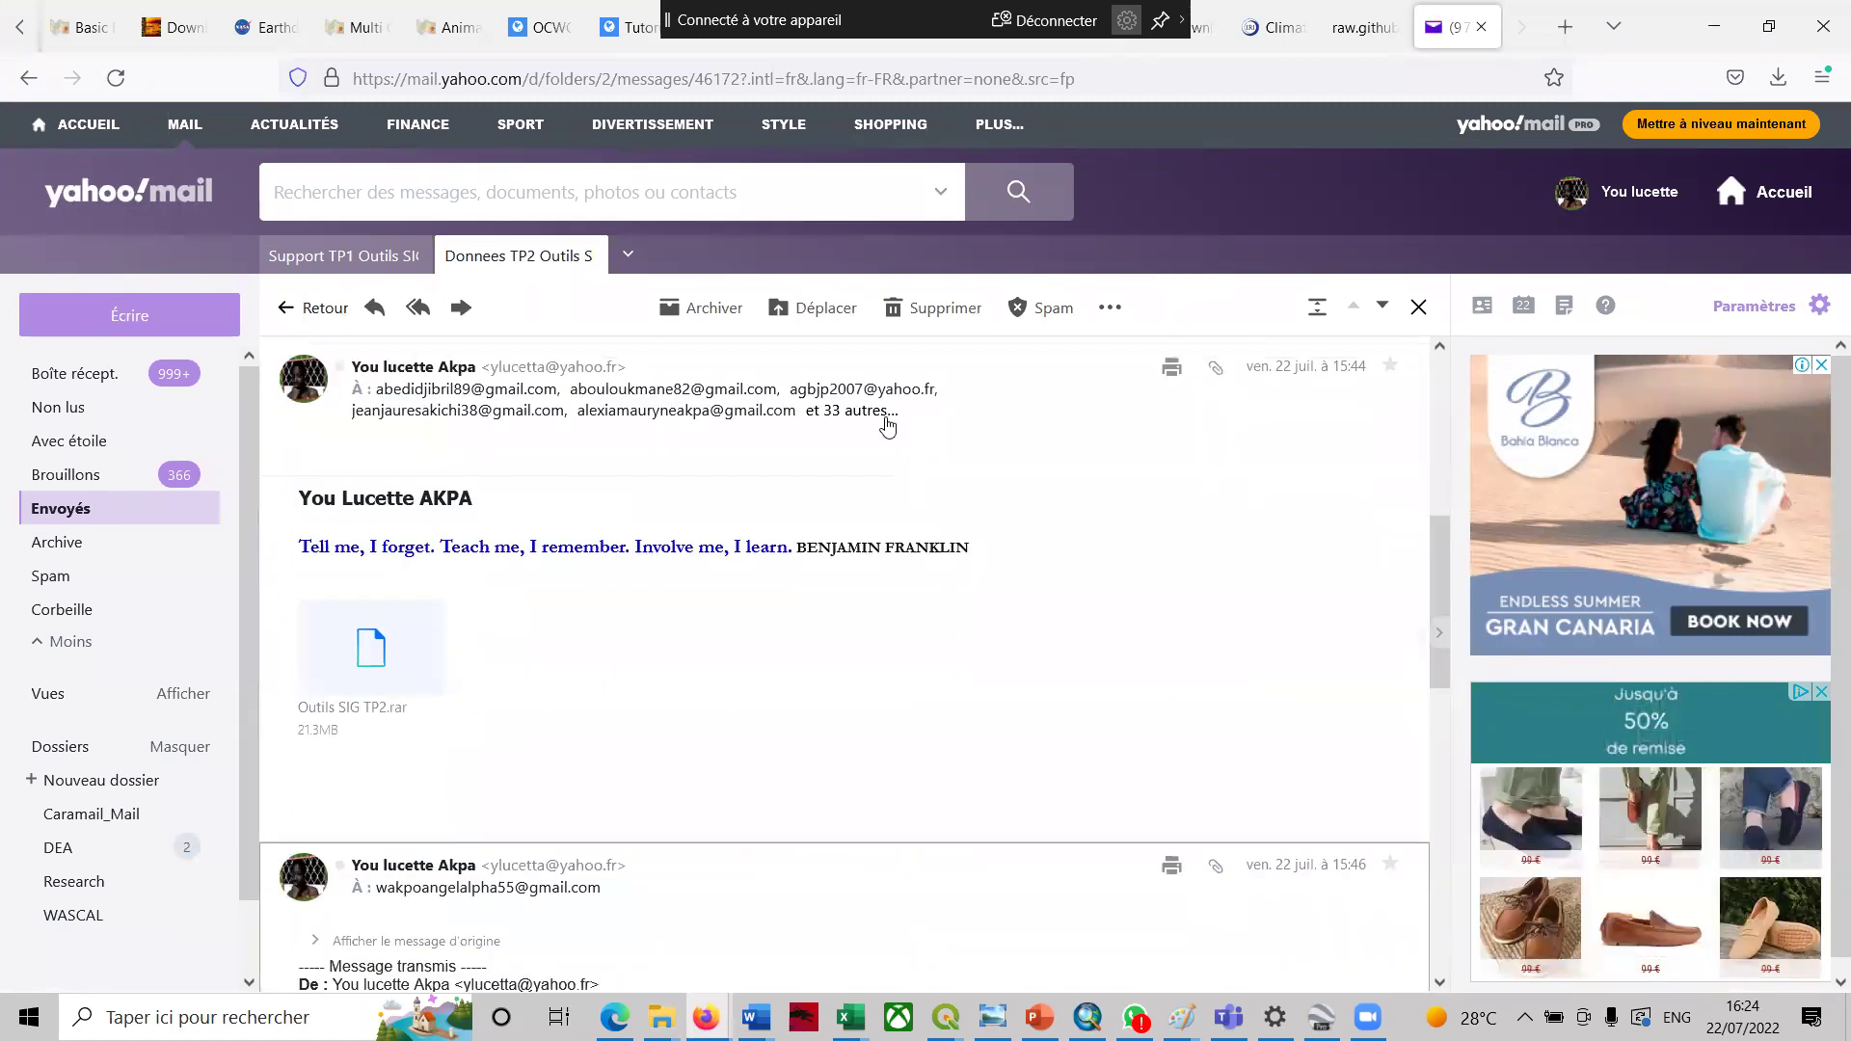
left_click(834, 411)
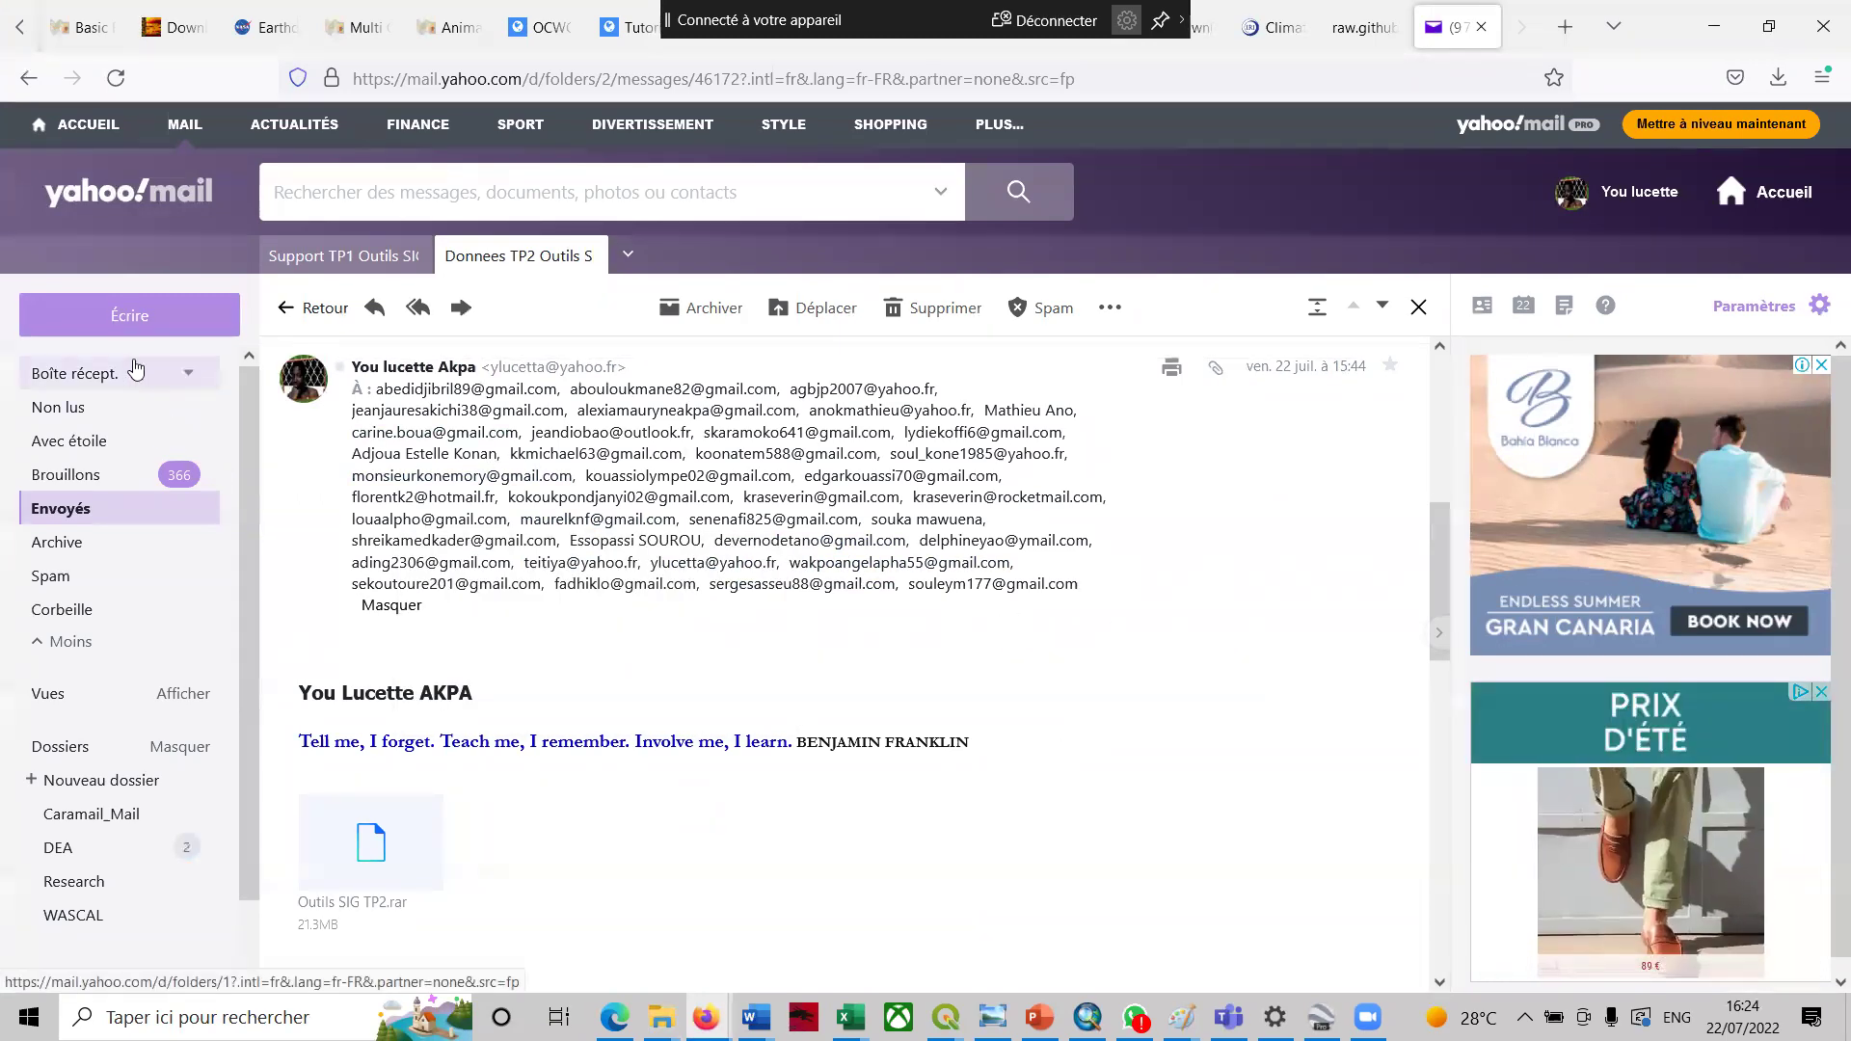
left_click(113, 333)
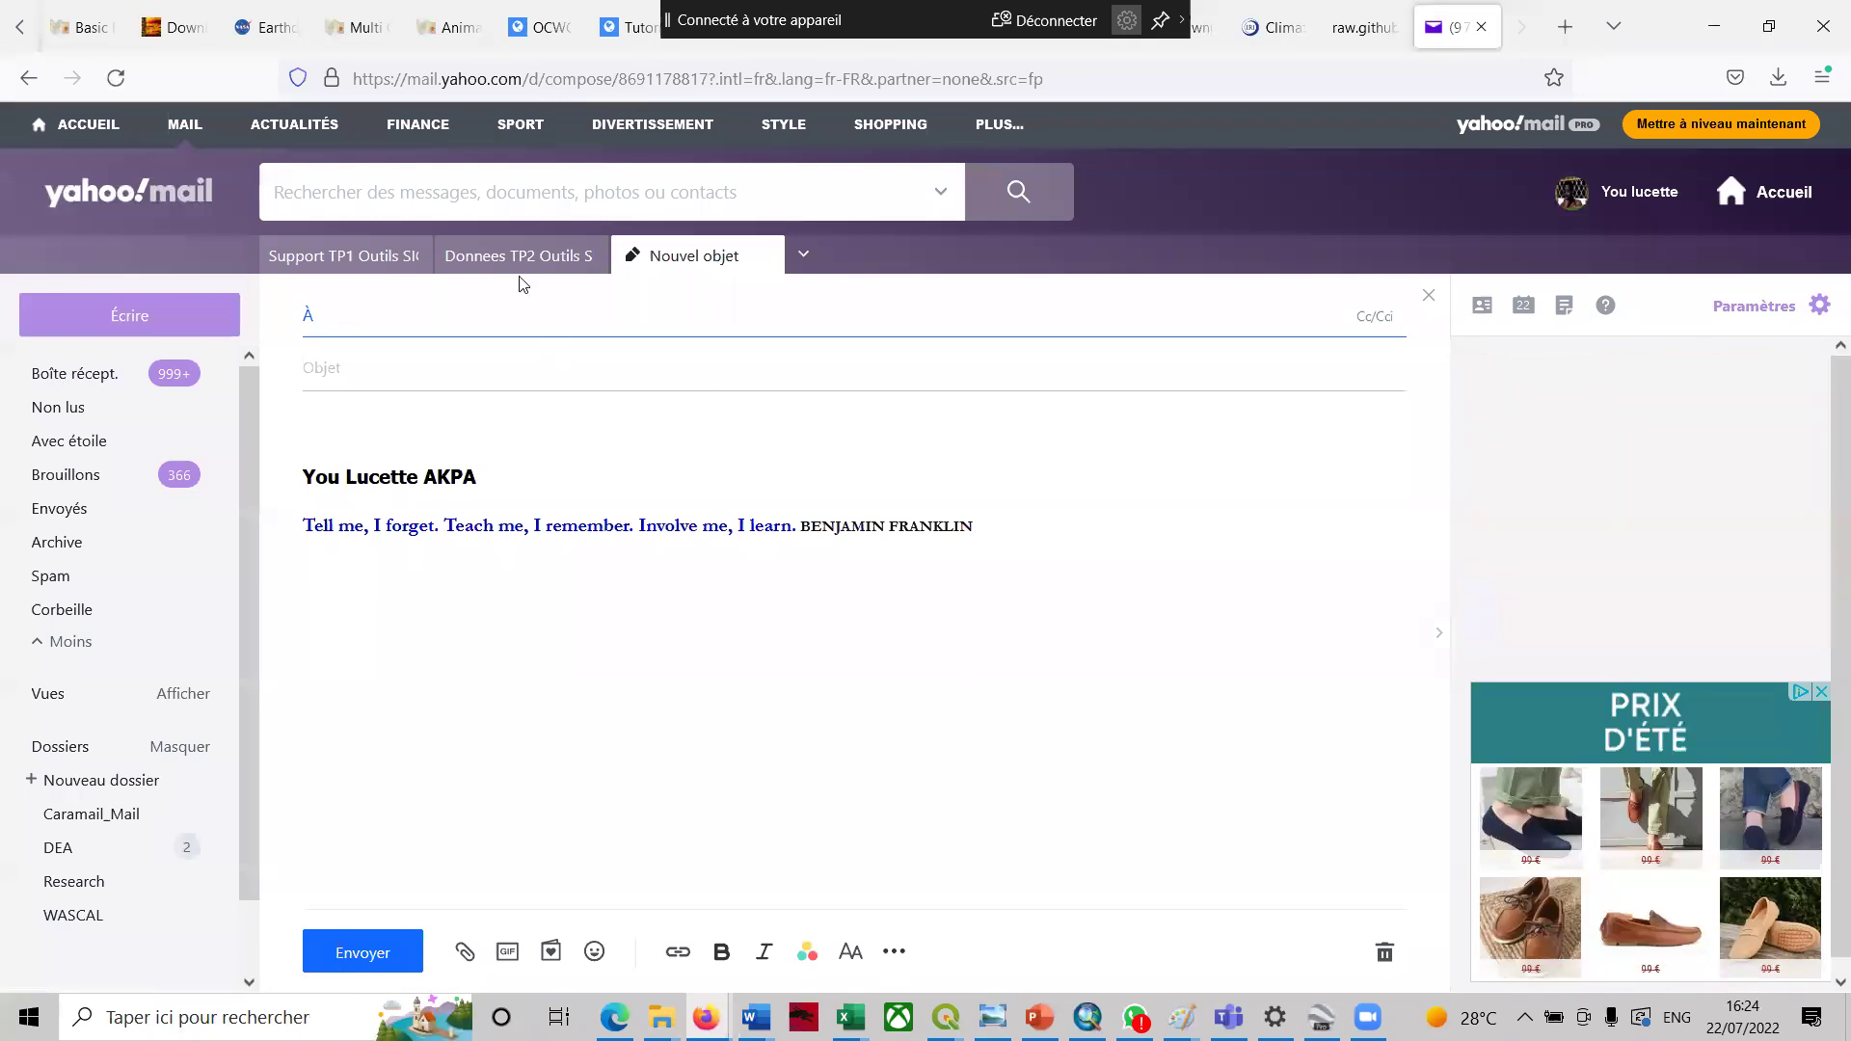
- Copy the full recipient list from the Support TP1 Outils SIG message
left_click(322, 248)
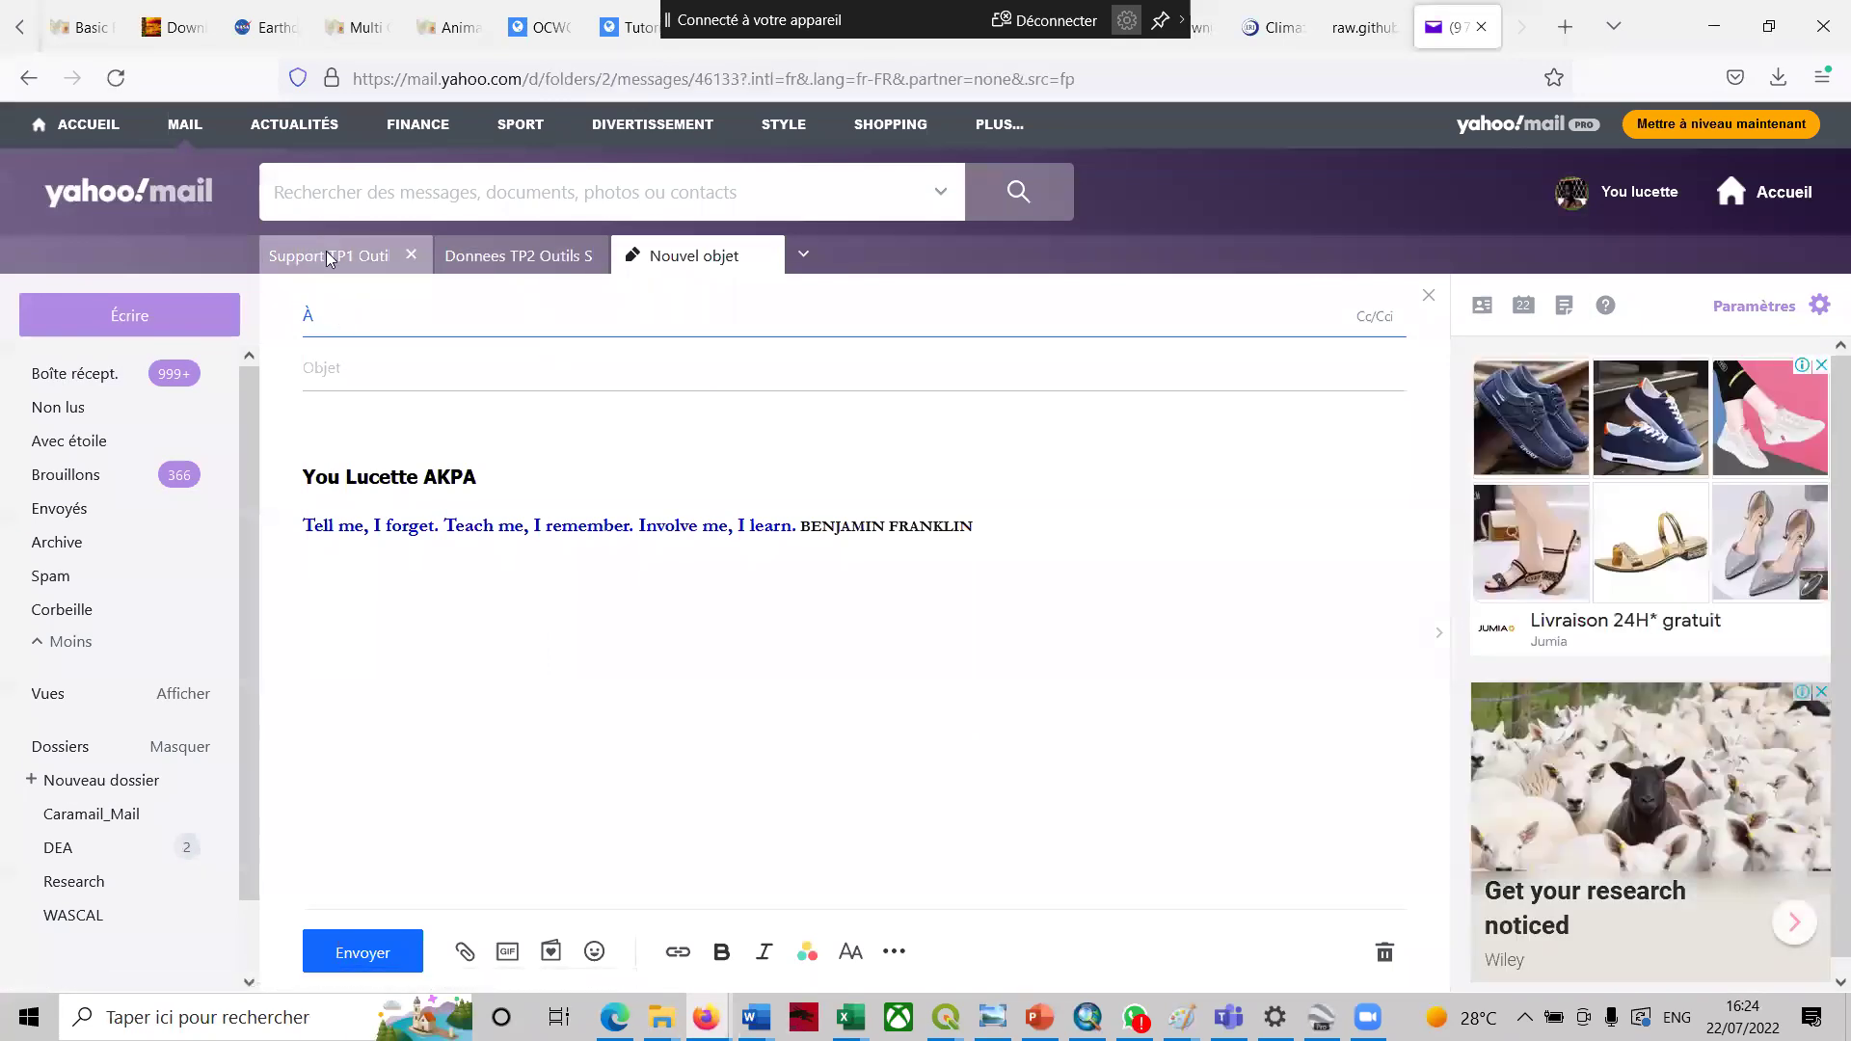
left_click_drag(1440, 805, 1440, 597)
scroll(1440, 597, "up", 5)
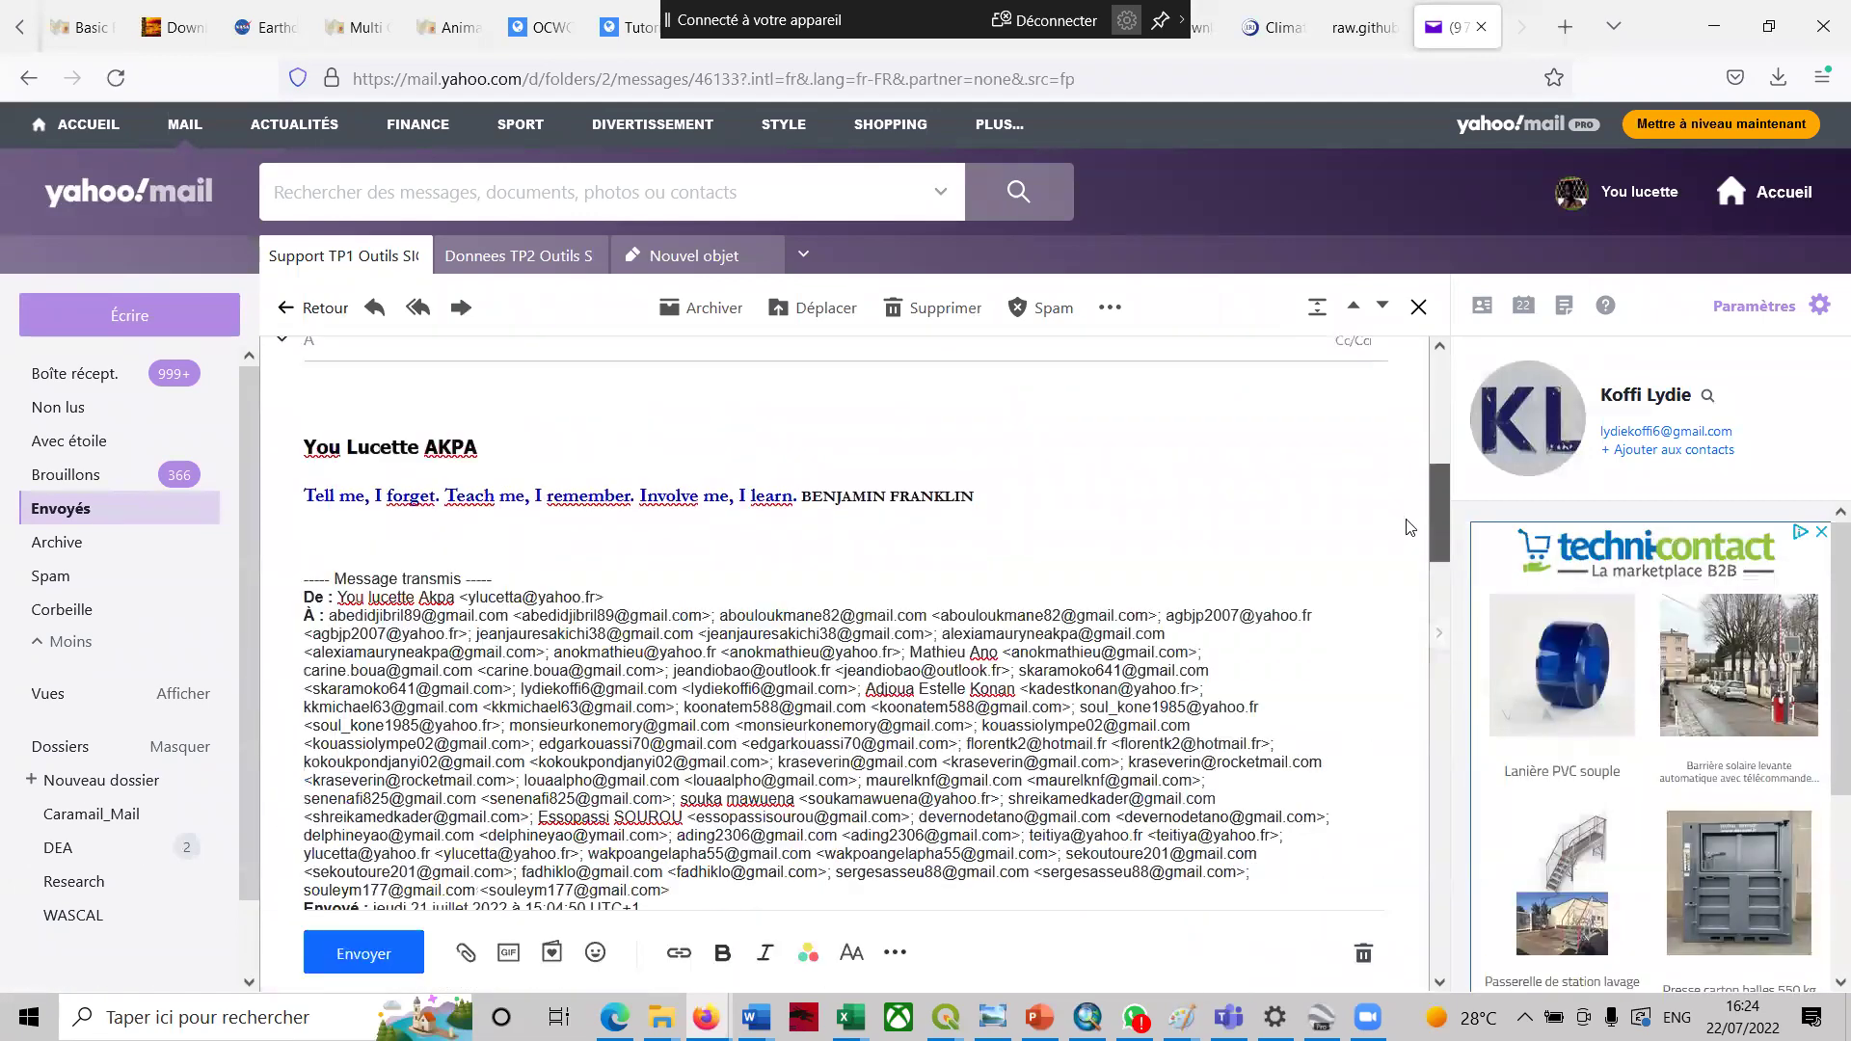
scroll(819, 579, "down", 3)
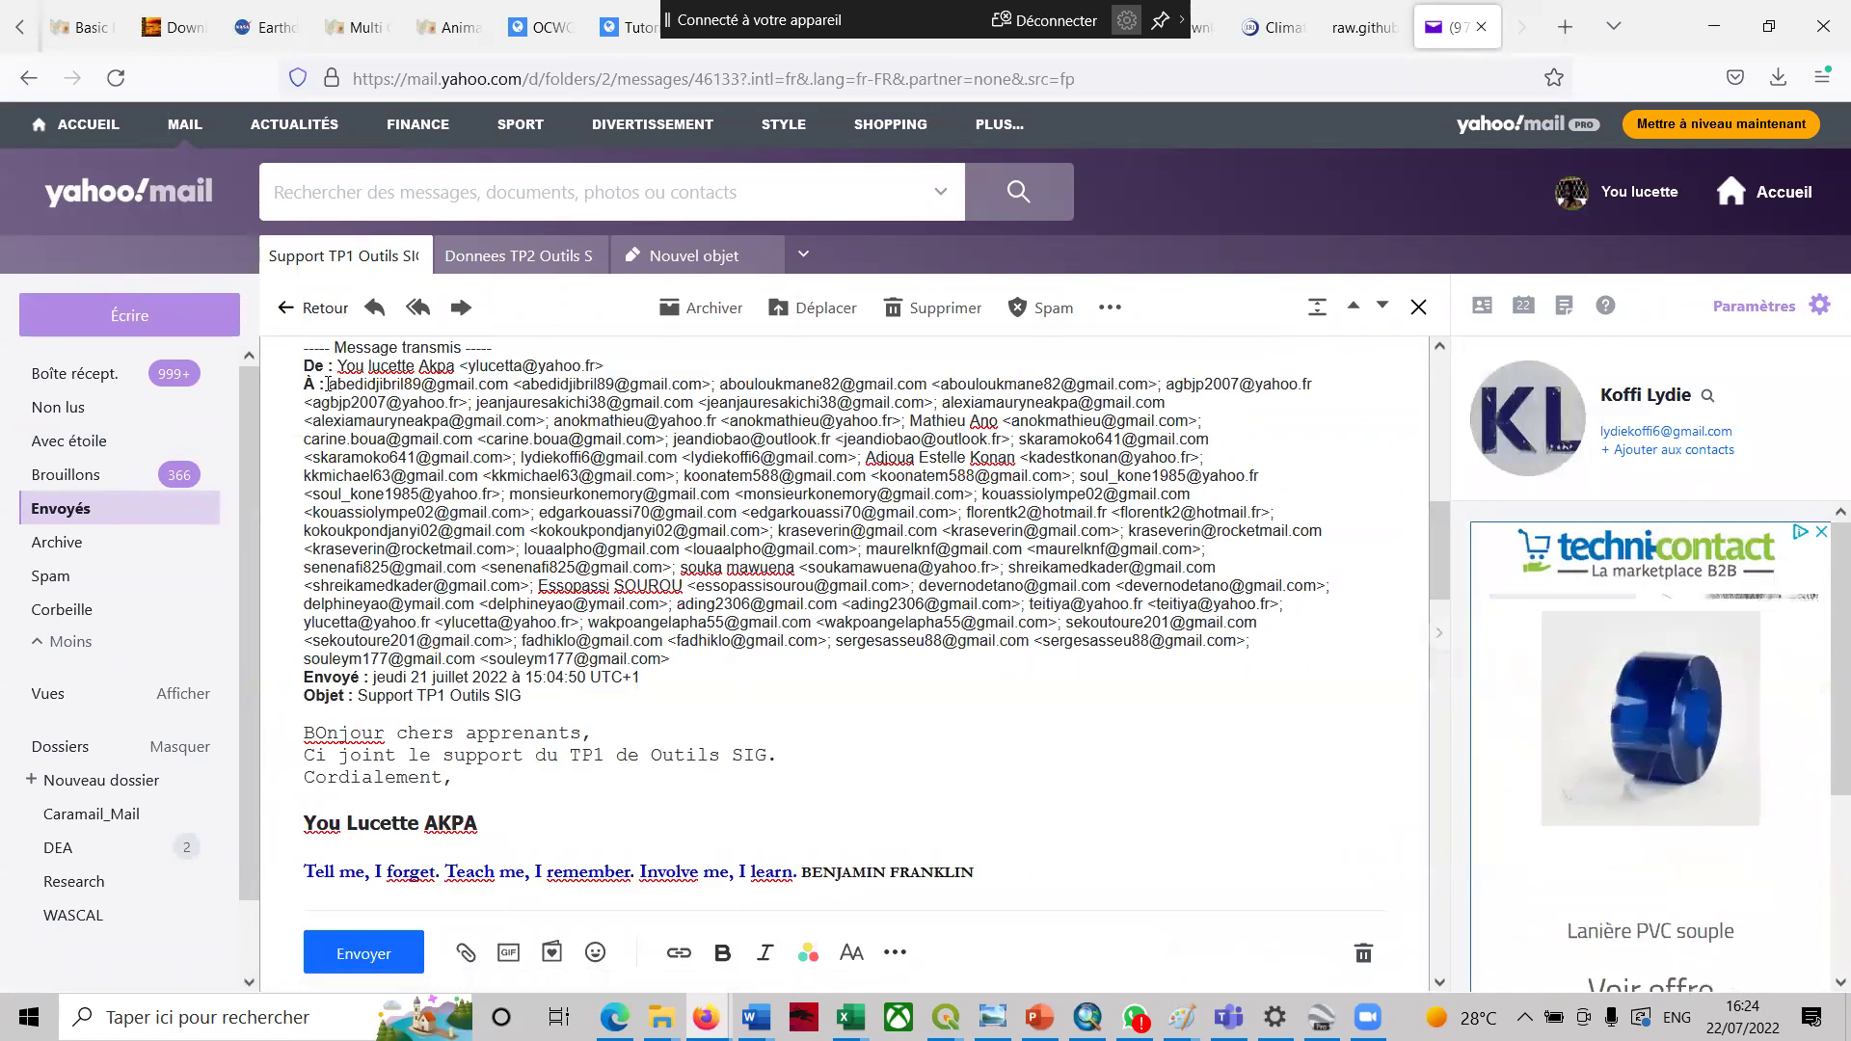
left_click_drag(328, 384, 703, 665)
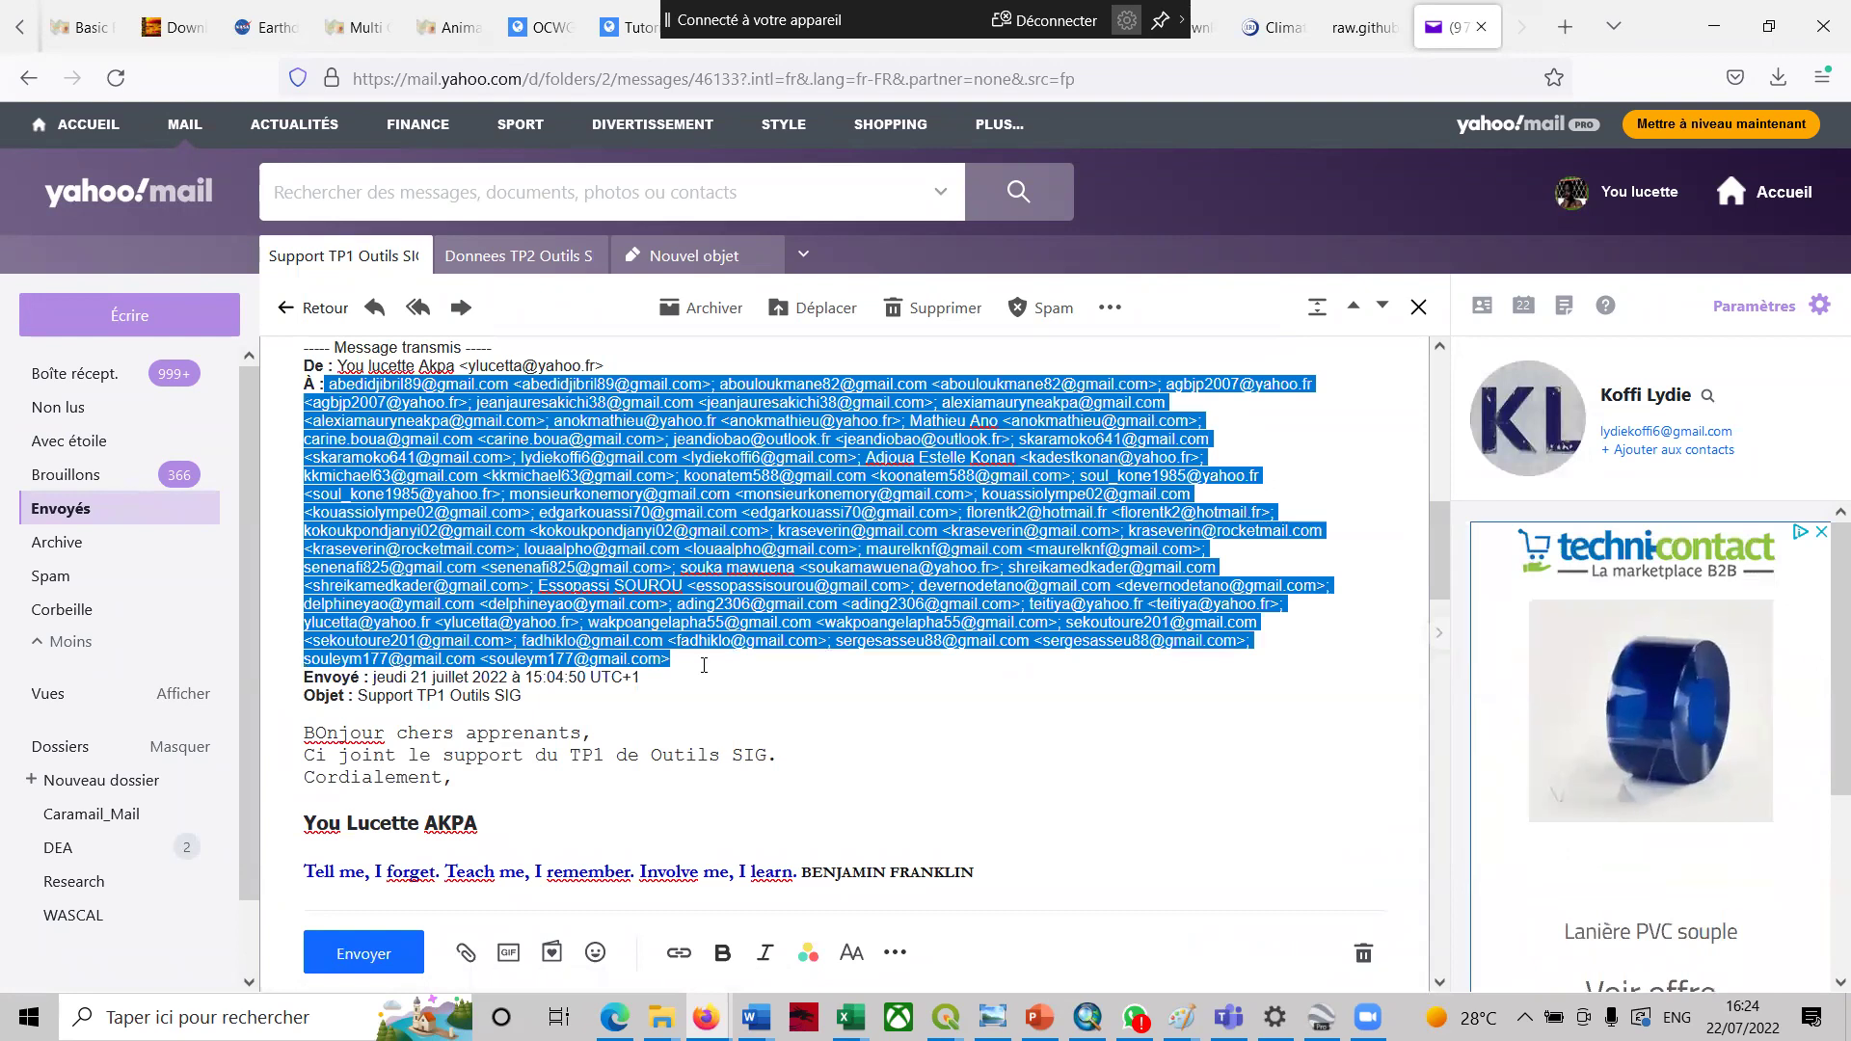
left_click(678, 248)
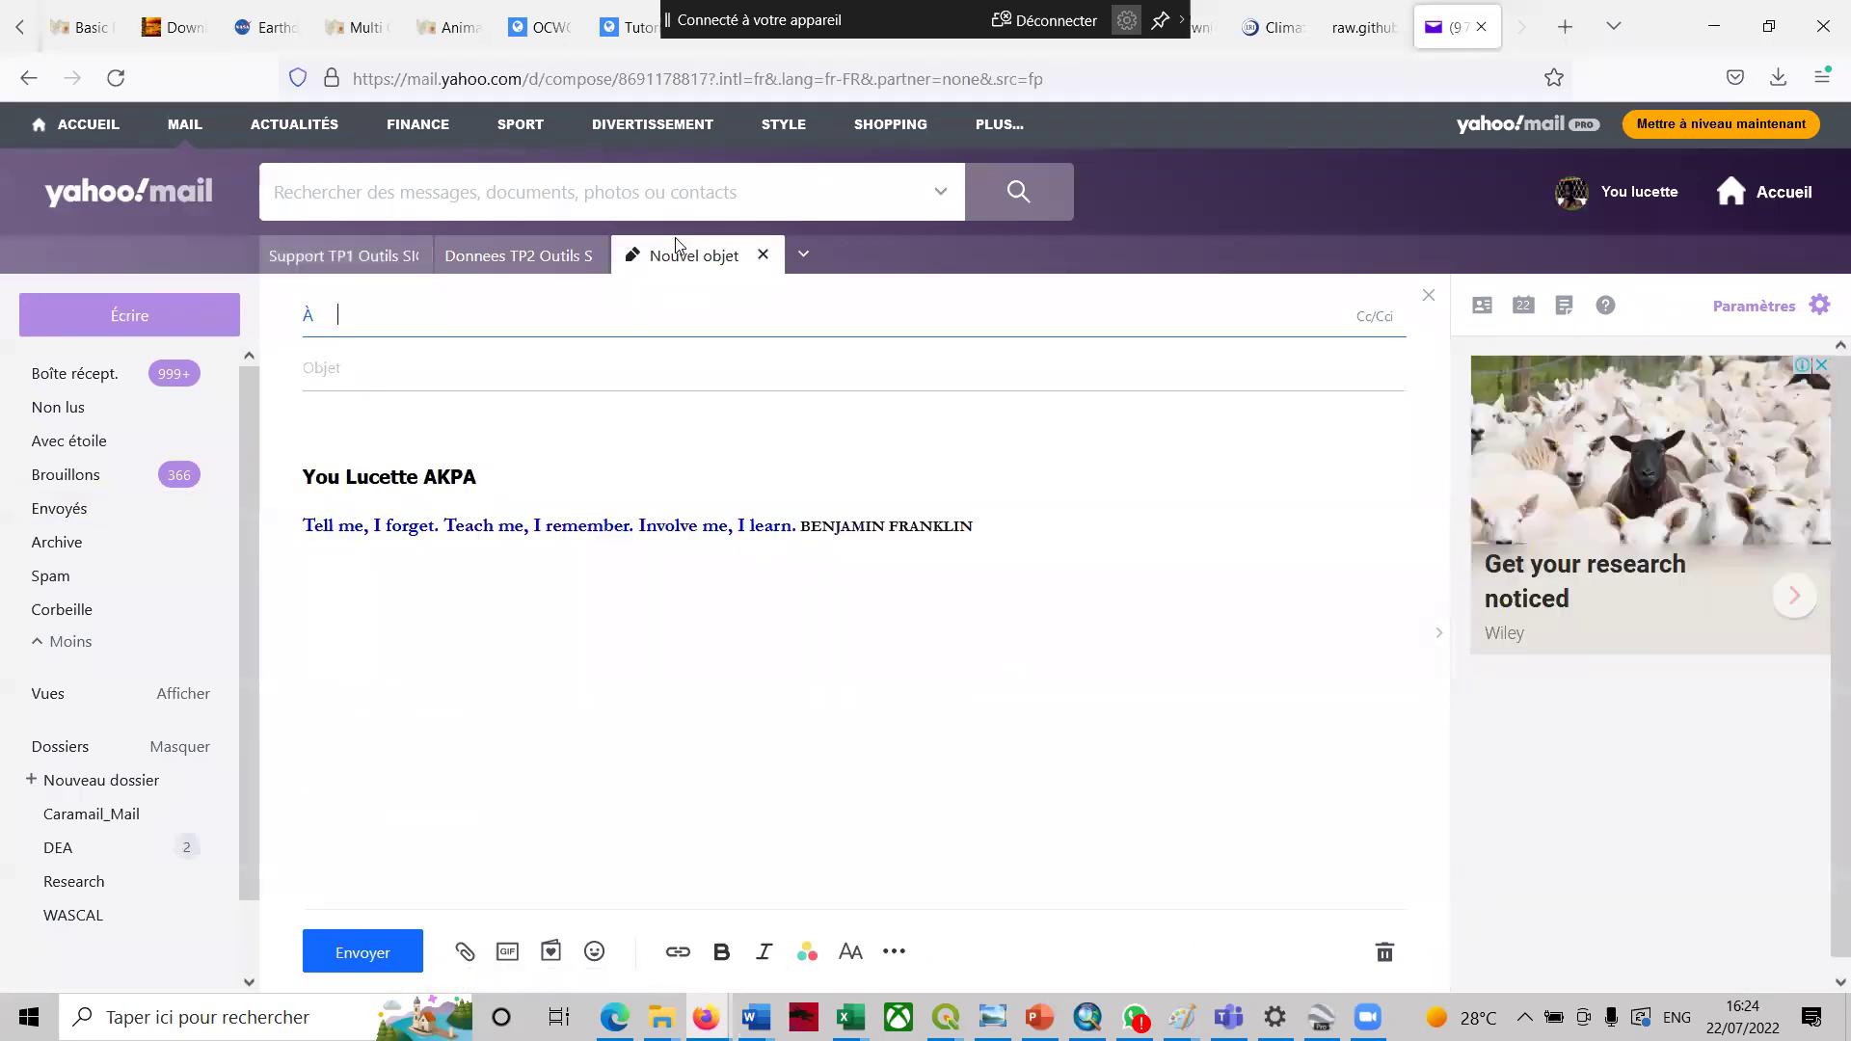
- Paste the copied recipients, add one more e-mail address, and enter subject San pedro
key("ctrl+v")
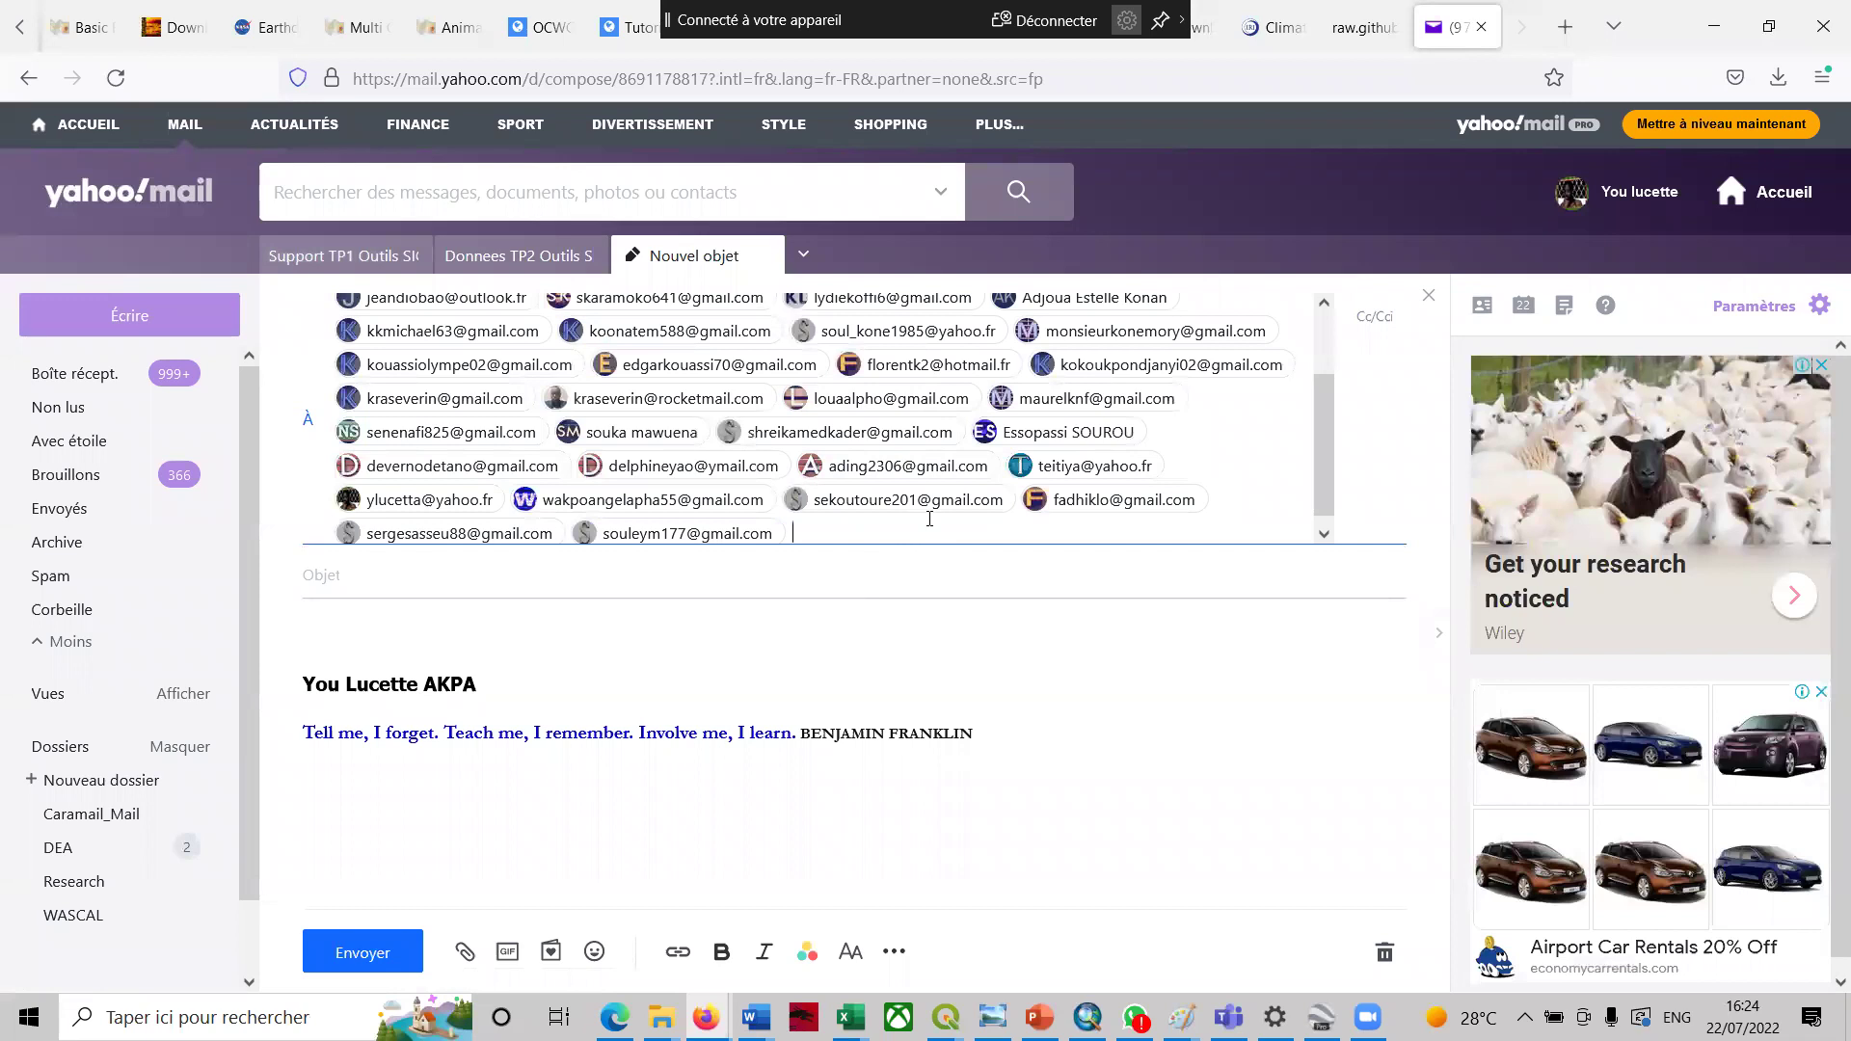
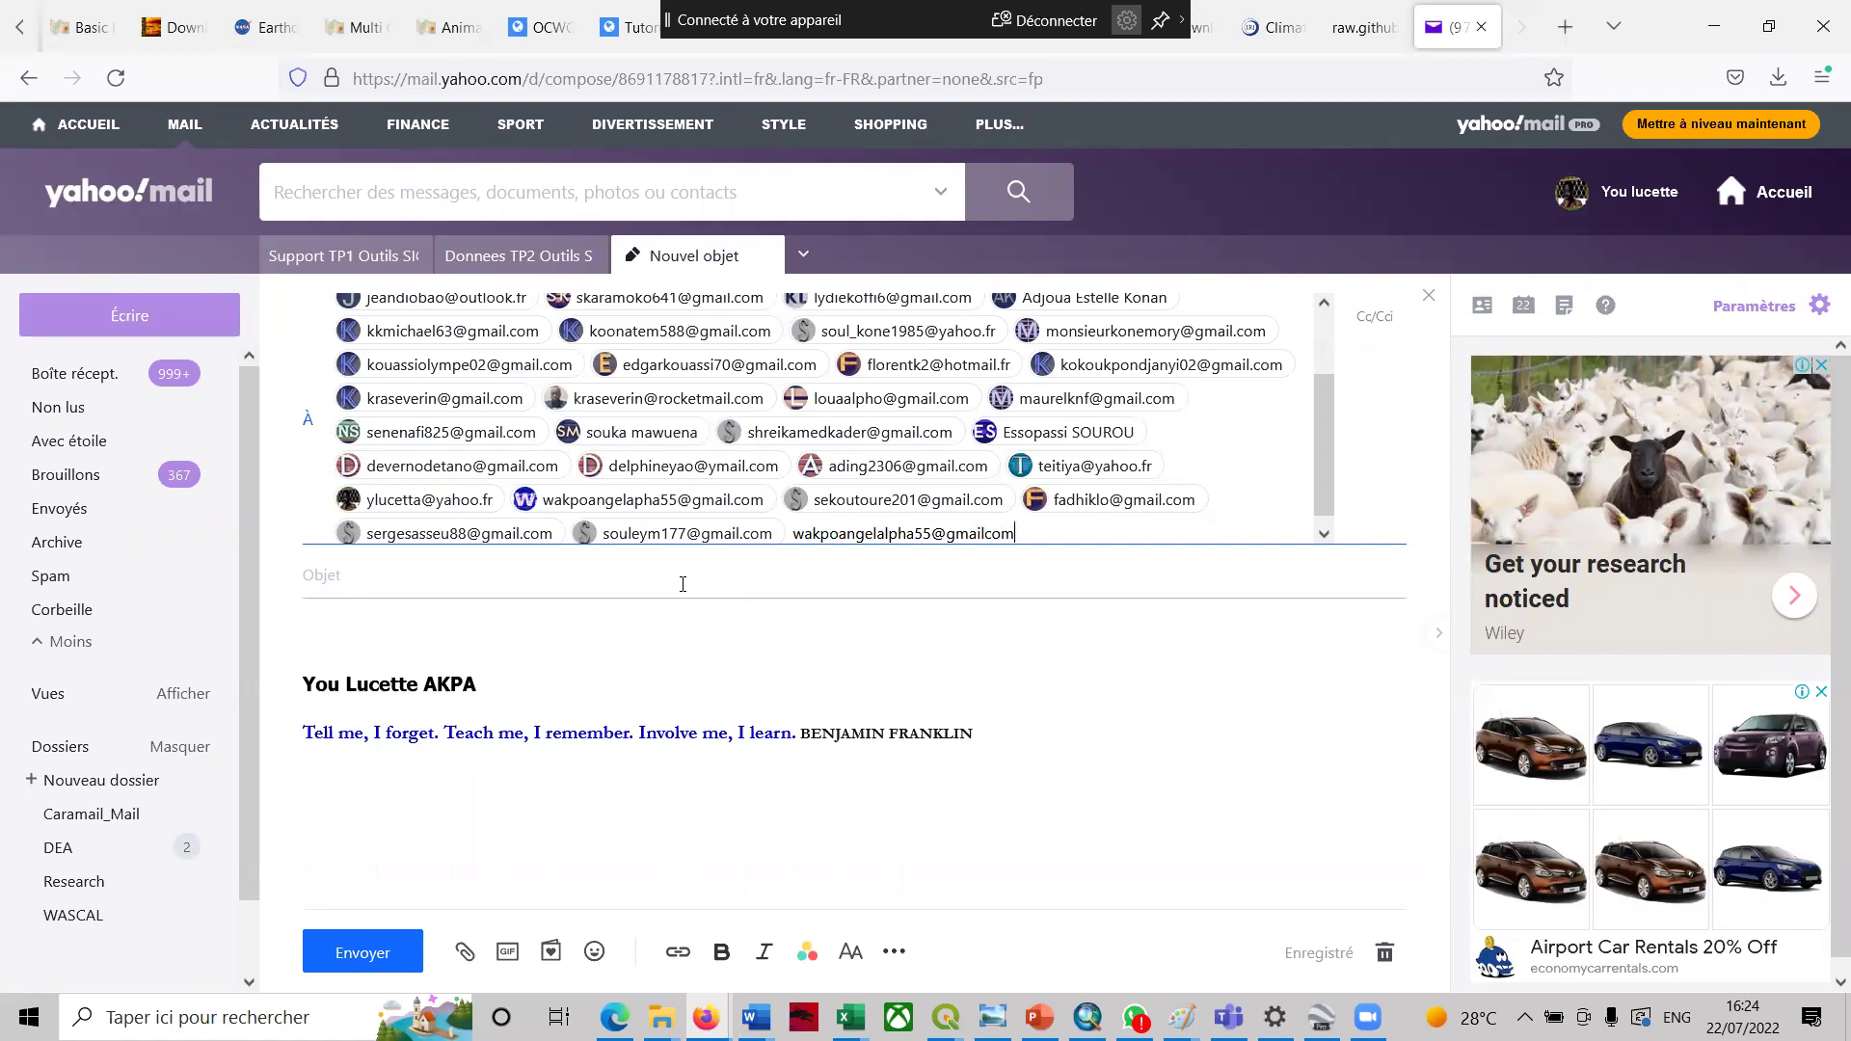
left_click(683, 584)
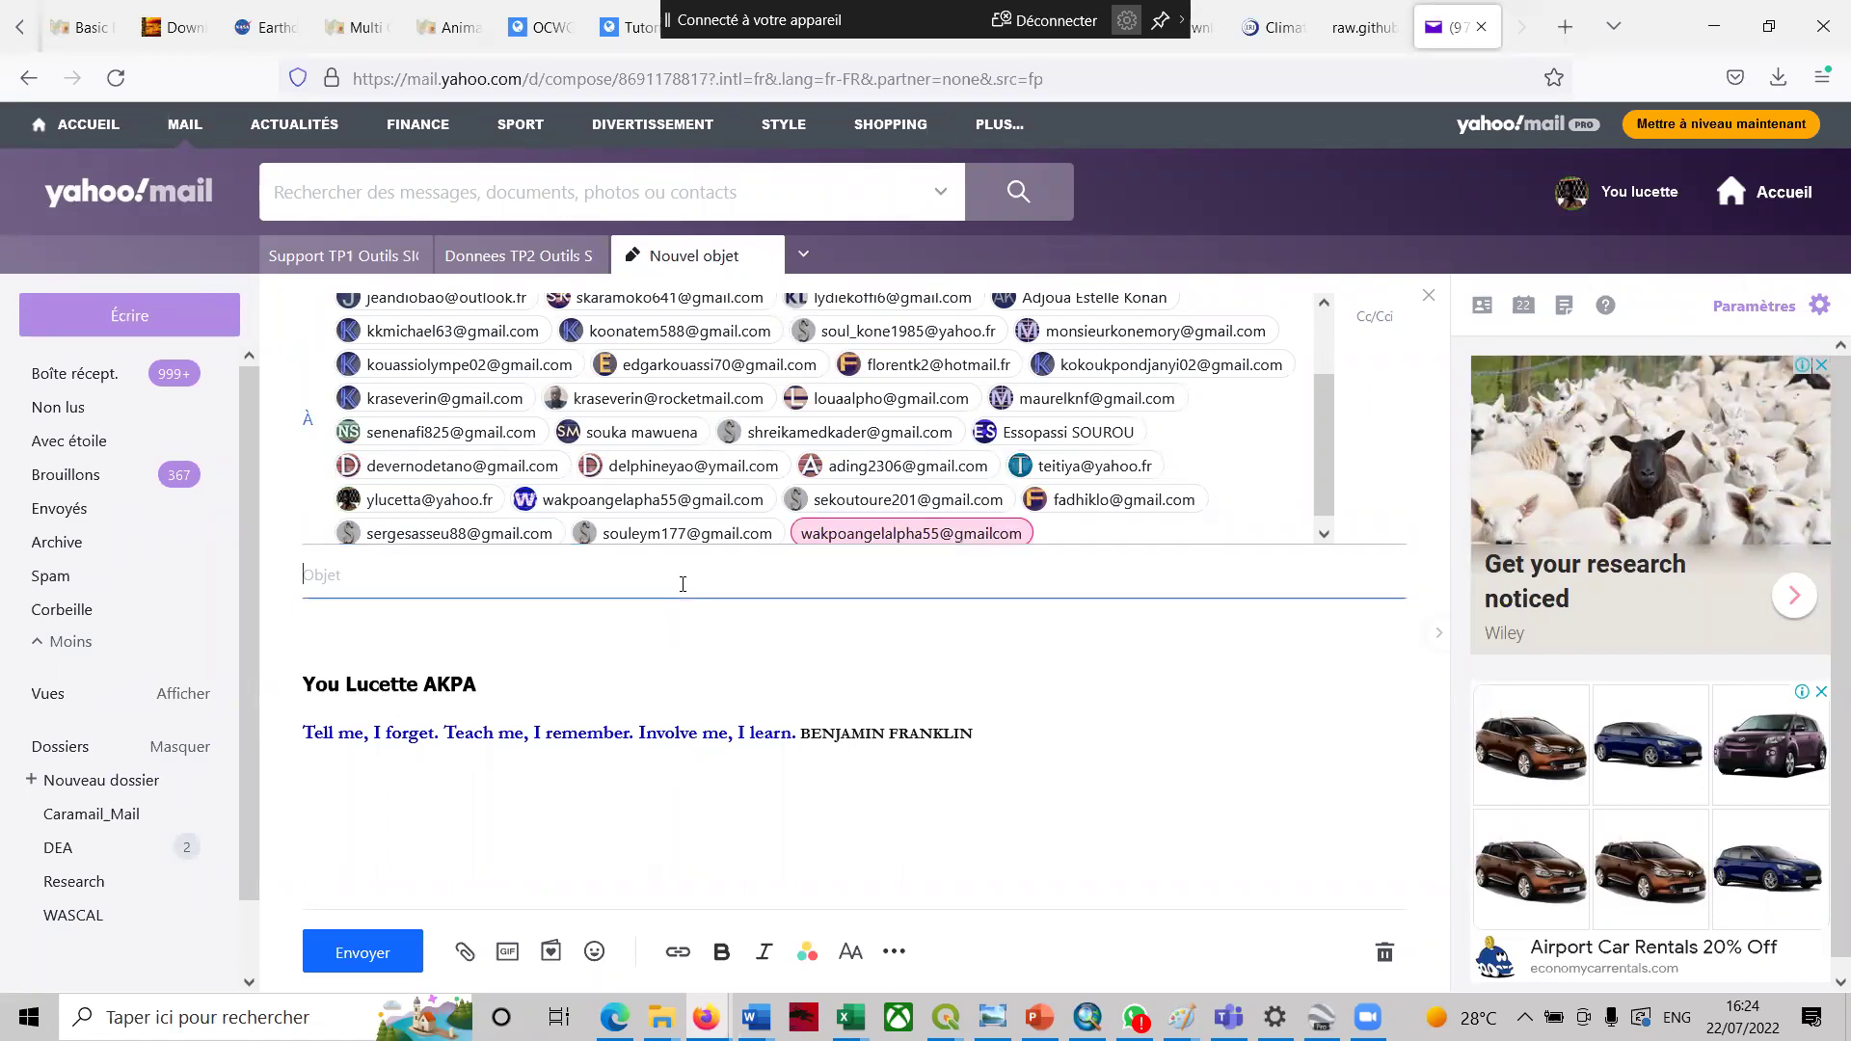
type("San pedro")
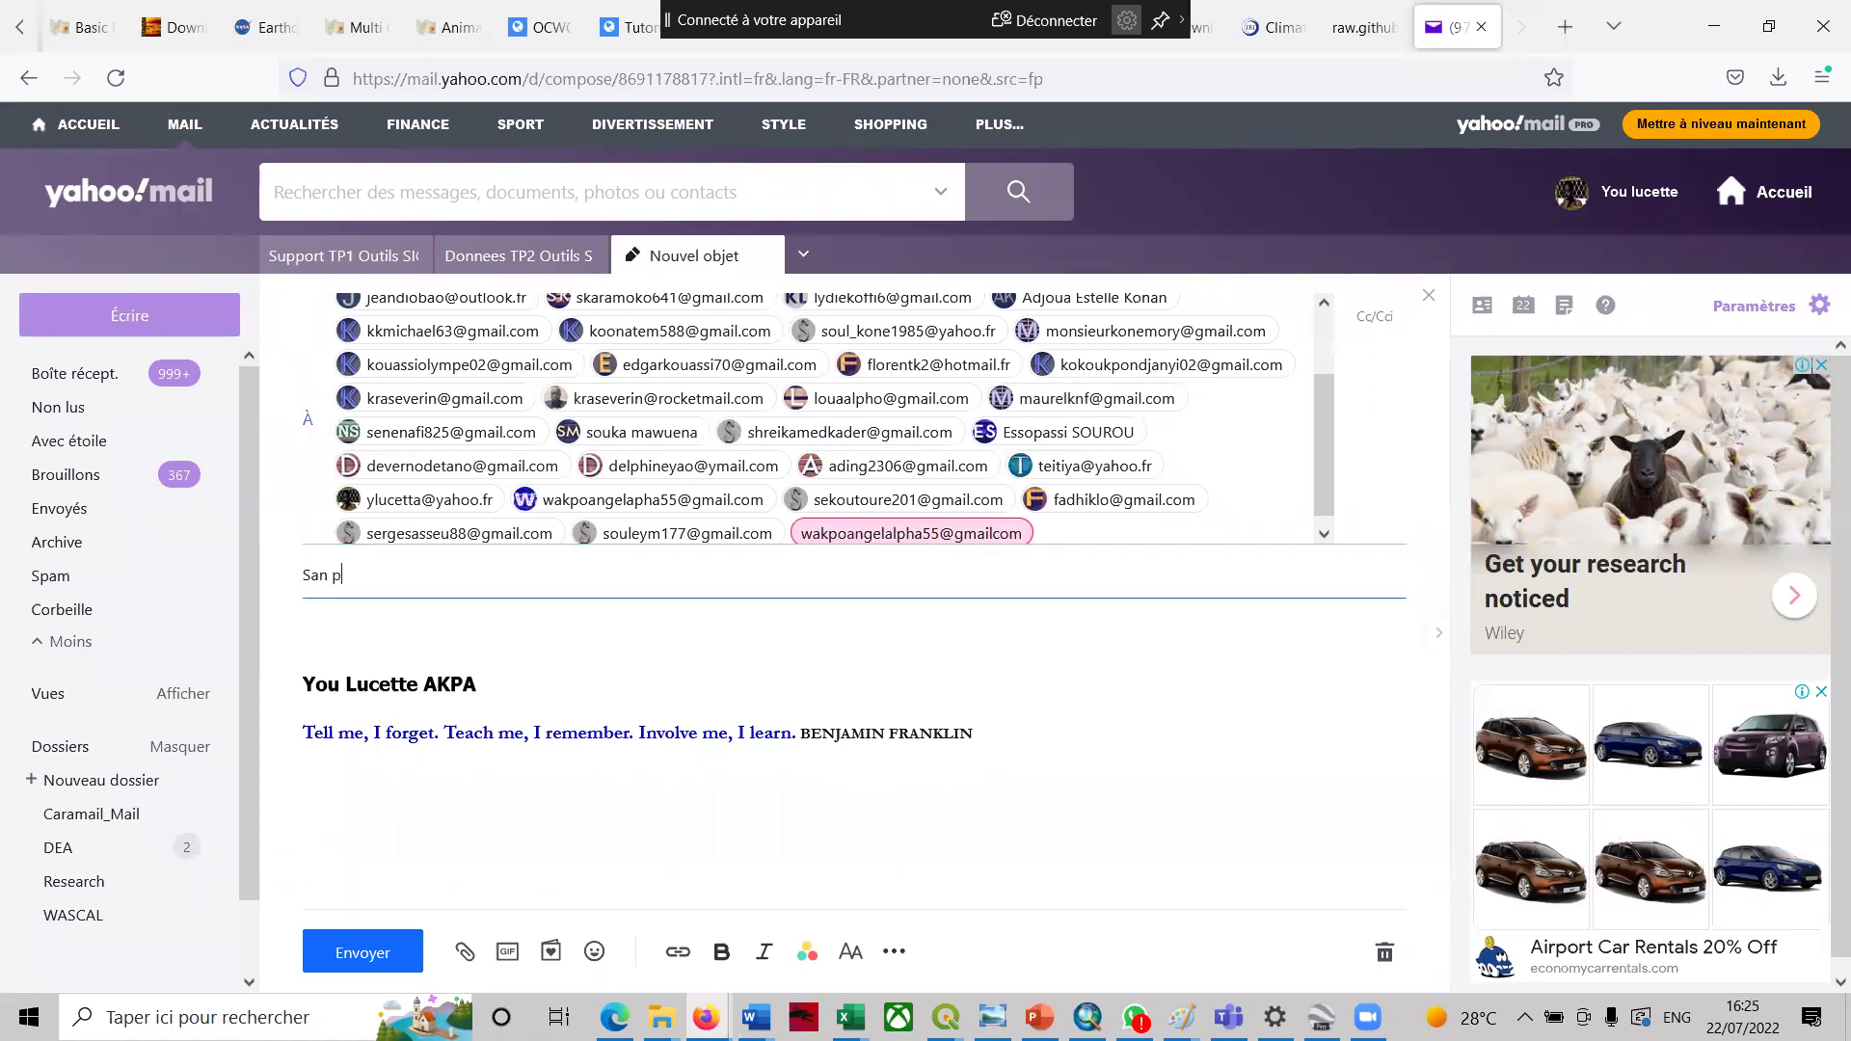
- Attach the five Region San Pedro files (.cpg, .dbf, .prj, .shp, .shx) from Données
left_click(465, 952)
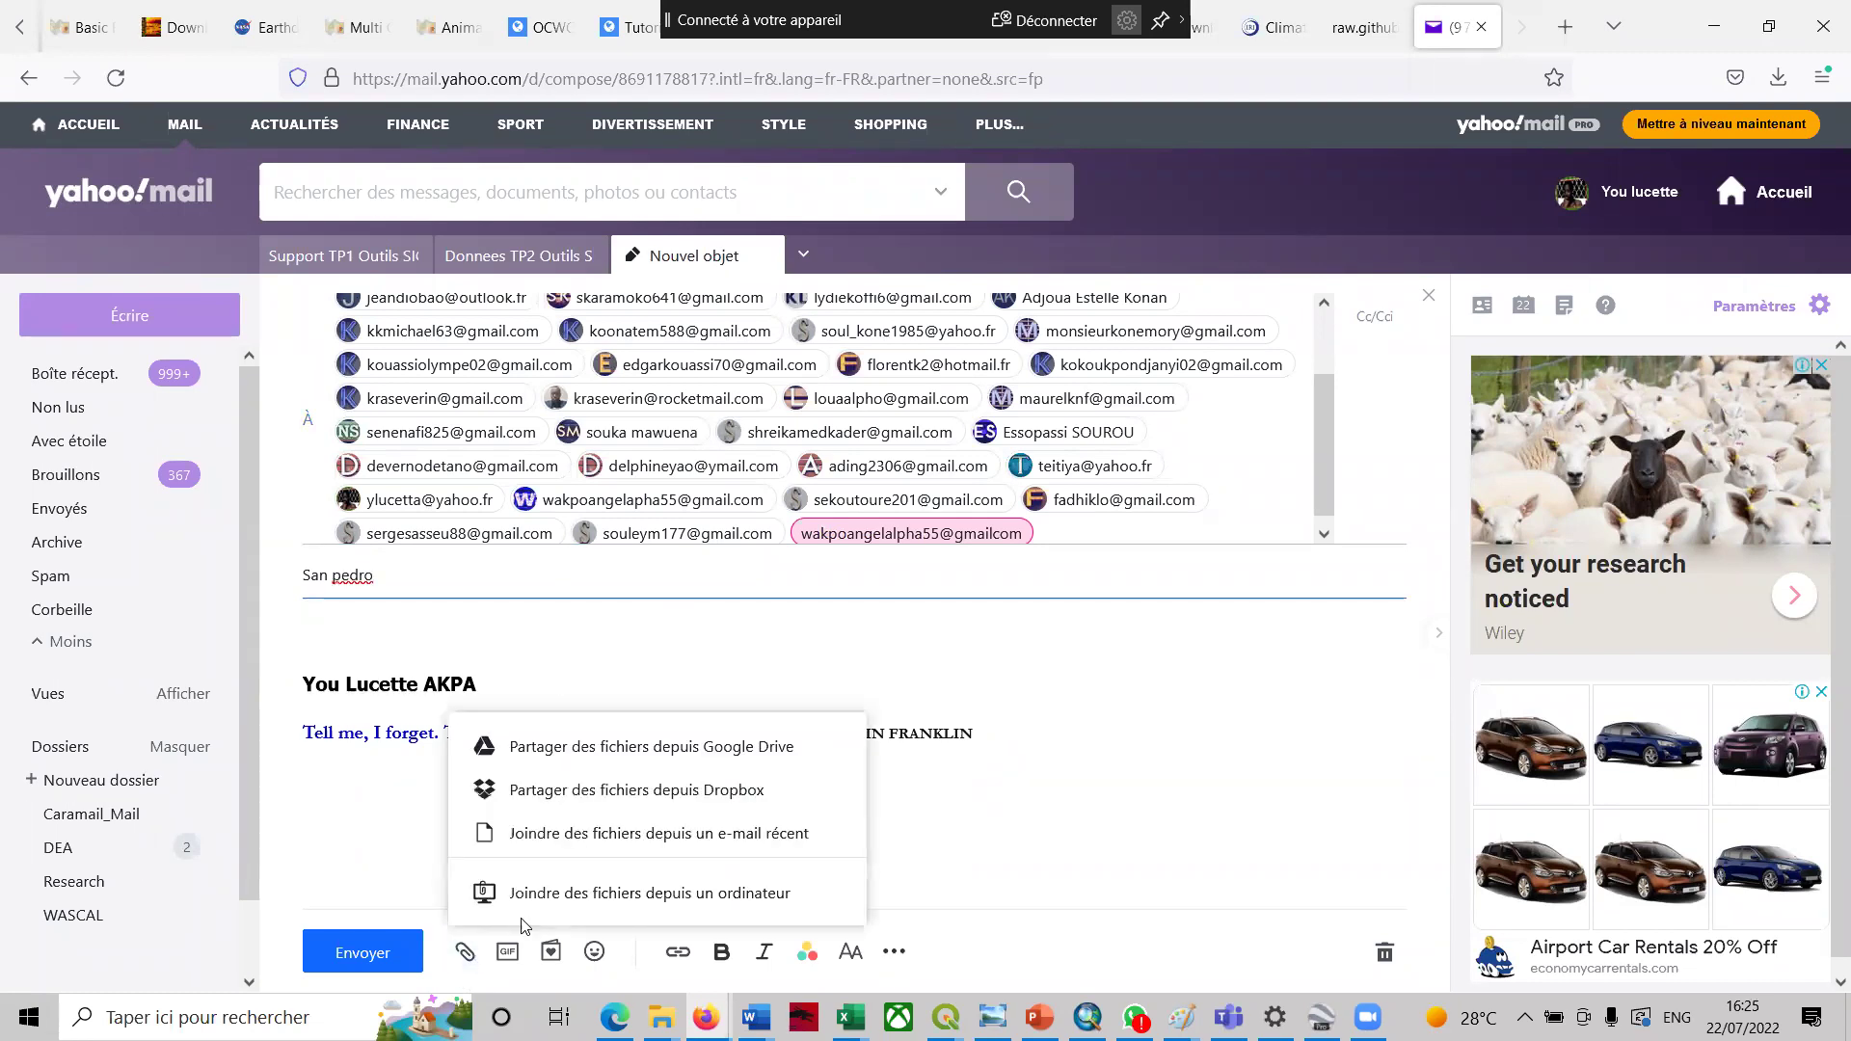
left_click(545, 892)
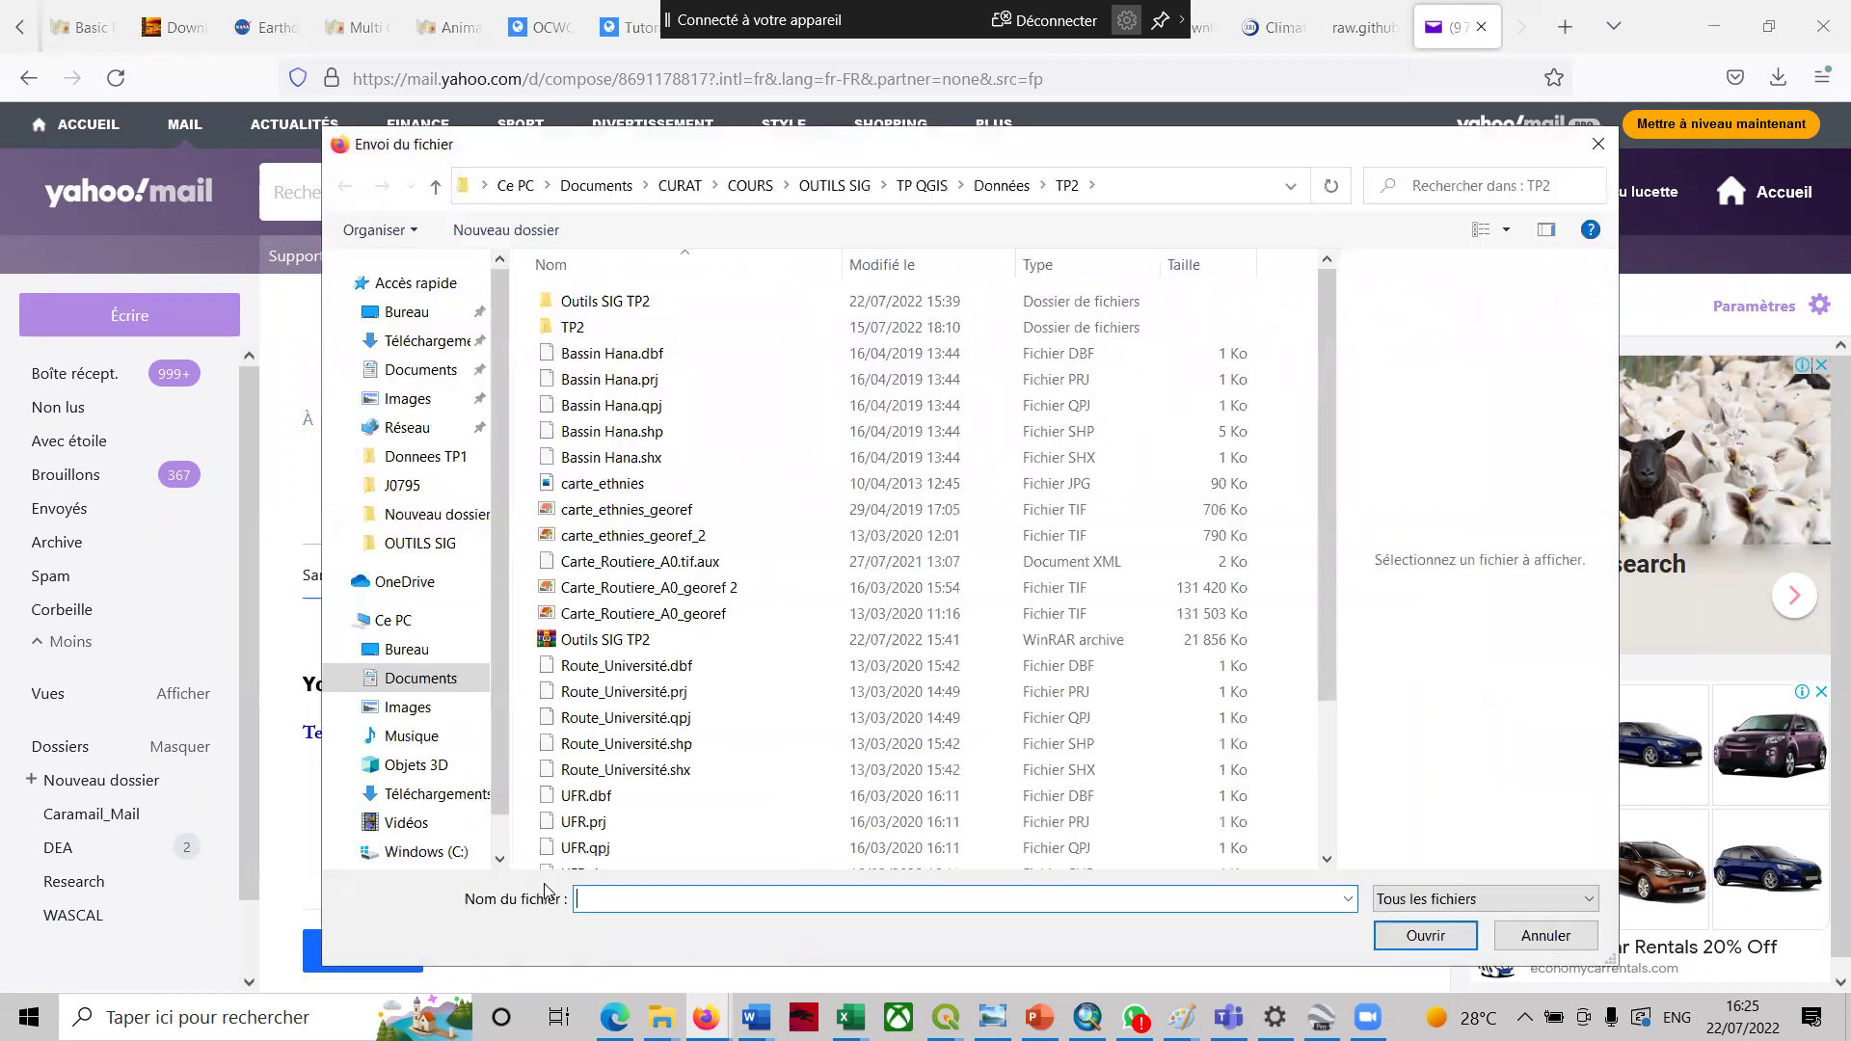
double_click(624, 328)
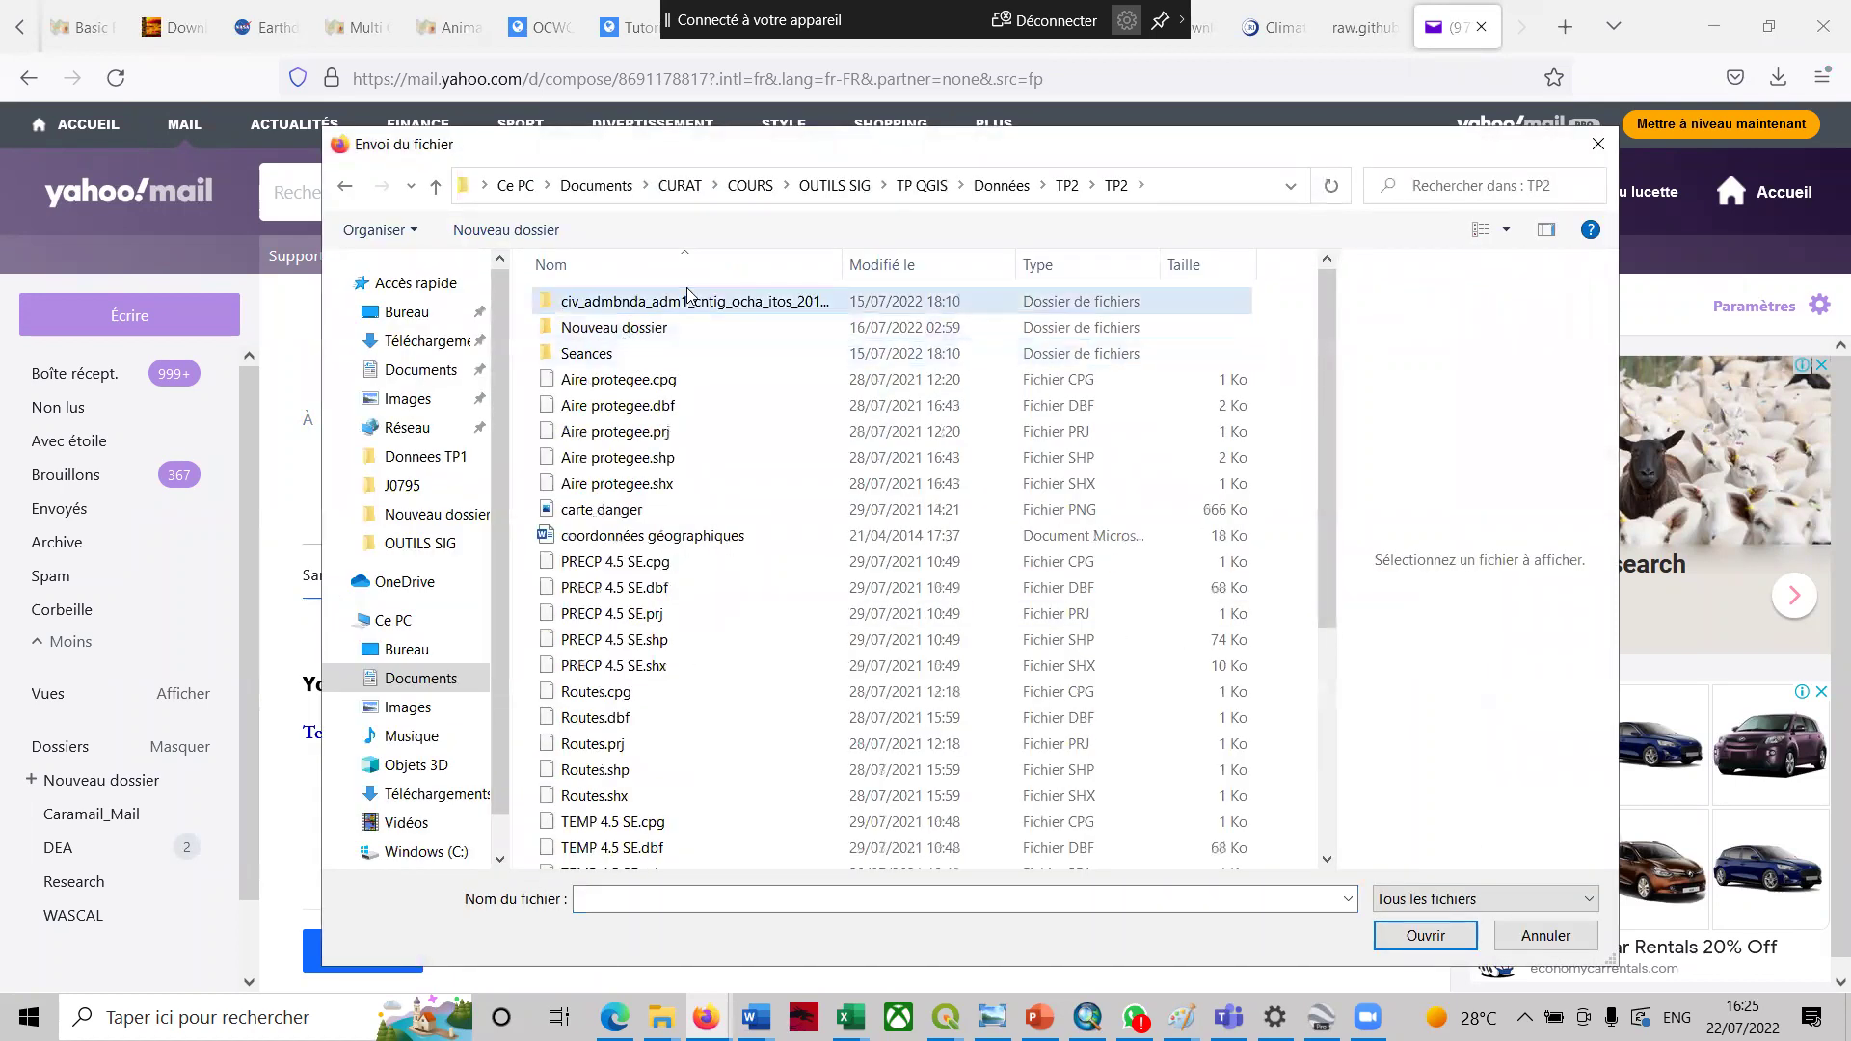
left_click(1070, 189)
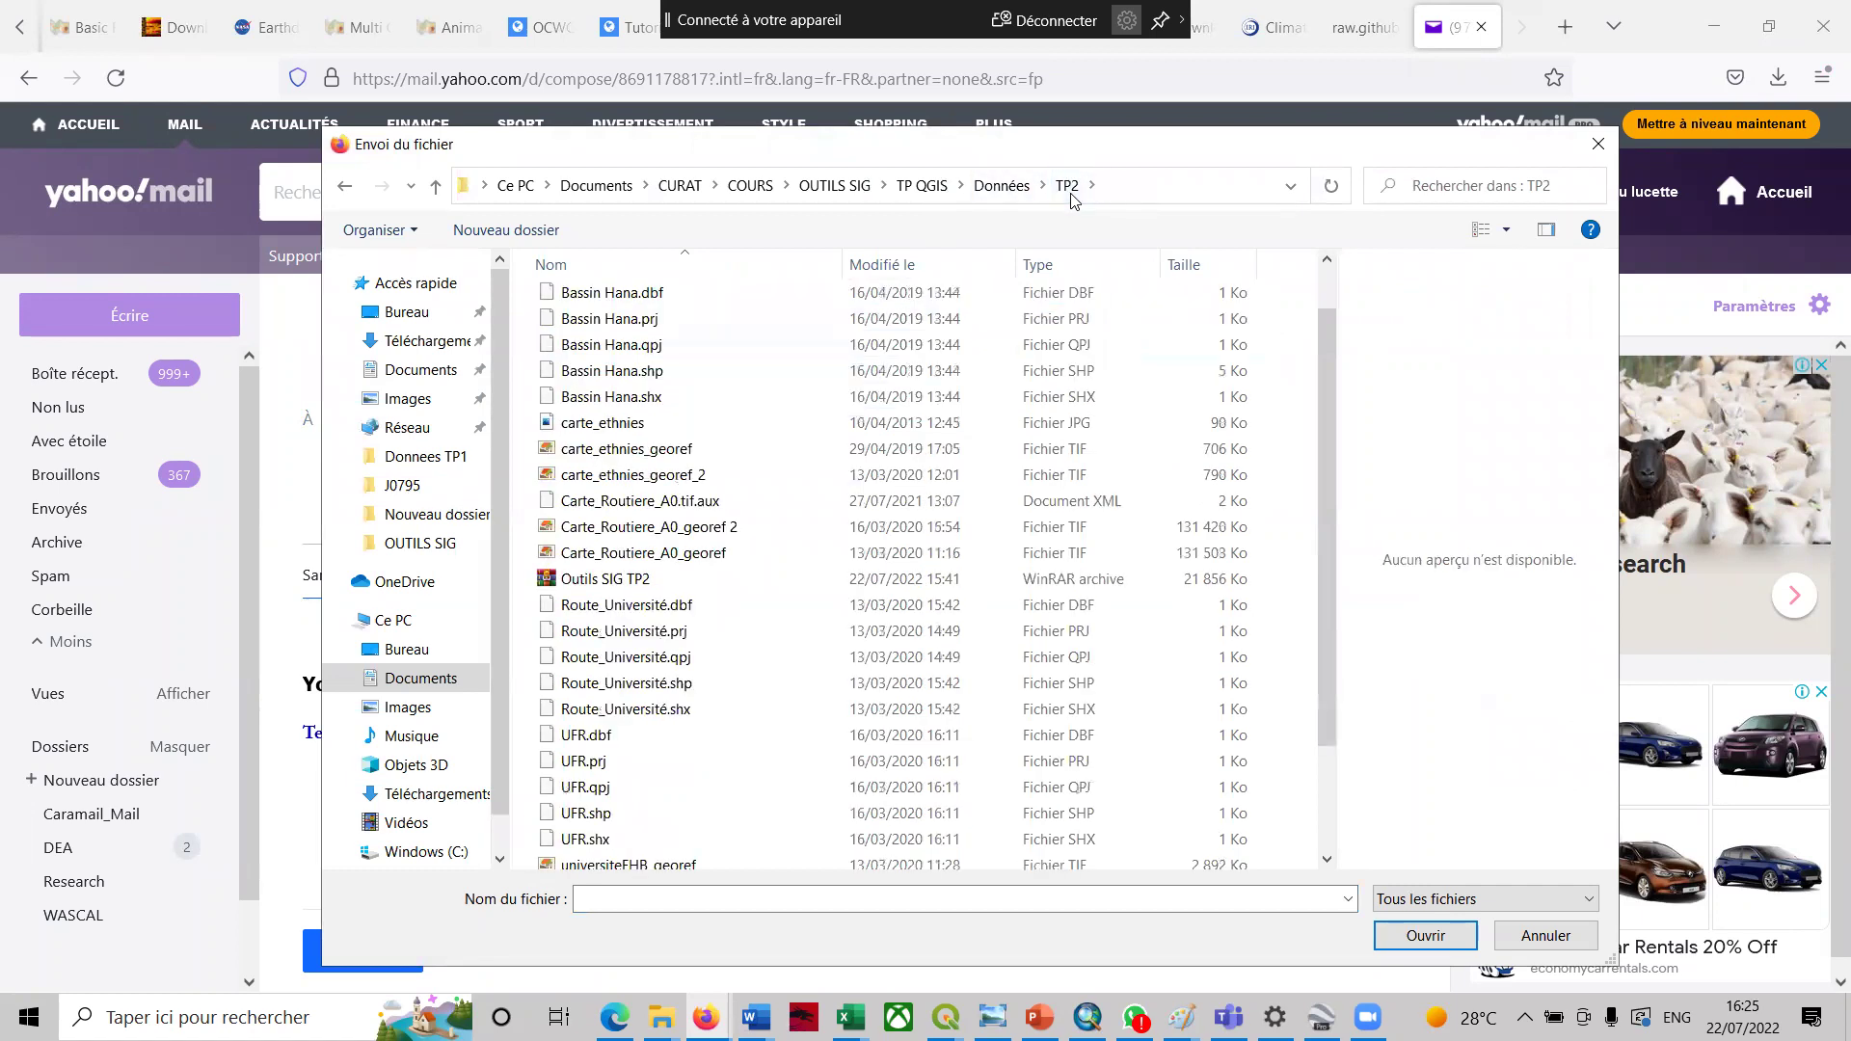
left_click(1007, 189)
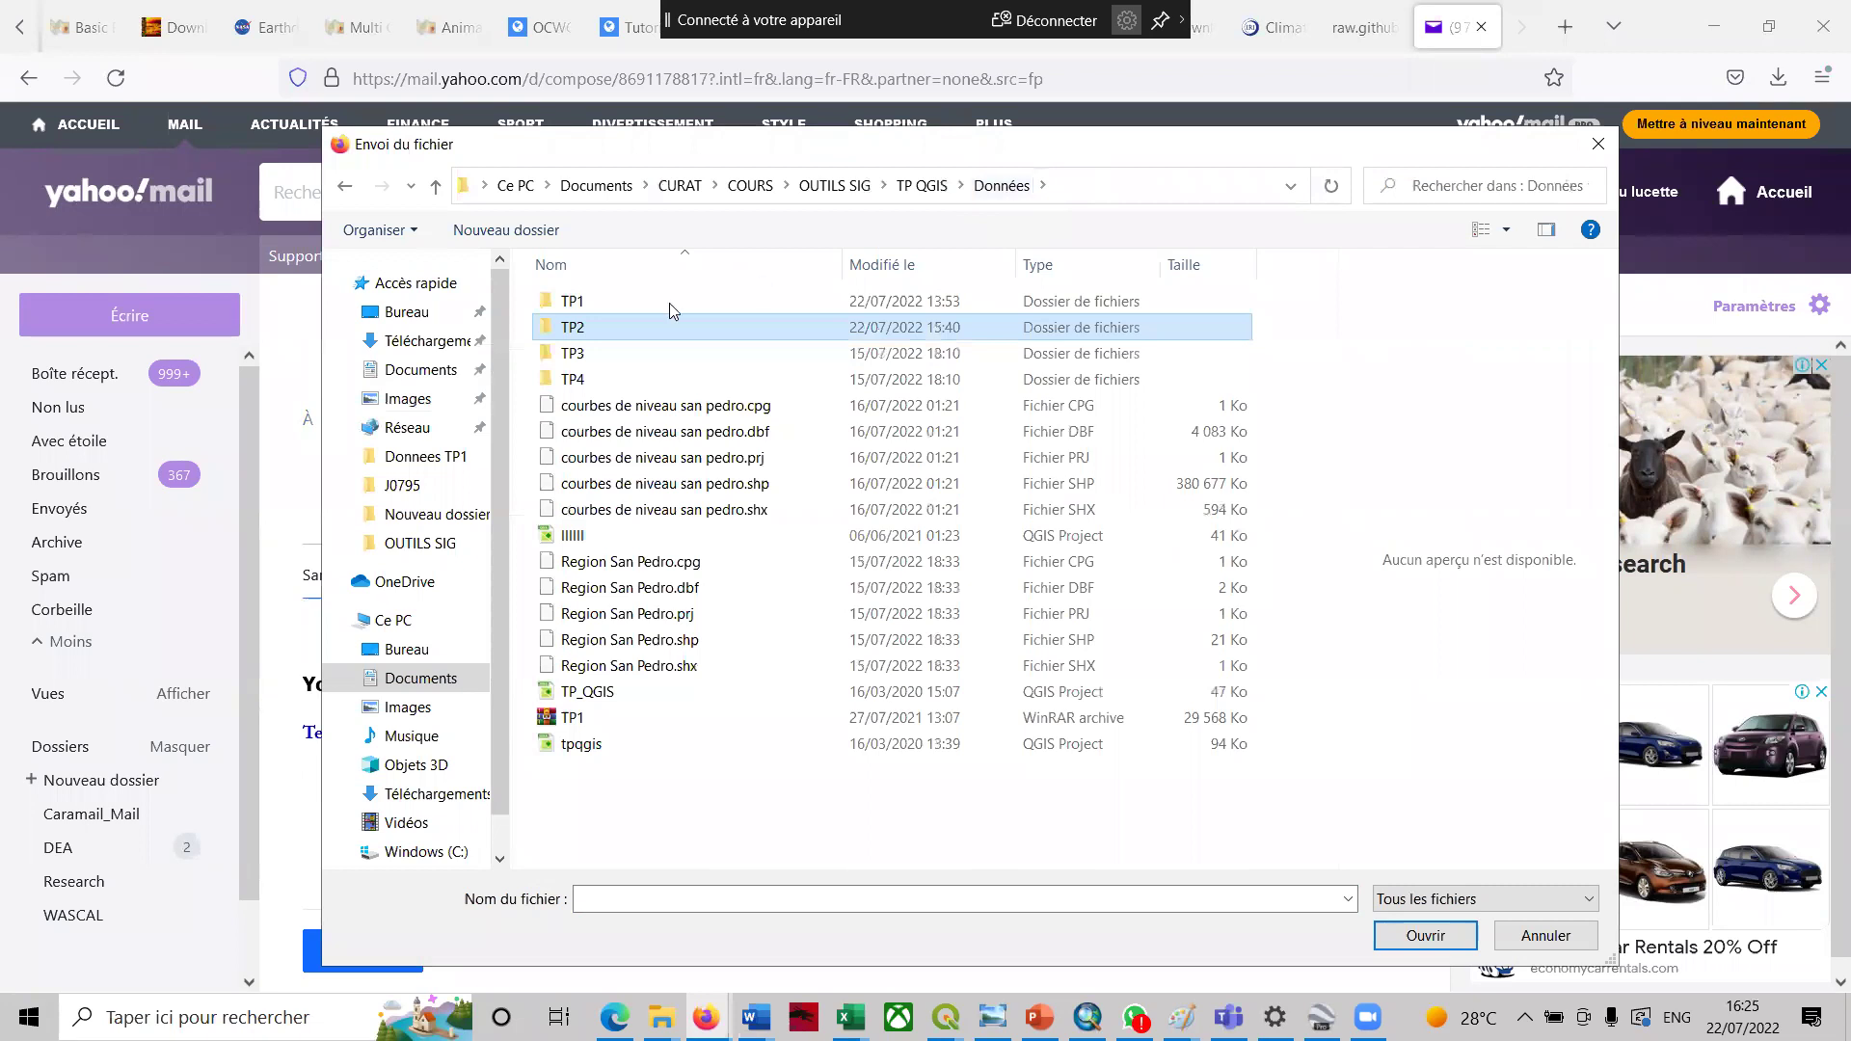
left_click(598, 567)
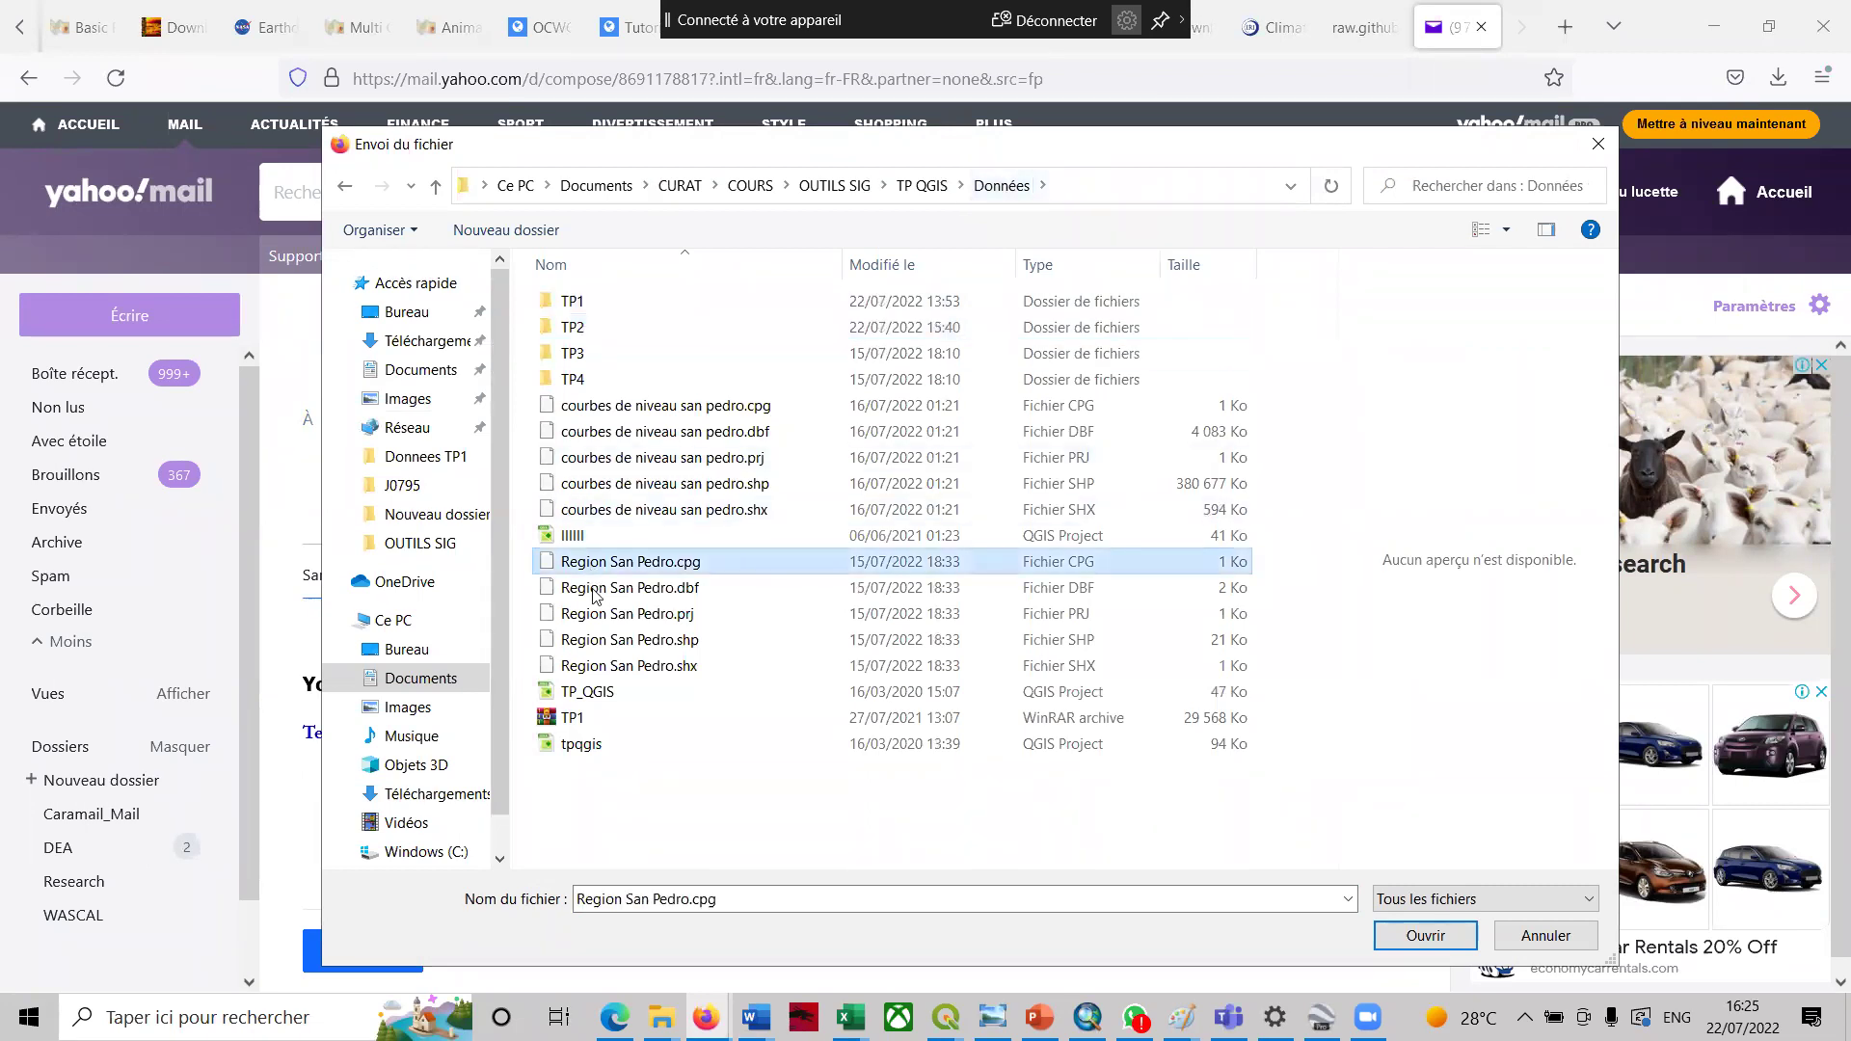
left_click(627, 668, "shift")
left_click(1417, 933)
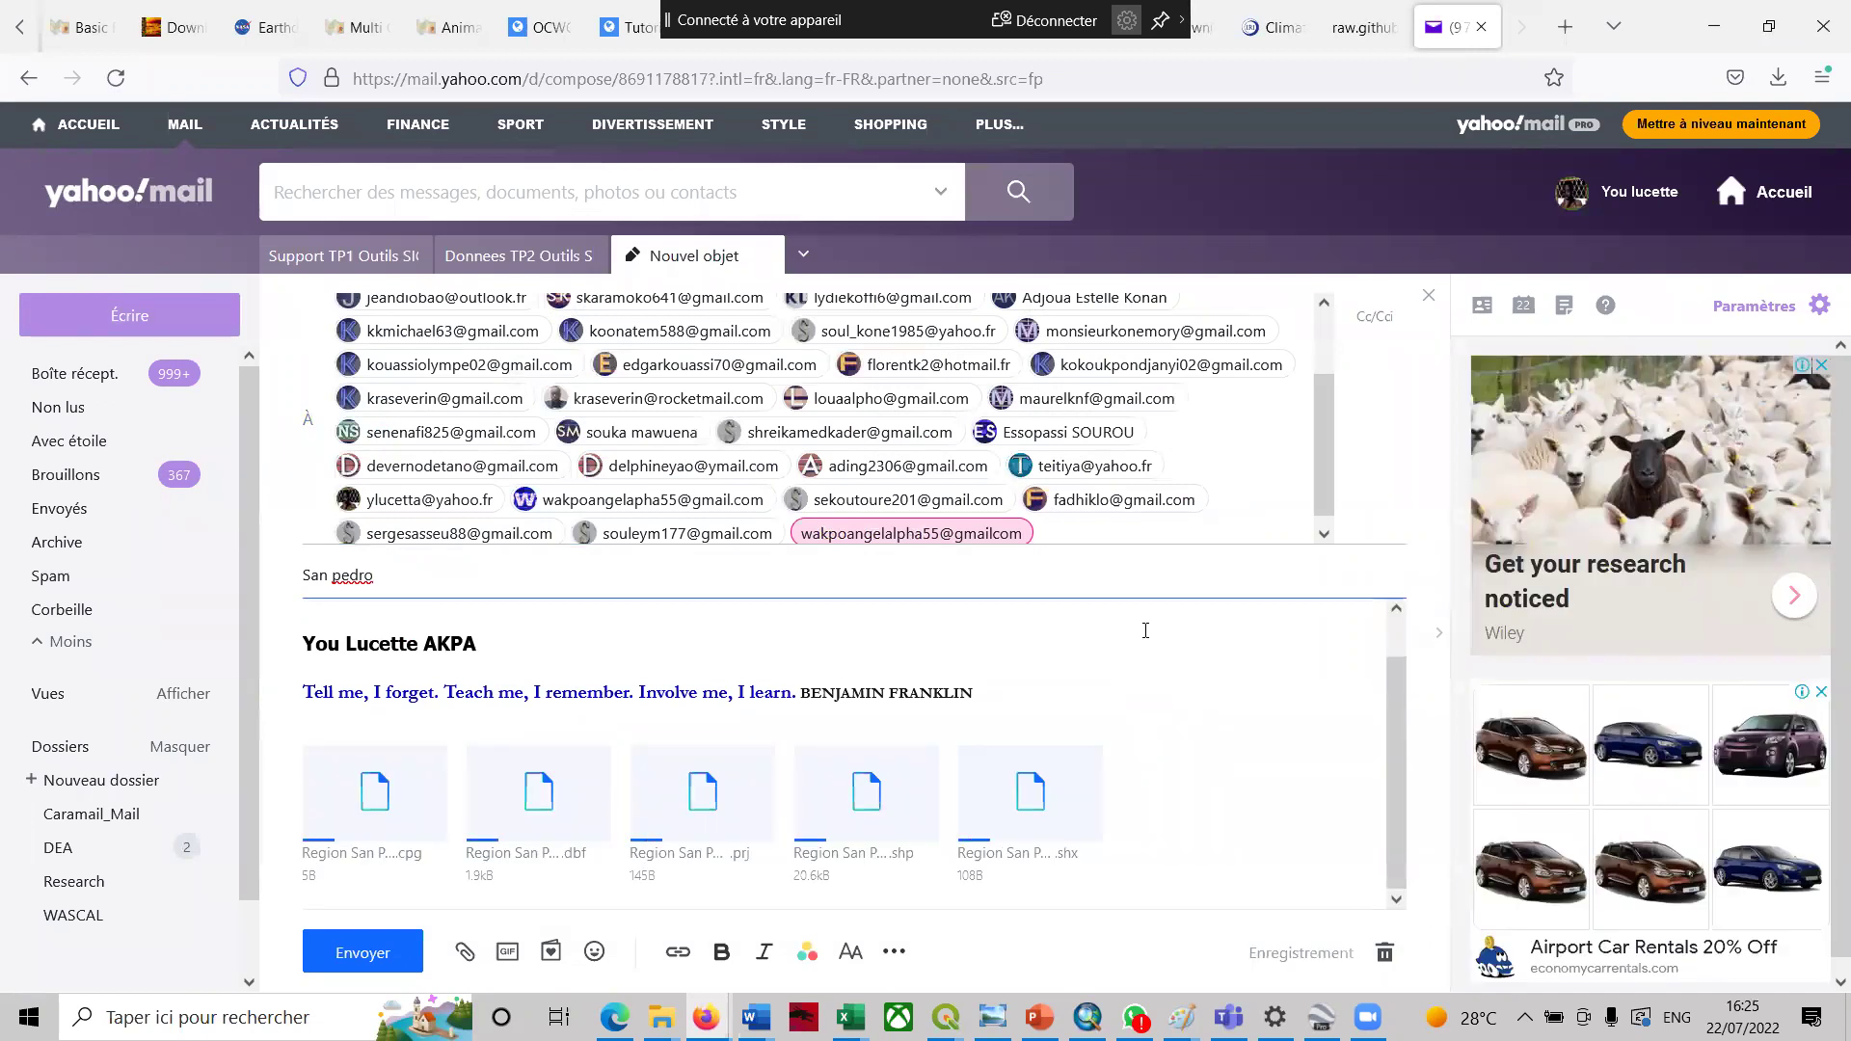
- Remove the malformed recipient address from the To field
double_click(965, 536)
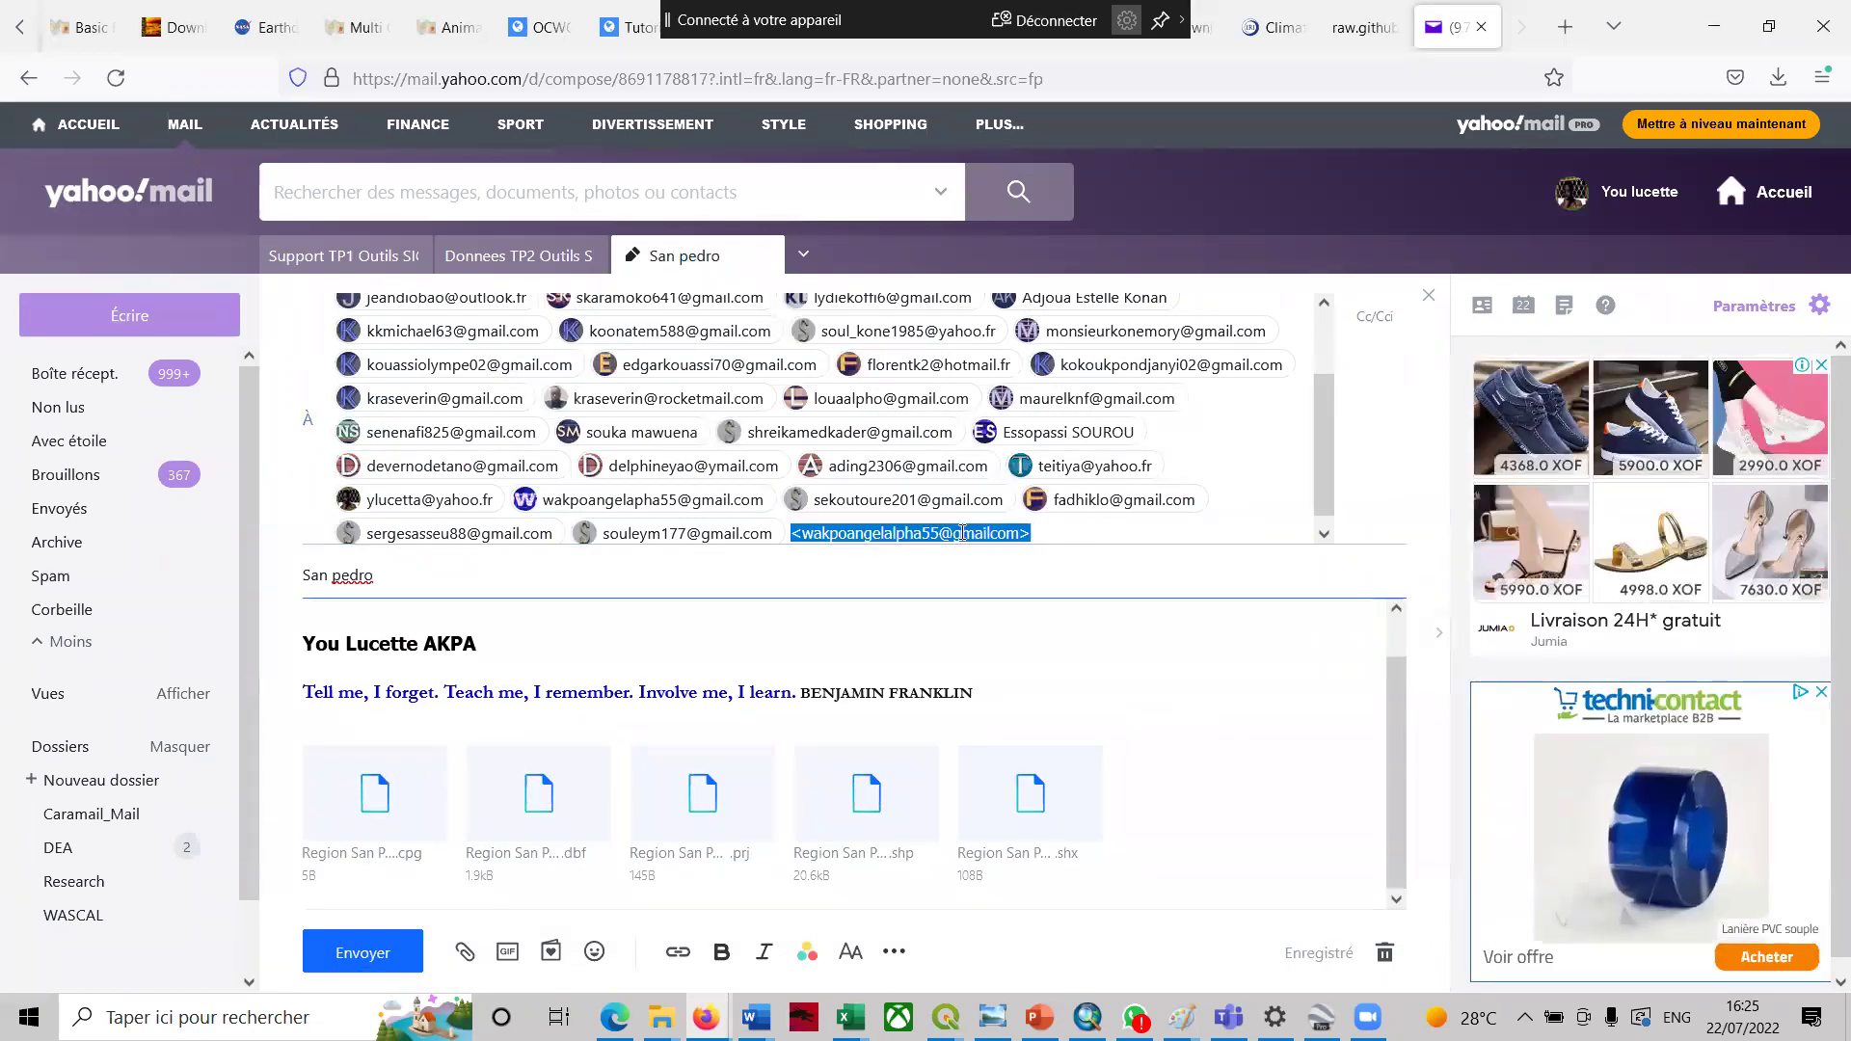
left_click(1041, 533)
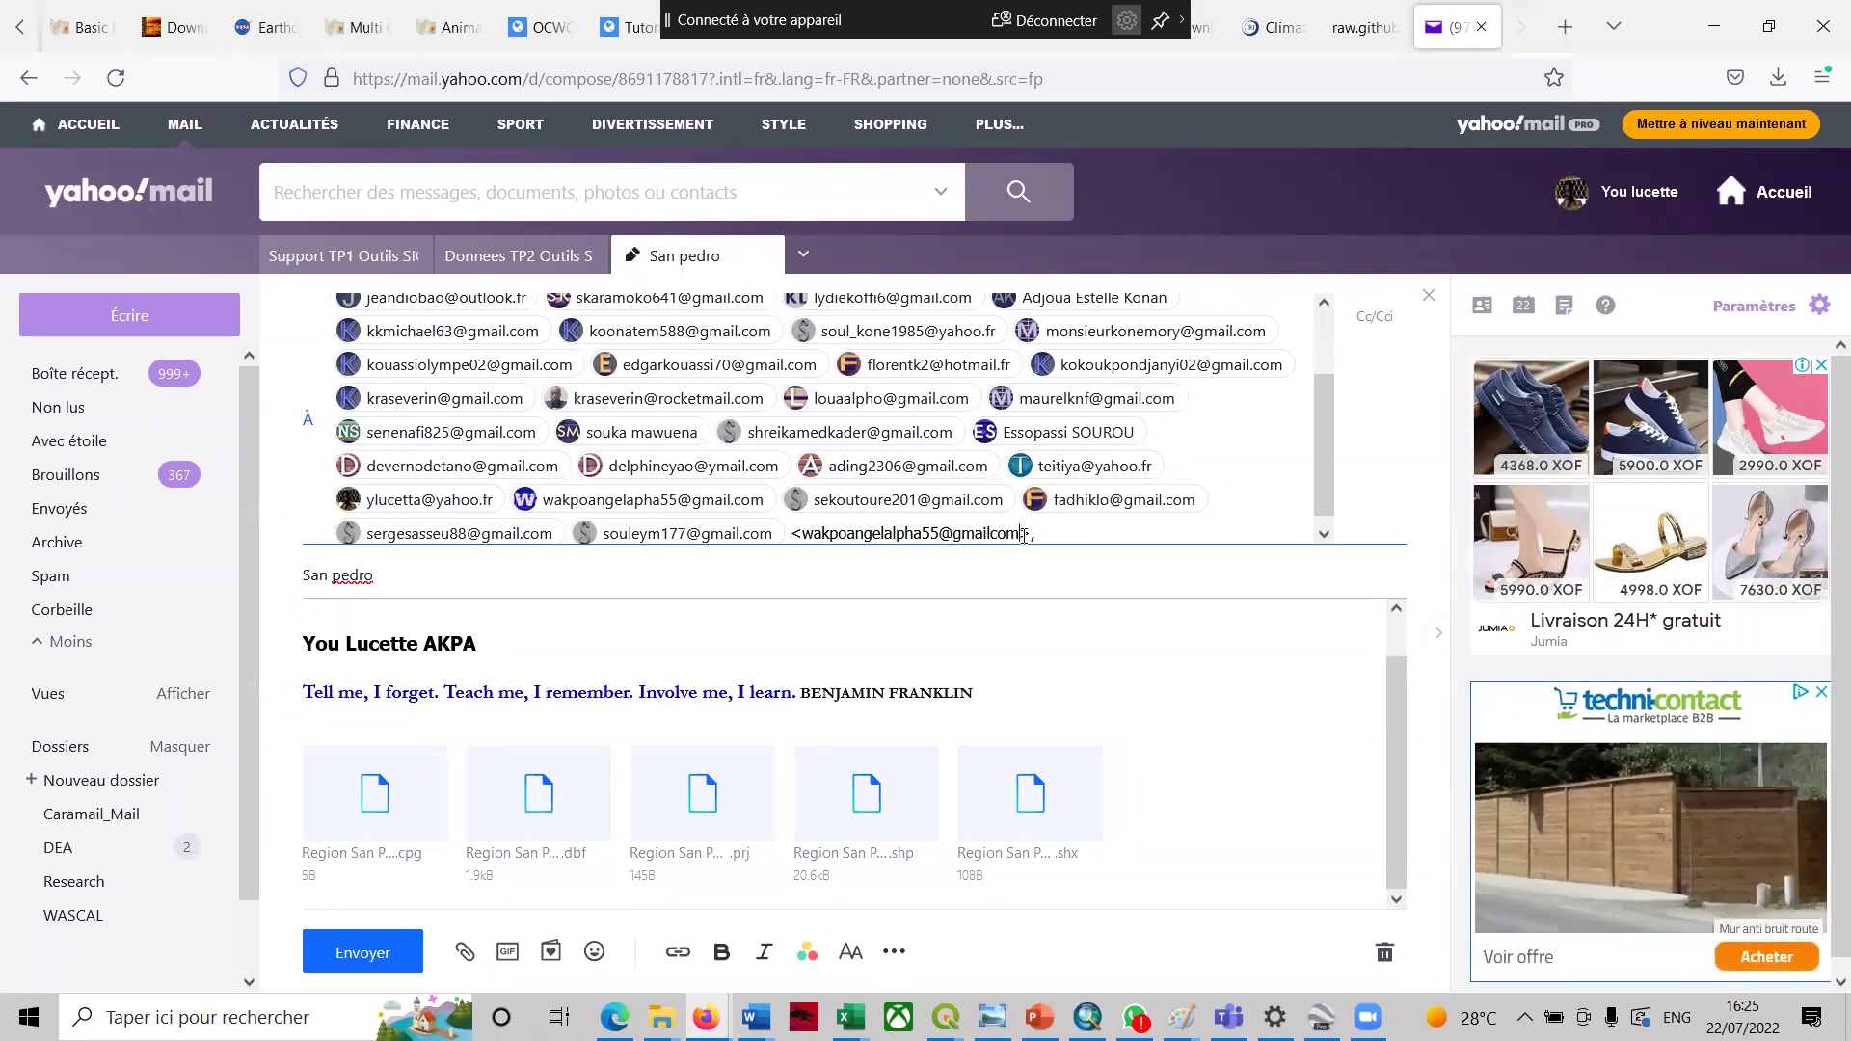
left_click(1084, 538)
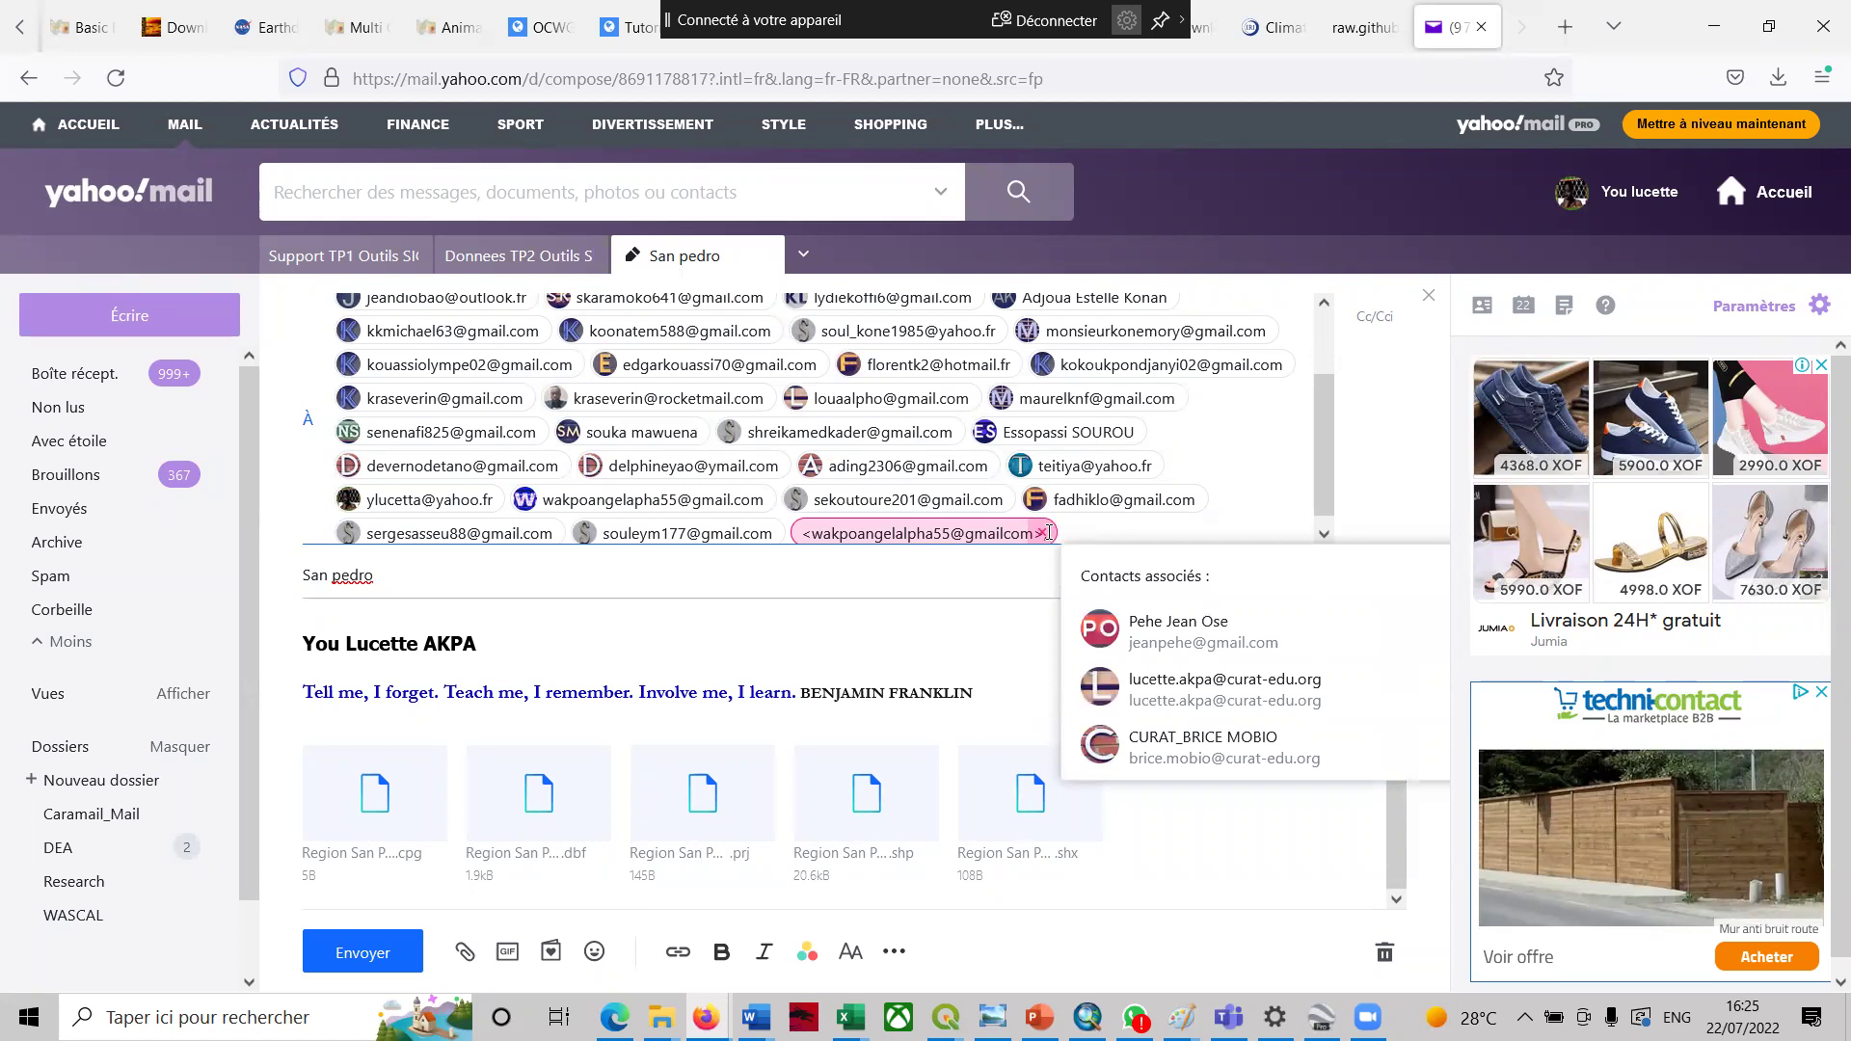
left_click(1041, 534)
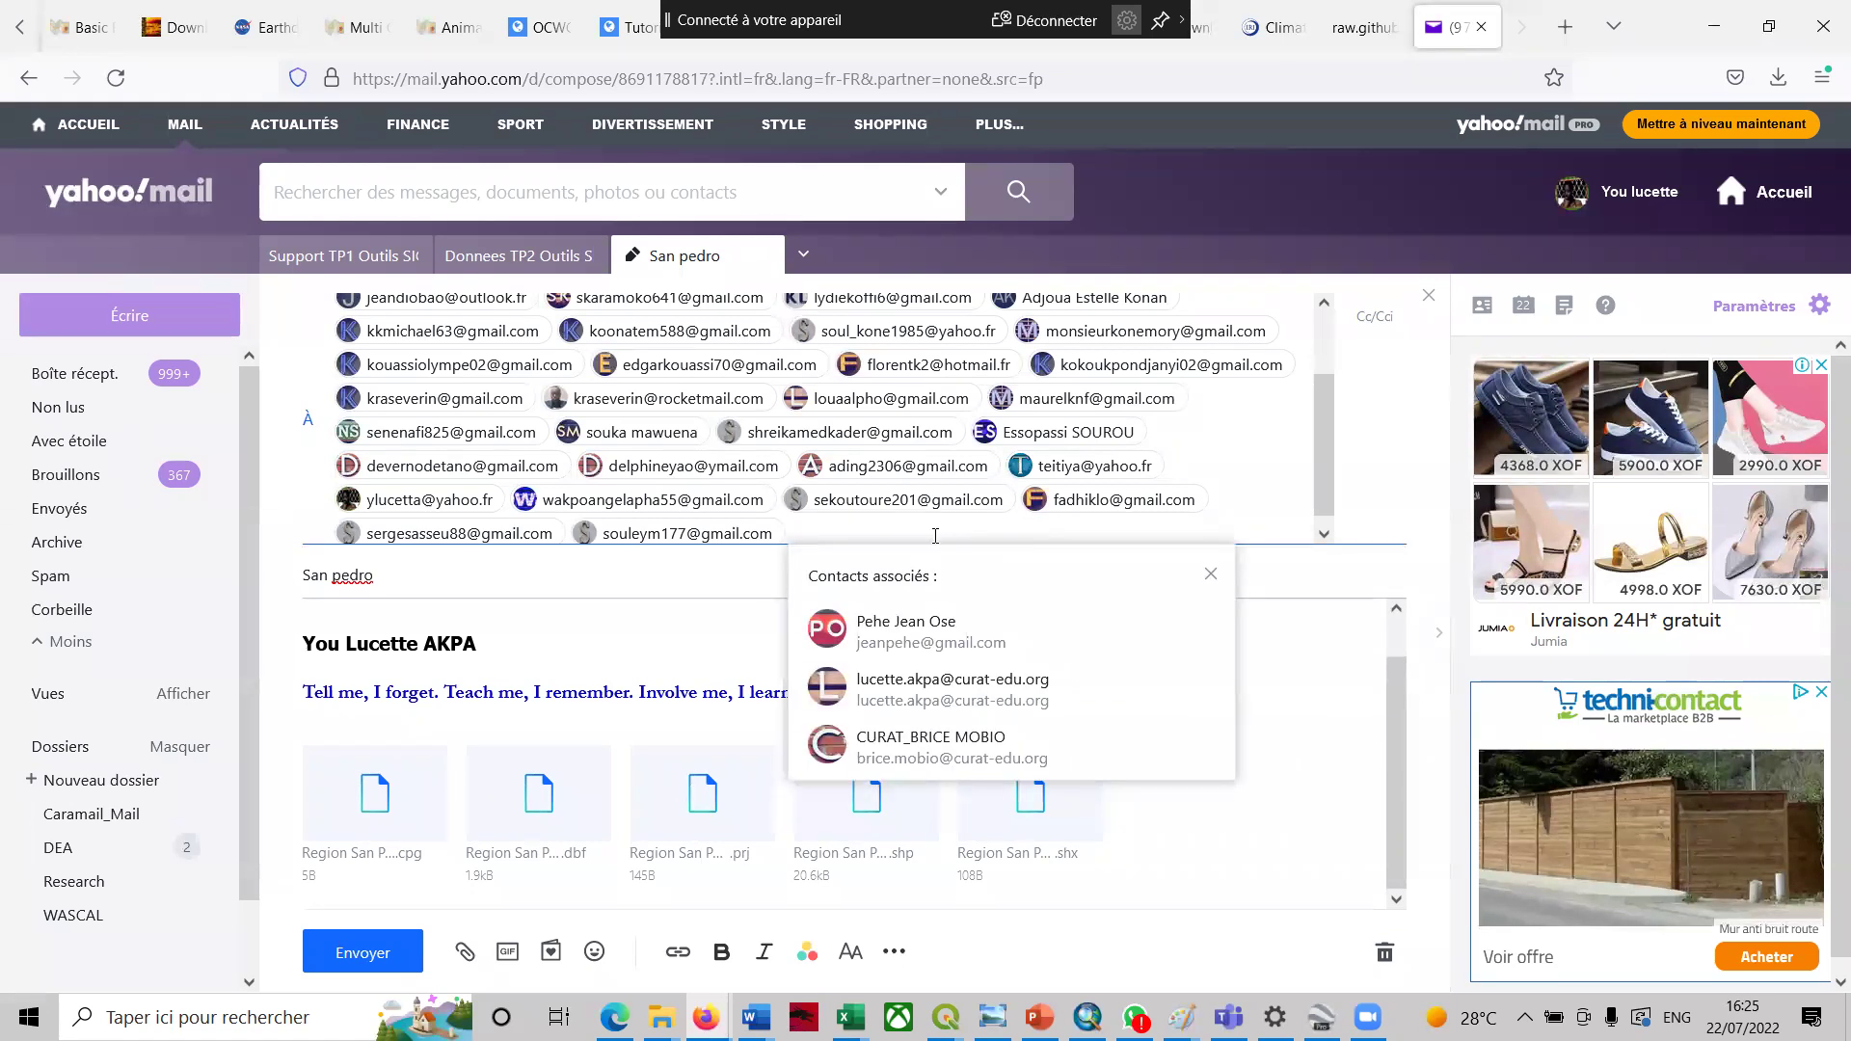
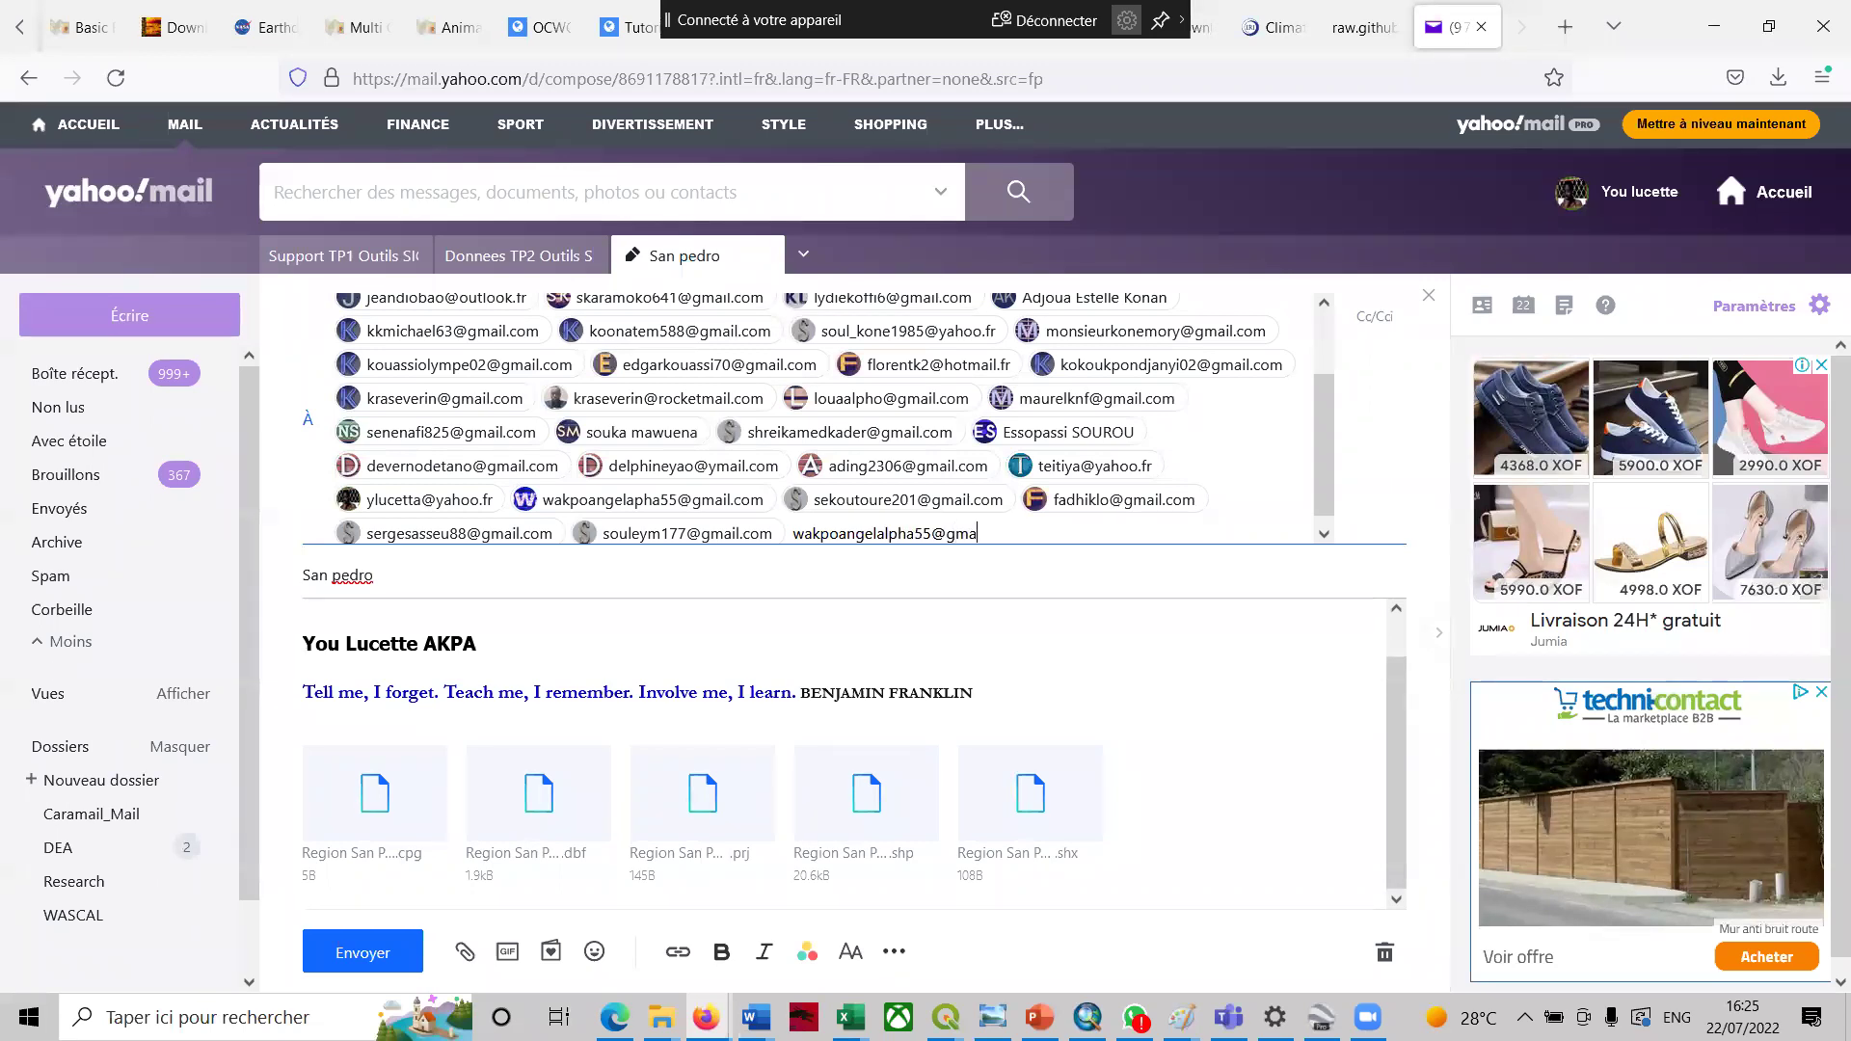
- Retype the recipient's e-mail address correctly and send the message
key("Return")
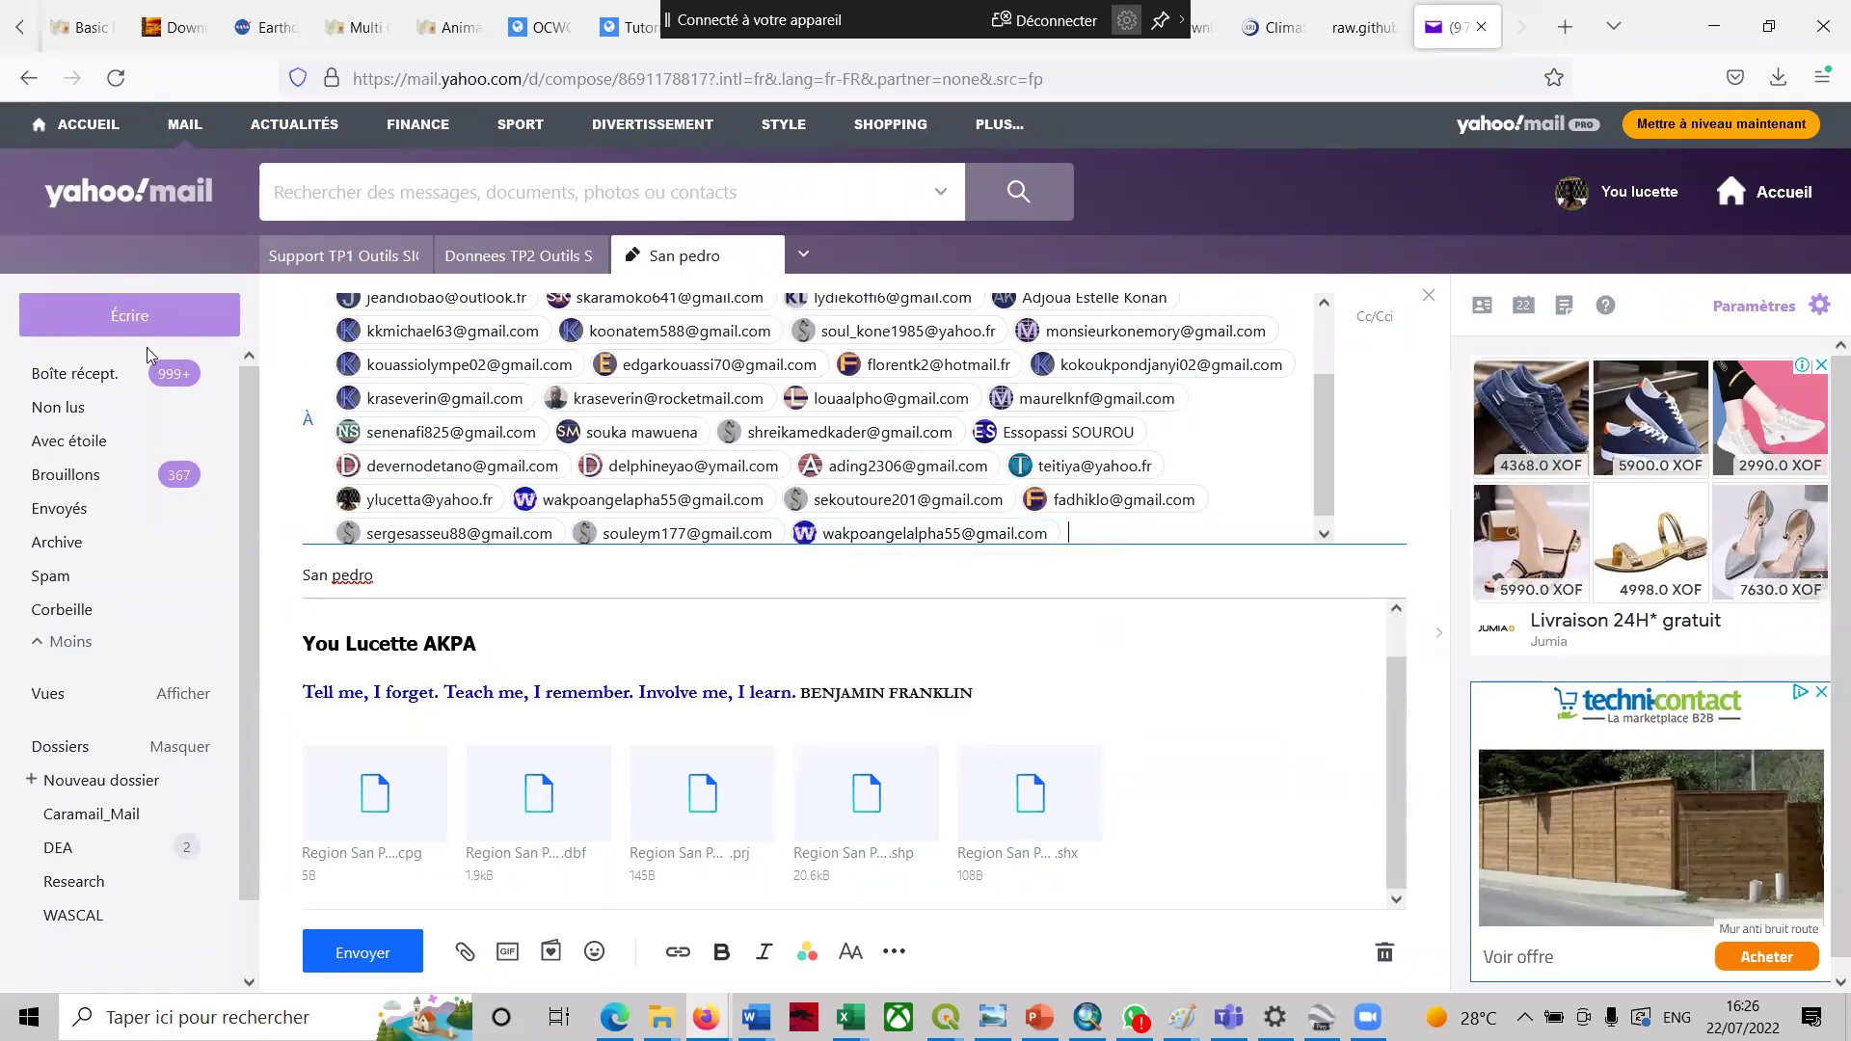
left_click(365, 951)
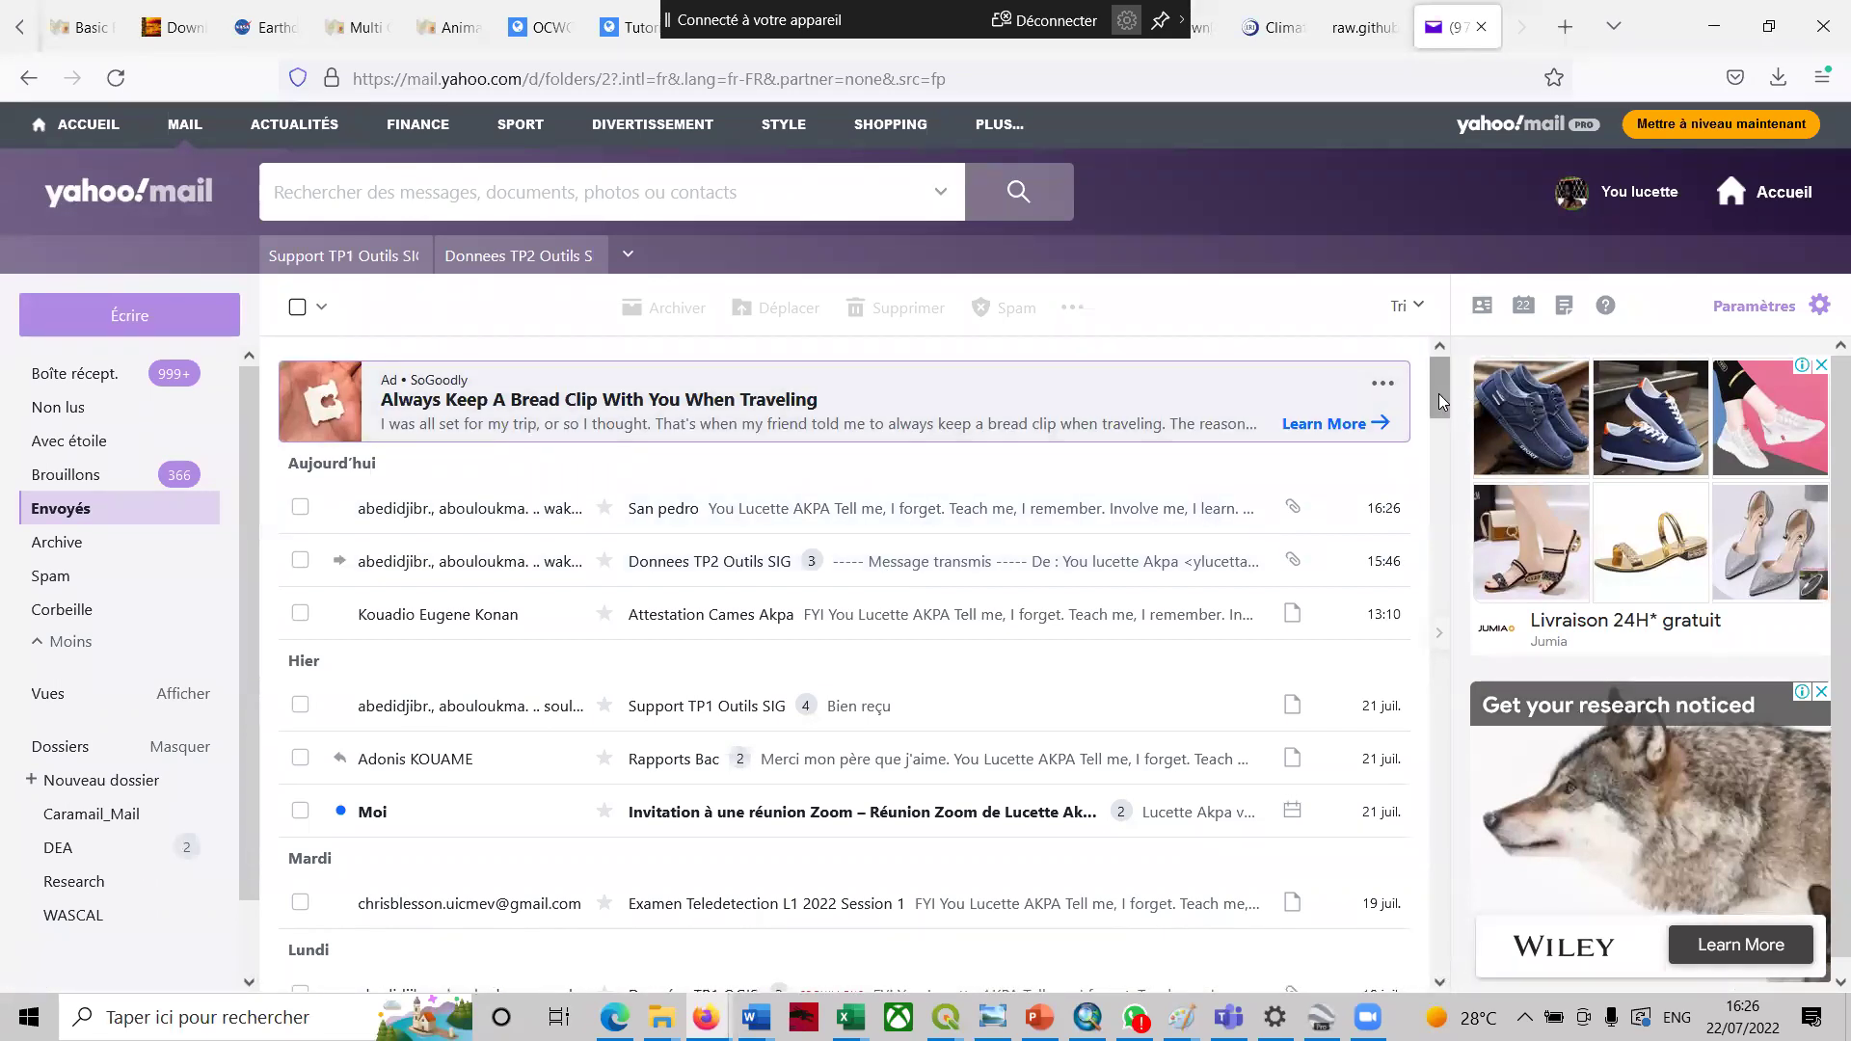
- Check the sent message in Envoyés, minimize Yahoo Mail and show the open QGIS windows
left_click_drag(1438, 403, 1438, 397)
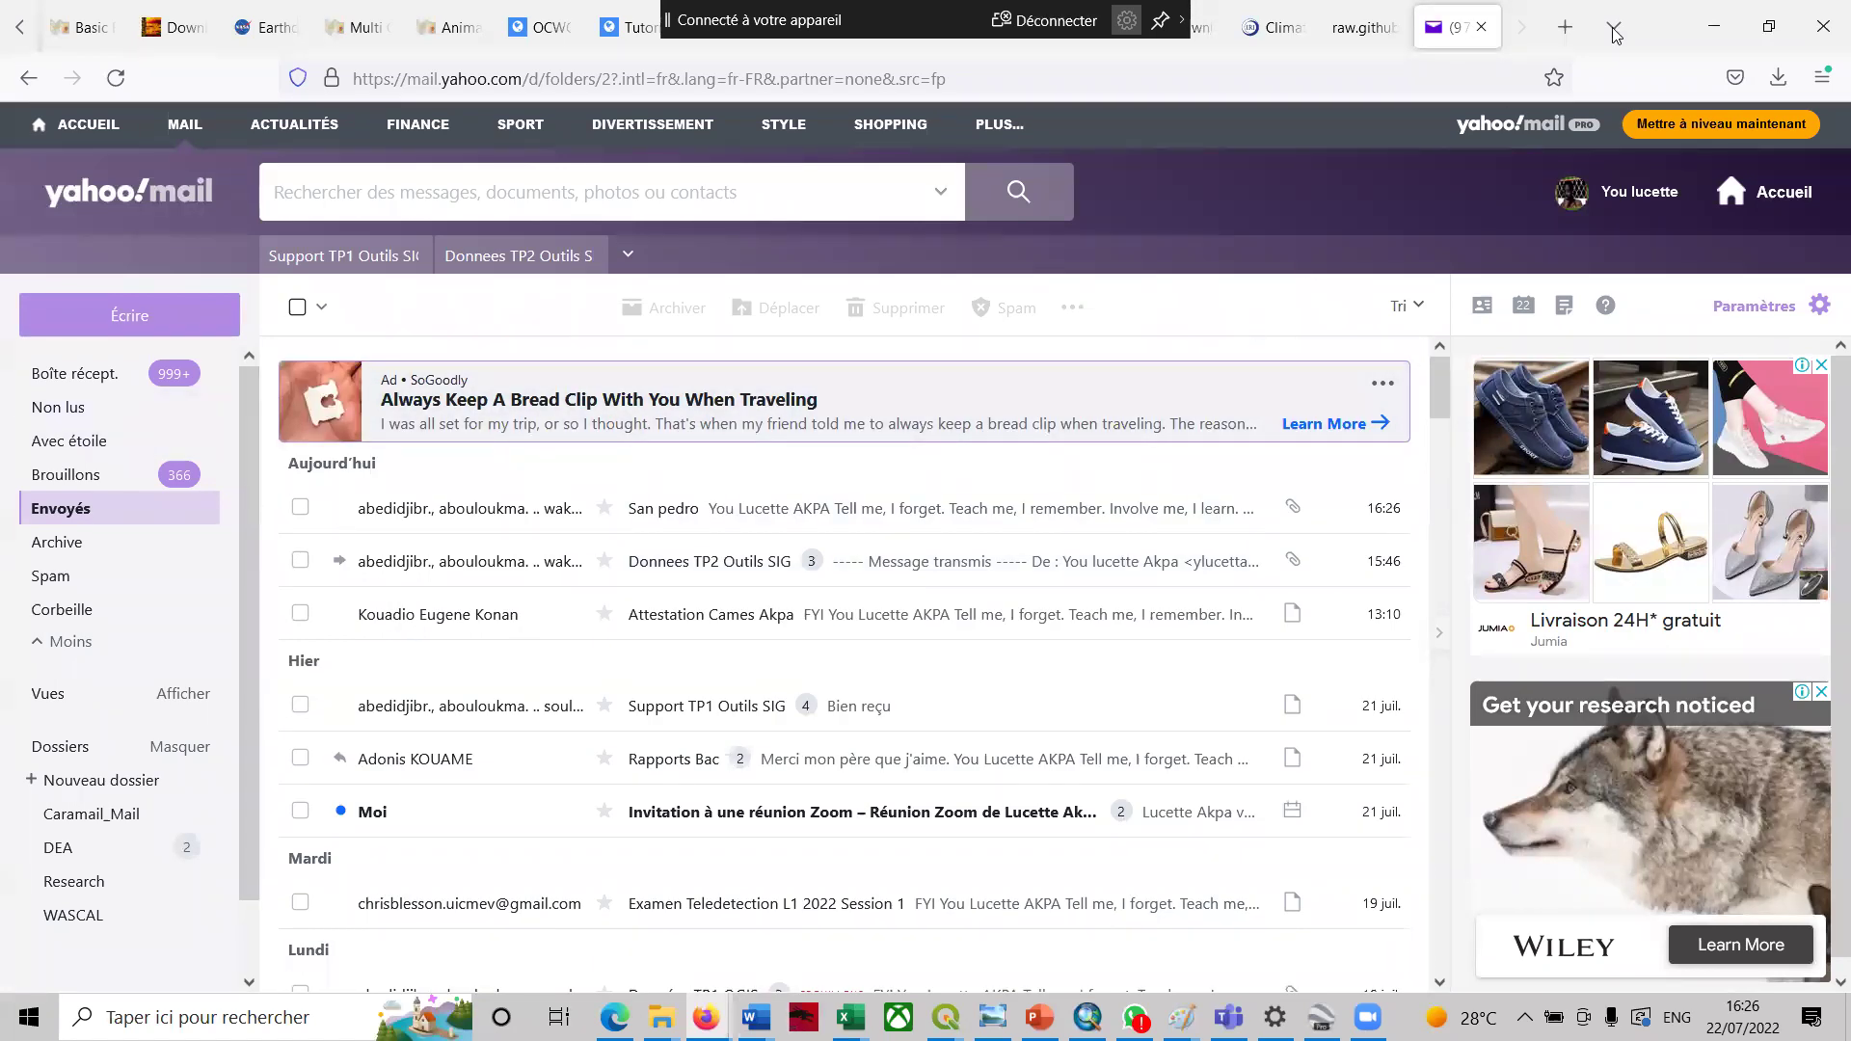
left_click(1725, 15)
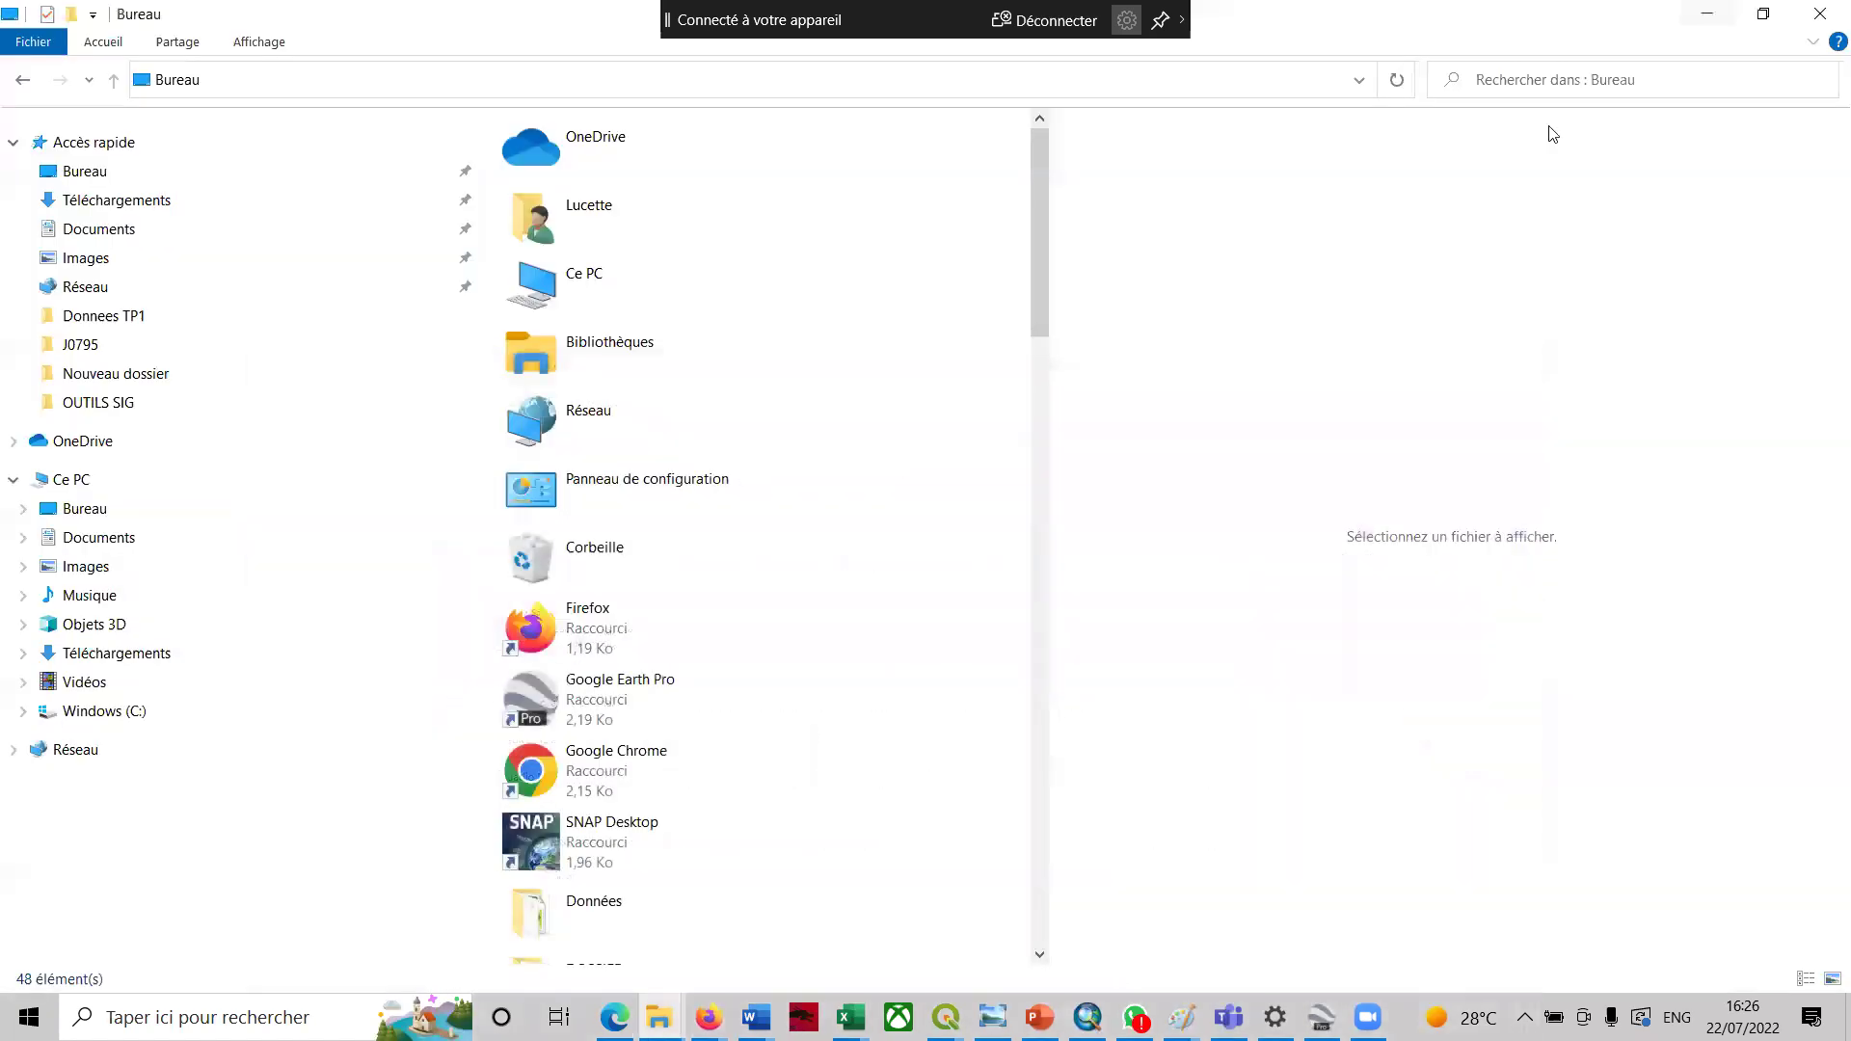
left_click(945, 1017)
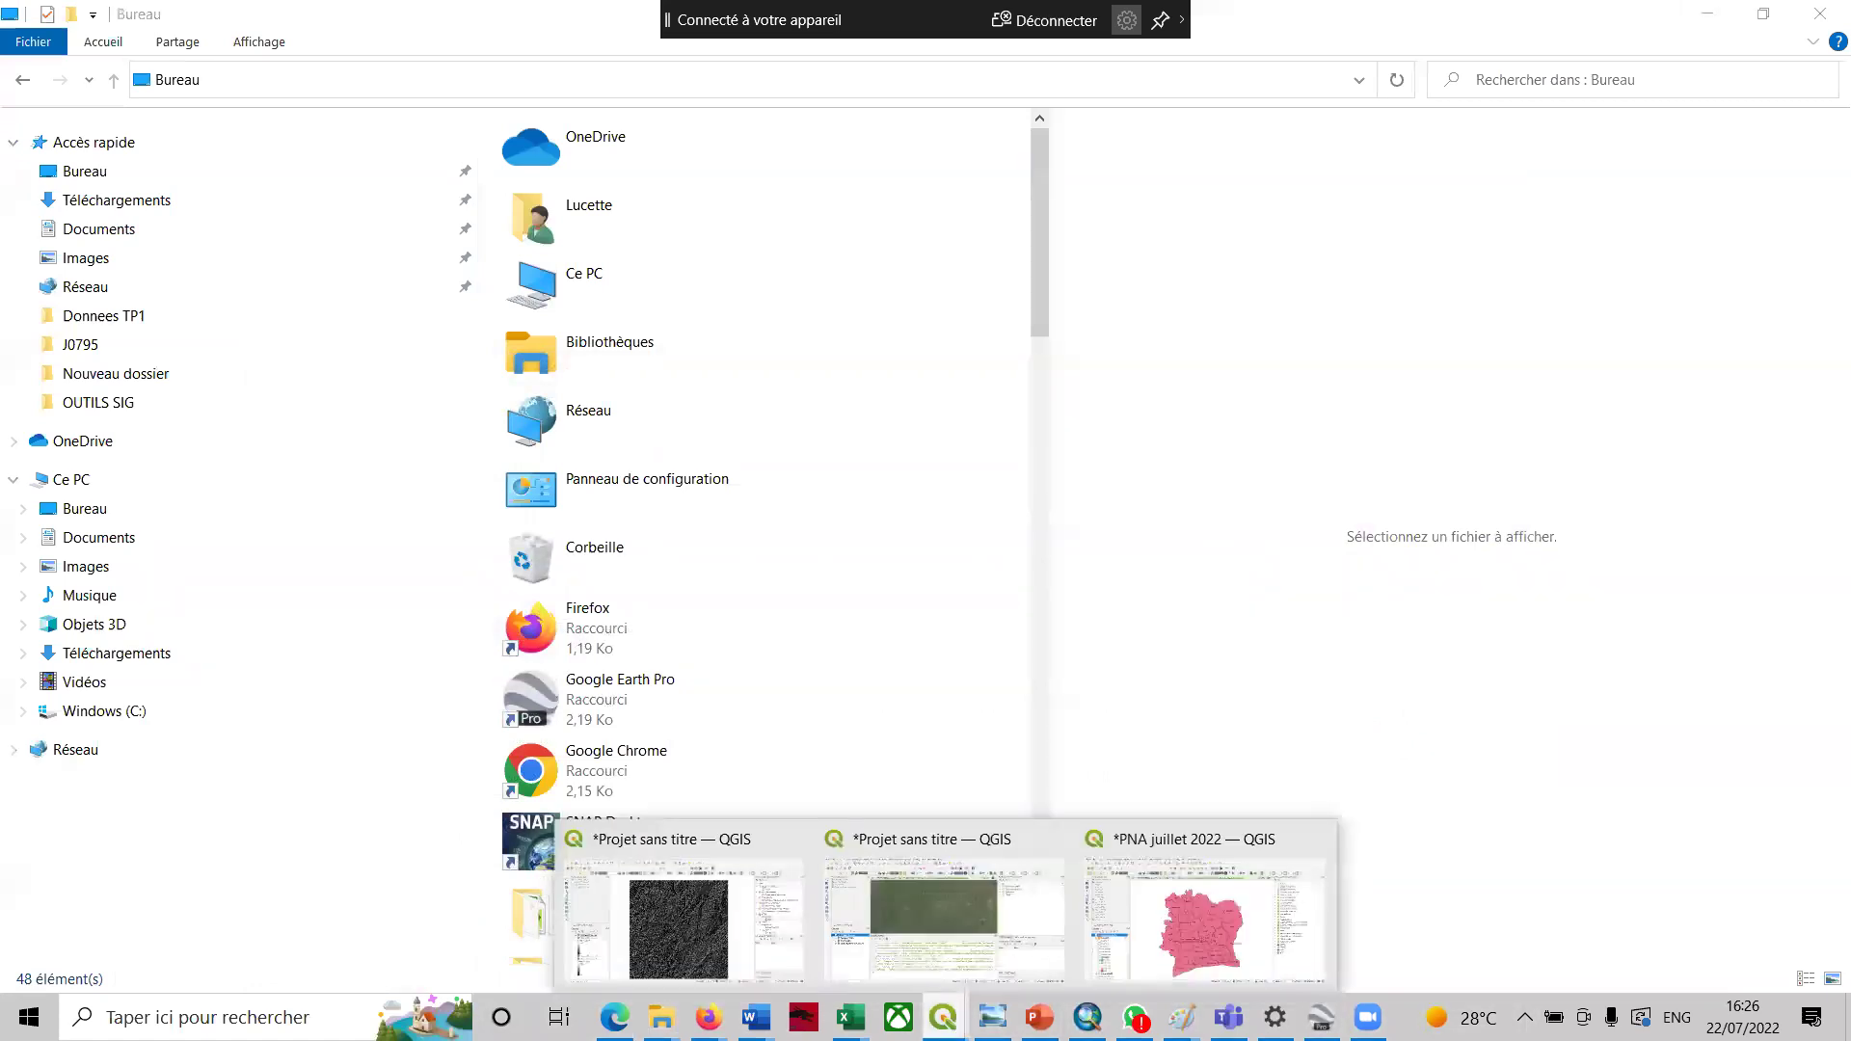
- Bring the hillshade project forward and identify pixel values at two points on n05_w008_1arc_v3
left_click(692, 929)
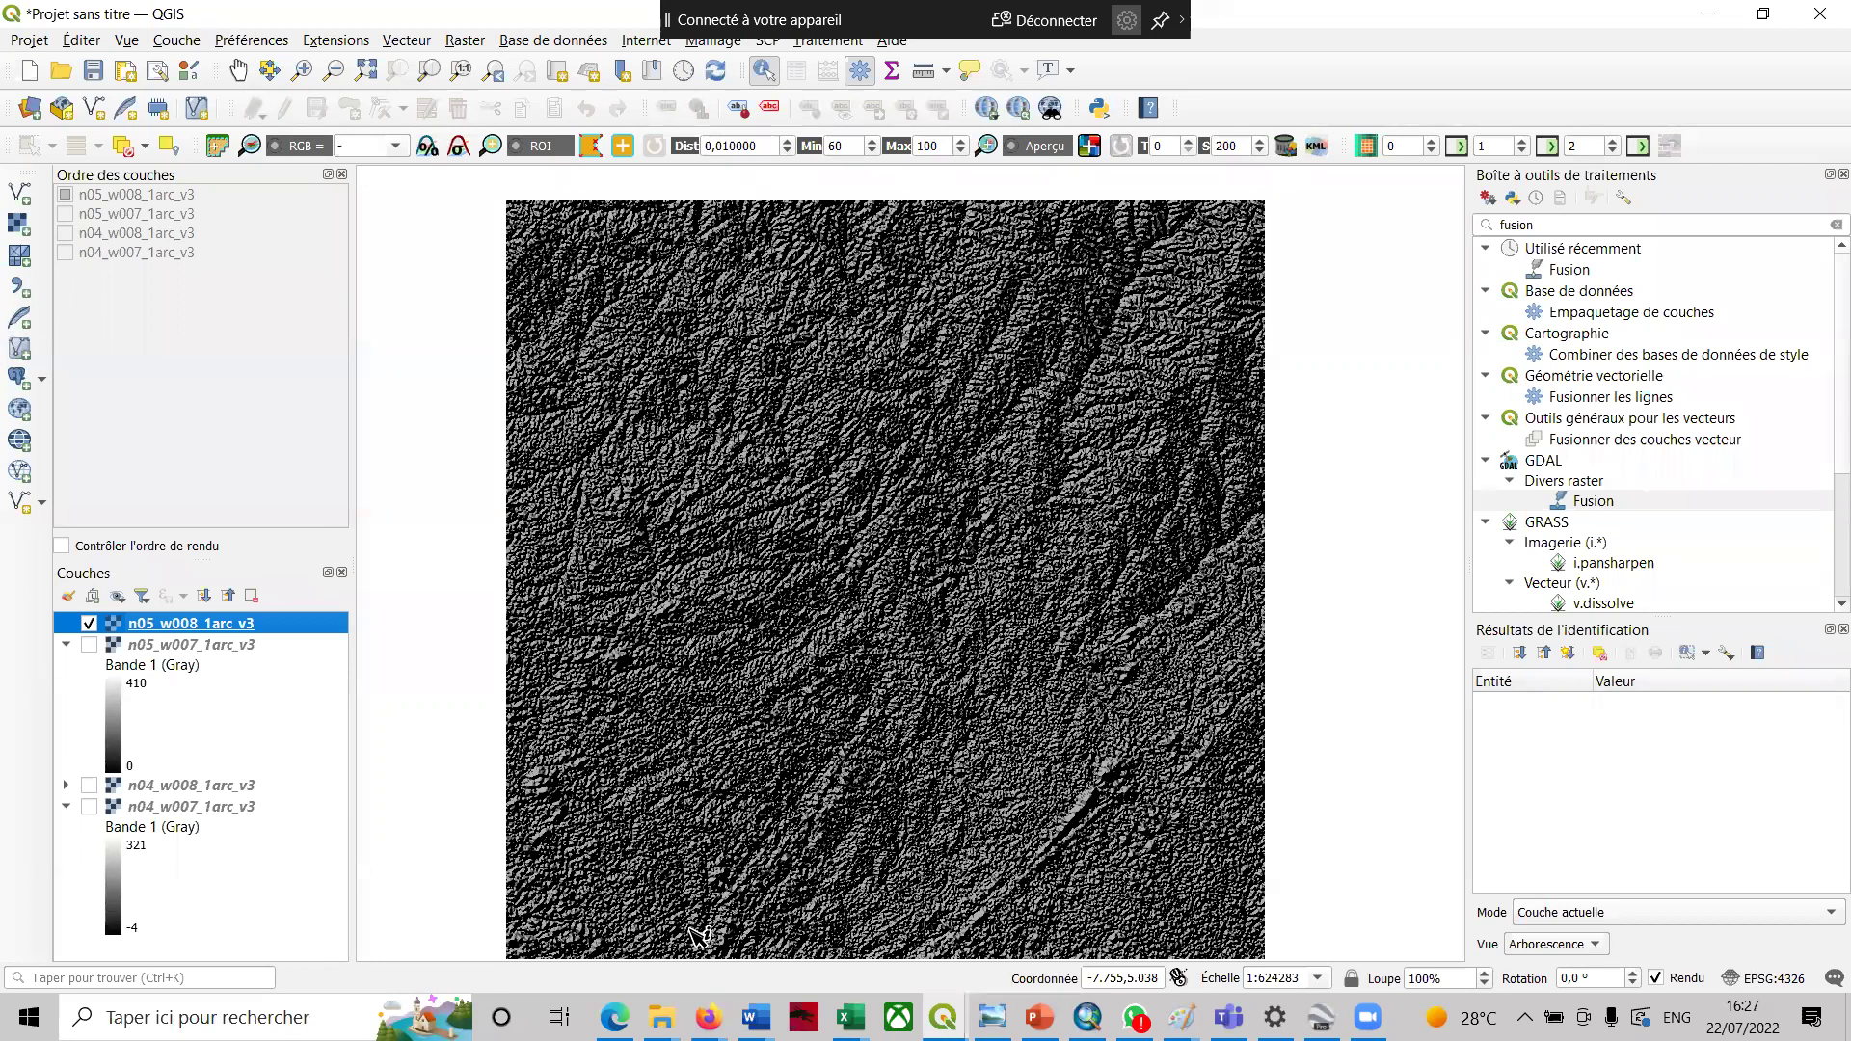
left_click(1134, 283)
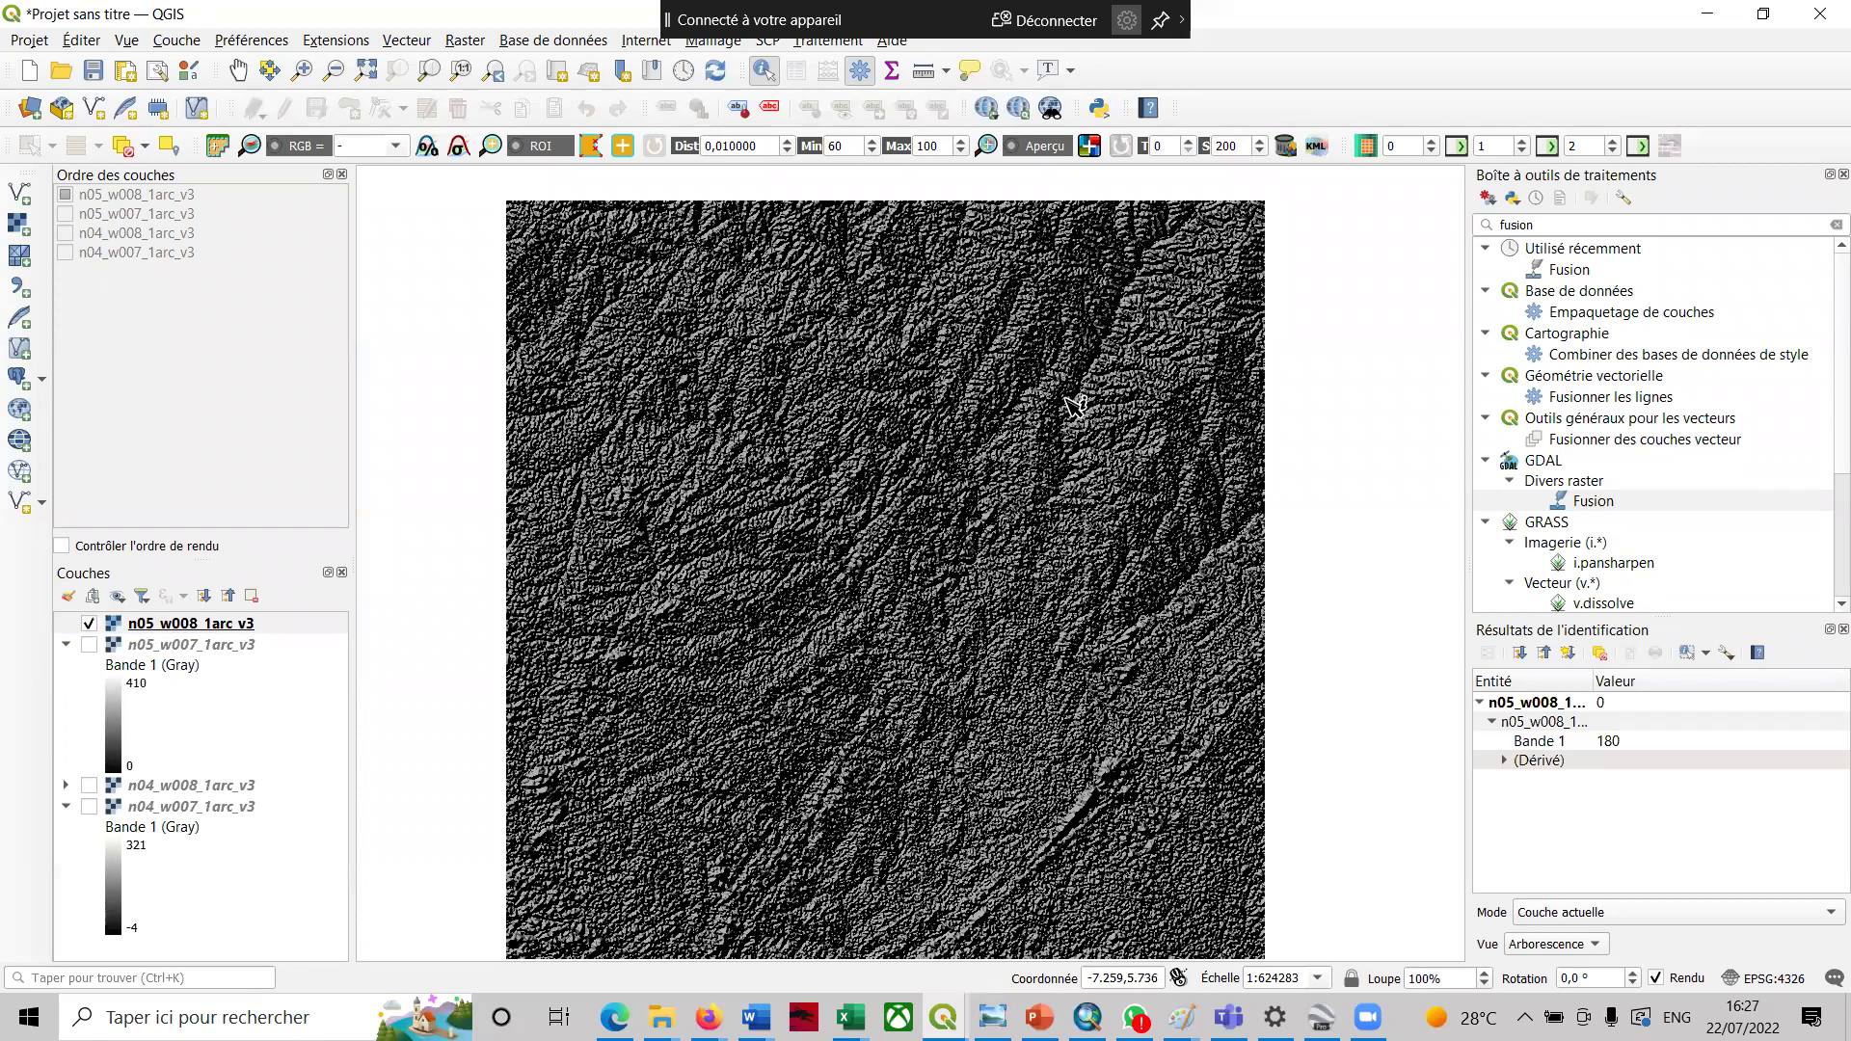
left_click(892, 432)
- Add Données/Region San Pedro.shp as a vector layer through the Data Source Manager
left_click(22, 198)
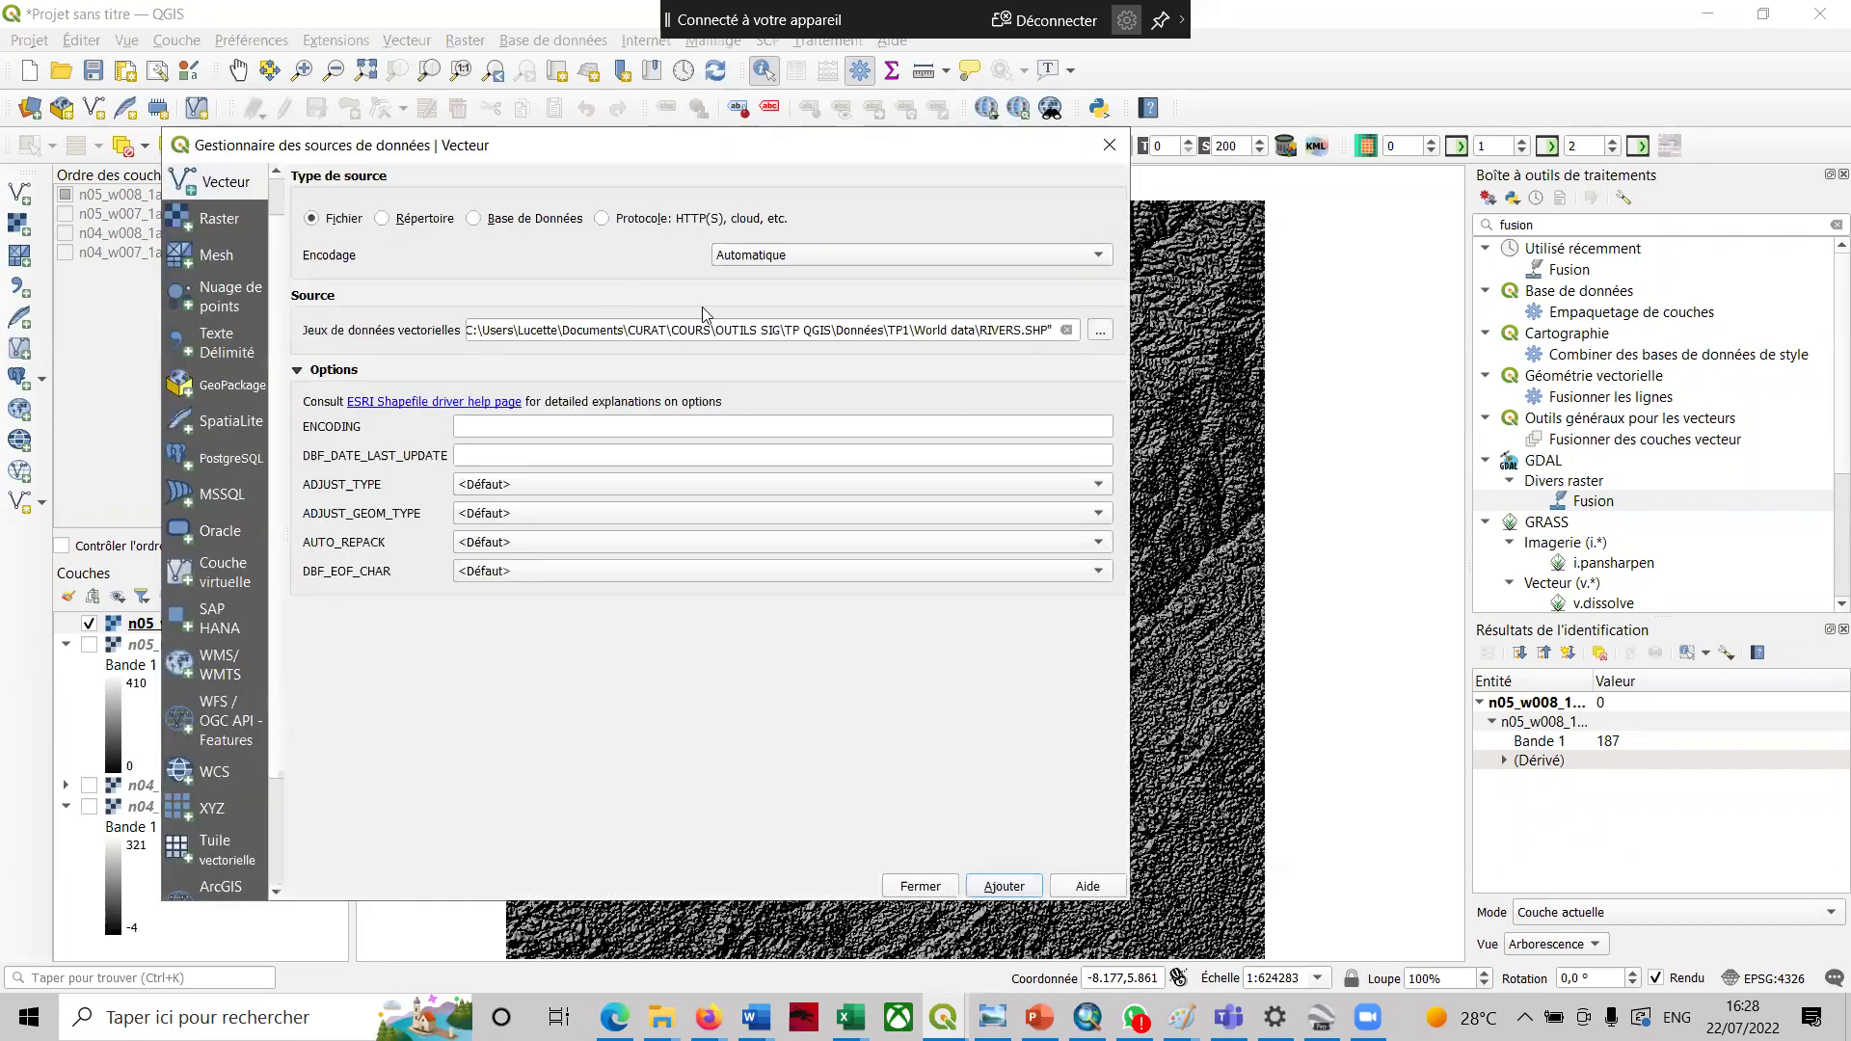
left_click(1101, 332)
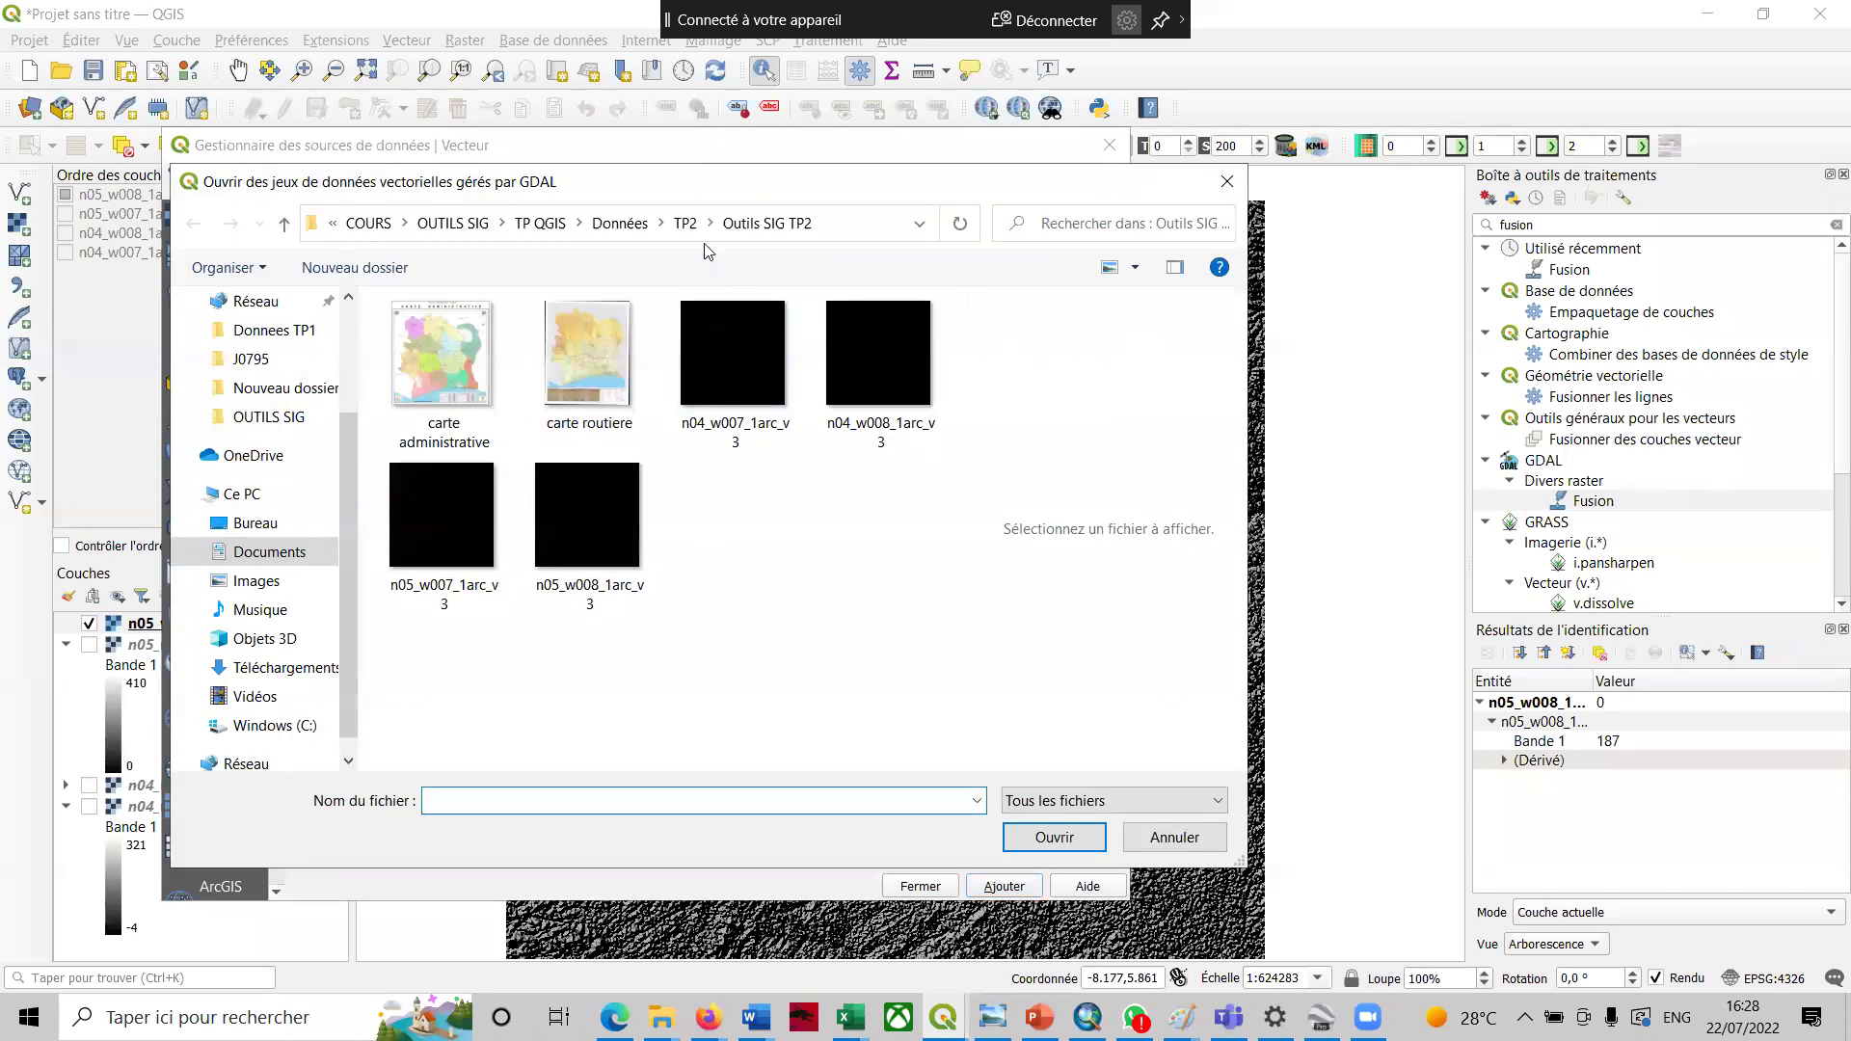
left_click(689, 230)
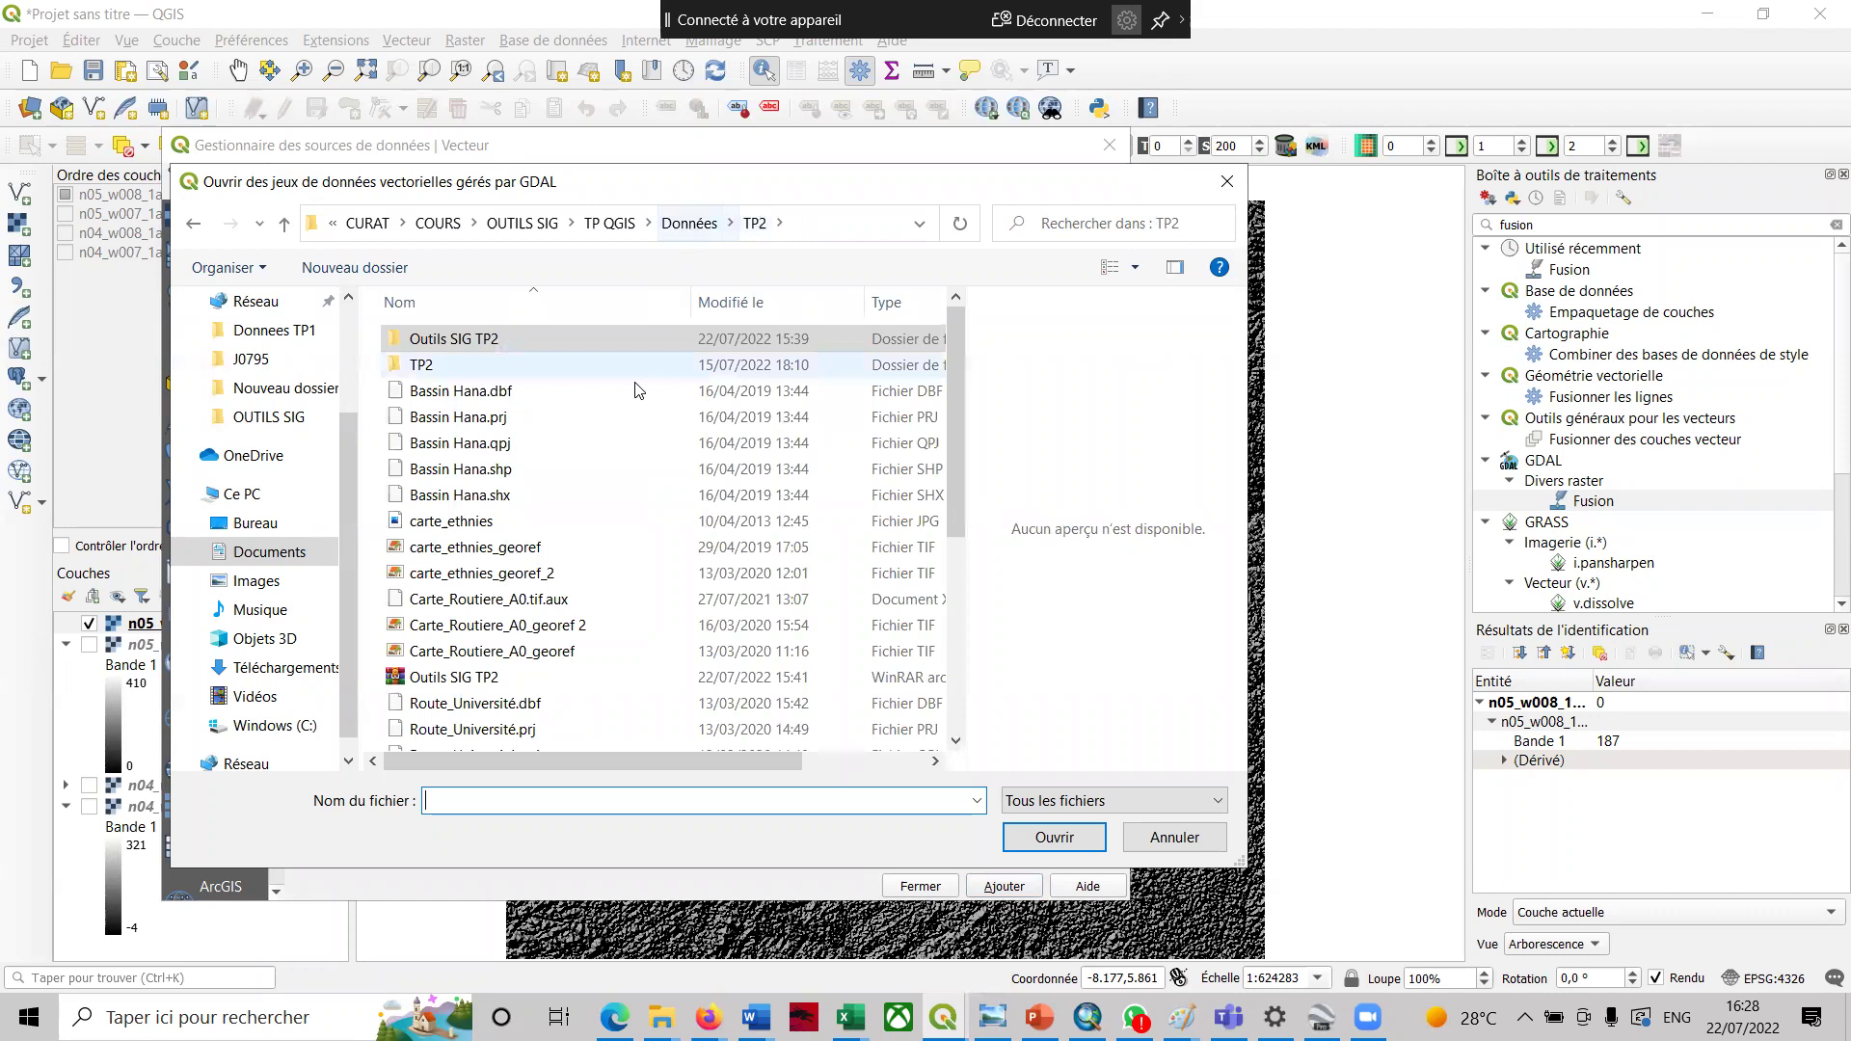
left_click(665, 227)
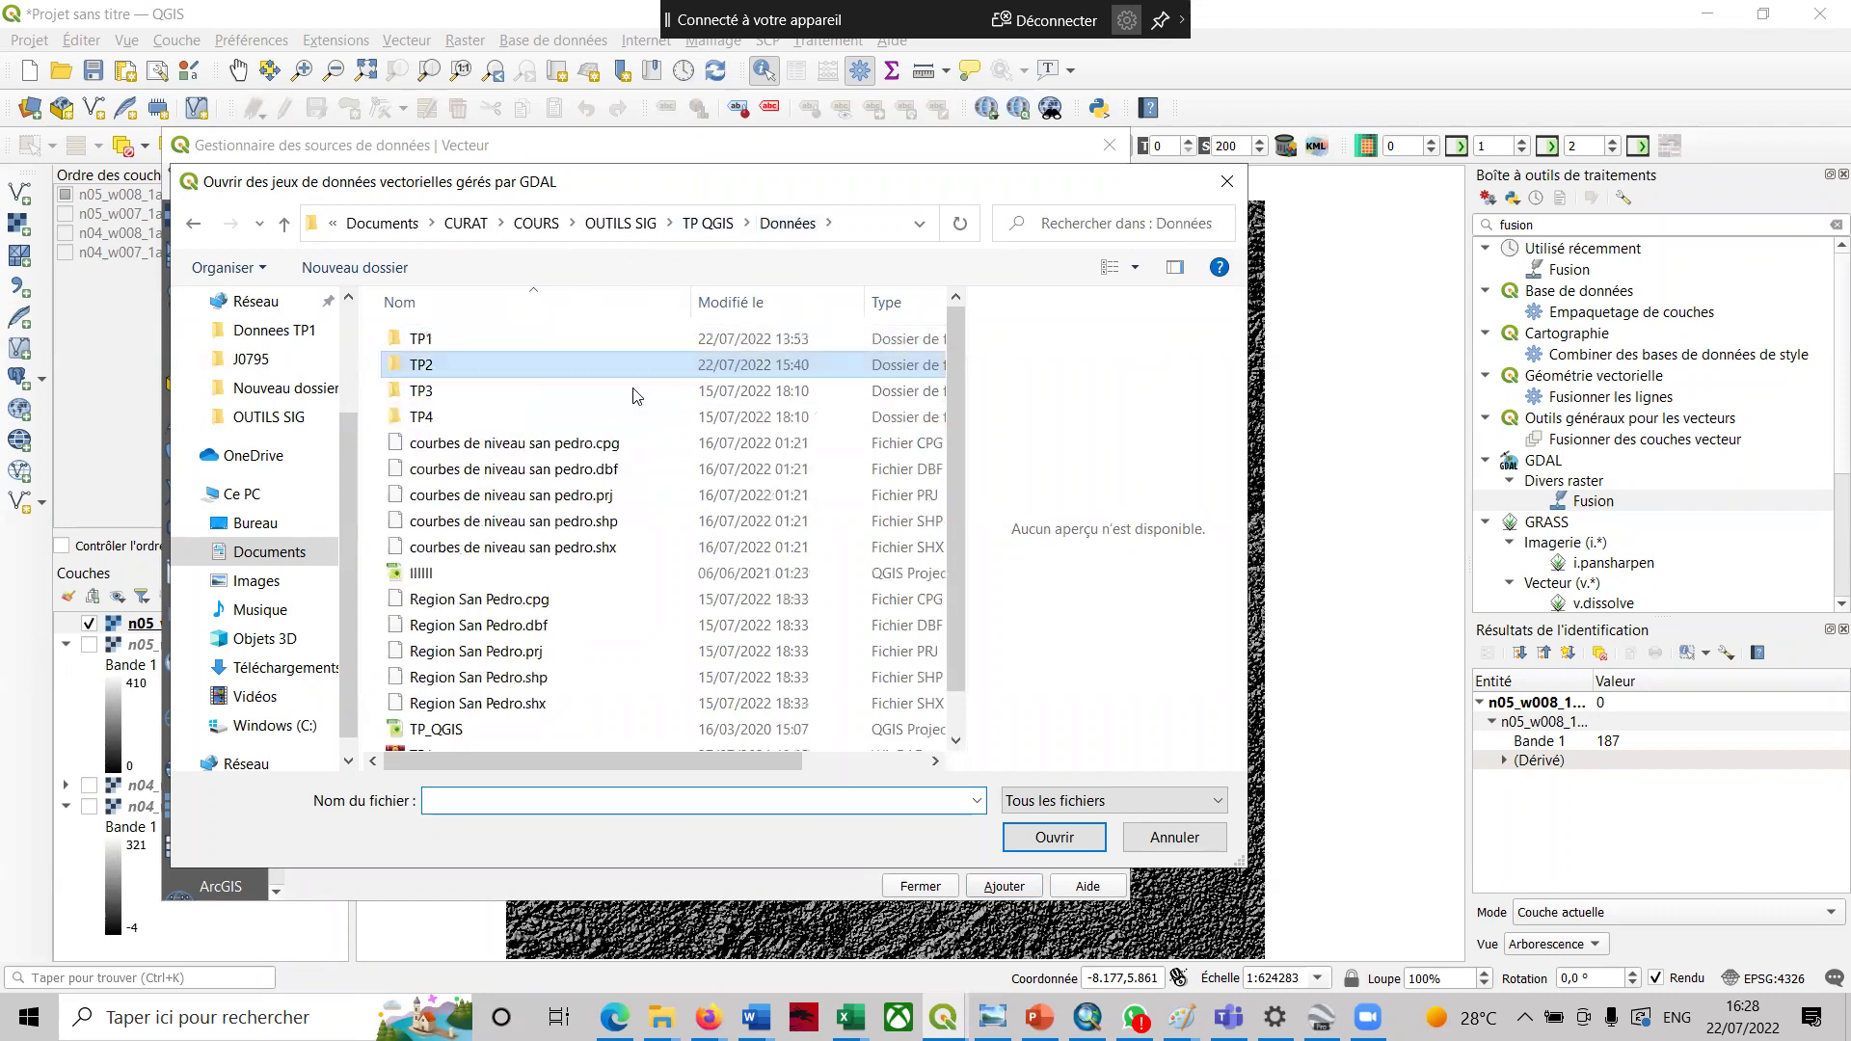
left_click(495, 679)
left_click(1053, 837)
left_click(1003, 886)
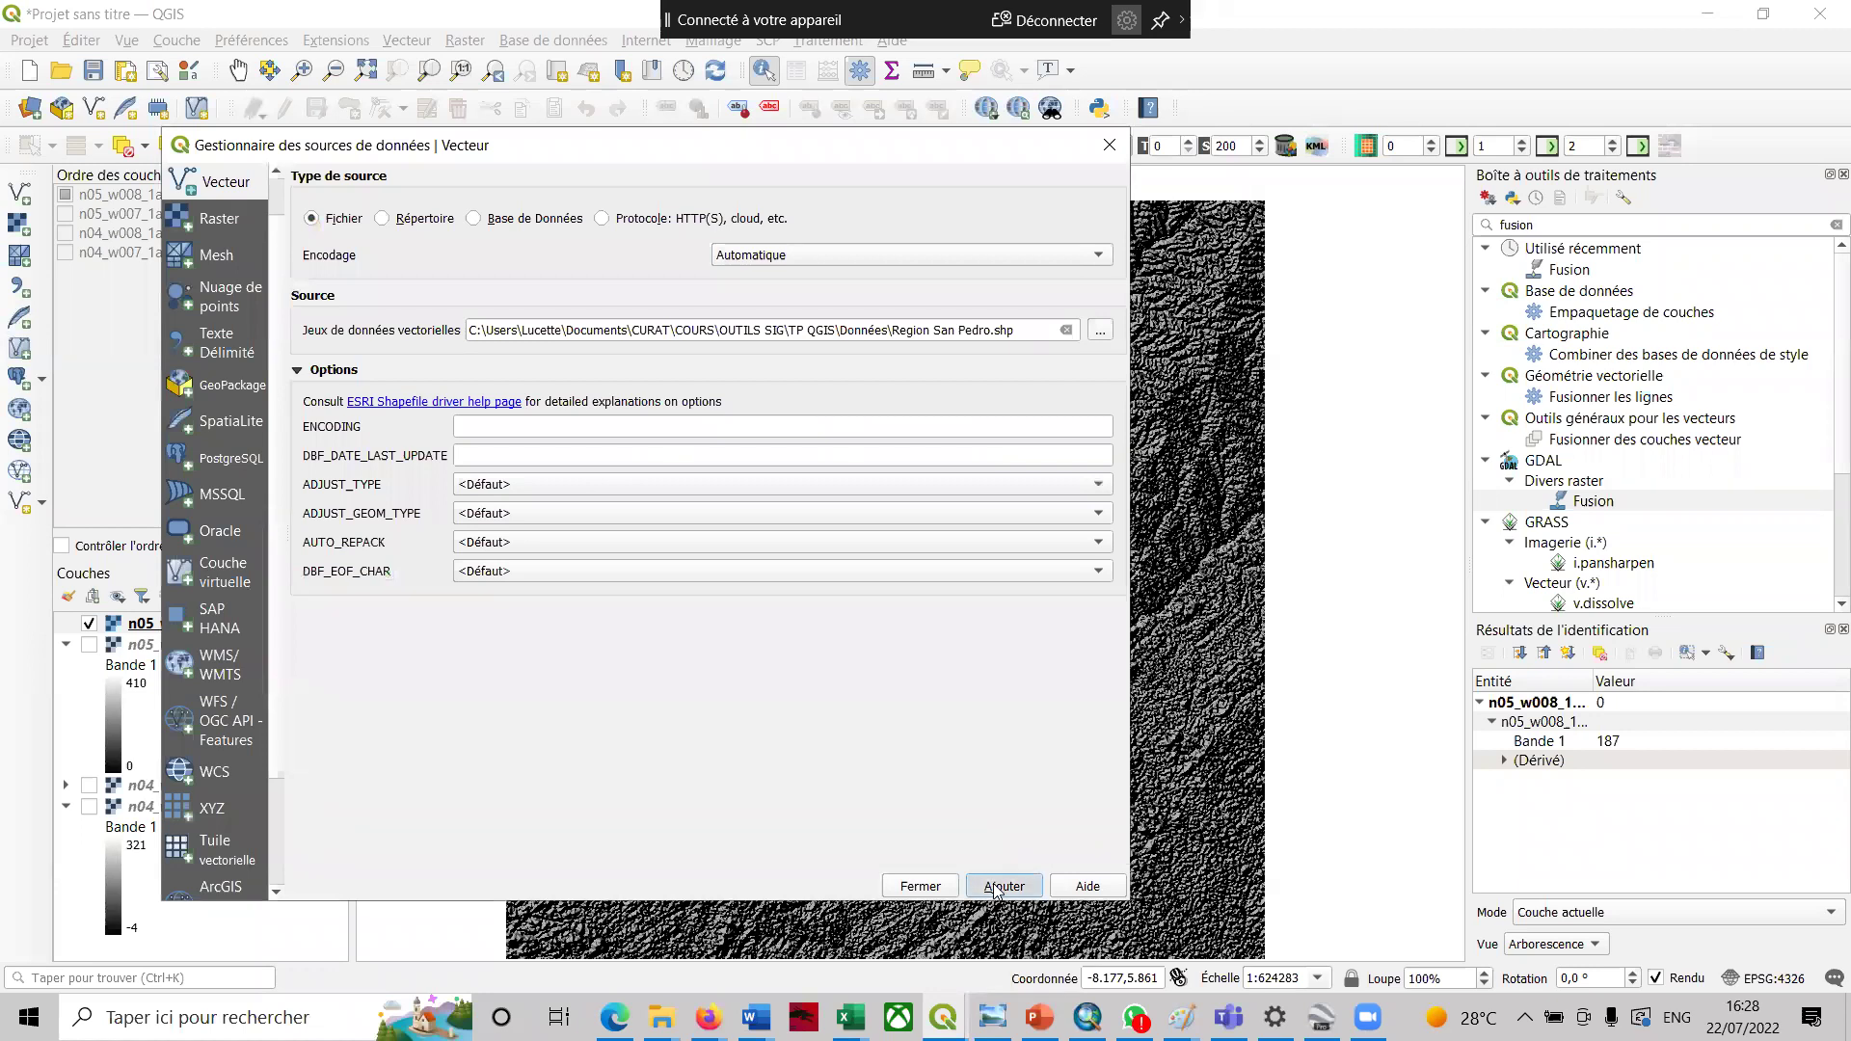
left_click(917, 884)
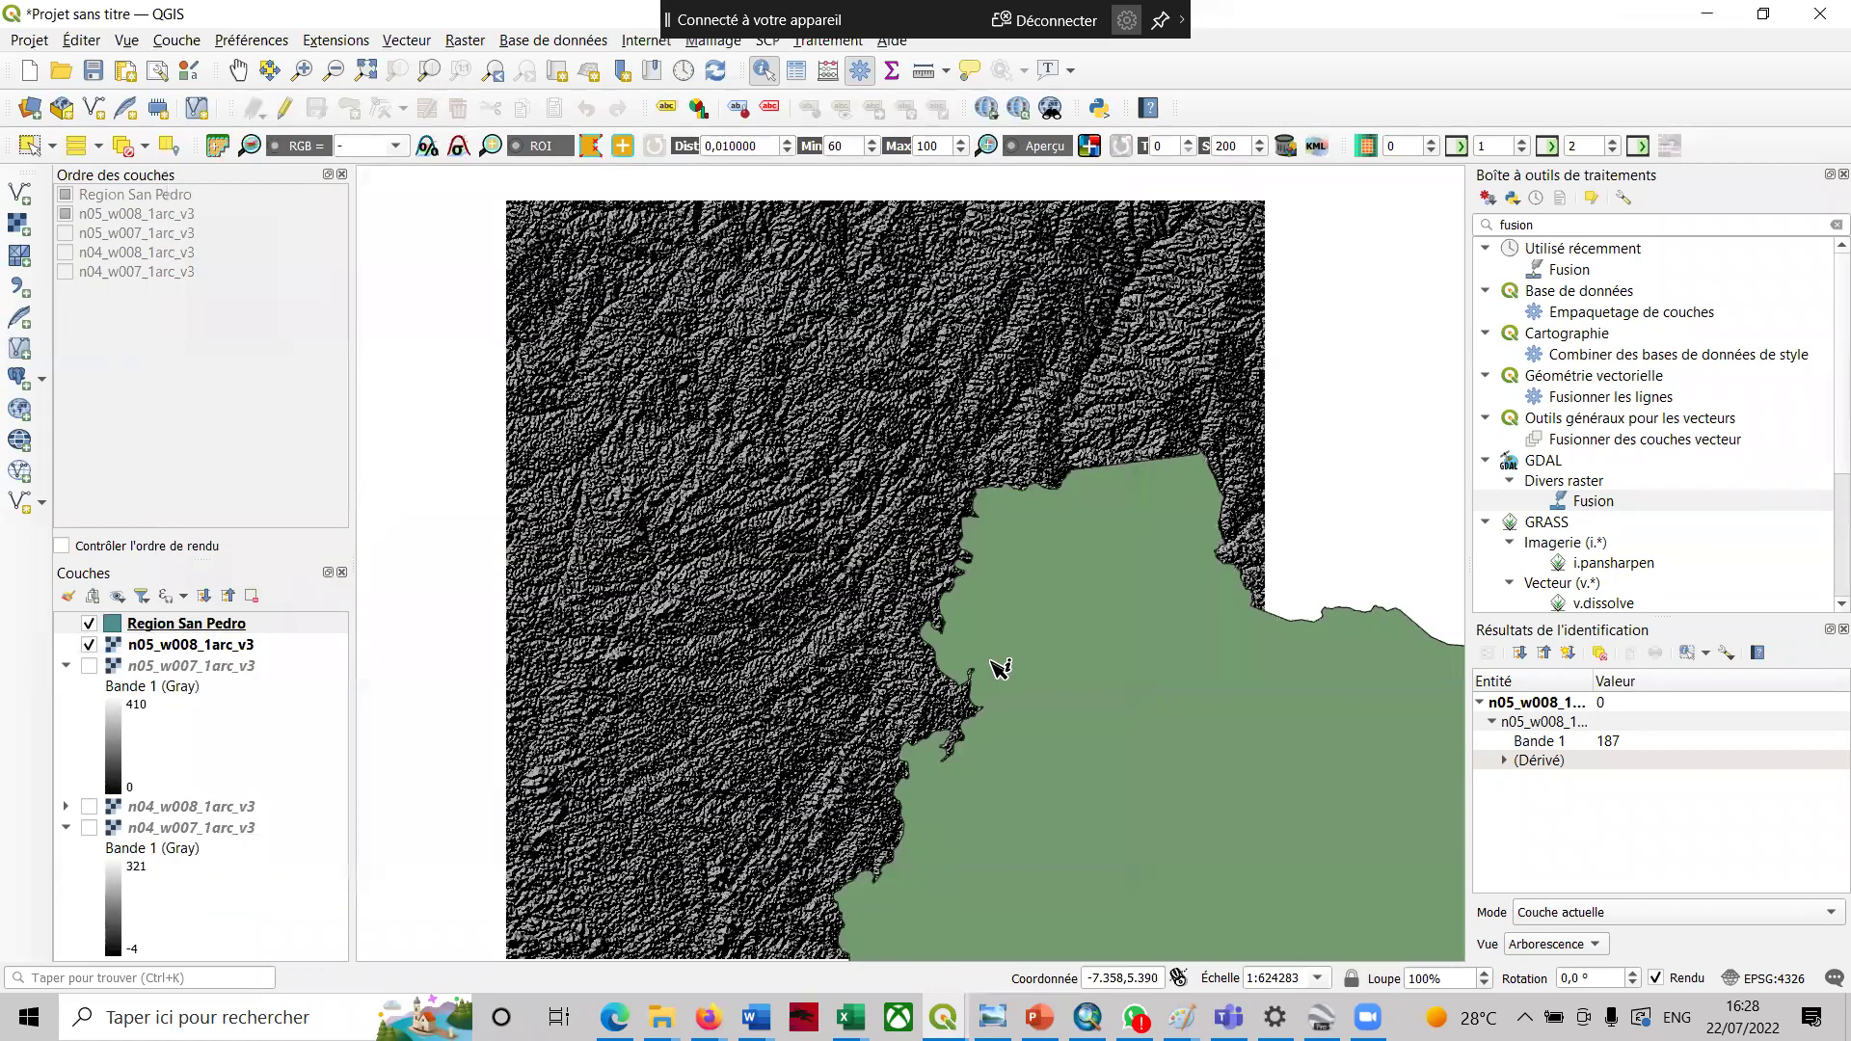
- Pan the map to bring more of the shaded relief west of San Pedro into view
left_click(238, 71)
left_click_drag(966, 562, 607, 299)
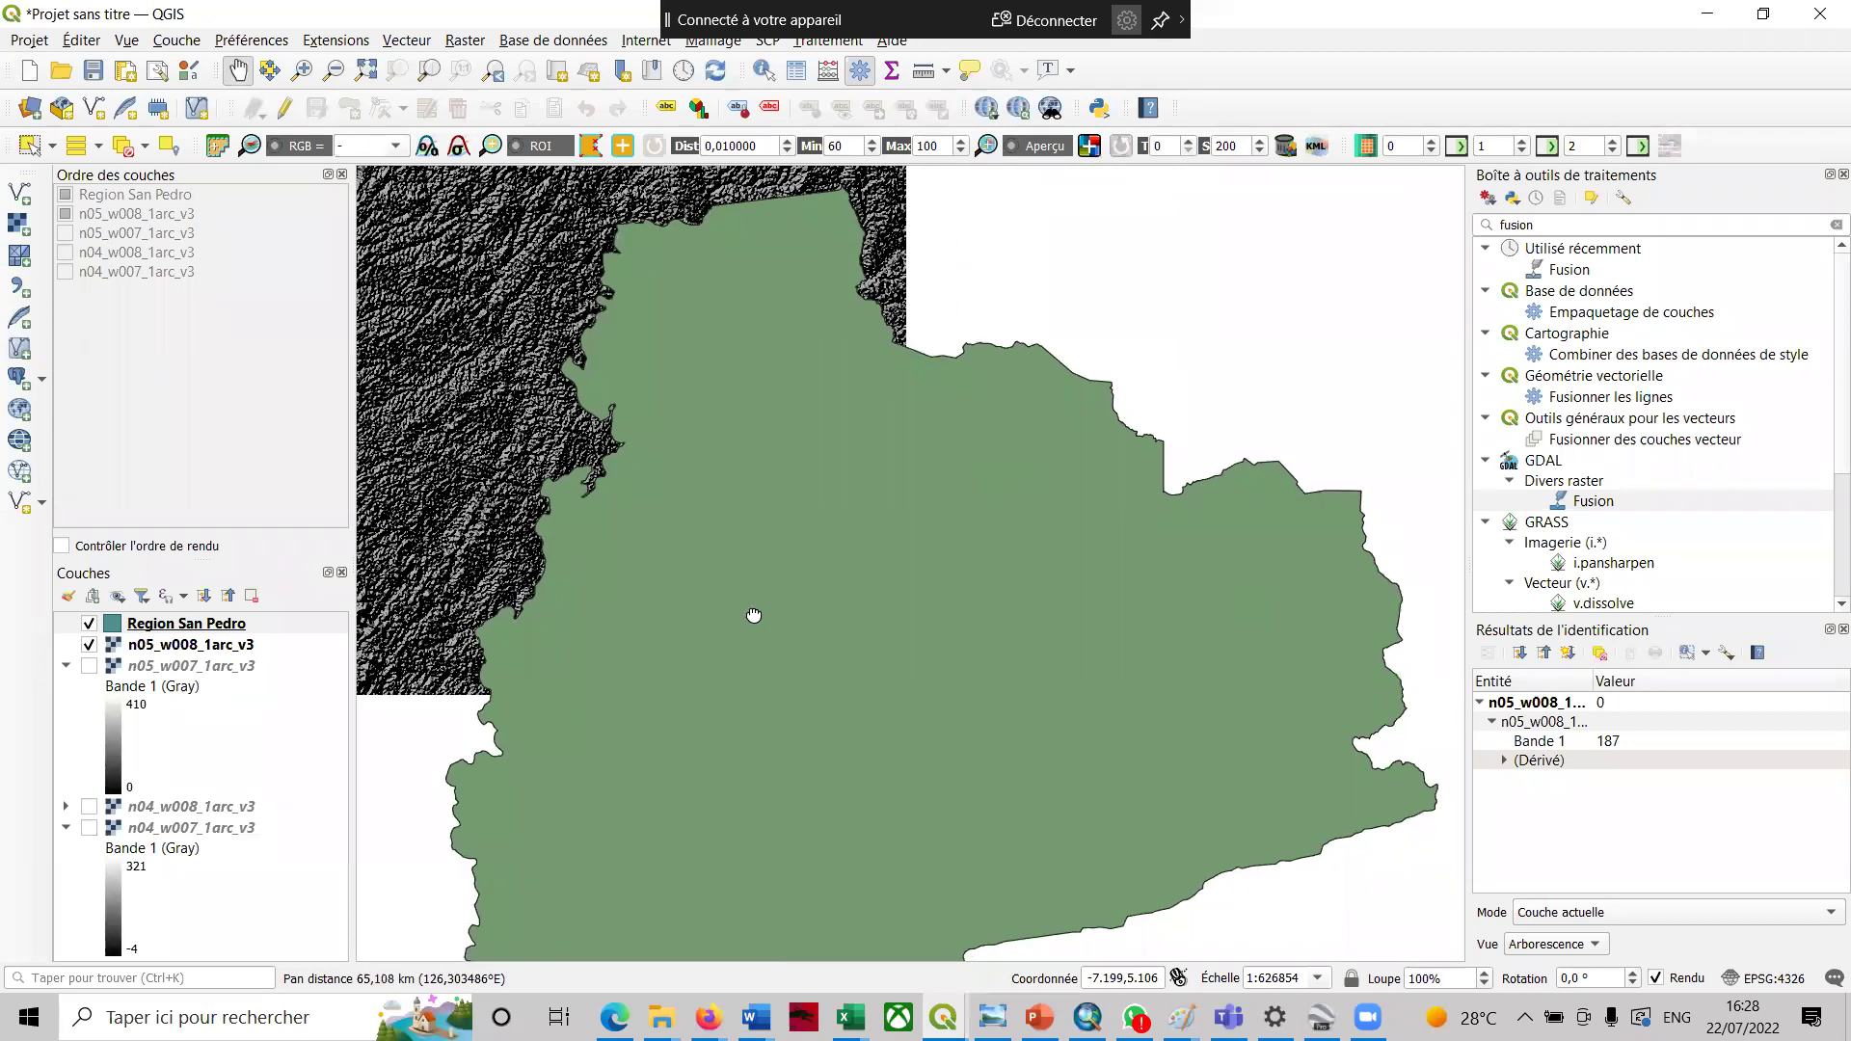
left_click_drag(755, 517, 806, 376)
left_click_drag(824, 515, 876, 686)
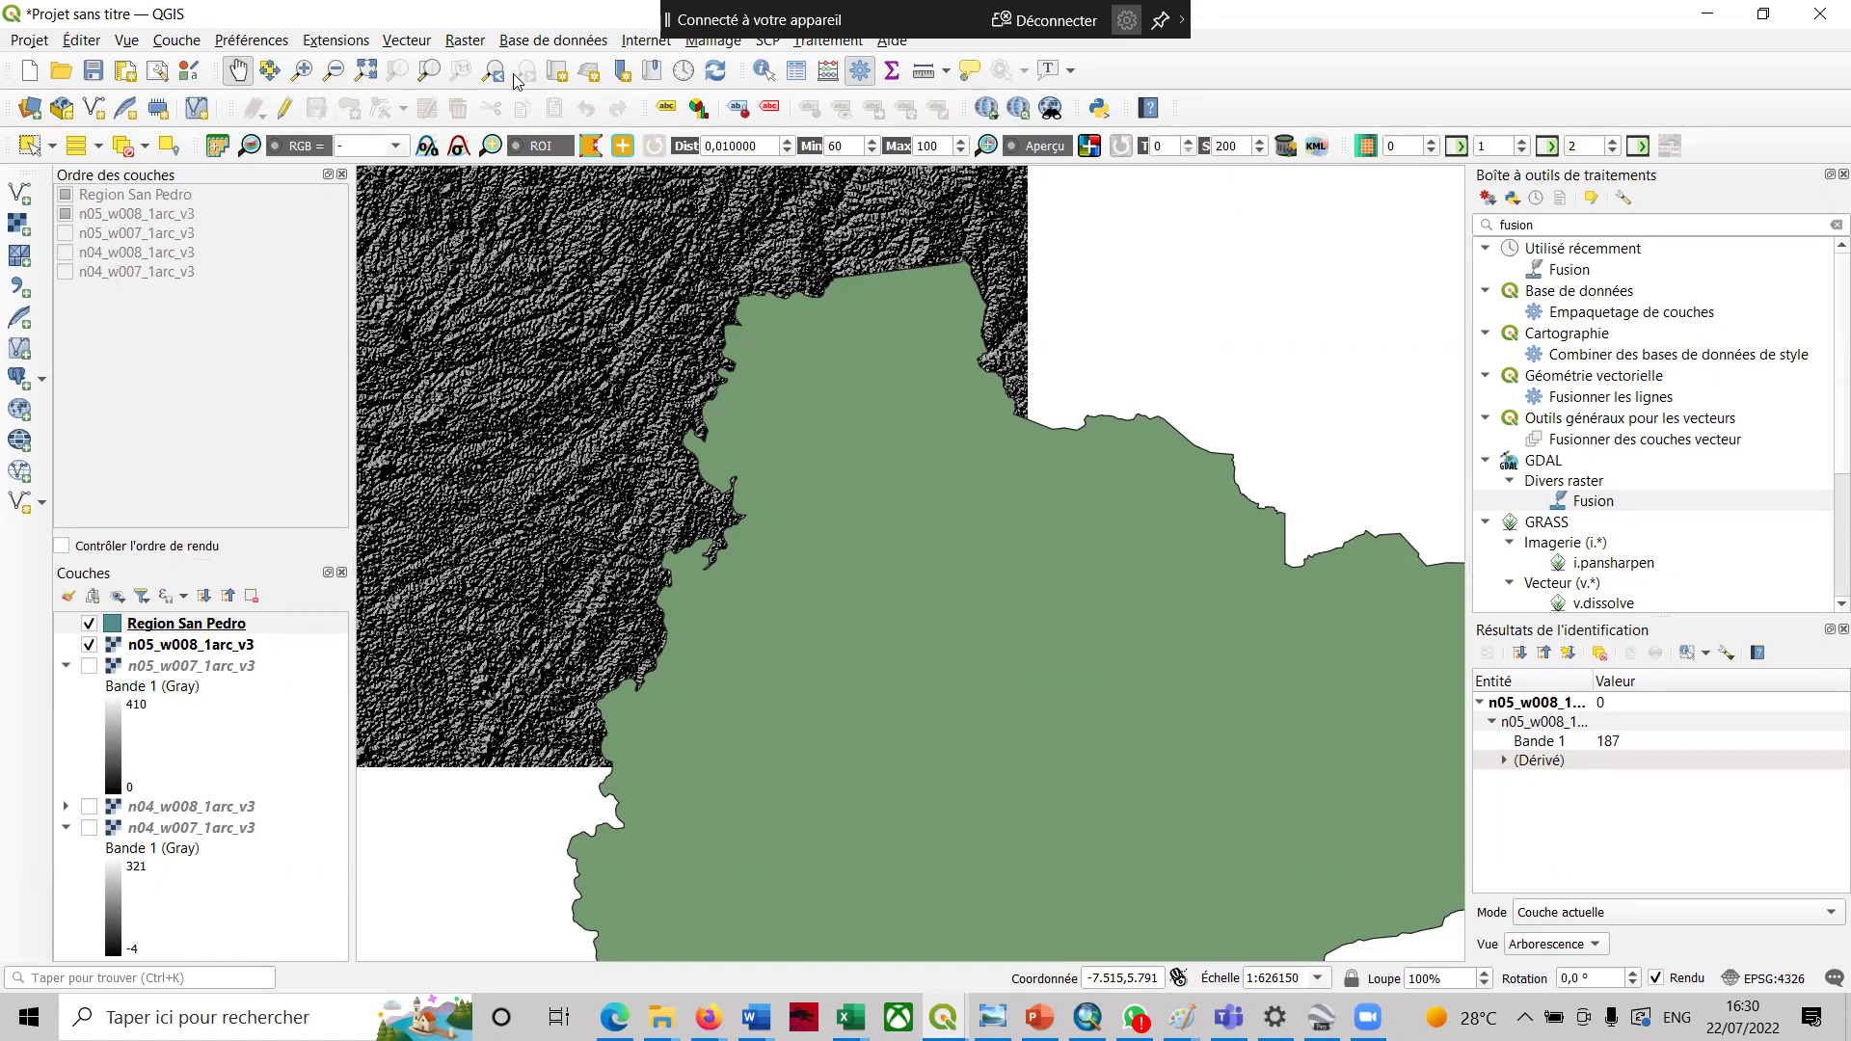
left_click(467, 43)
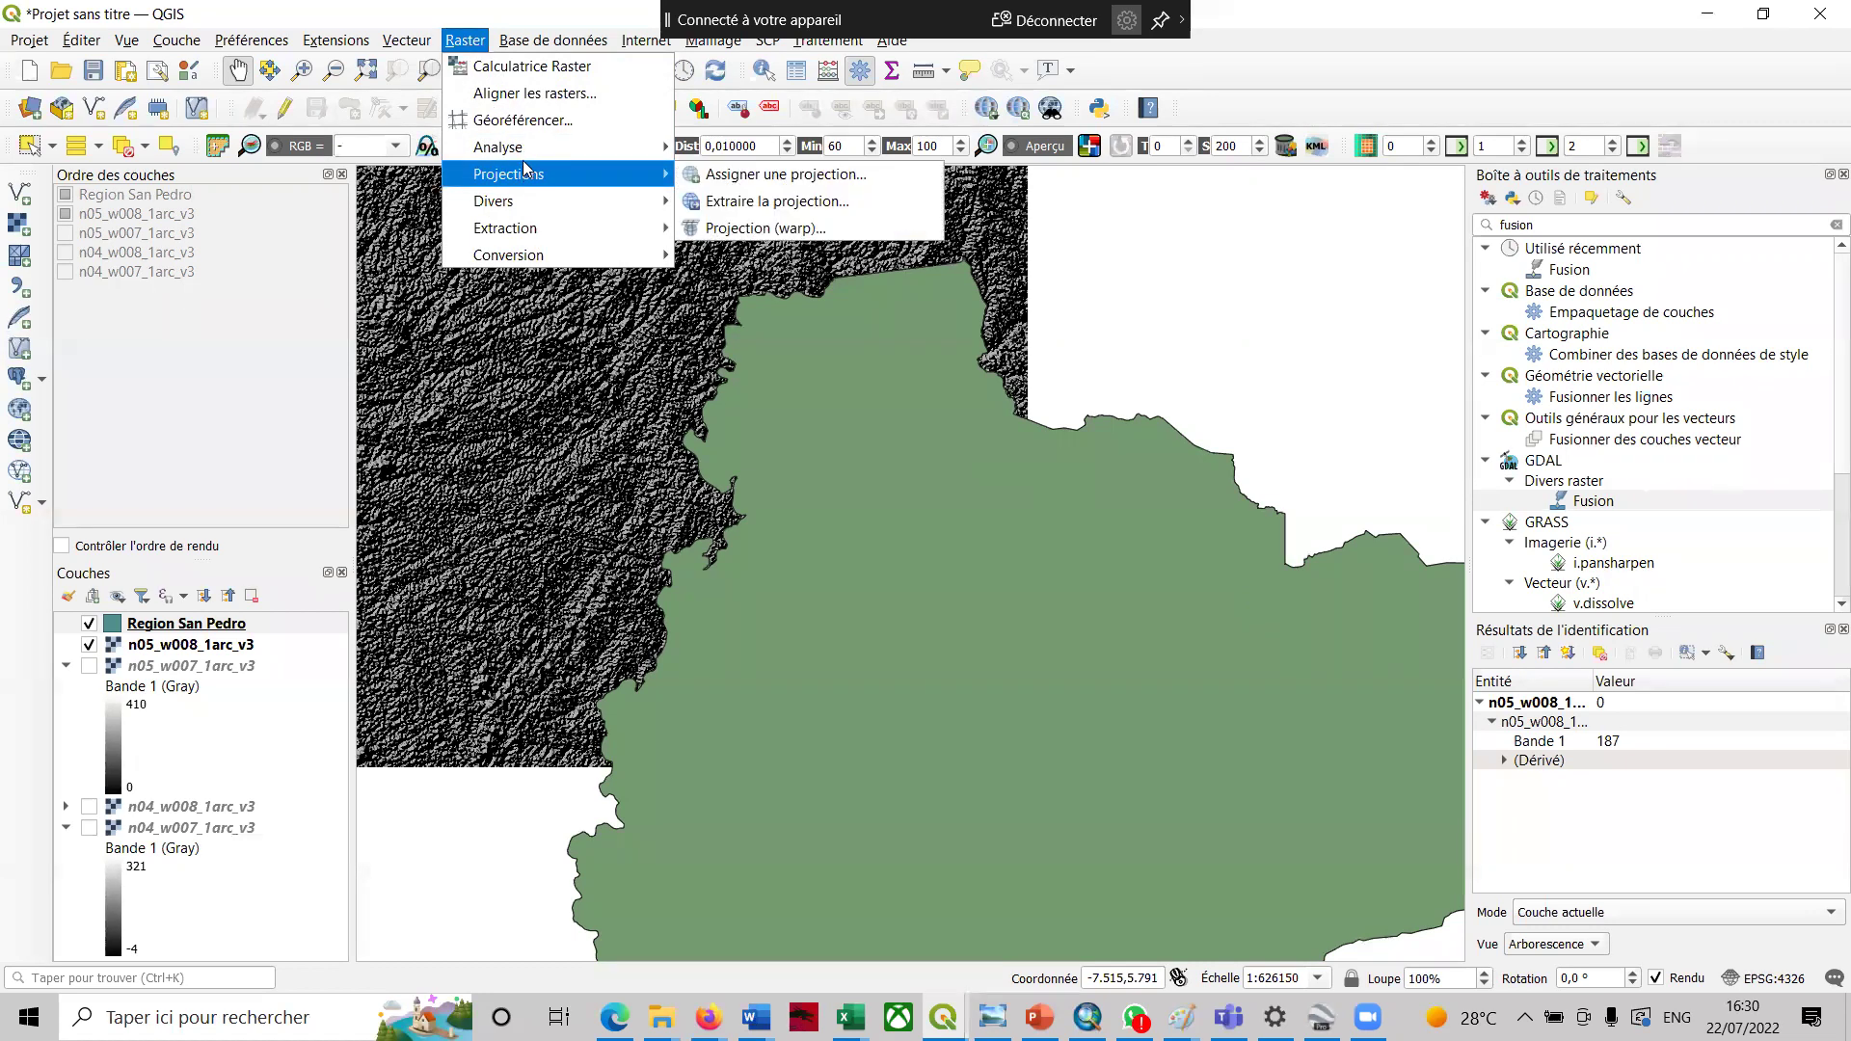
- Launch Raster > Extraction > Découper un raster selon une couche de masque
mouse_move(527, 153)
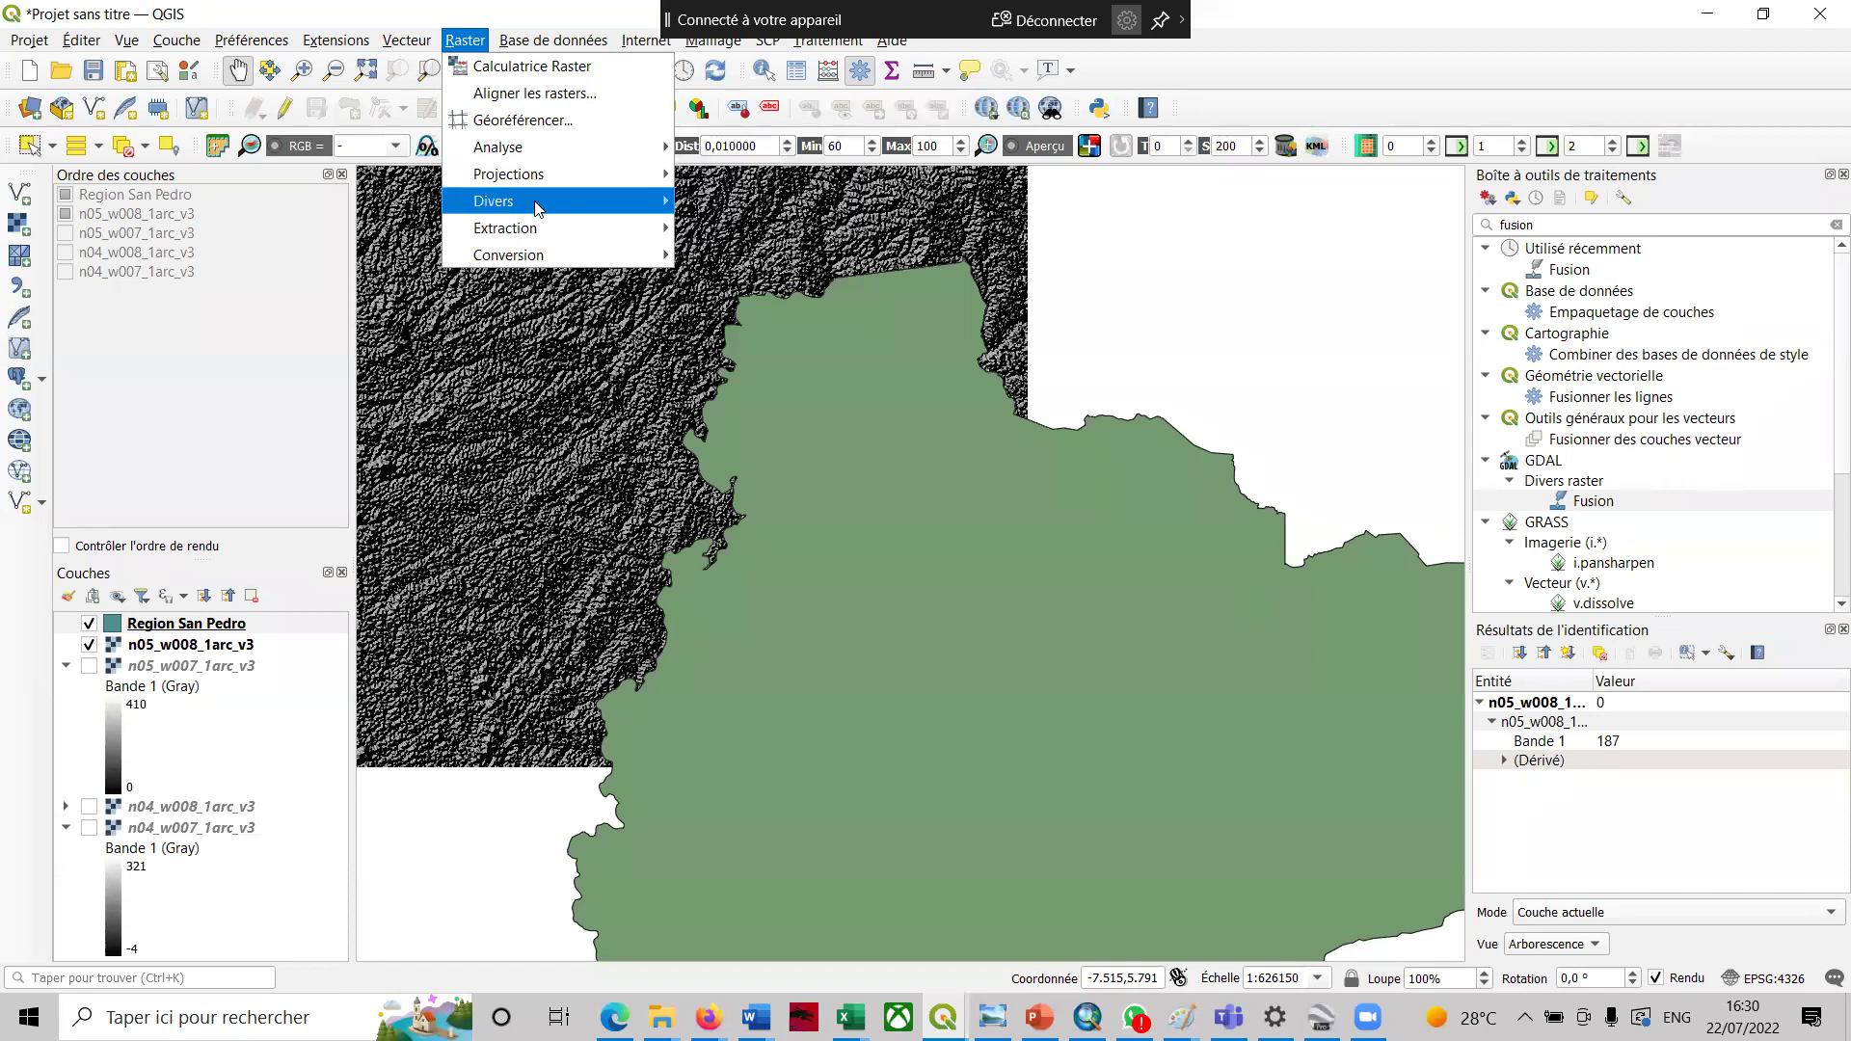
mouse_move(622, 234)
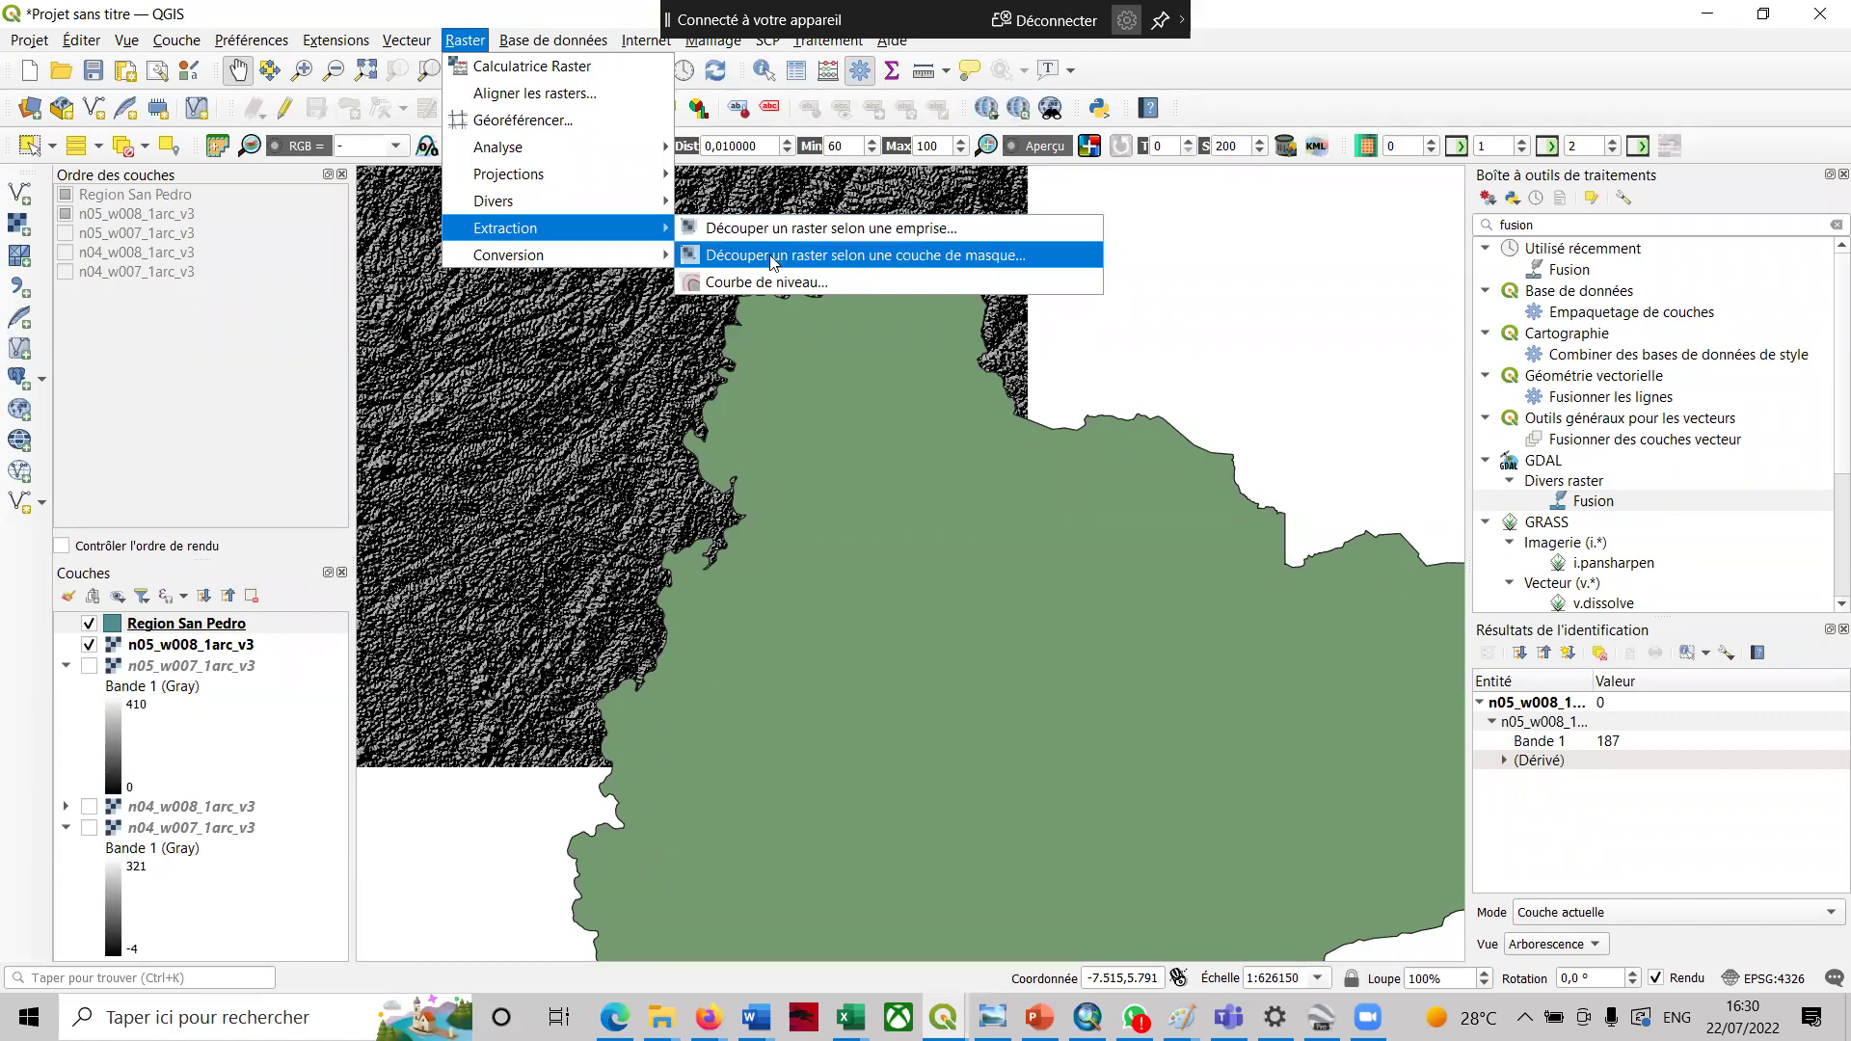
left_click(773, 257)
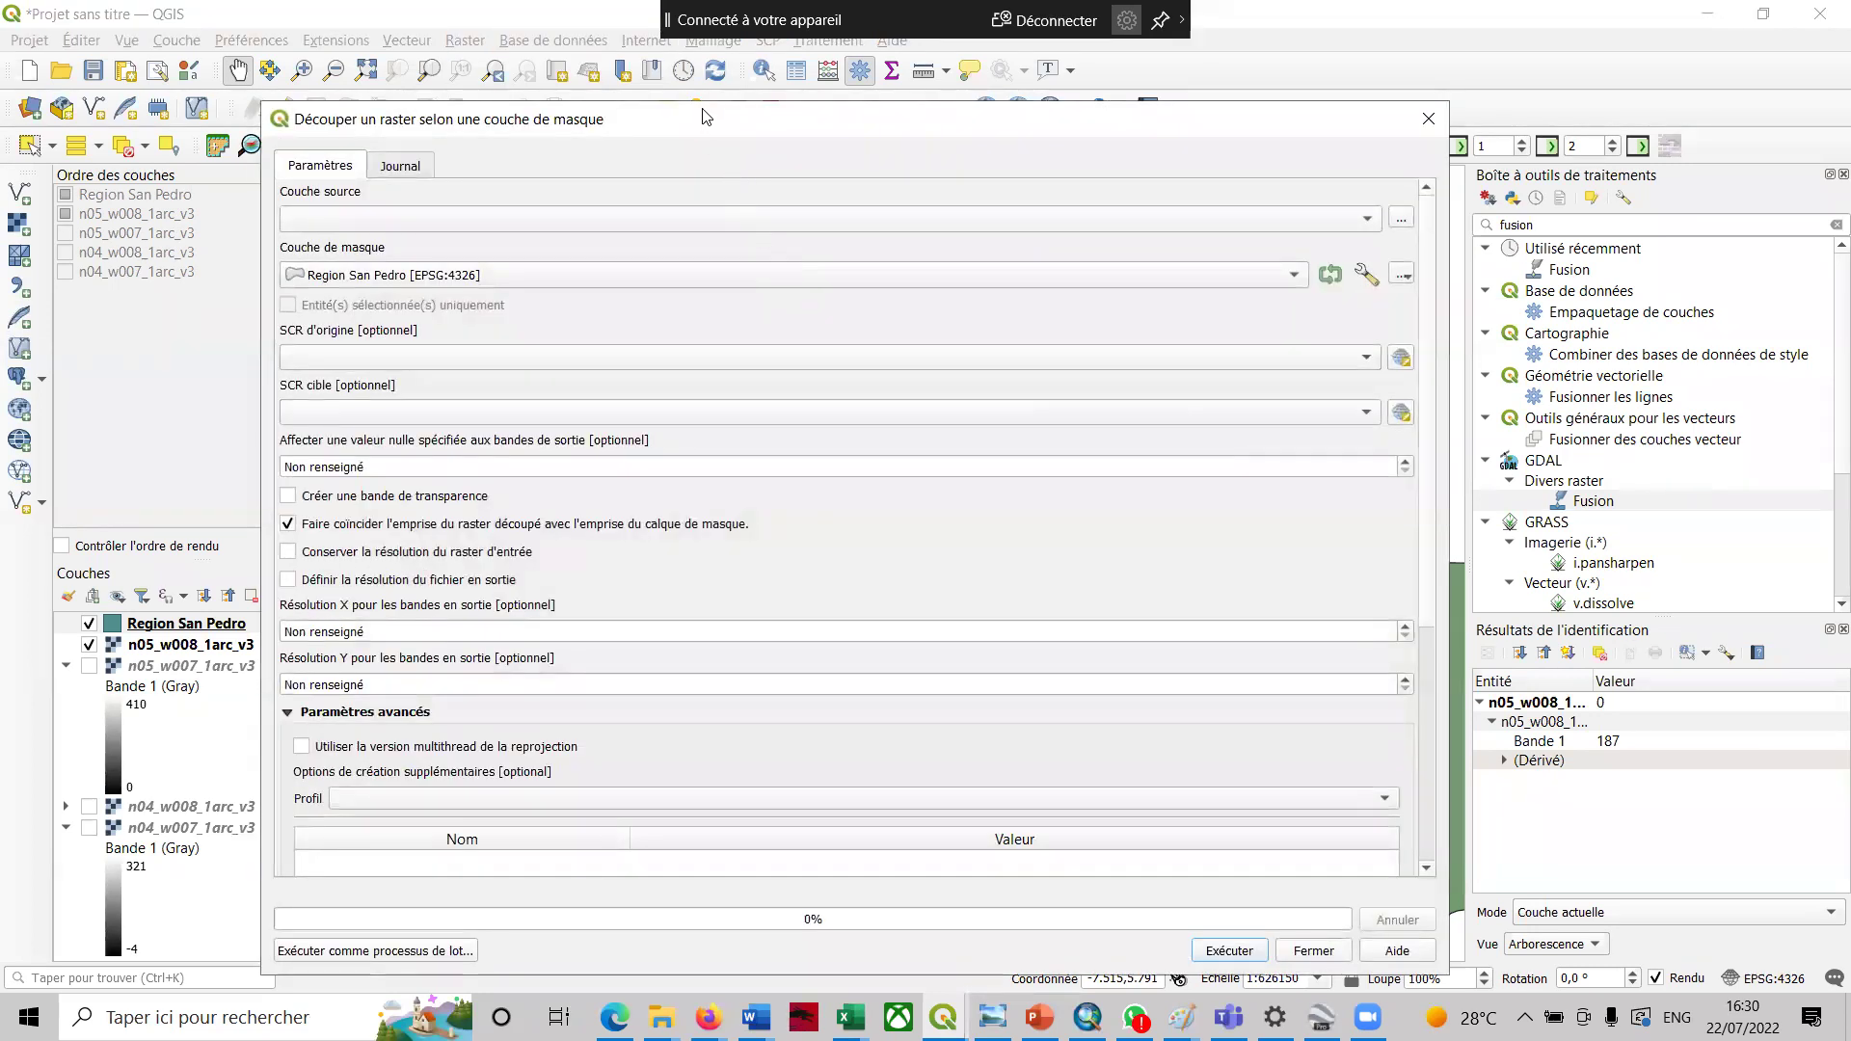
- Set Couche source to n05_w008_1arc_v3 and run the clip by the San Pedro mask
left_click_drag(703, 117, 699, 91)
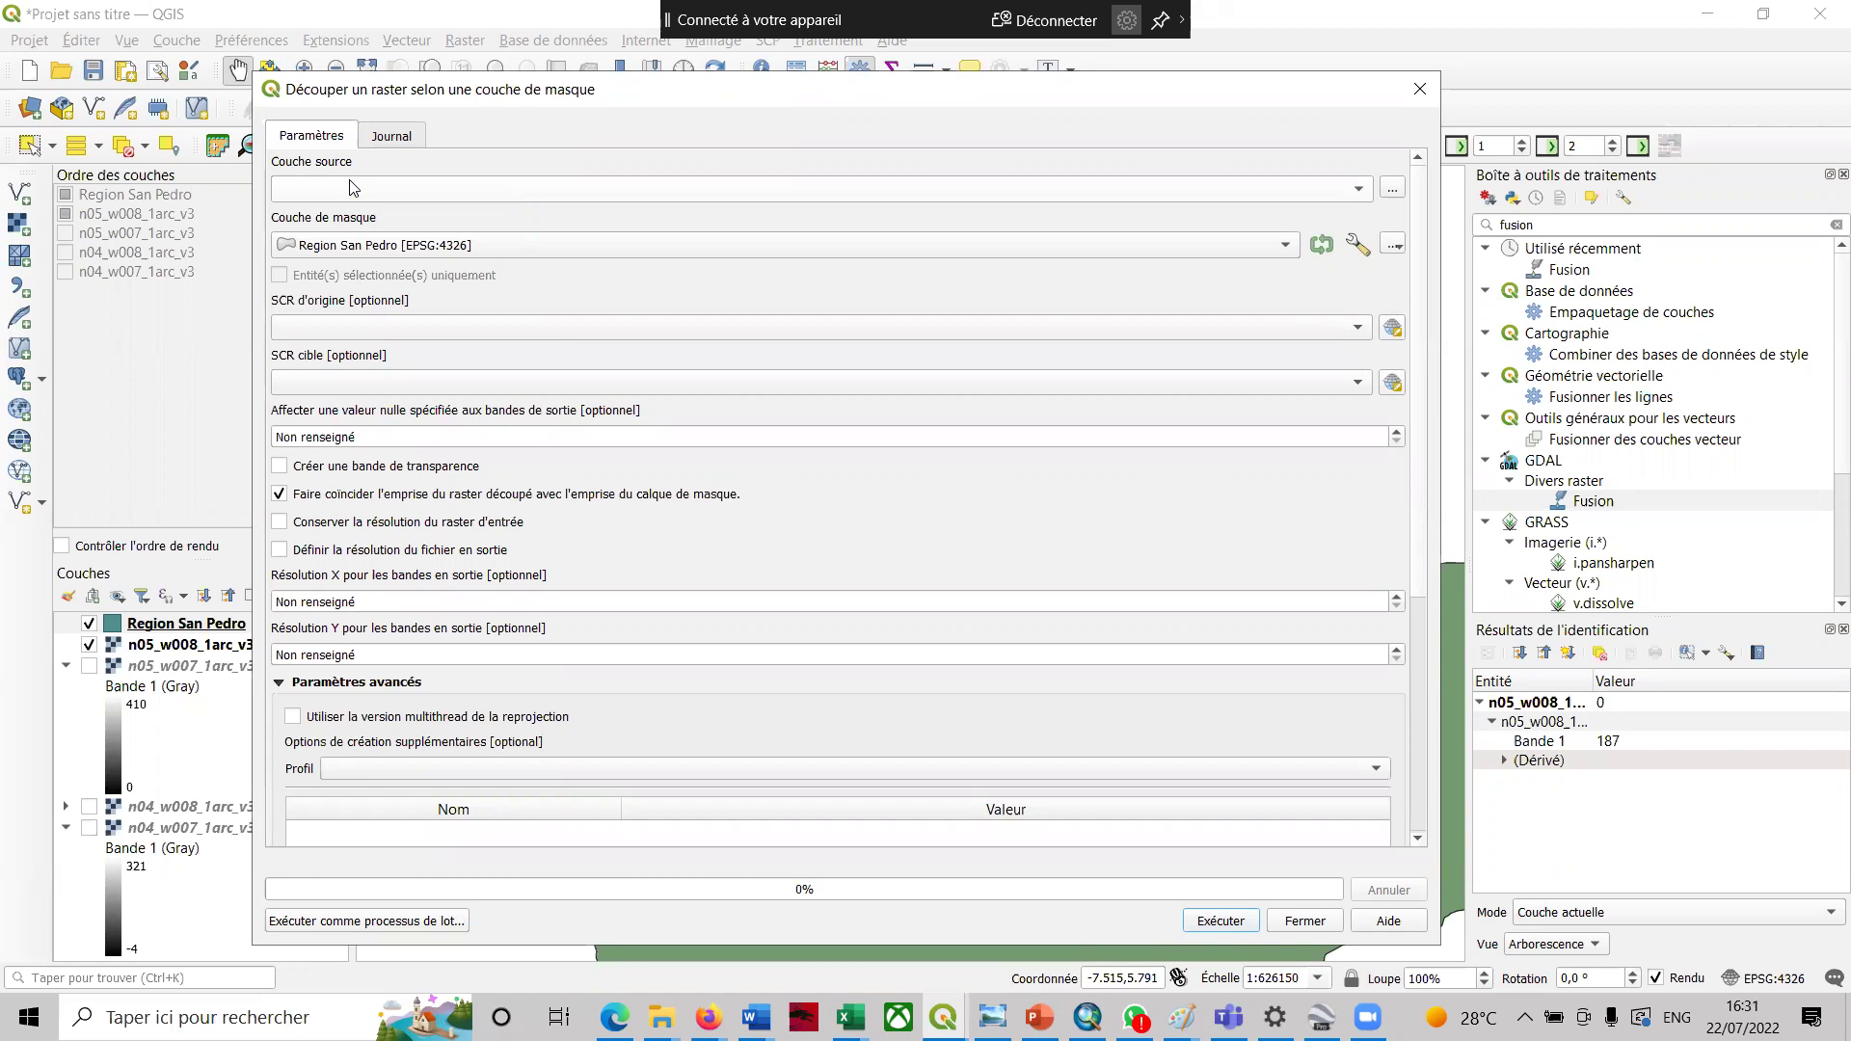
left_click(352, 187)
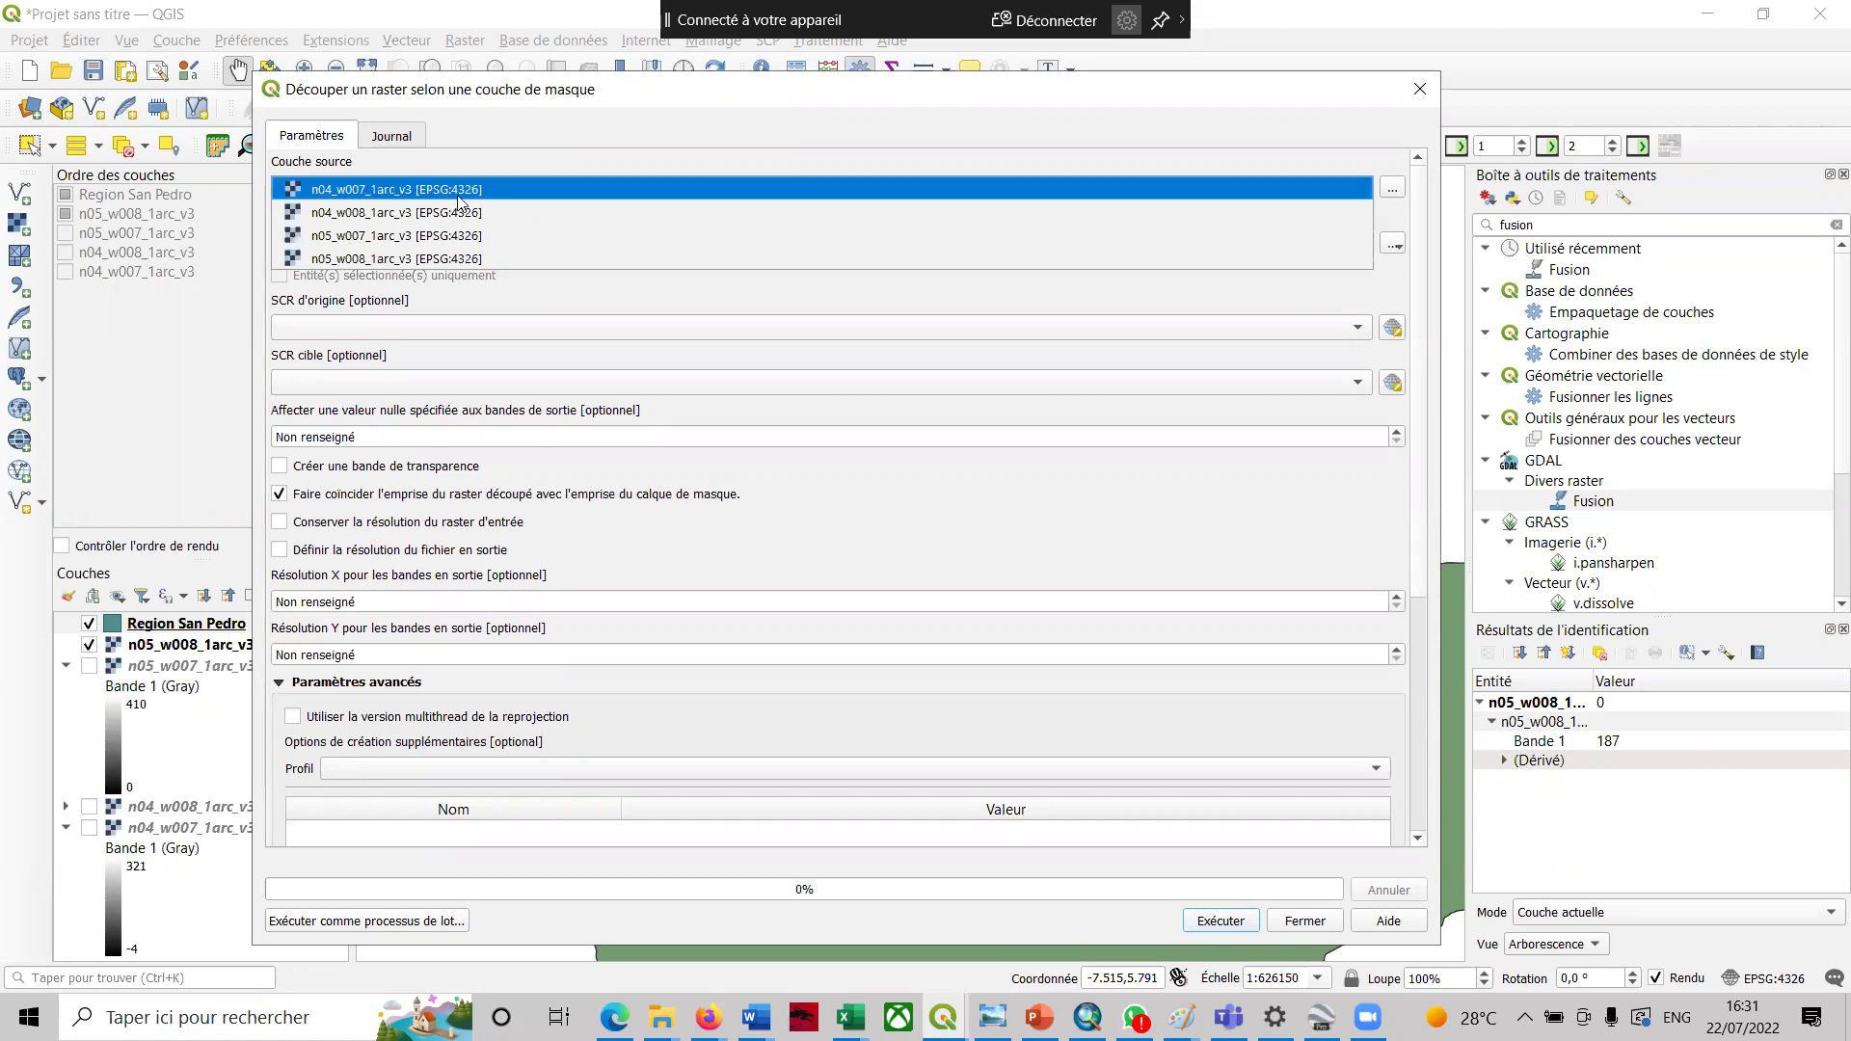
left_click(446, 259)
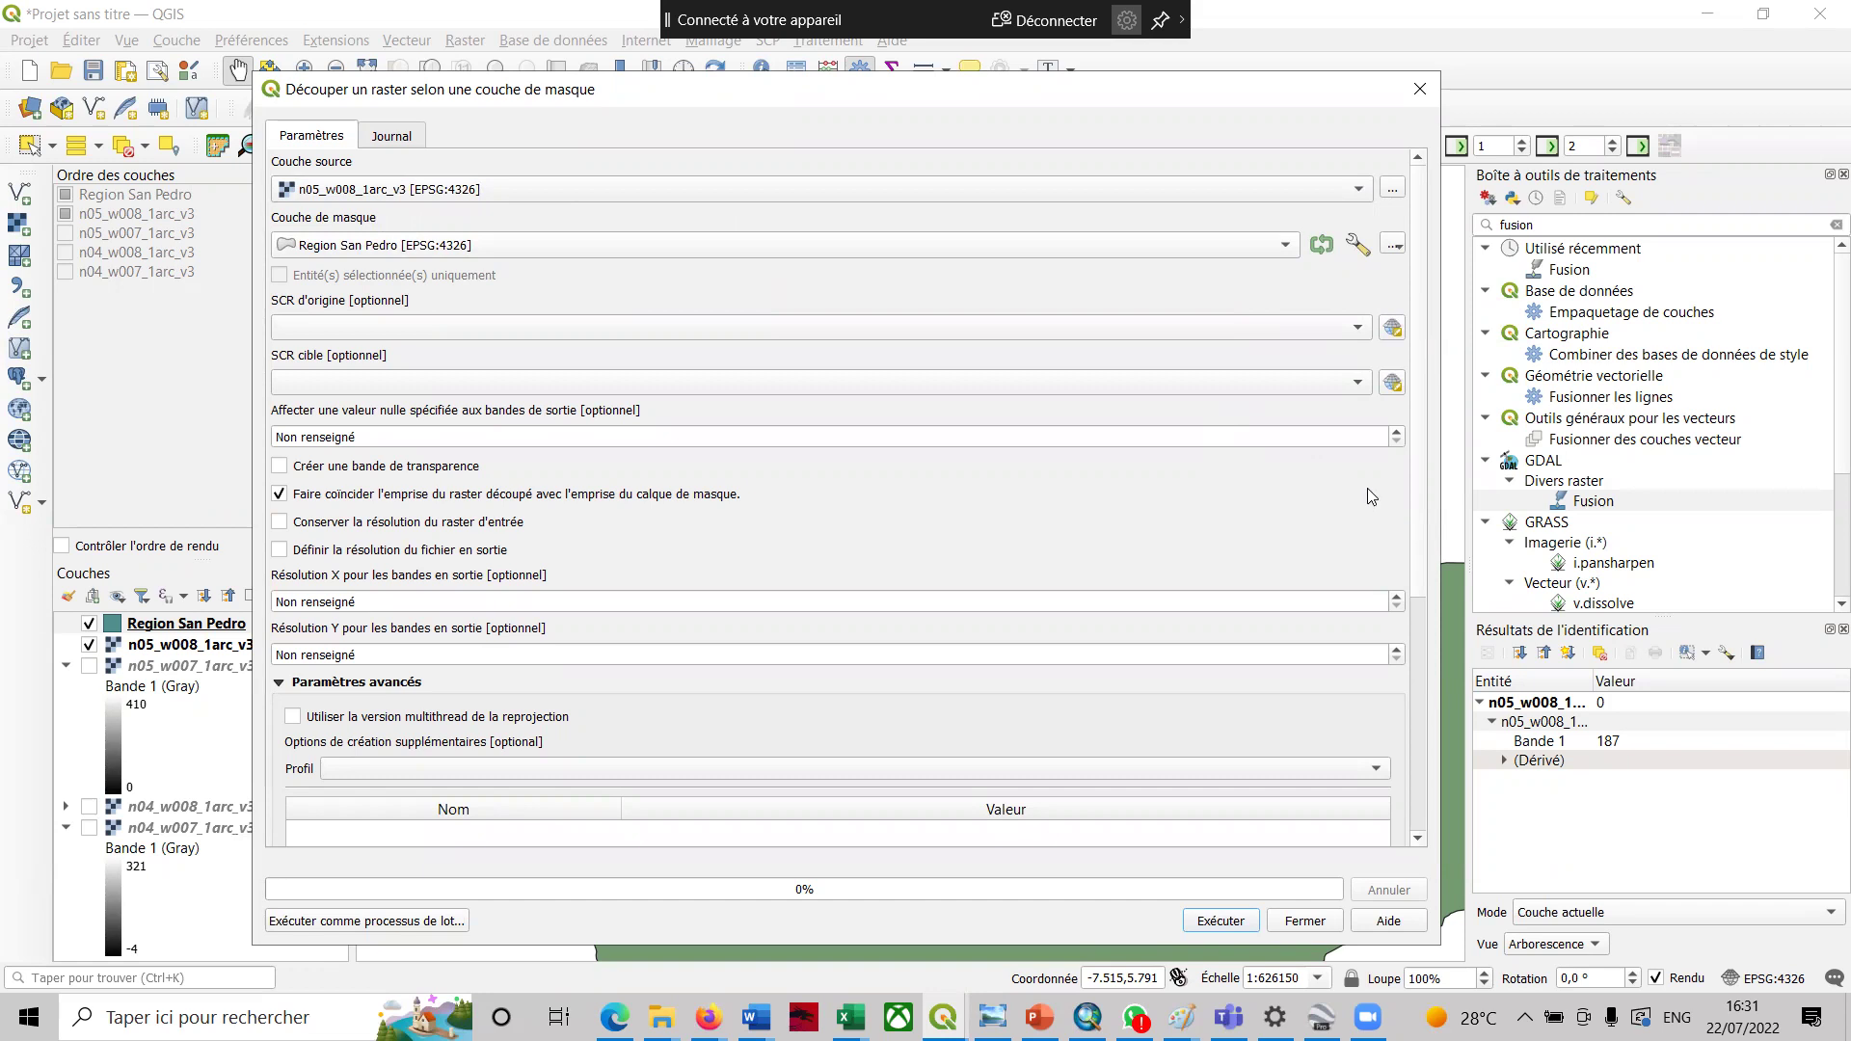
left_click_drag(1329, 91, 1323, 32)
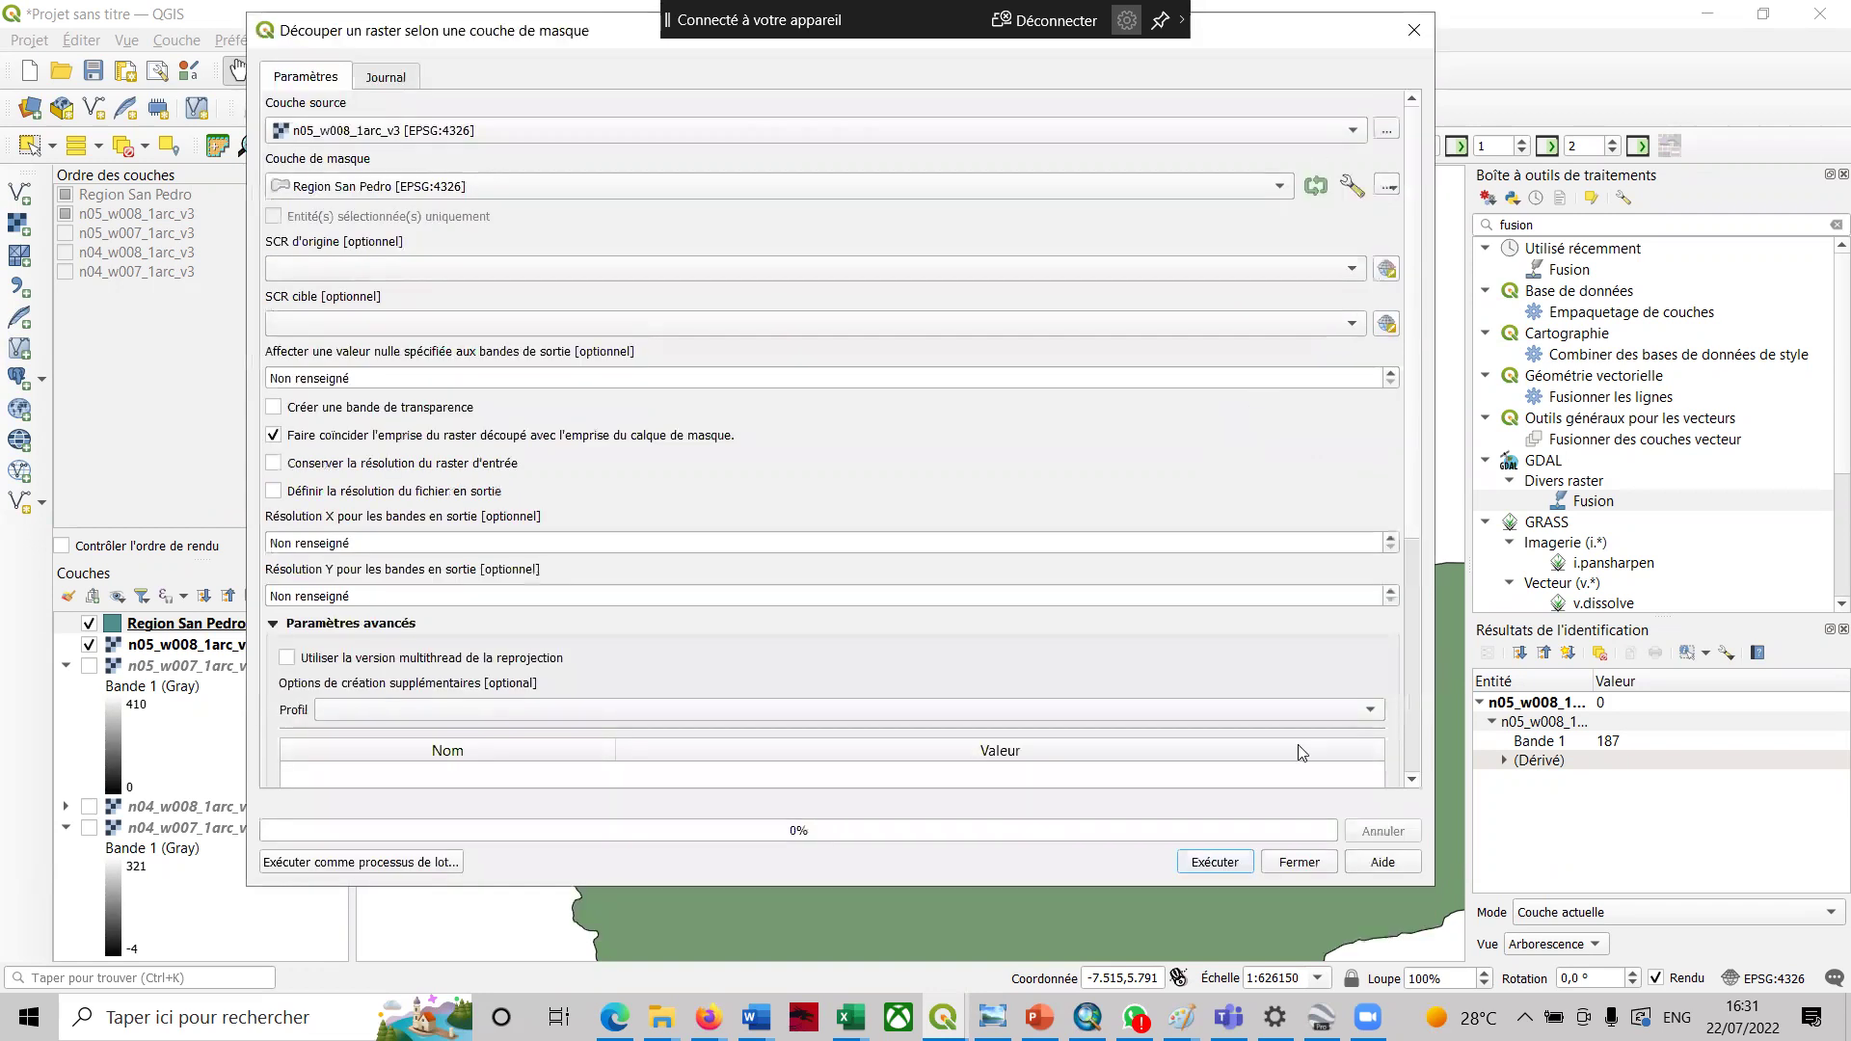
left_click(1217, 862)
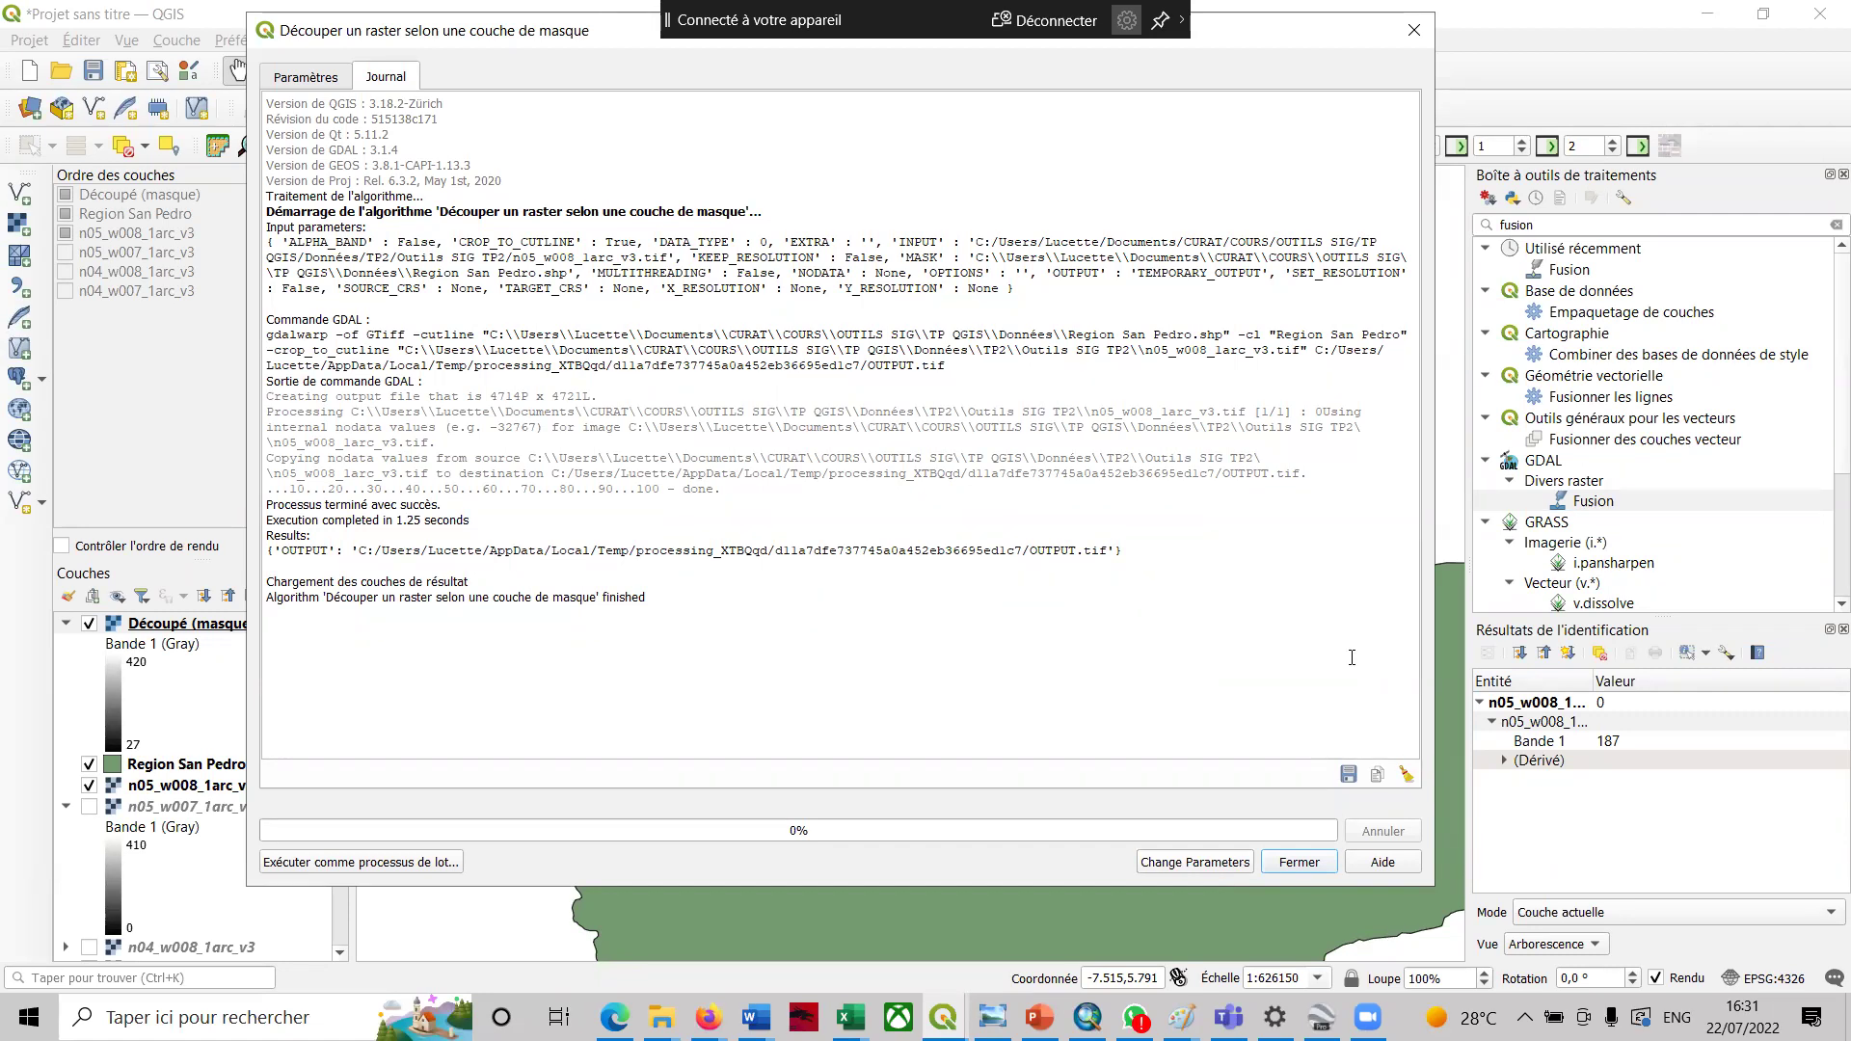
- Close the clip-by-mask dialog
left_click(1297, 862)
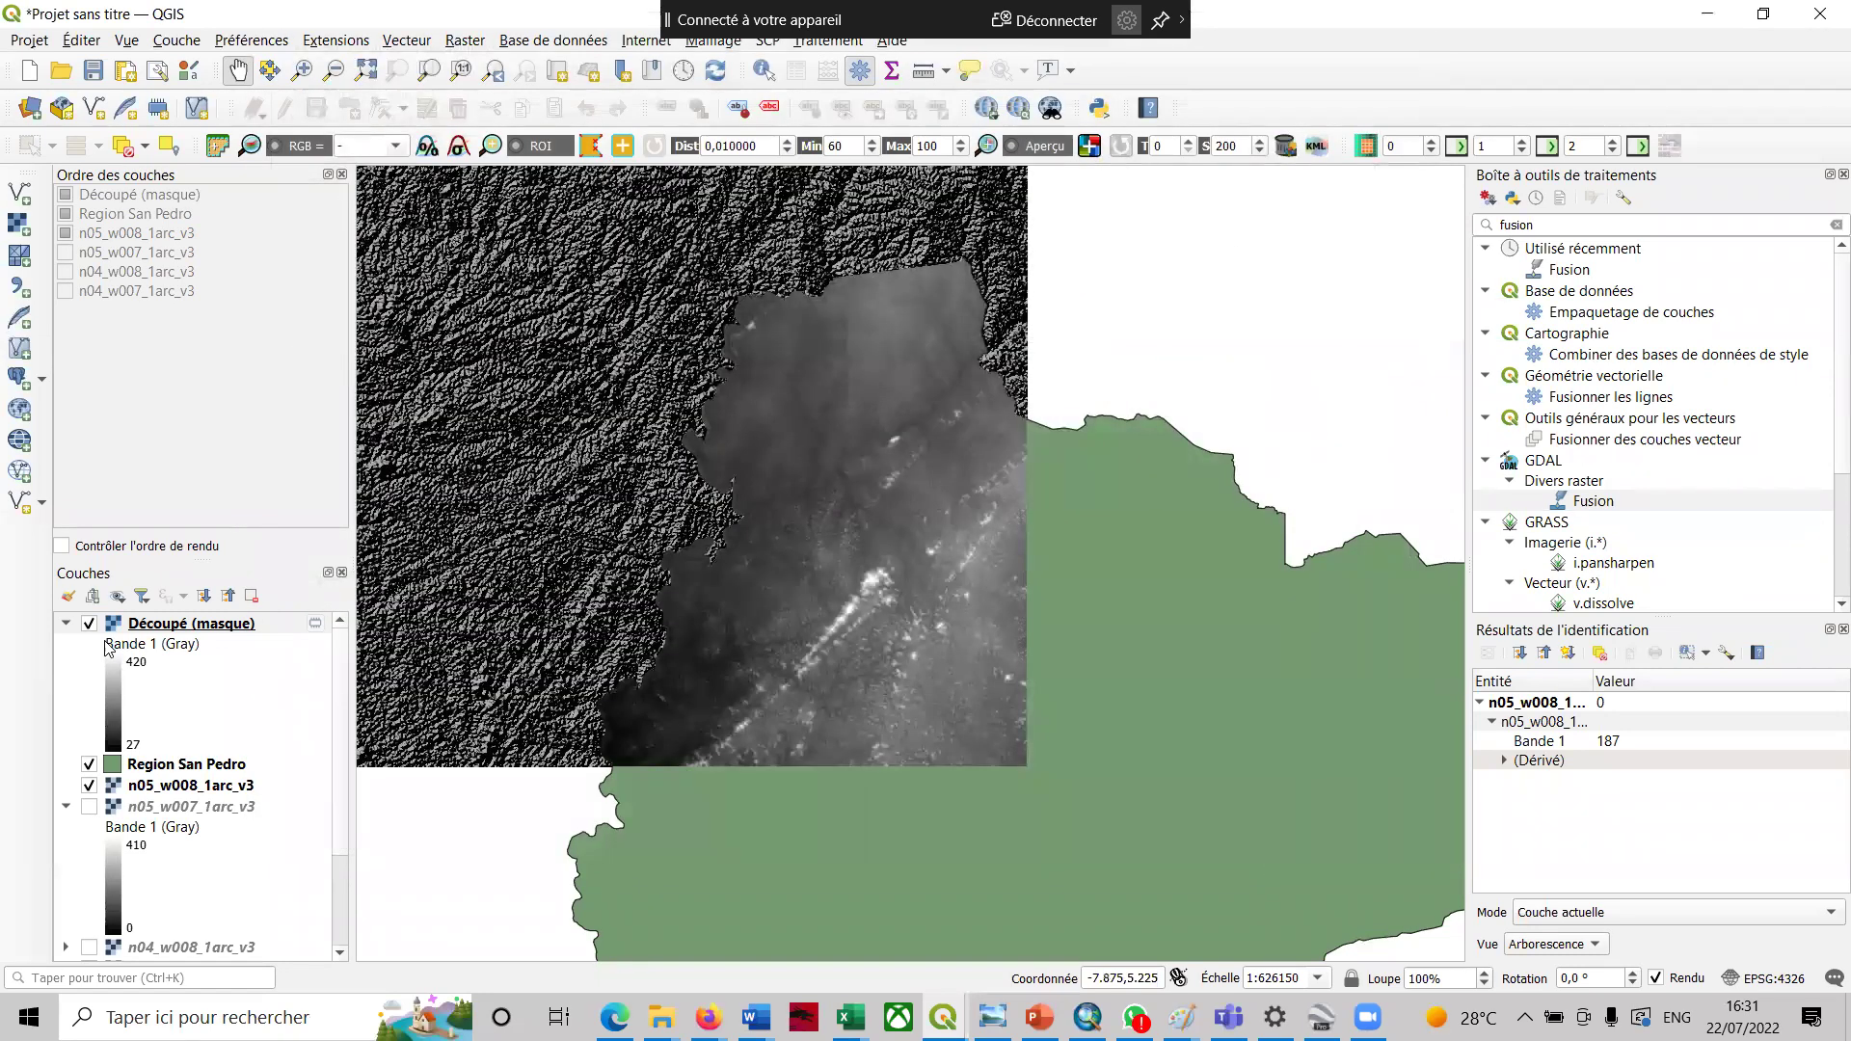
- Hide n05_w008_1arc_v3 and test layer order, keeping Découpé (masque) above Region San Pedro
left_click(91, 786)
left_click(88, 765)
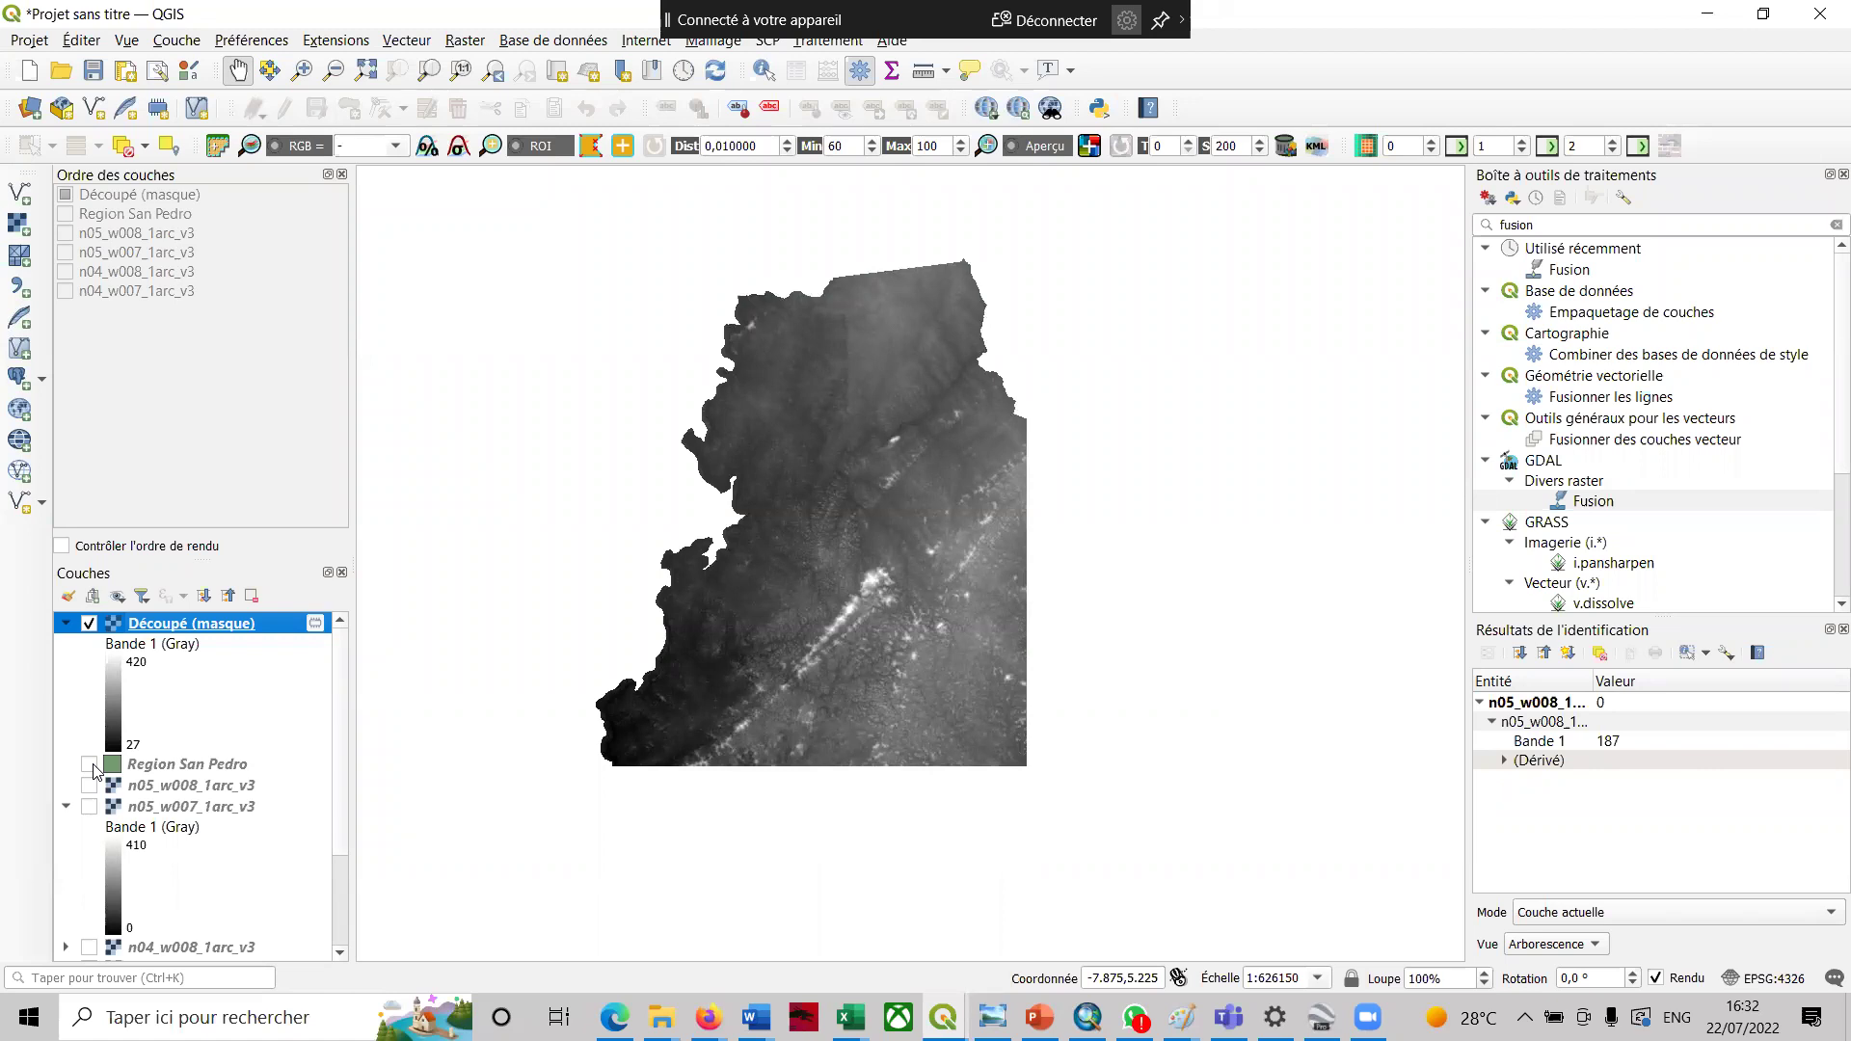
left_click(90, 766)
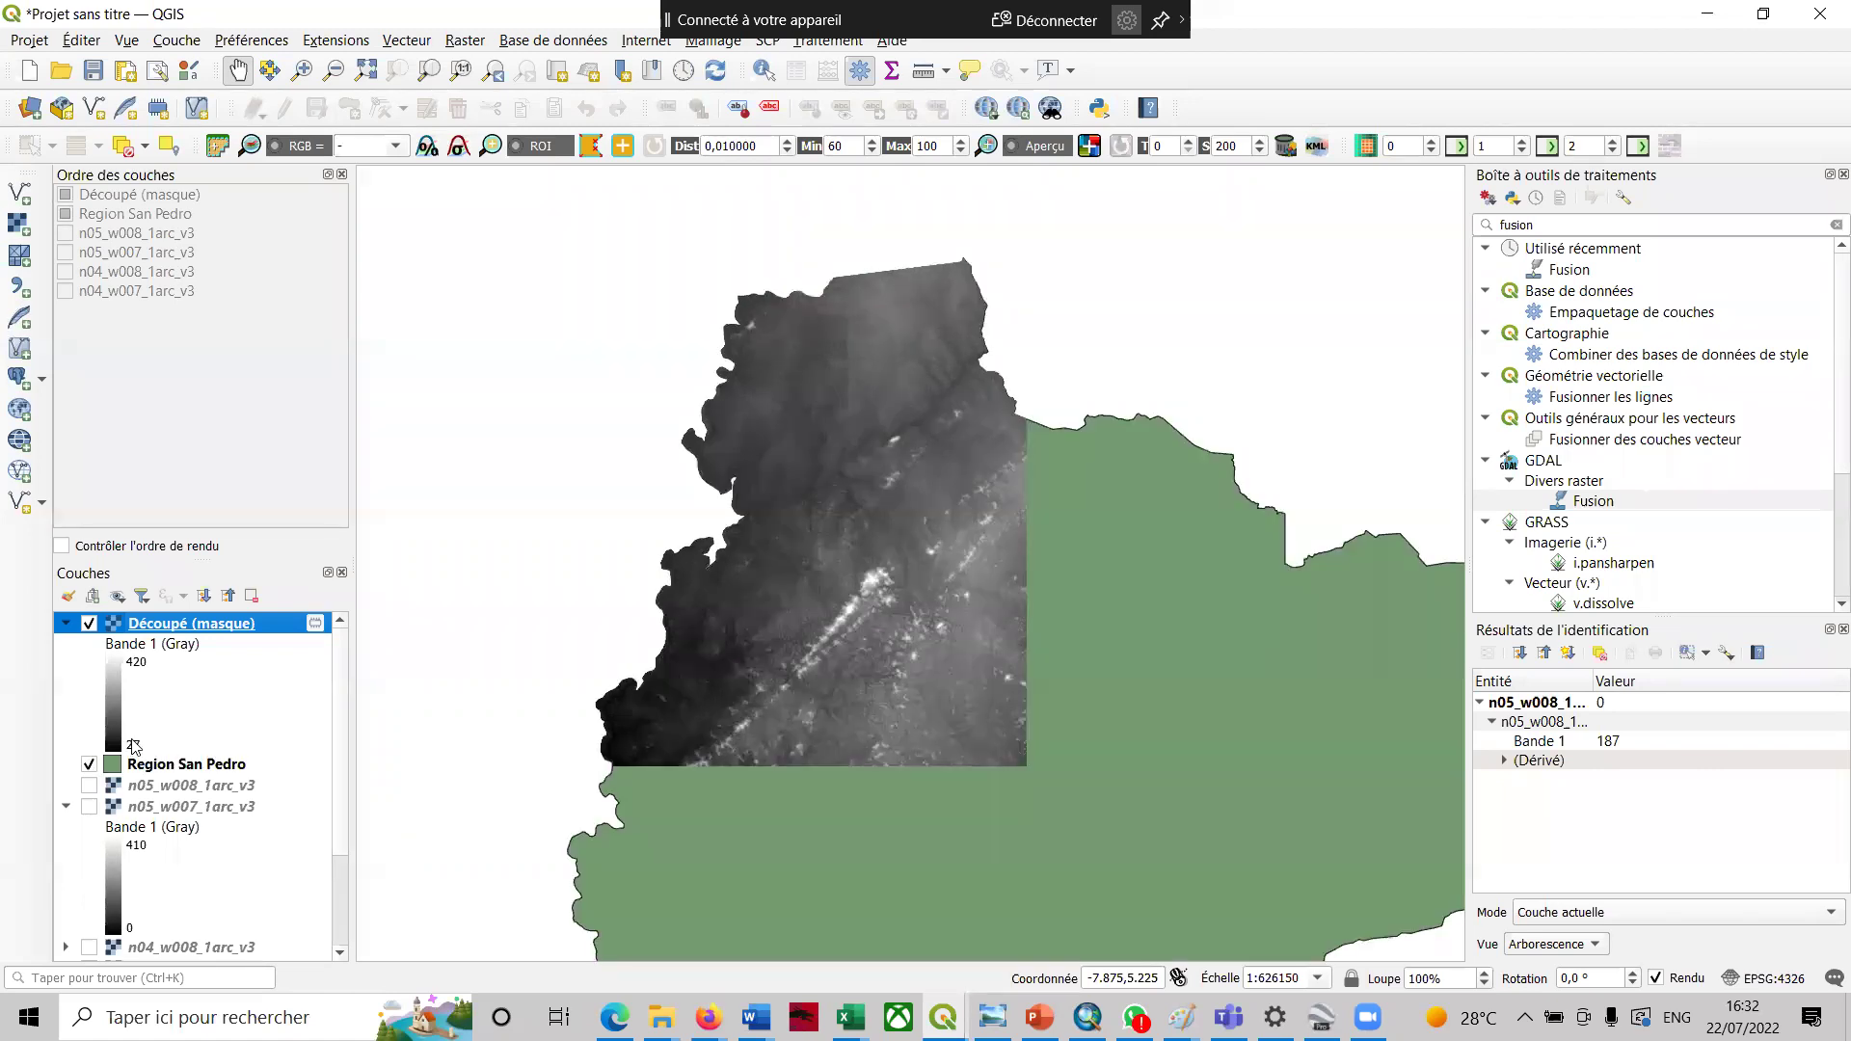
left_click(155, 767)
left_click_drag(159, 637, 162, 627)
left_click(158, 649)
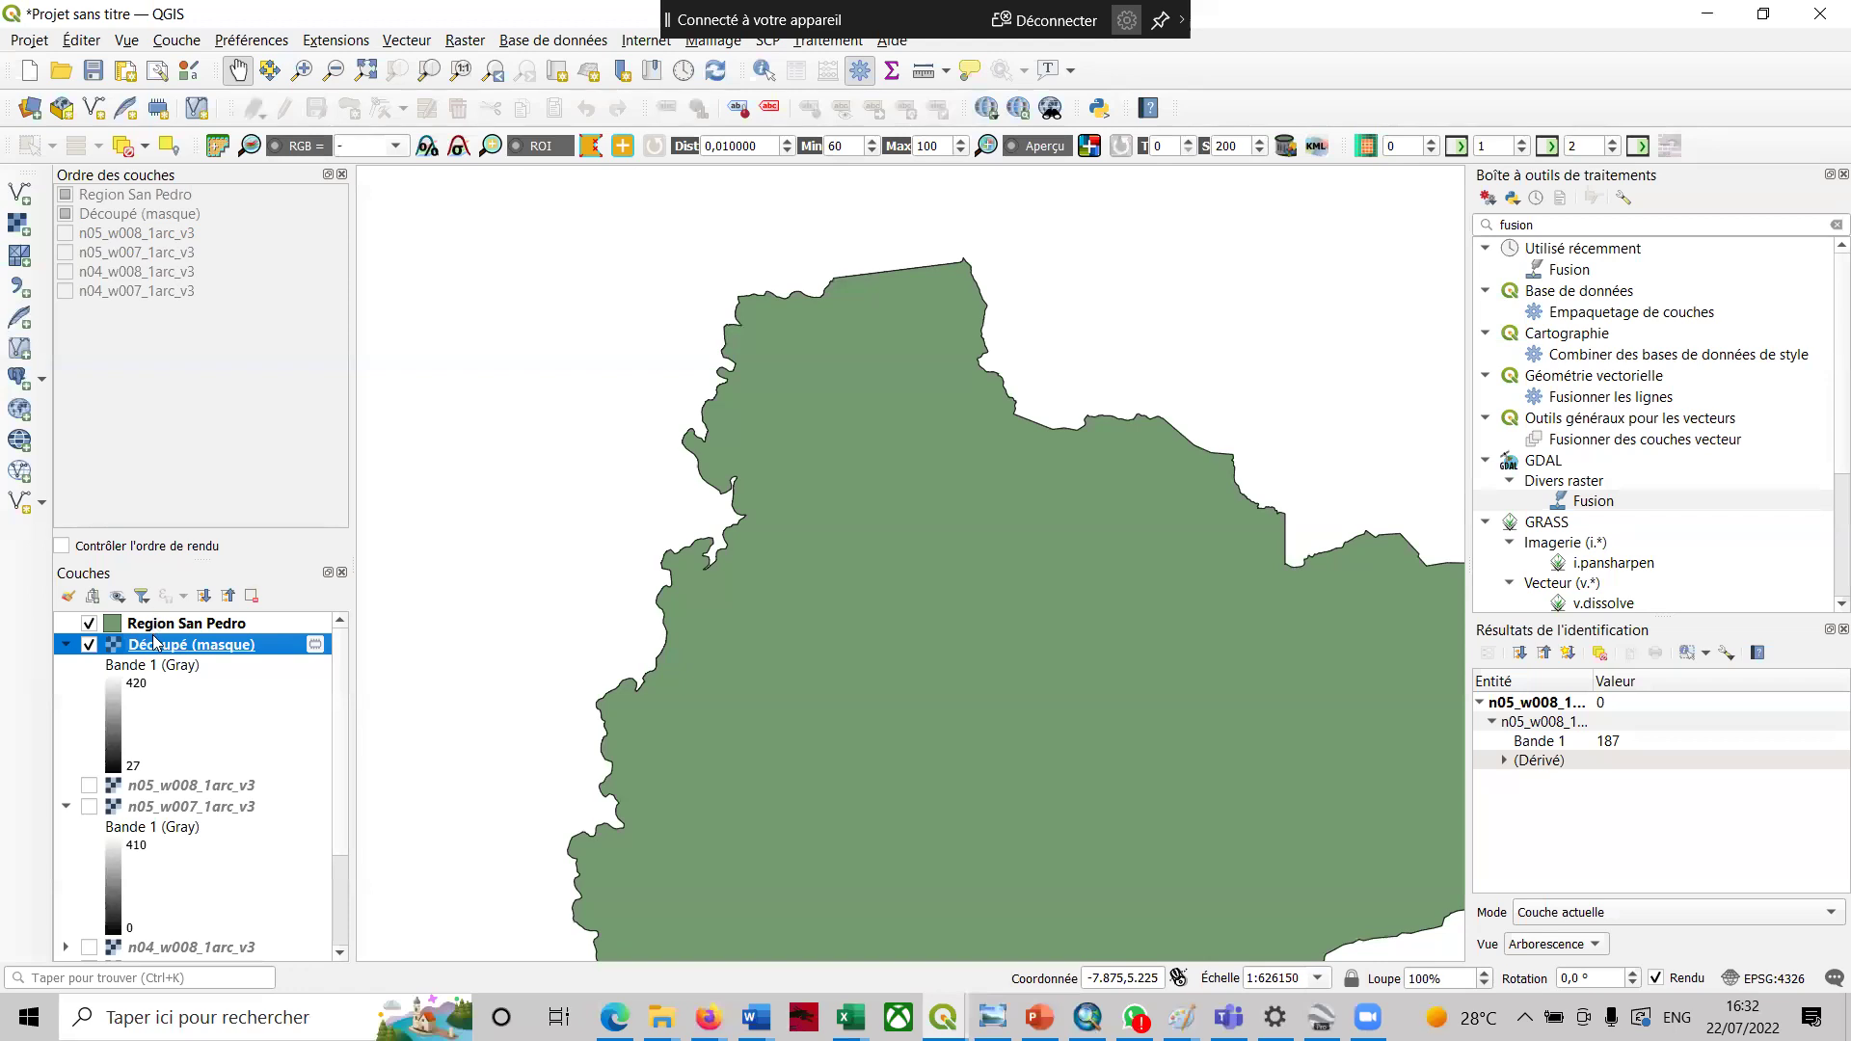
left_click_drag(145, 643, 151, 621)
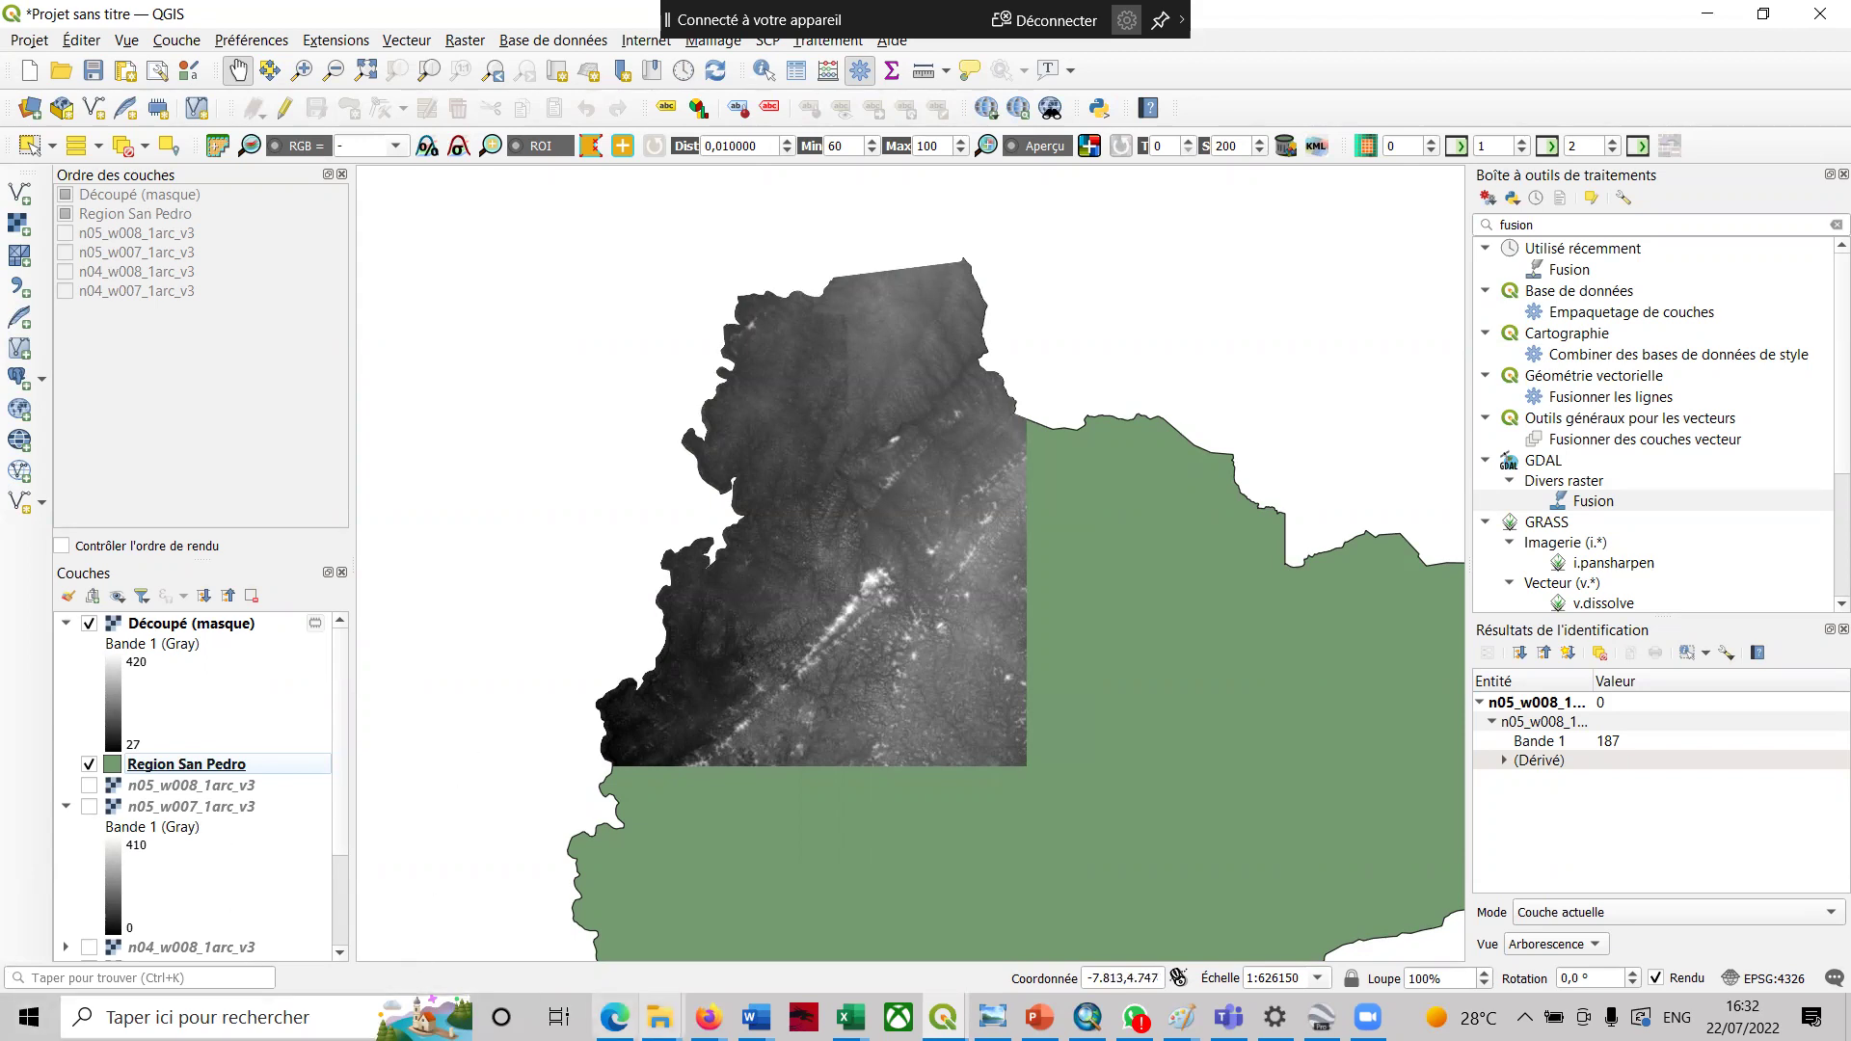
- Check the course PDF, then bring up the Region San Pedro layer's context menu
left_click(614, 1017)
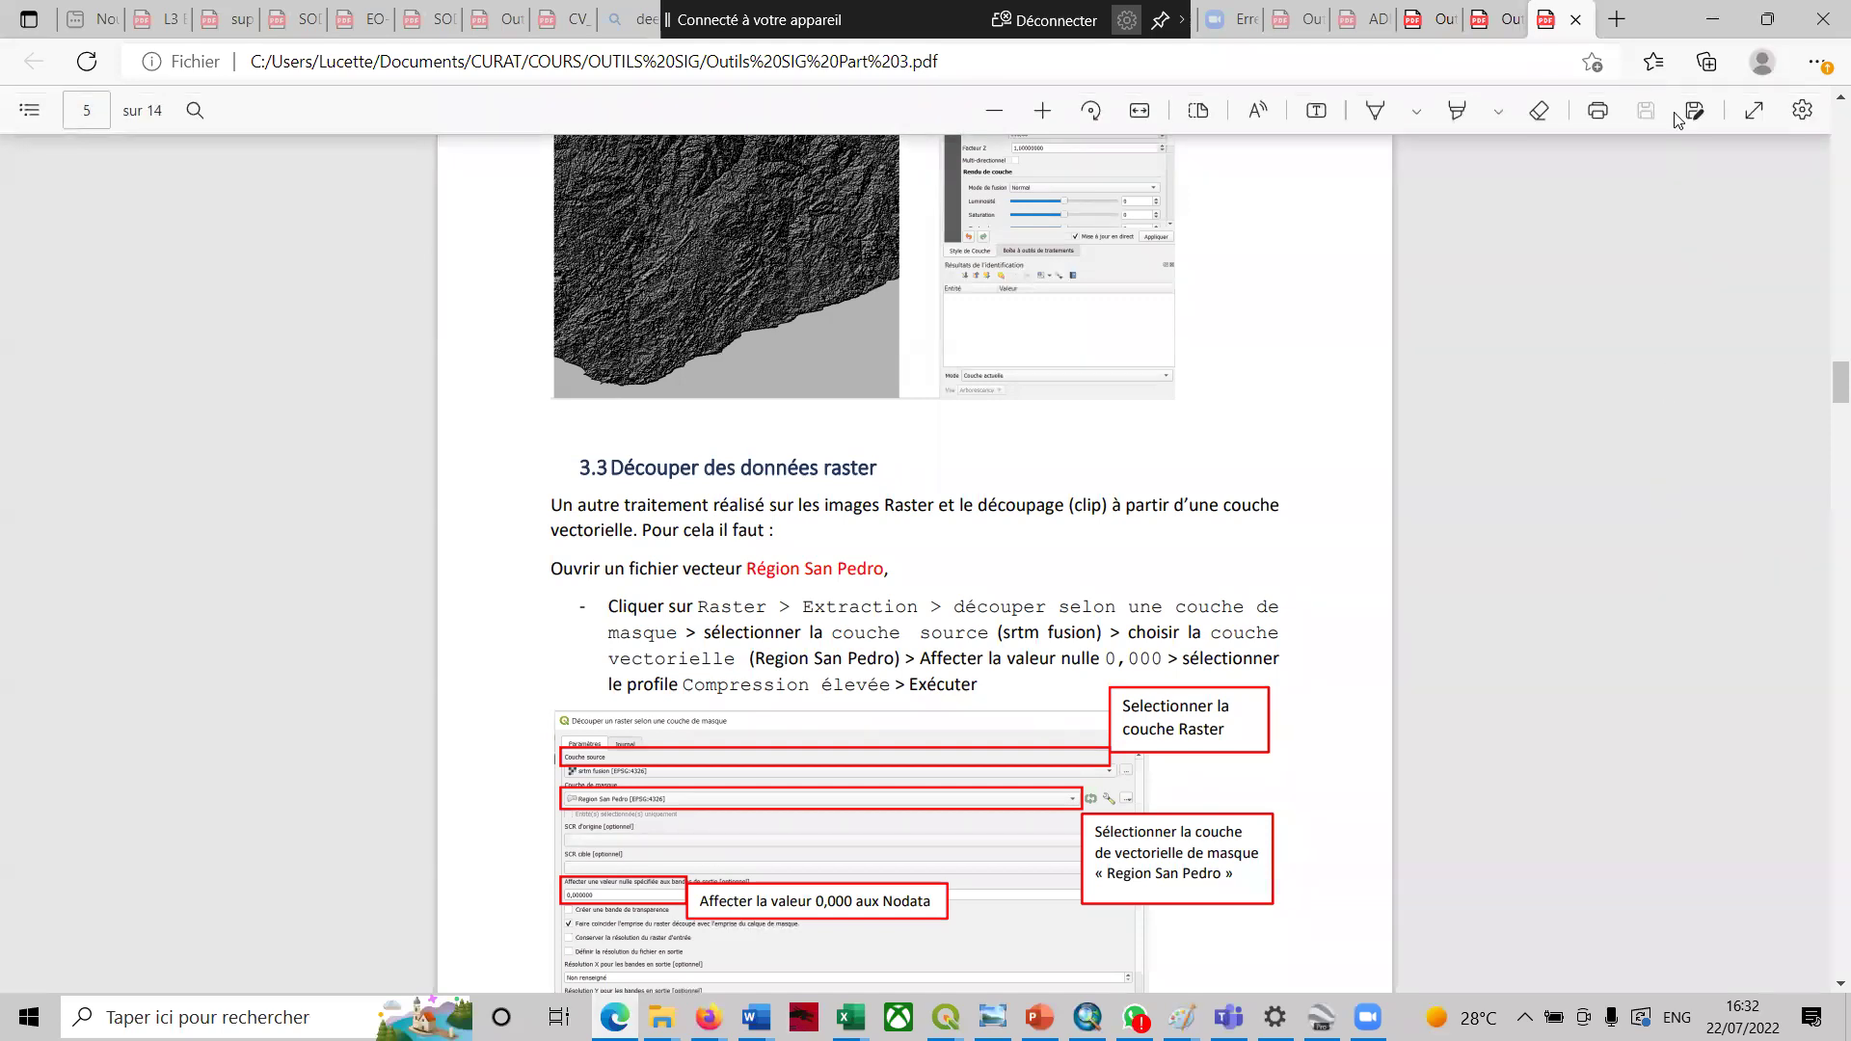
left_click(1718, 12)
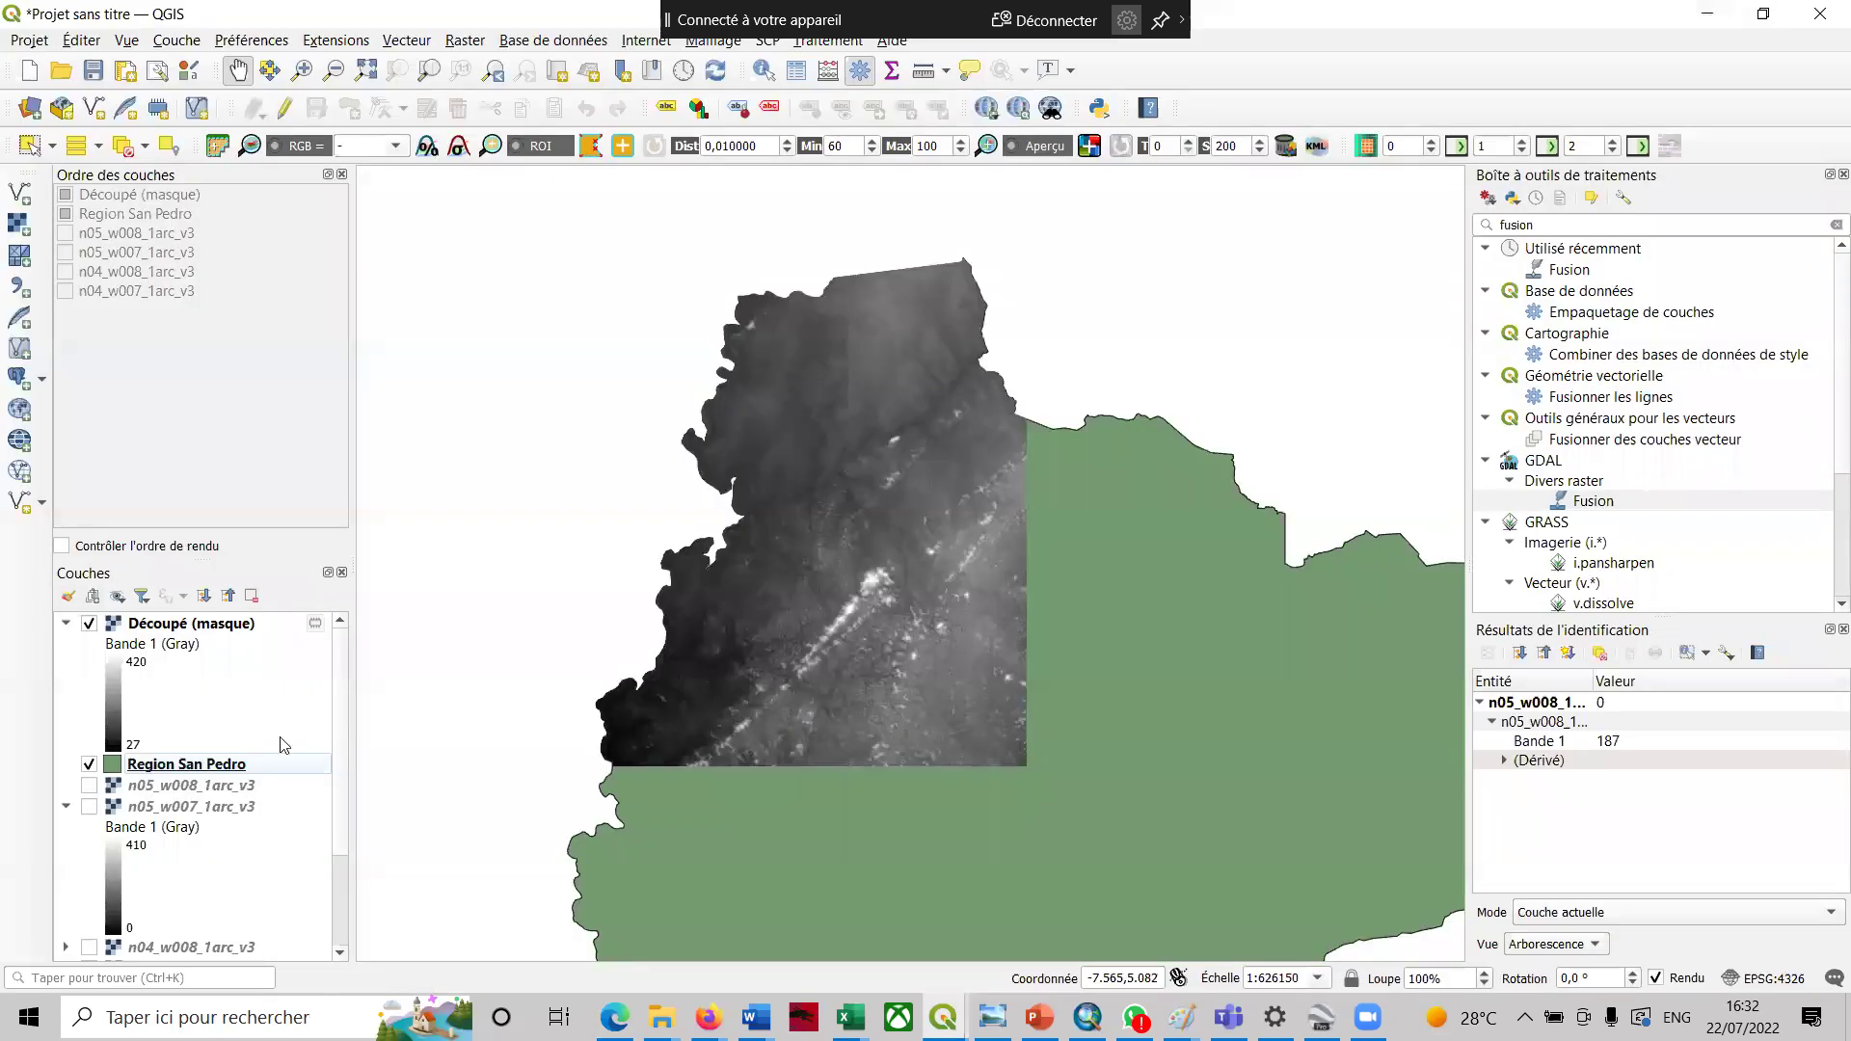
right_click(216, 770)
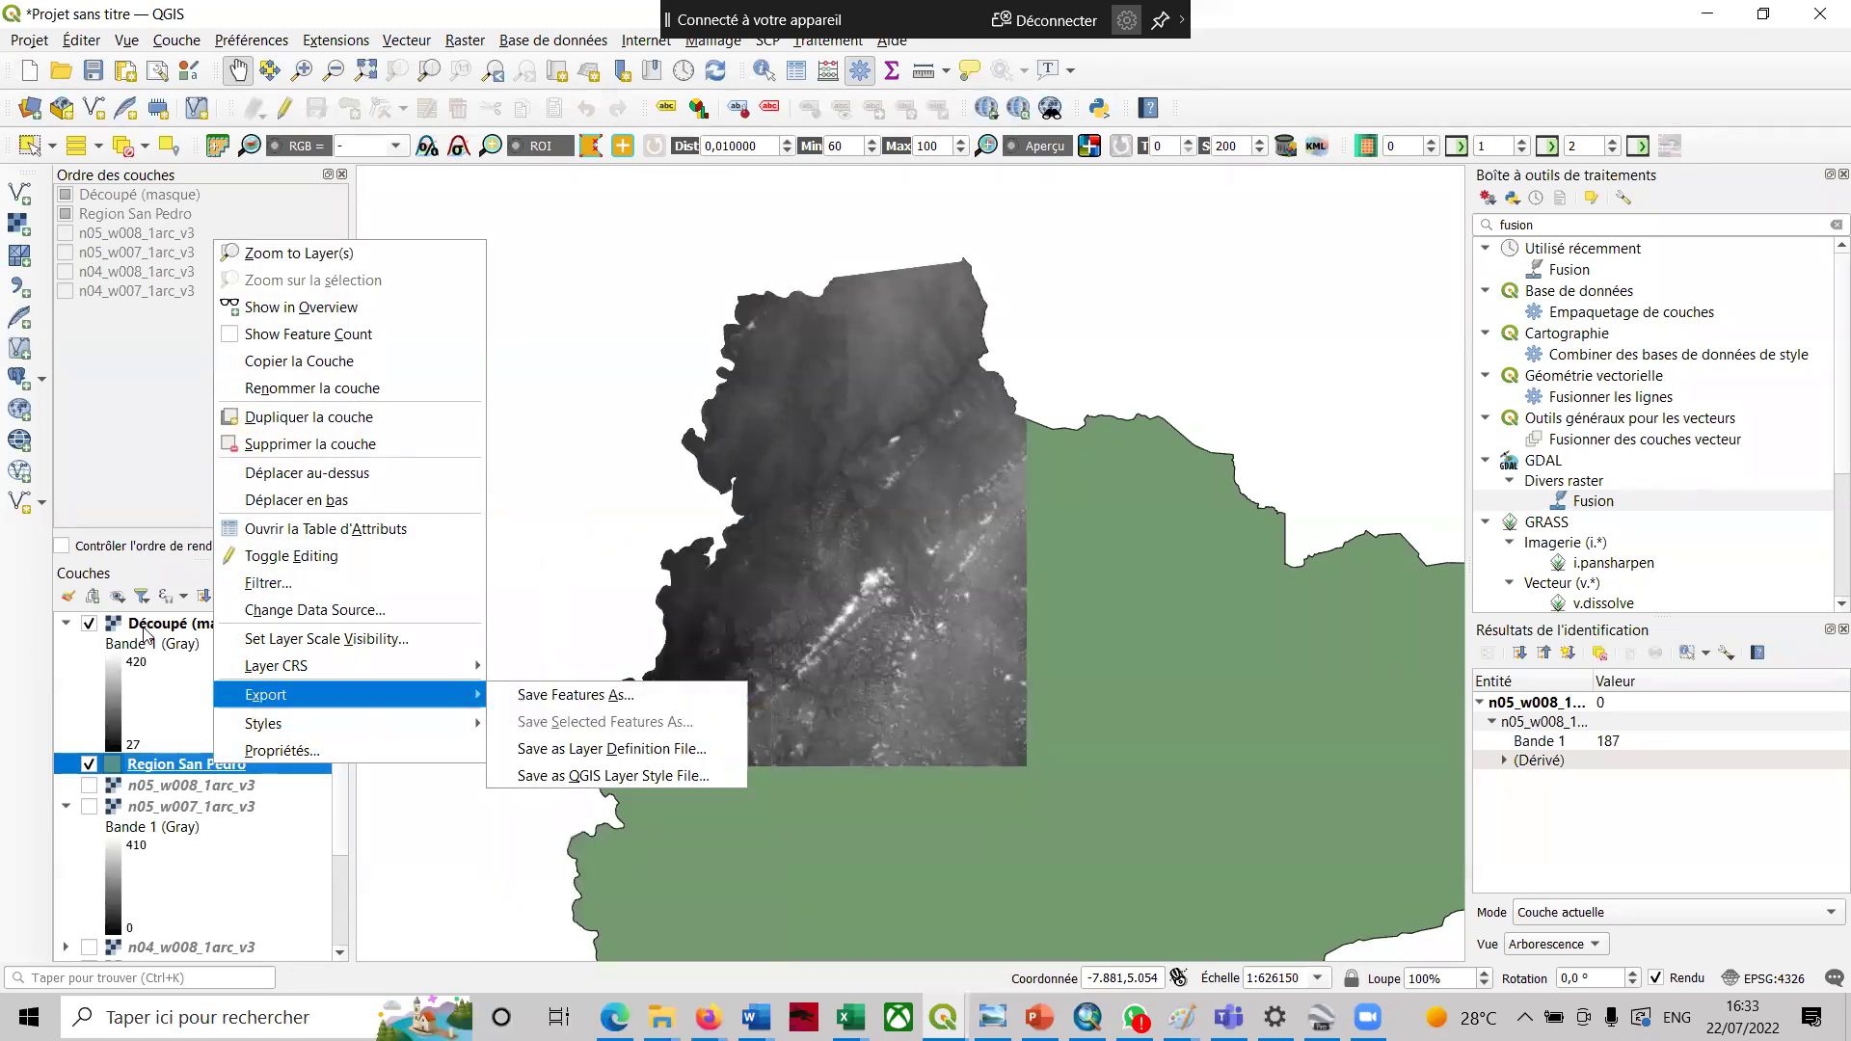
- Reopen Raster > Extraction > Découper un raster selon une couche de masque
left_click(465, 40)
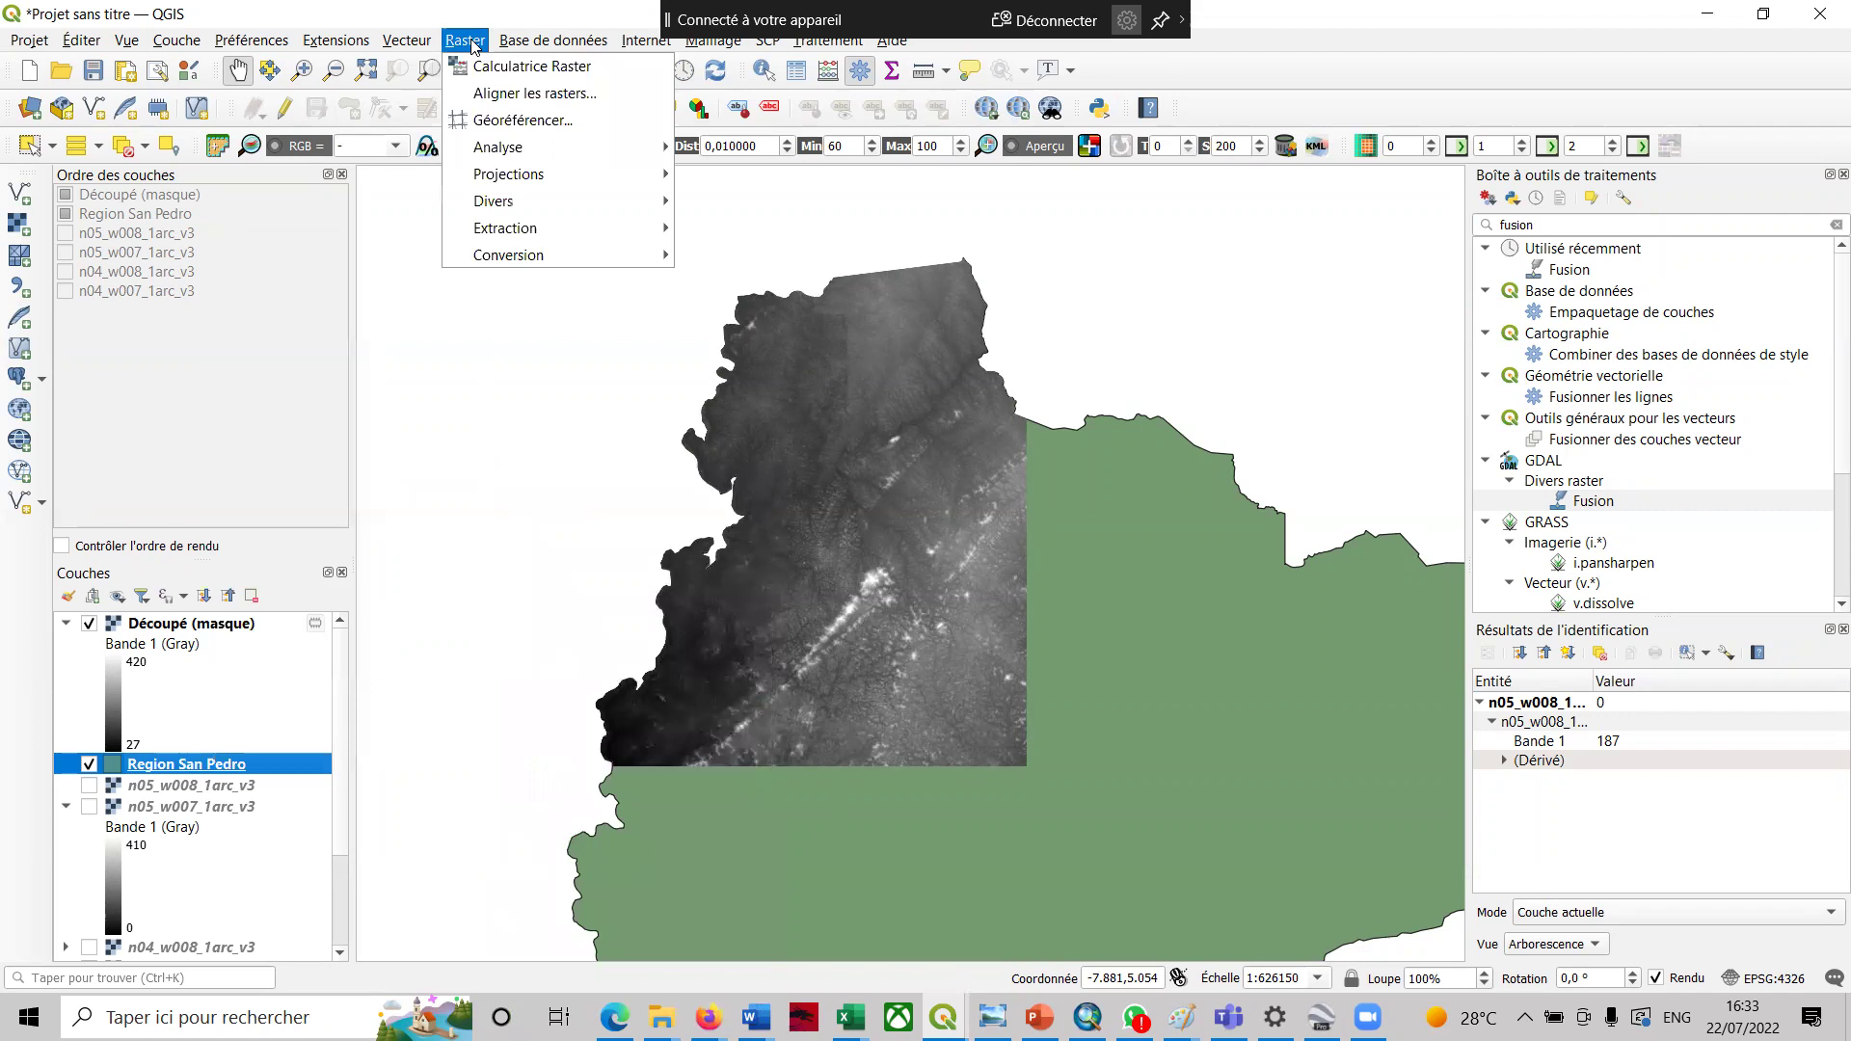
mouse_move(567, 224)
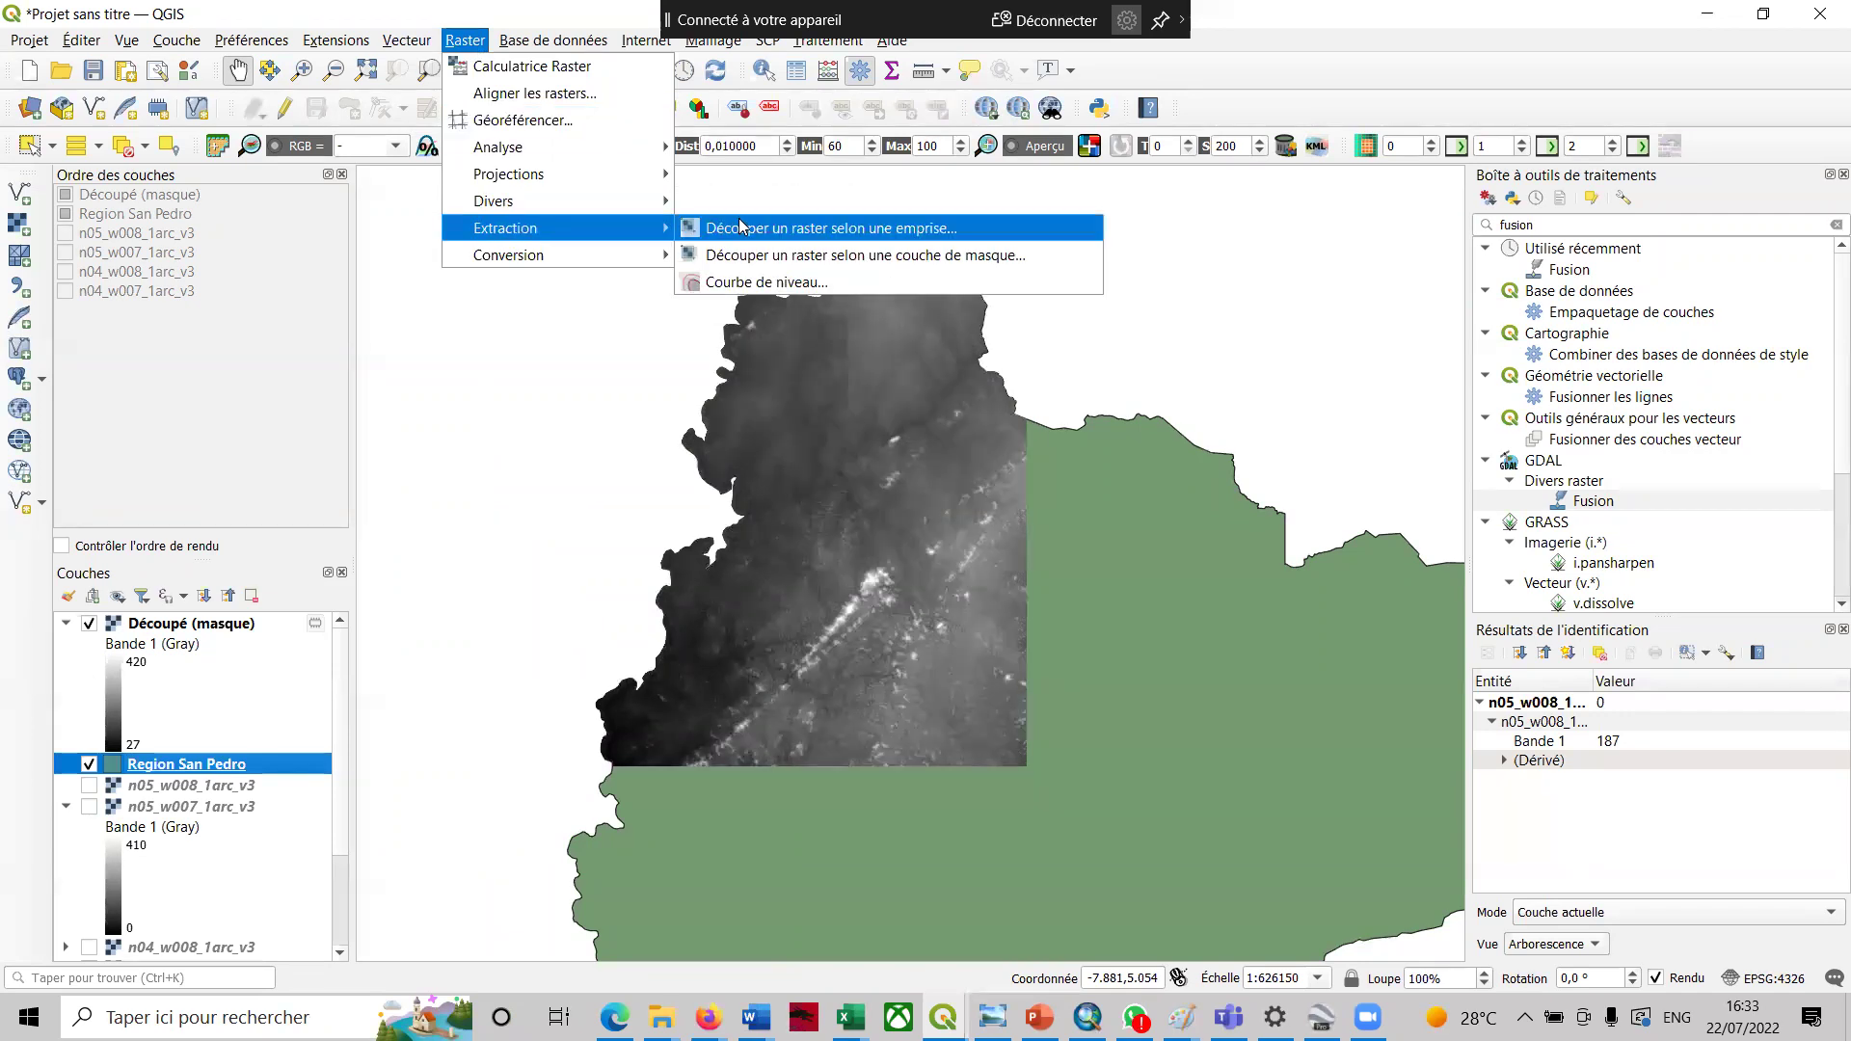
left_click(786, 256)
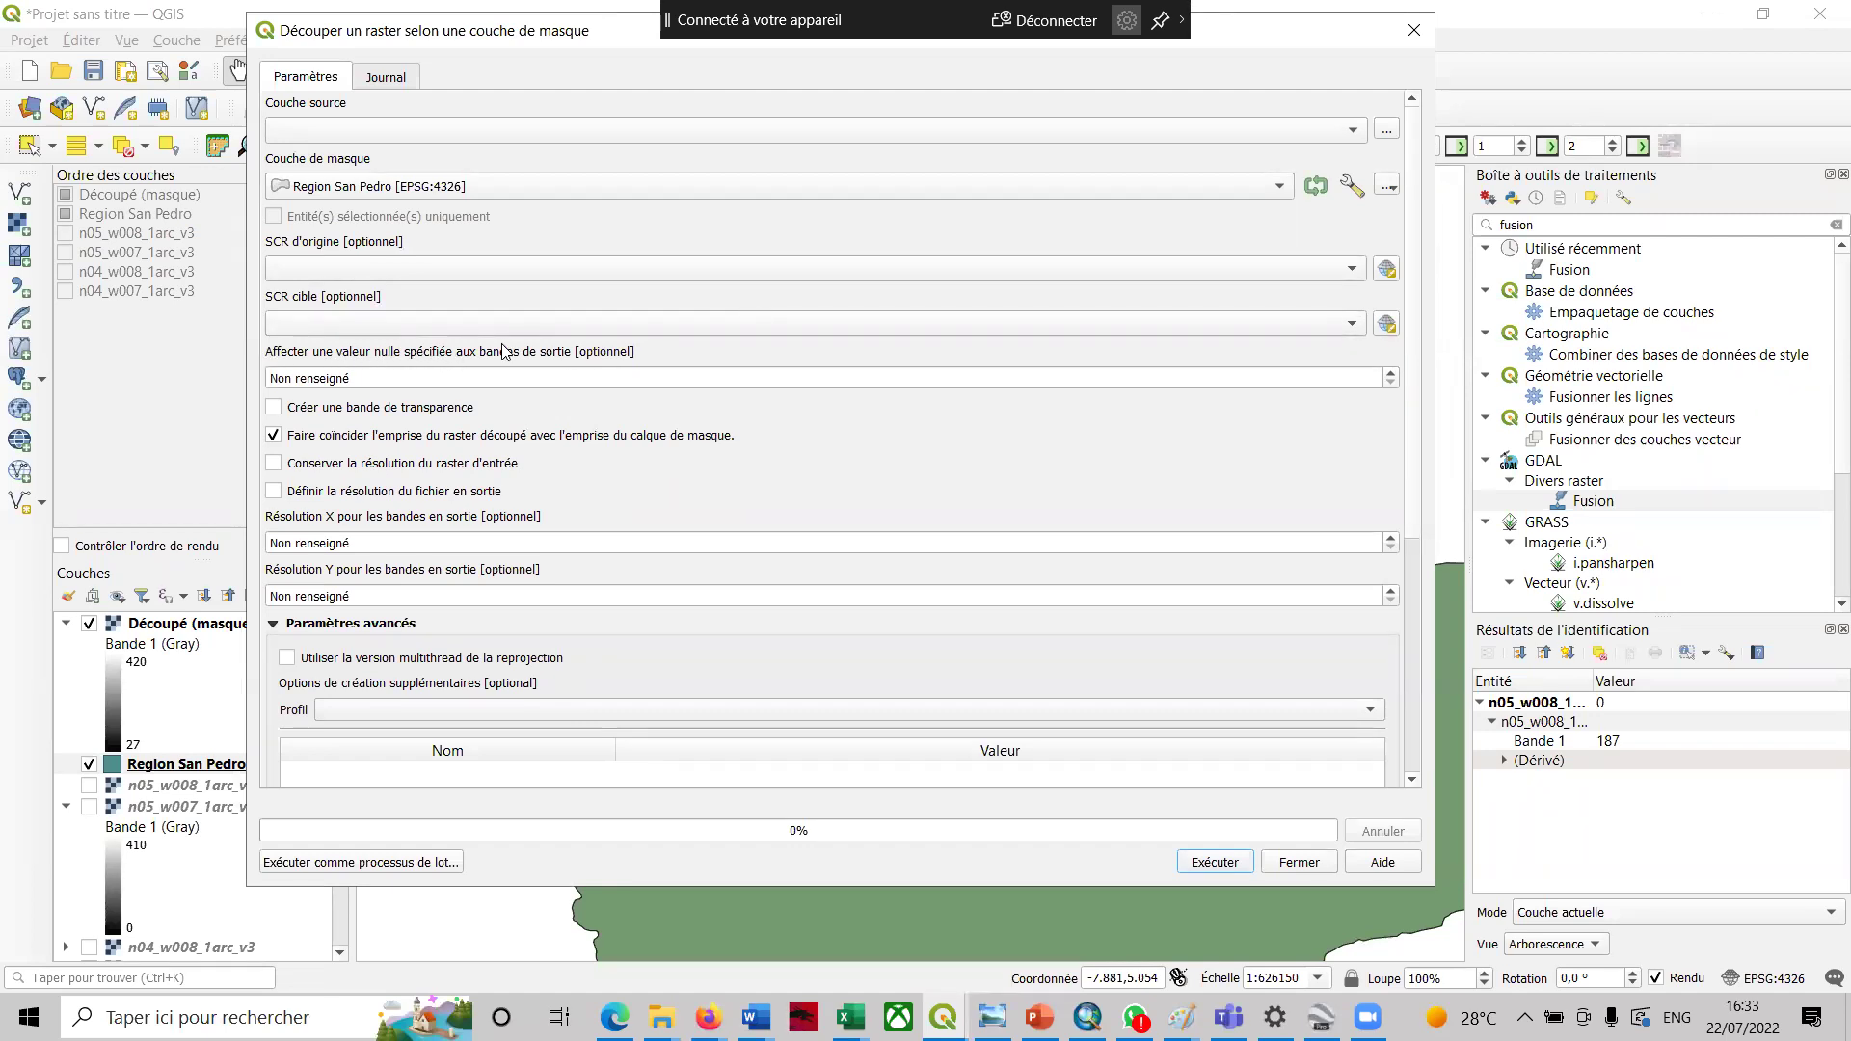
- Set the output bands' nodata value to 0,000000
left_click(401, 378)
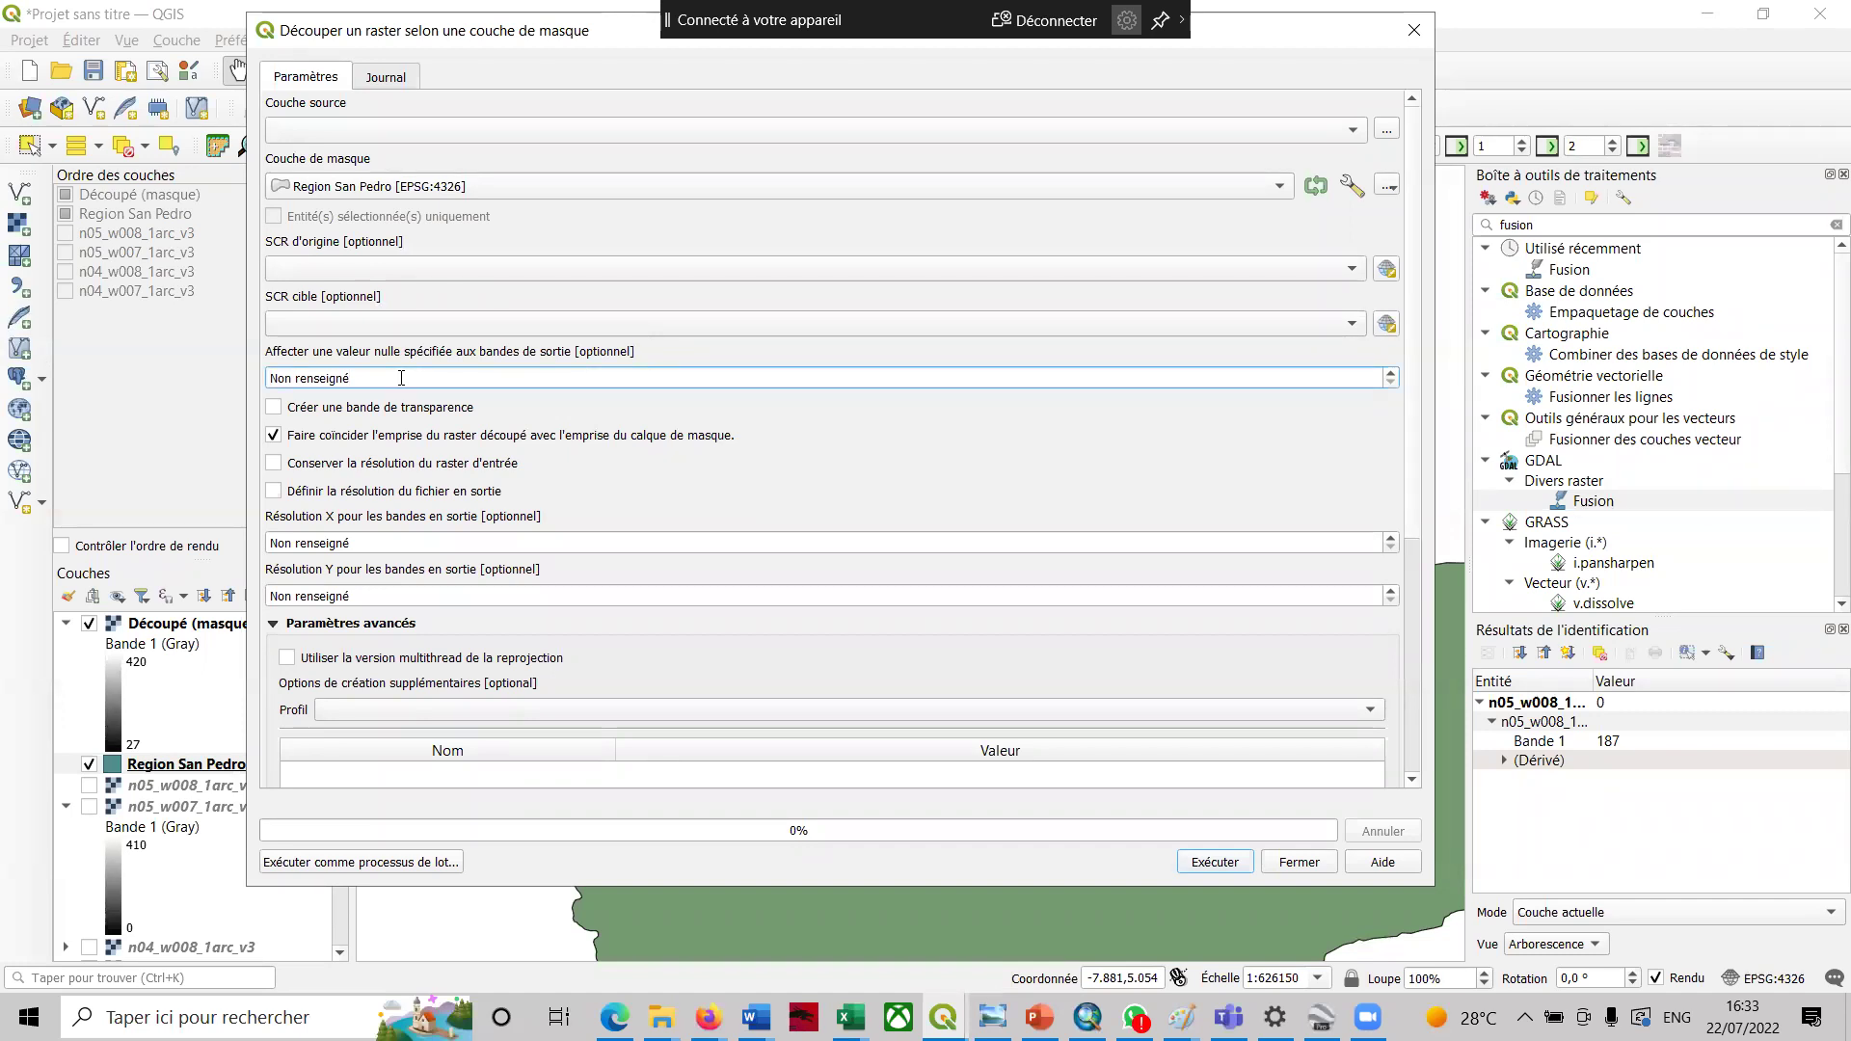
key("BackSpace")
key("BackSpace")
key("BackSpace")
key("BackSpace")
key("BackSpace")
key("BackSpace")
key("BackSpace")
key("BackSpace")
key("BackSpace")
key("BackSpace")
key("BackSpace")
key("BackSpace")
key("BackSpace")
type("0,000")
key("Return")
left_click(436, 129)
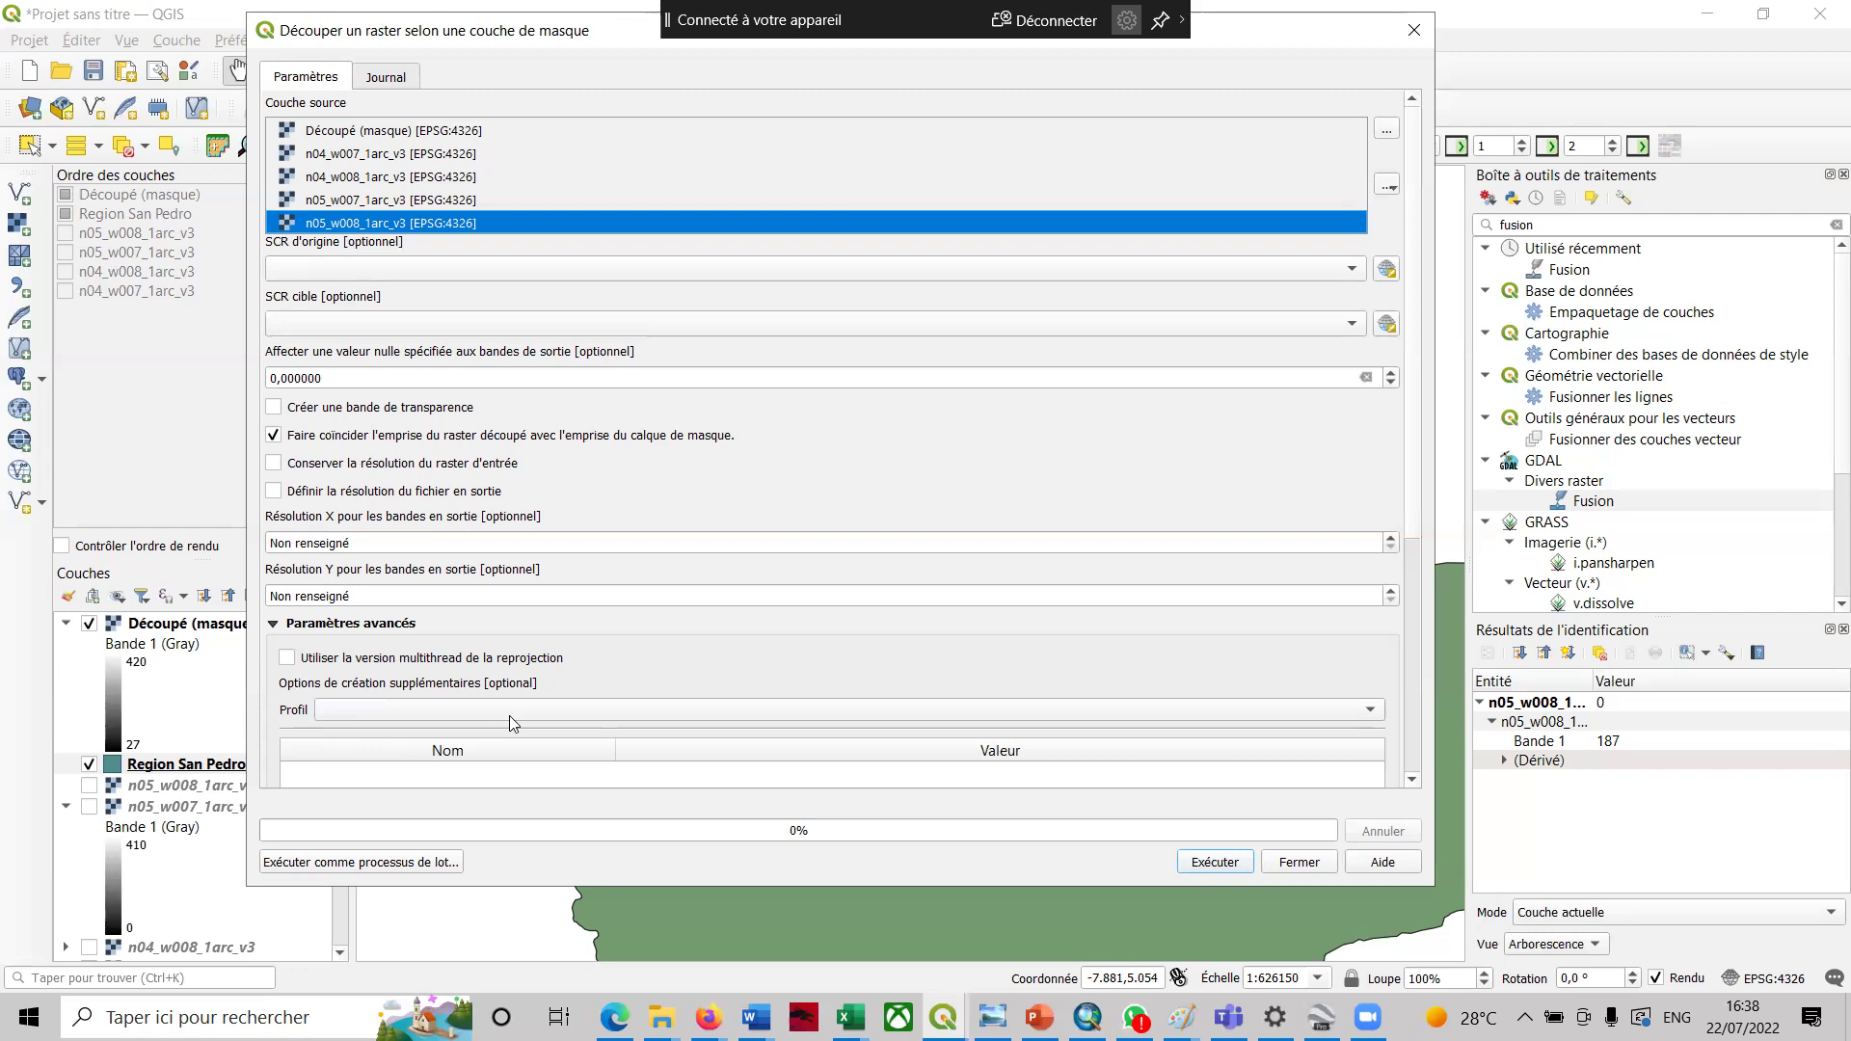
- Switch back to the course PDF in Edge to read section 3.3
left_click(614, 1017)
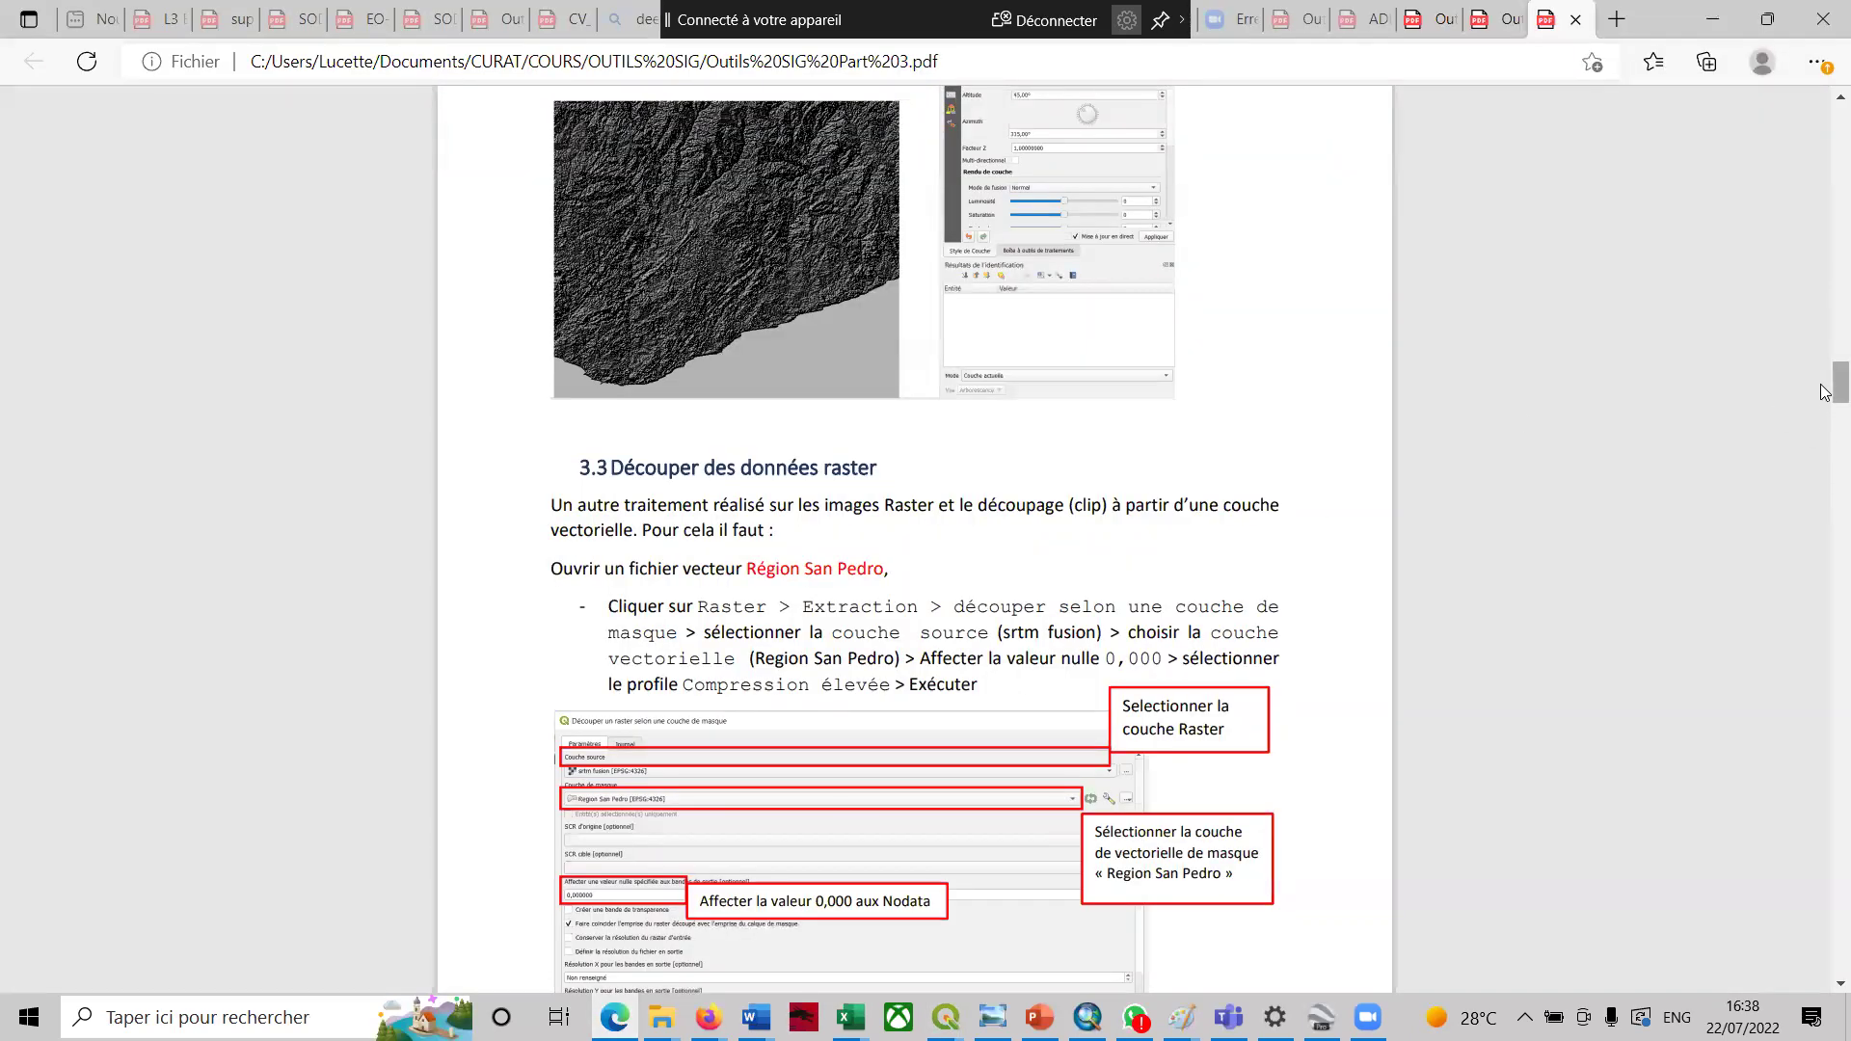
- Read through the hillshade steps in the course PDF, then minimize Edge to return to QGIS
scroll(1825, 424, "down", 8)
scroll(1825, 440, "down", 3)
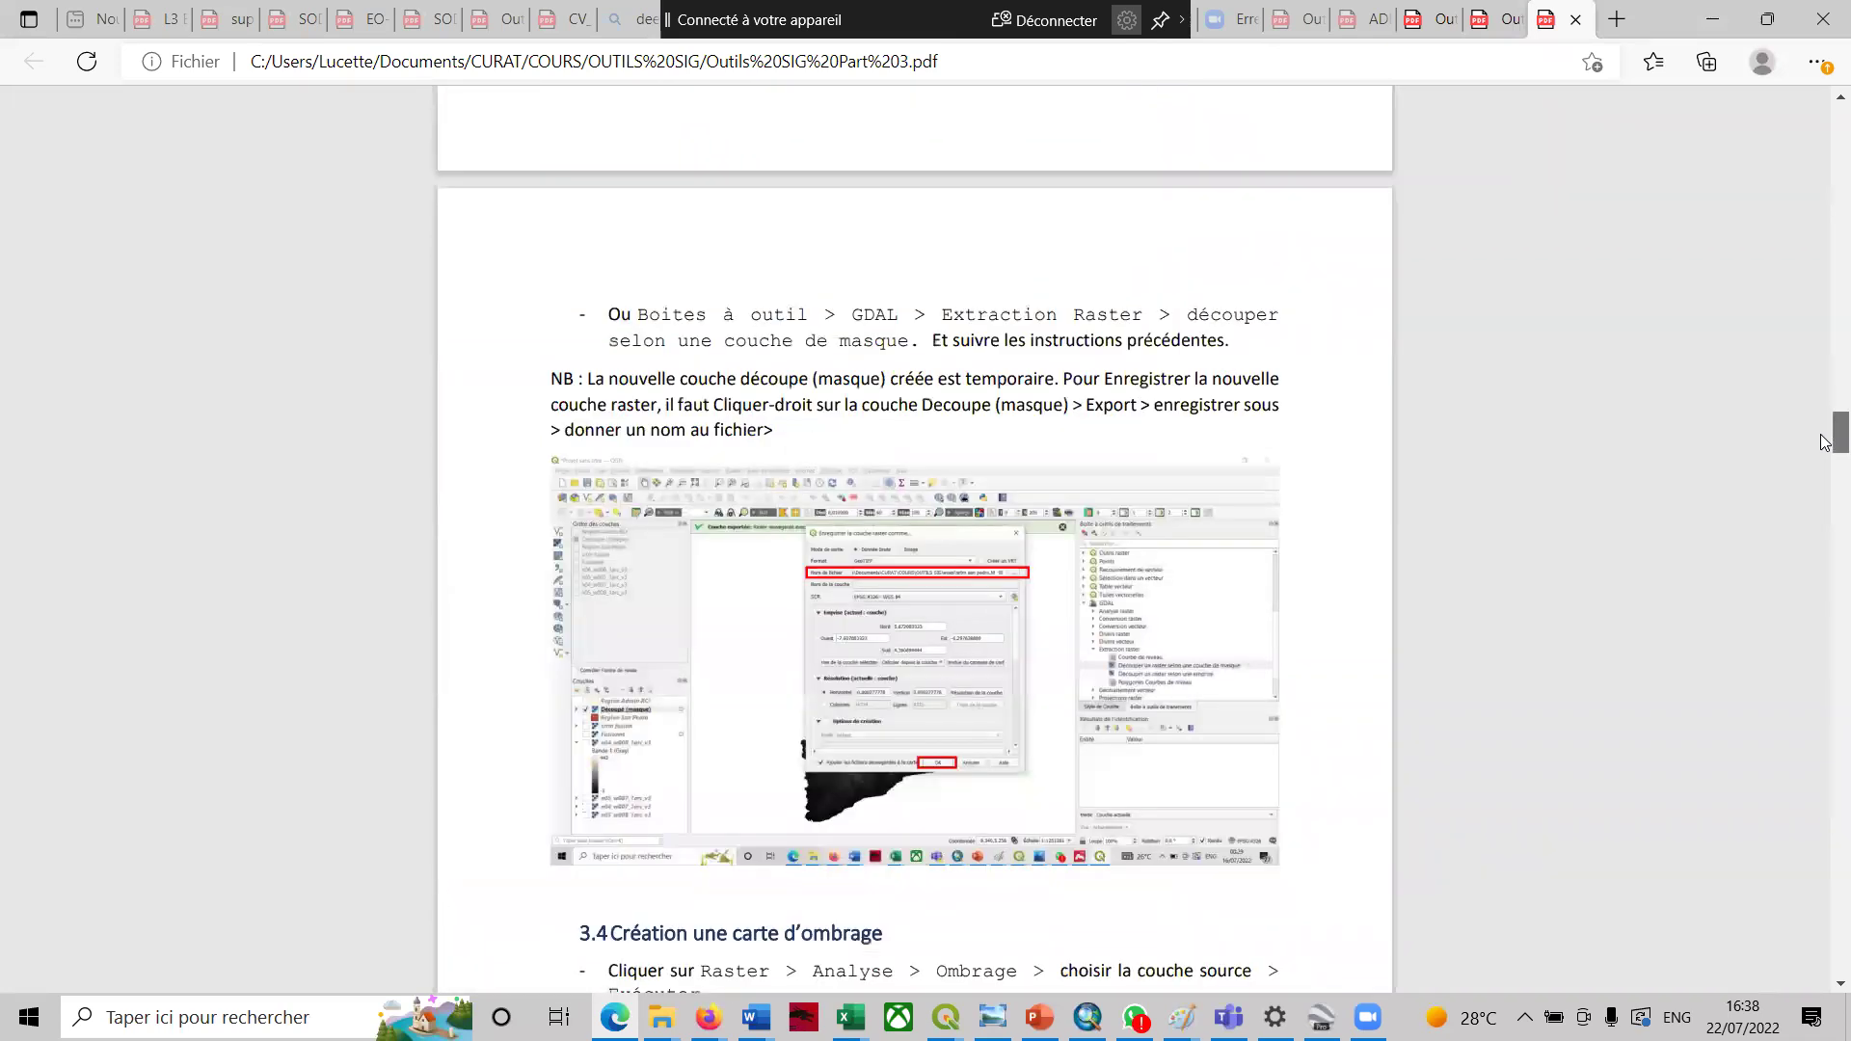
scroll(1825, 442, "down", 7)
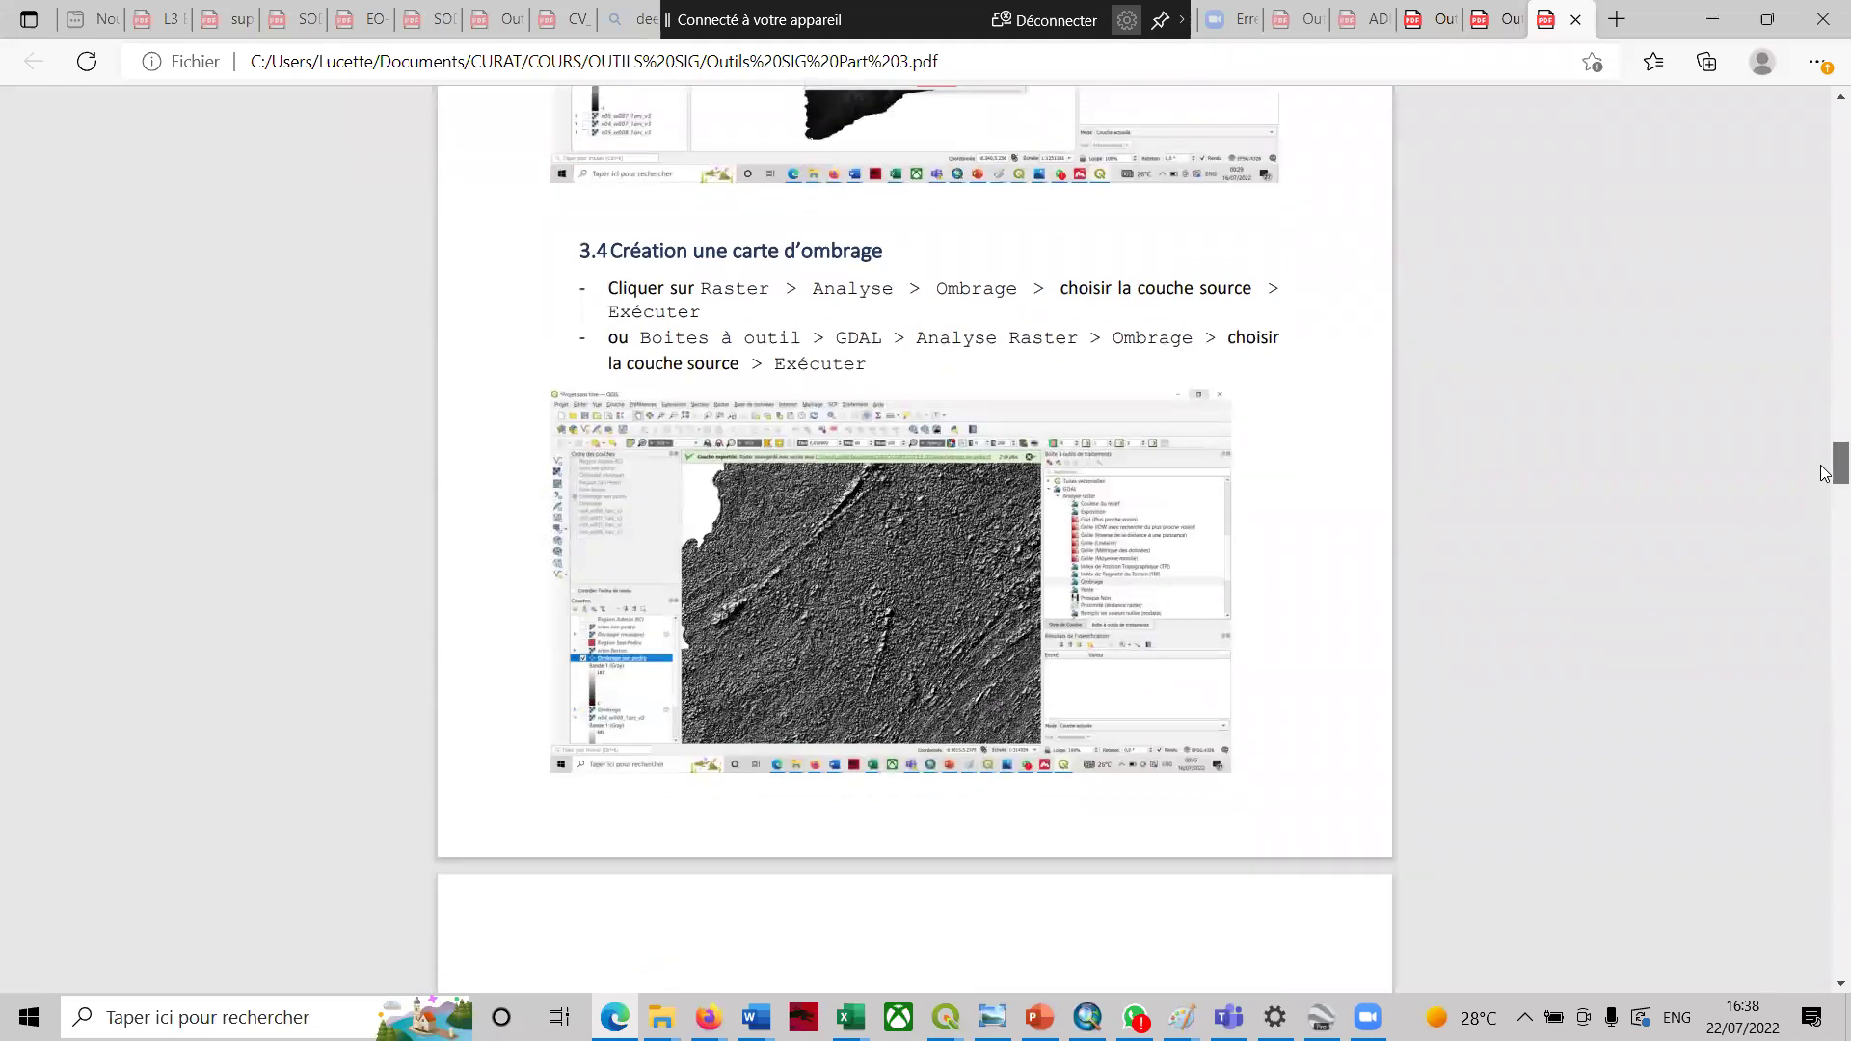
scroll(1826, 472, "down", 6)
scroll(1826, 480, "up", 4)
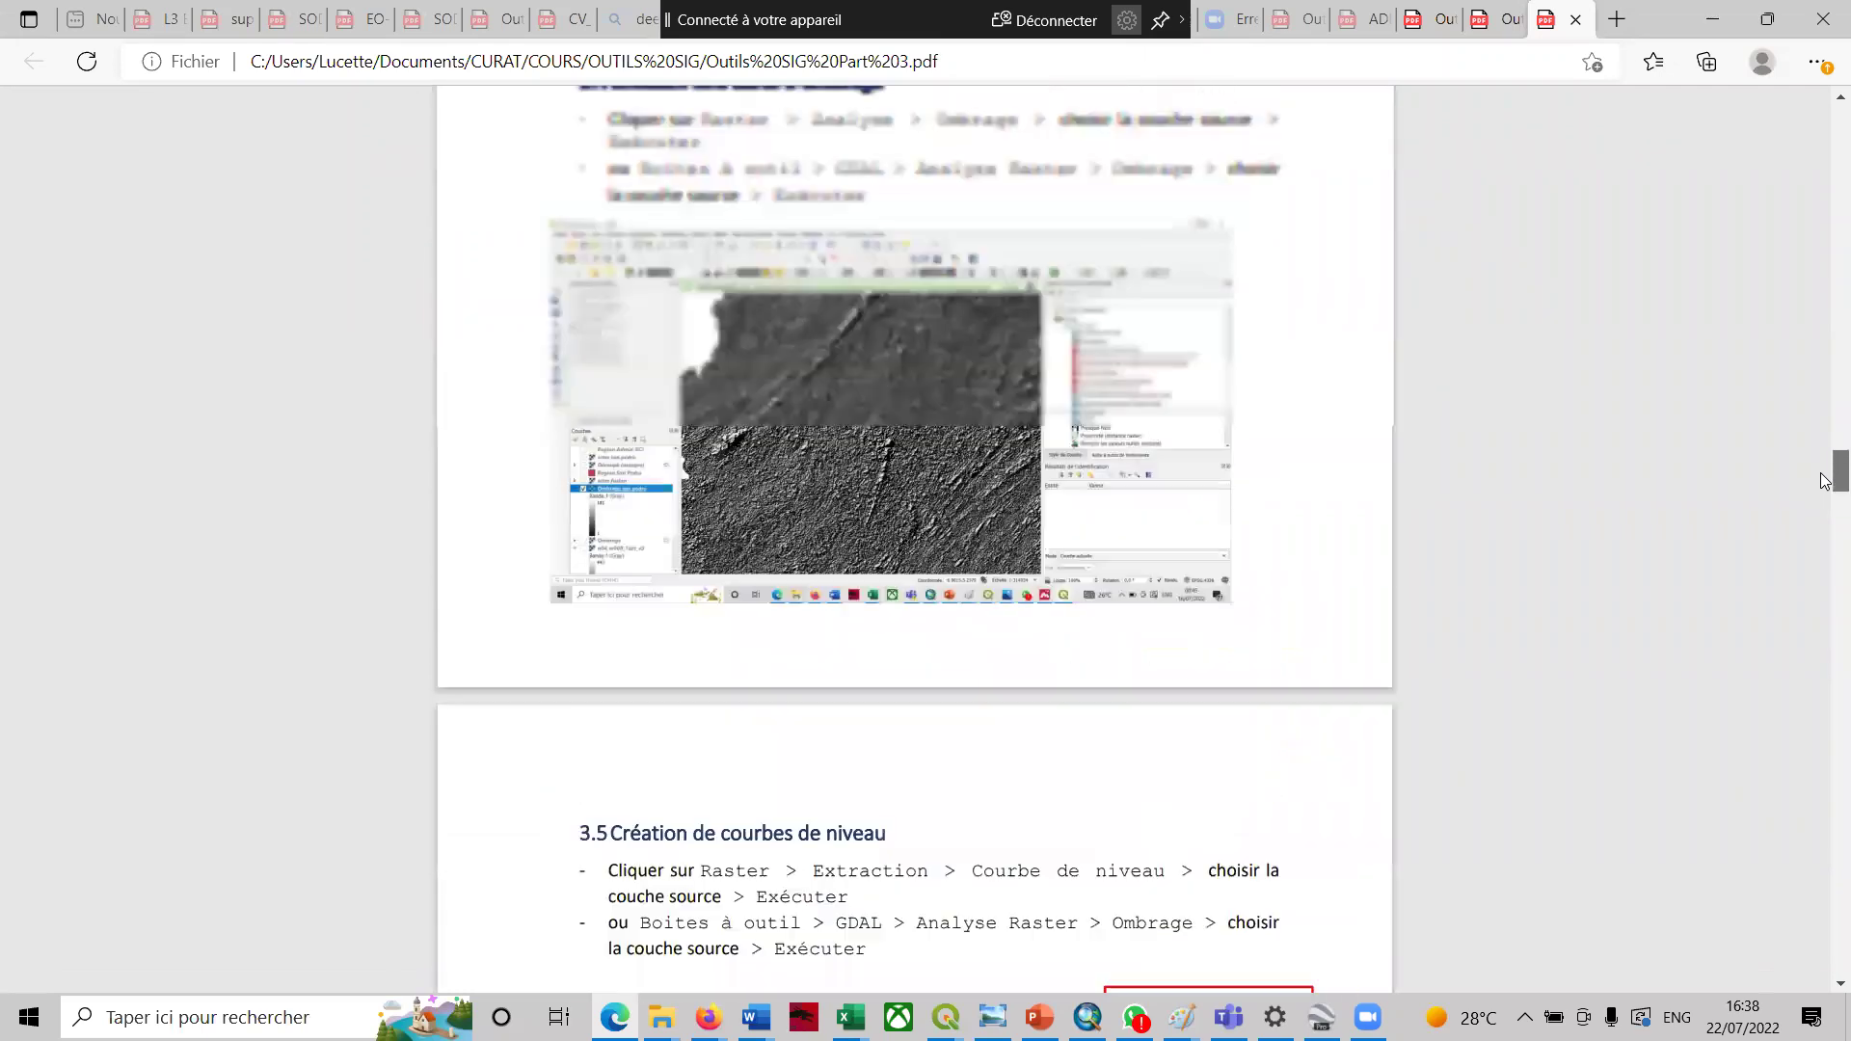
left_click(1719, 18)
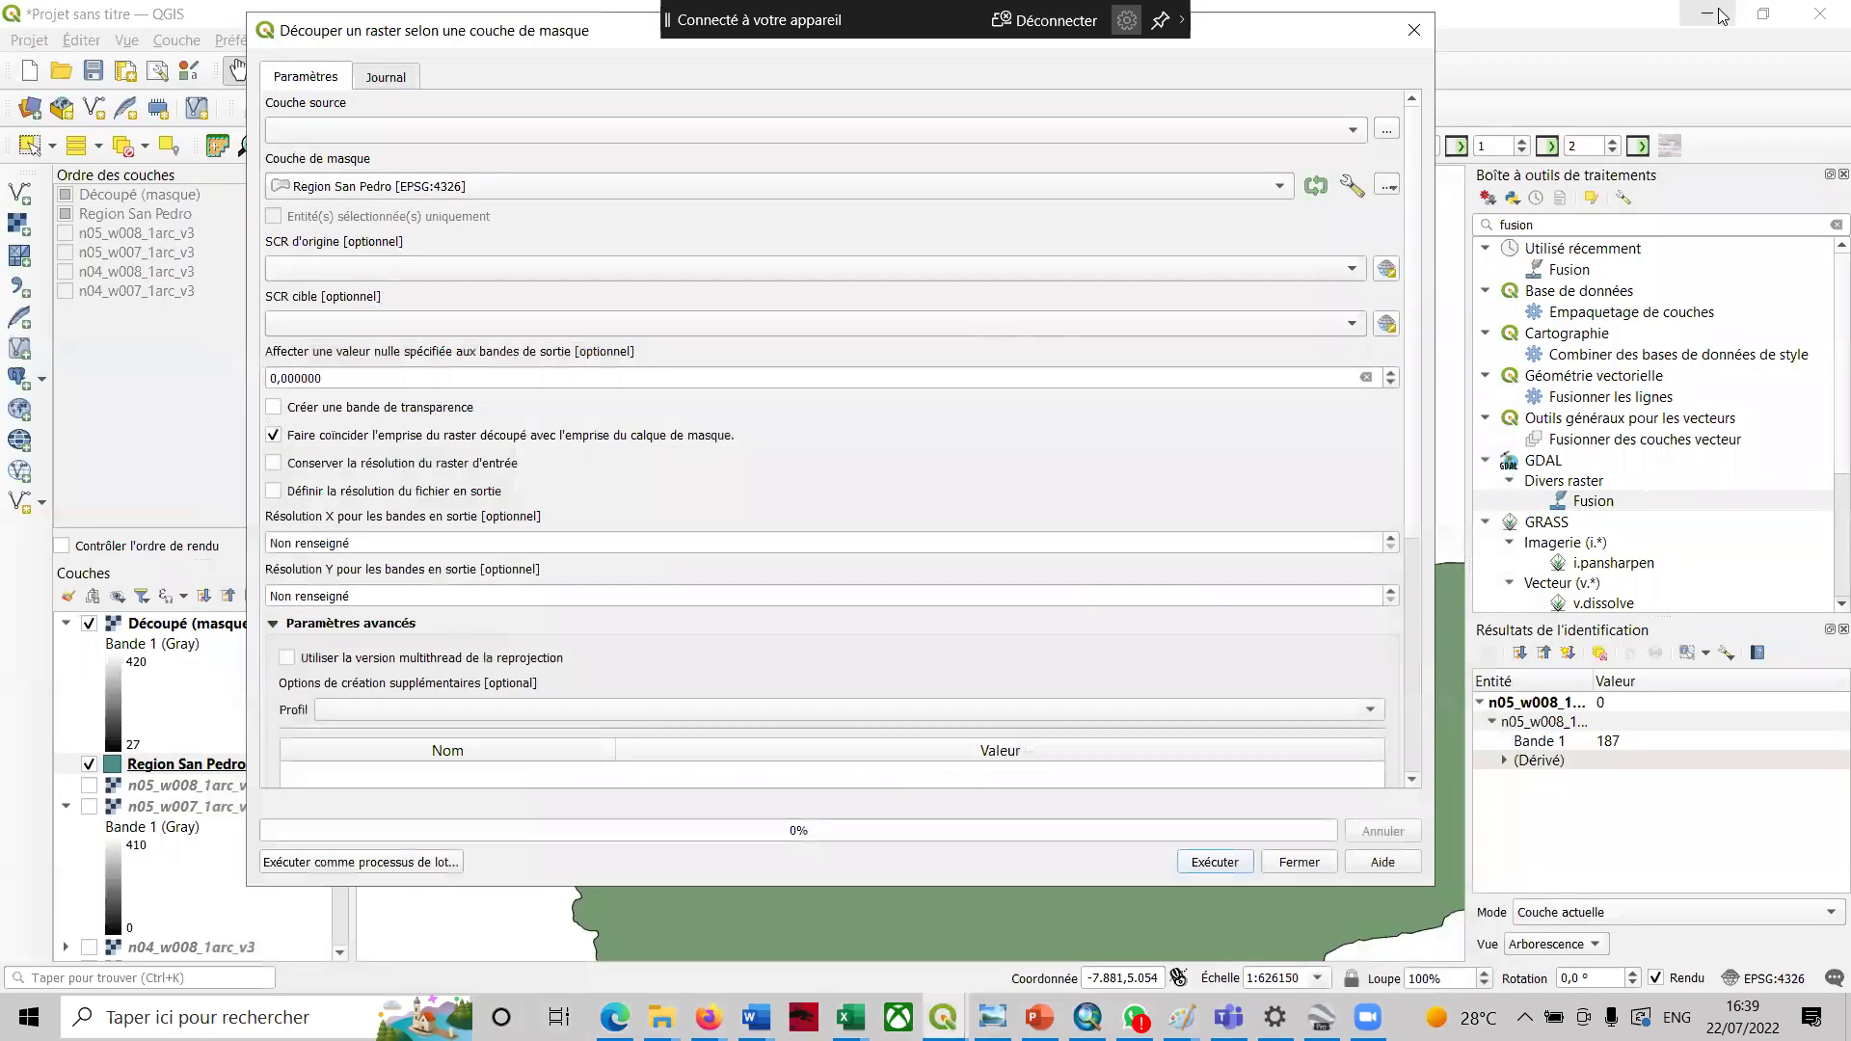
- Close the 'Découper un raster' dialog and make the n05_w008_1arc_v3 layer visible
left_click(1413, 30)
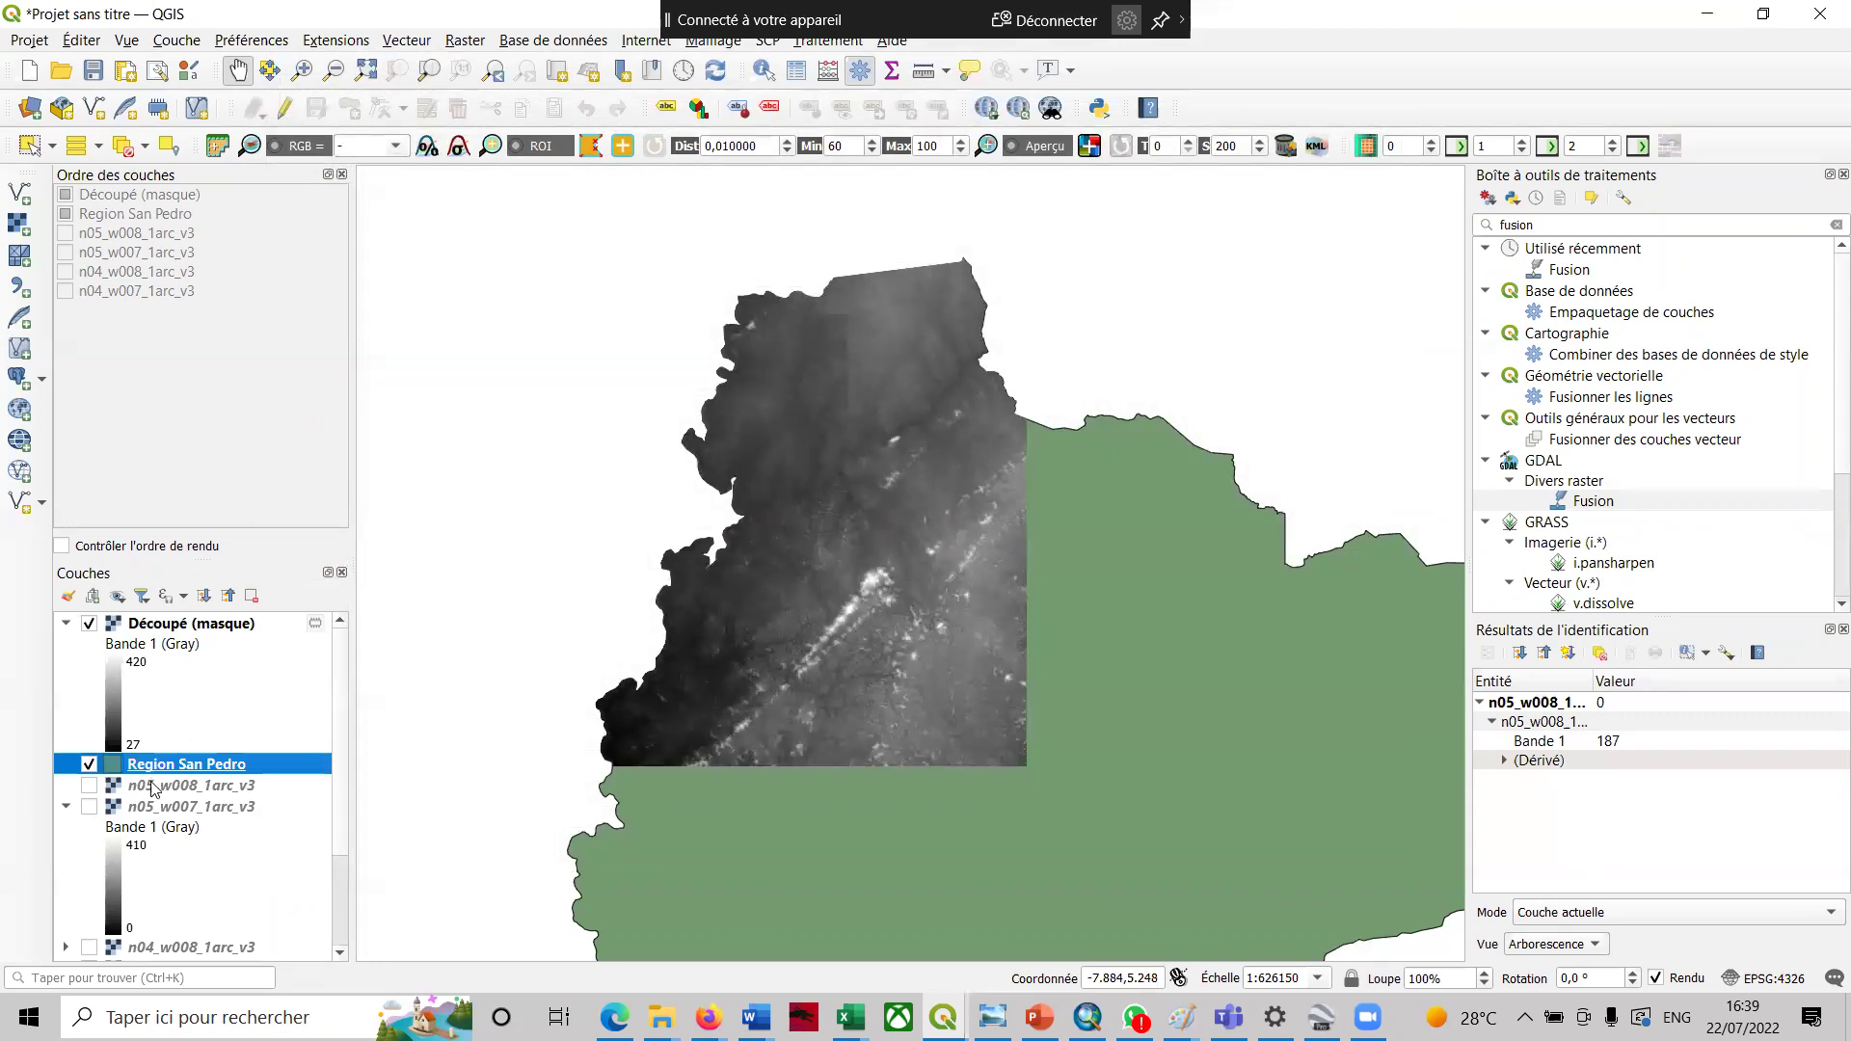
left_click(89, 786)
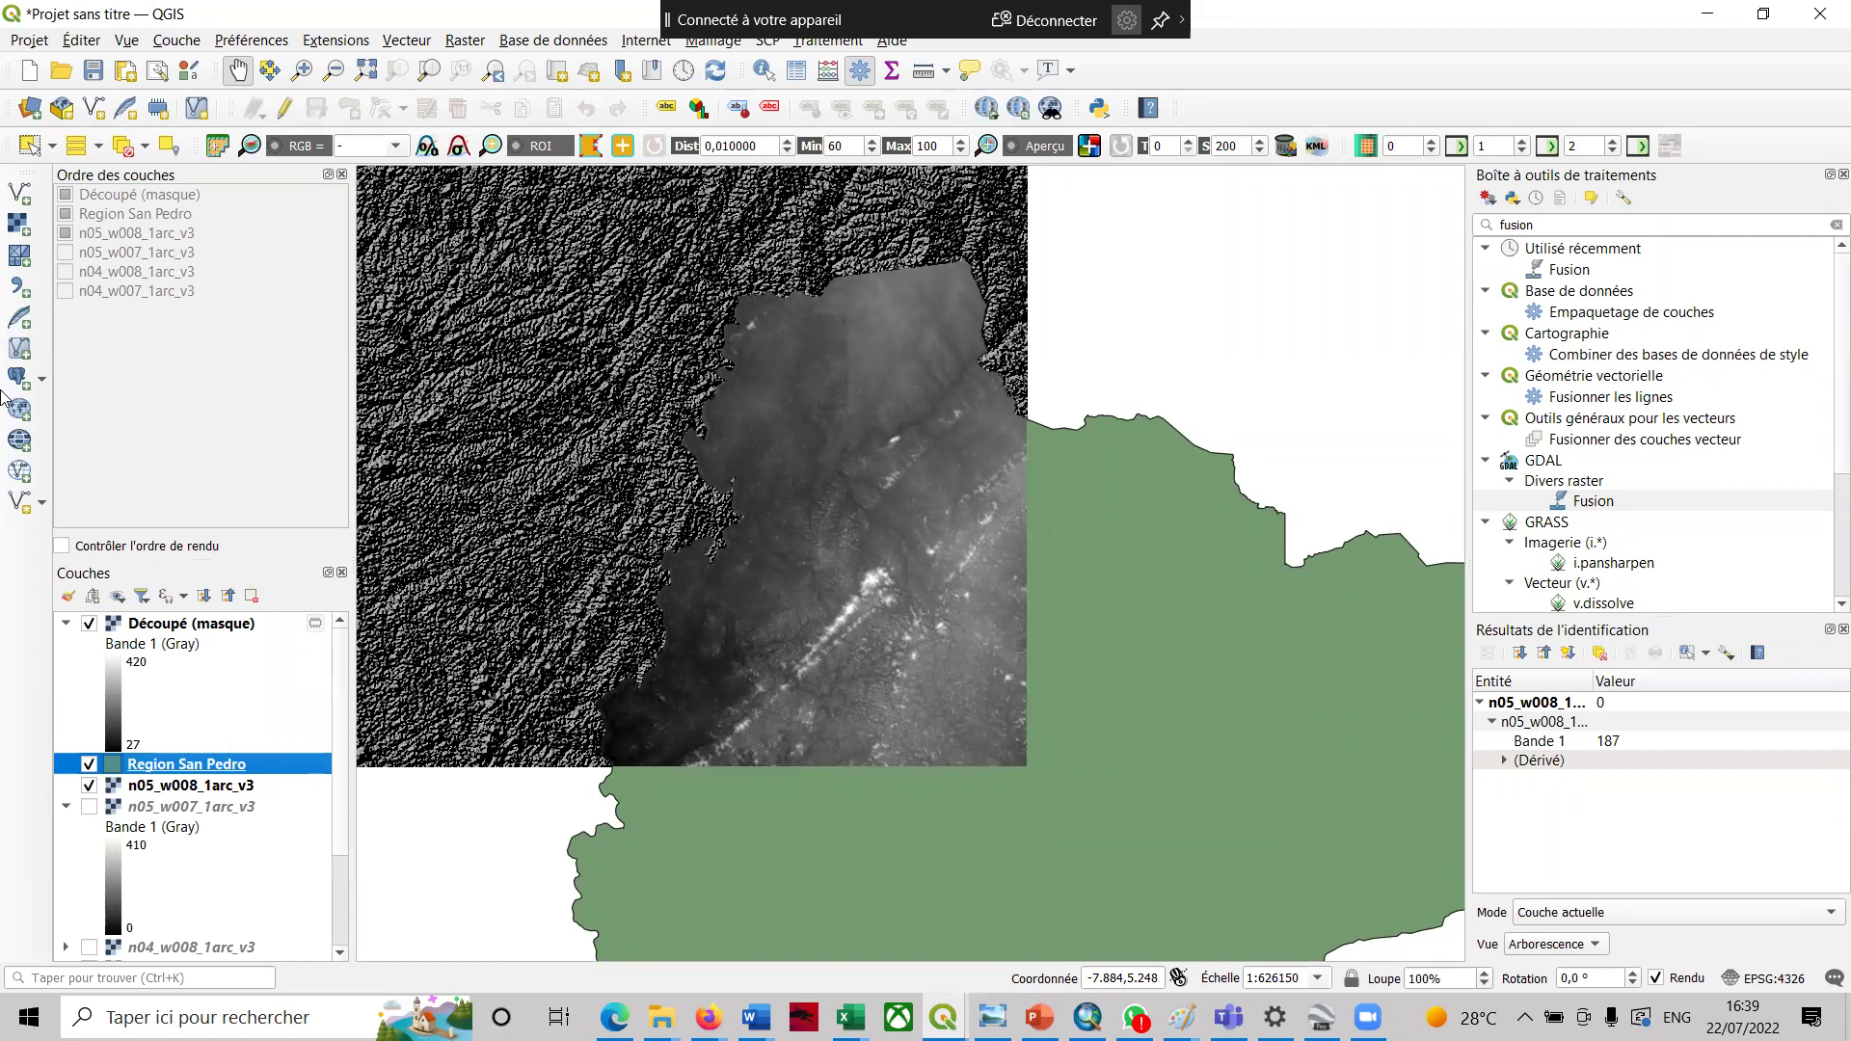
- Open the Ombrage hillshade tool from Raster > Analyse
left_click(465, 46)
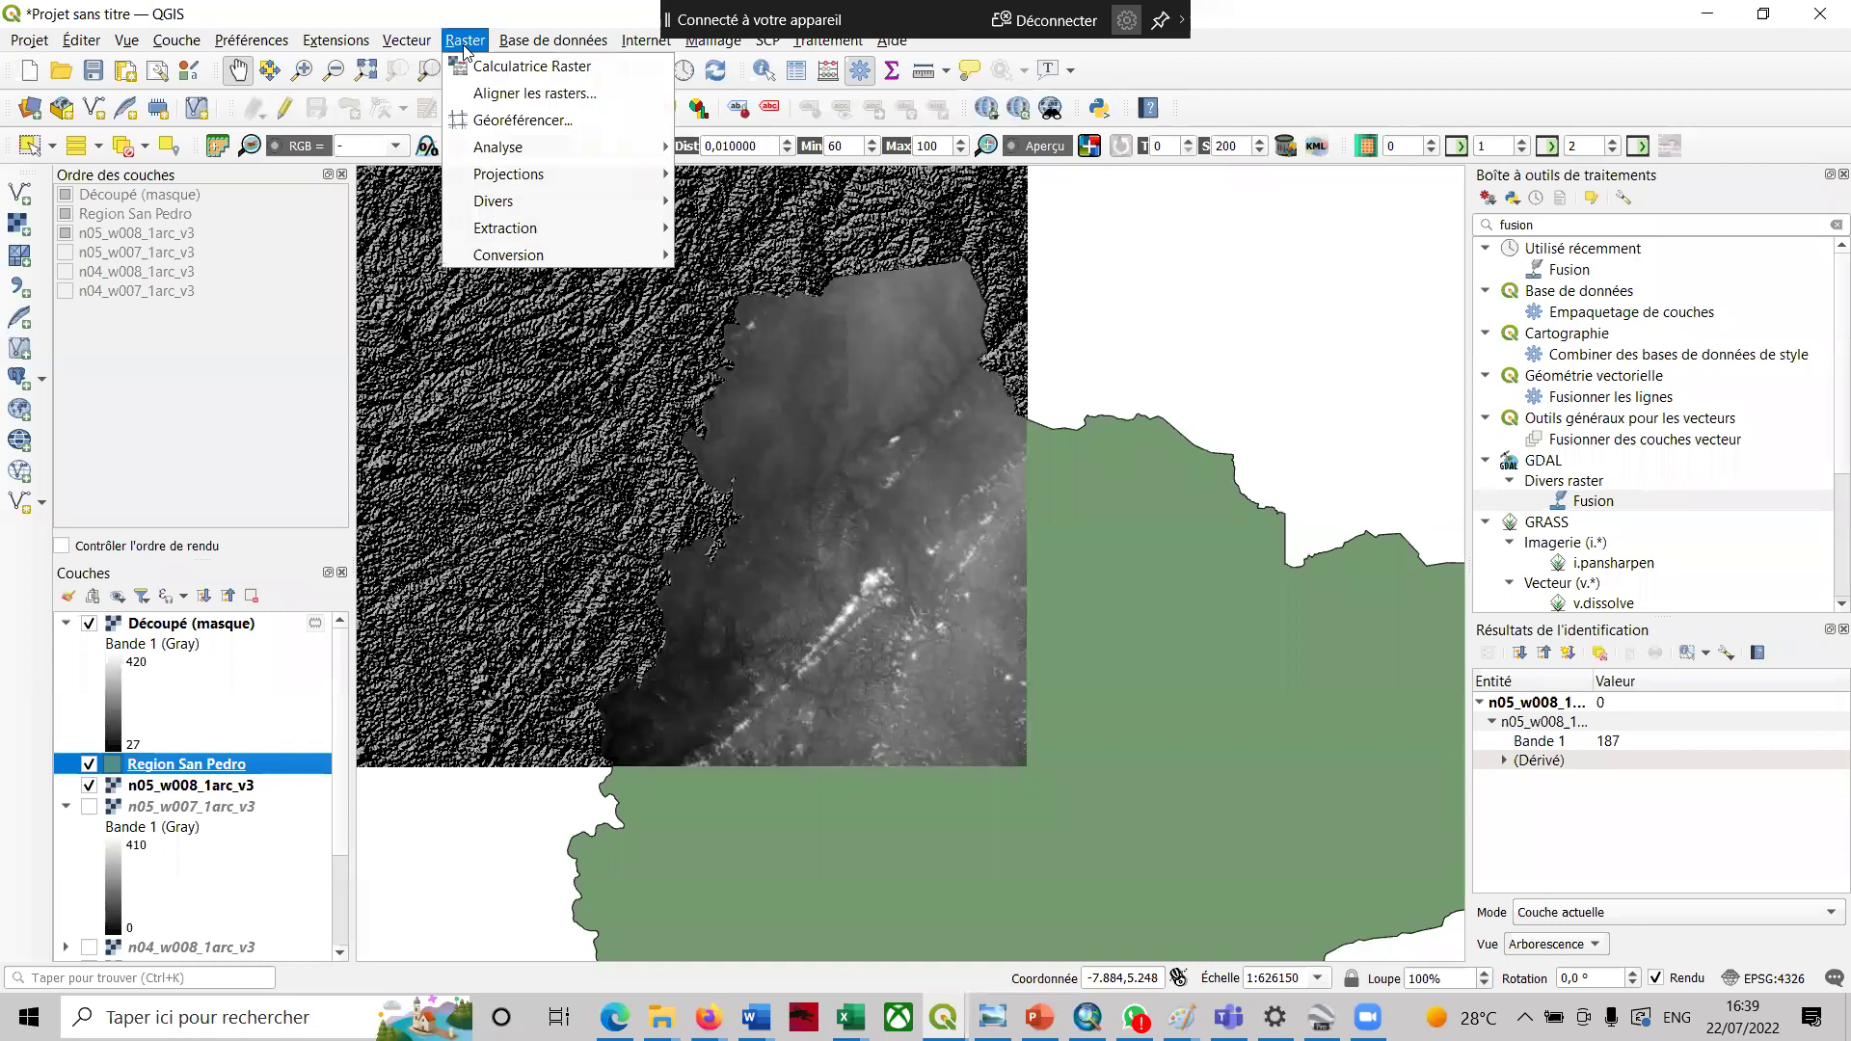
mouse_move(548, 229)
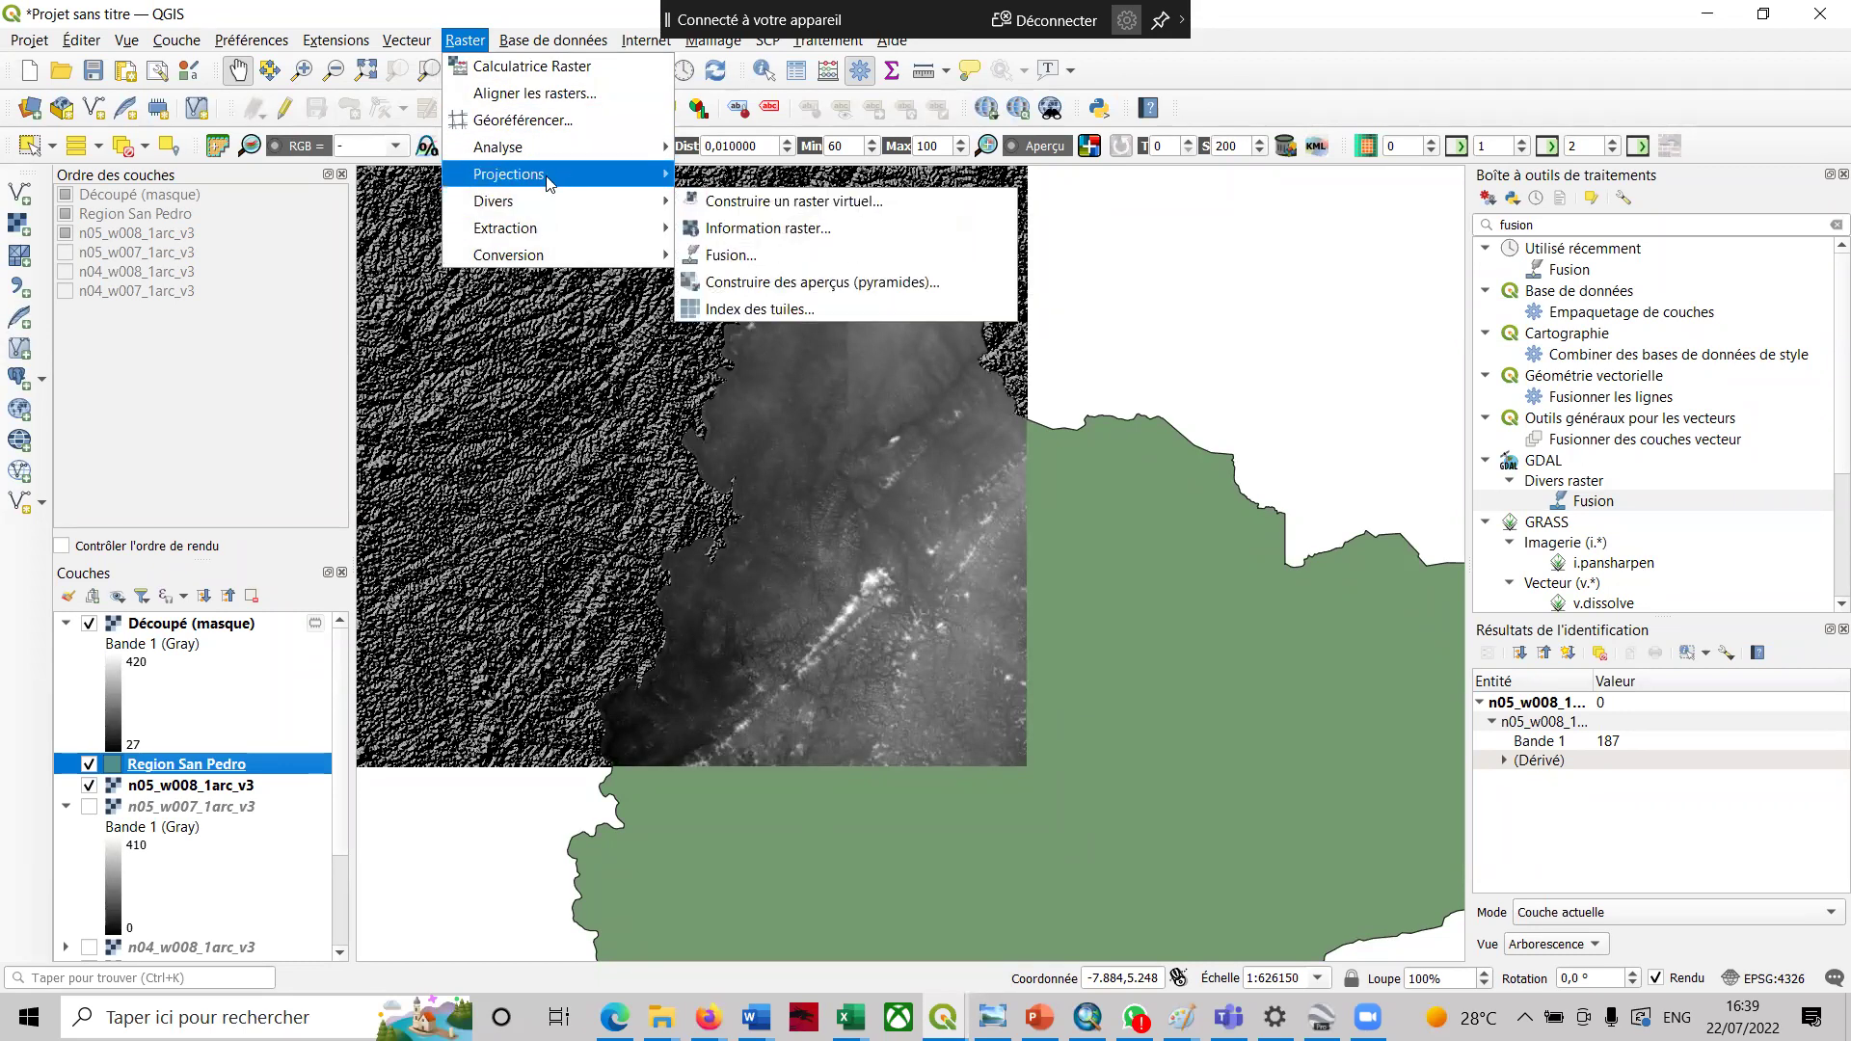
mouse_move(548, 182)
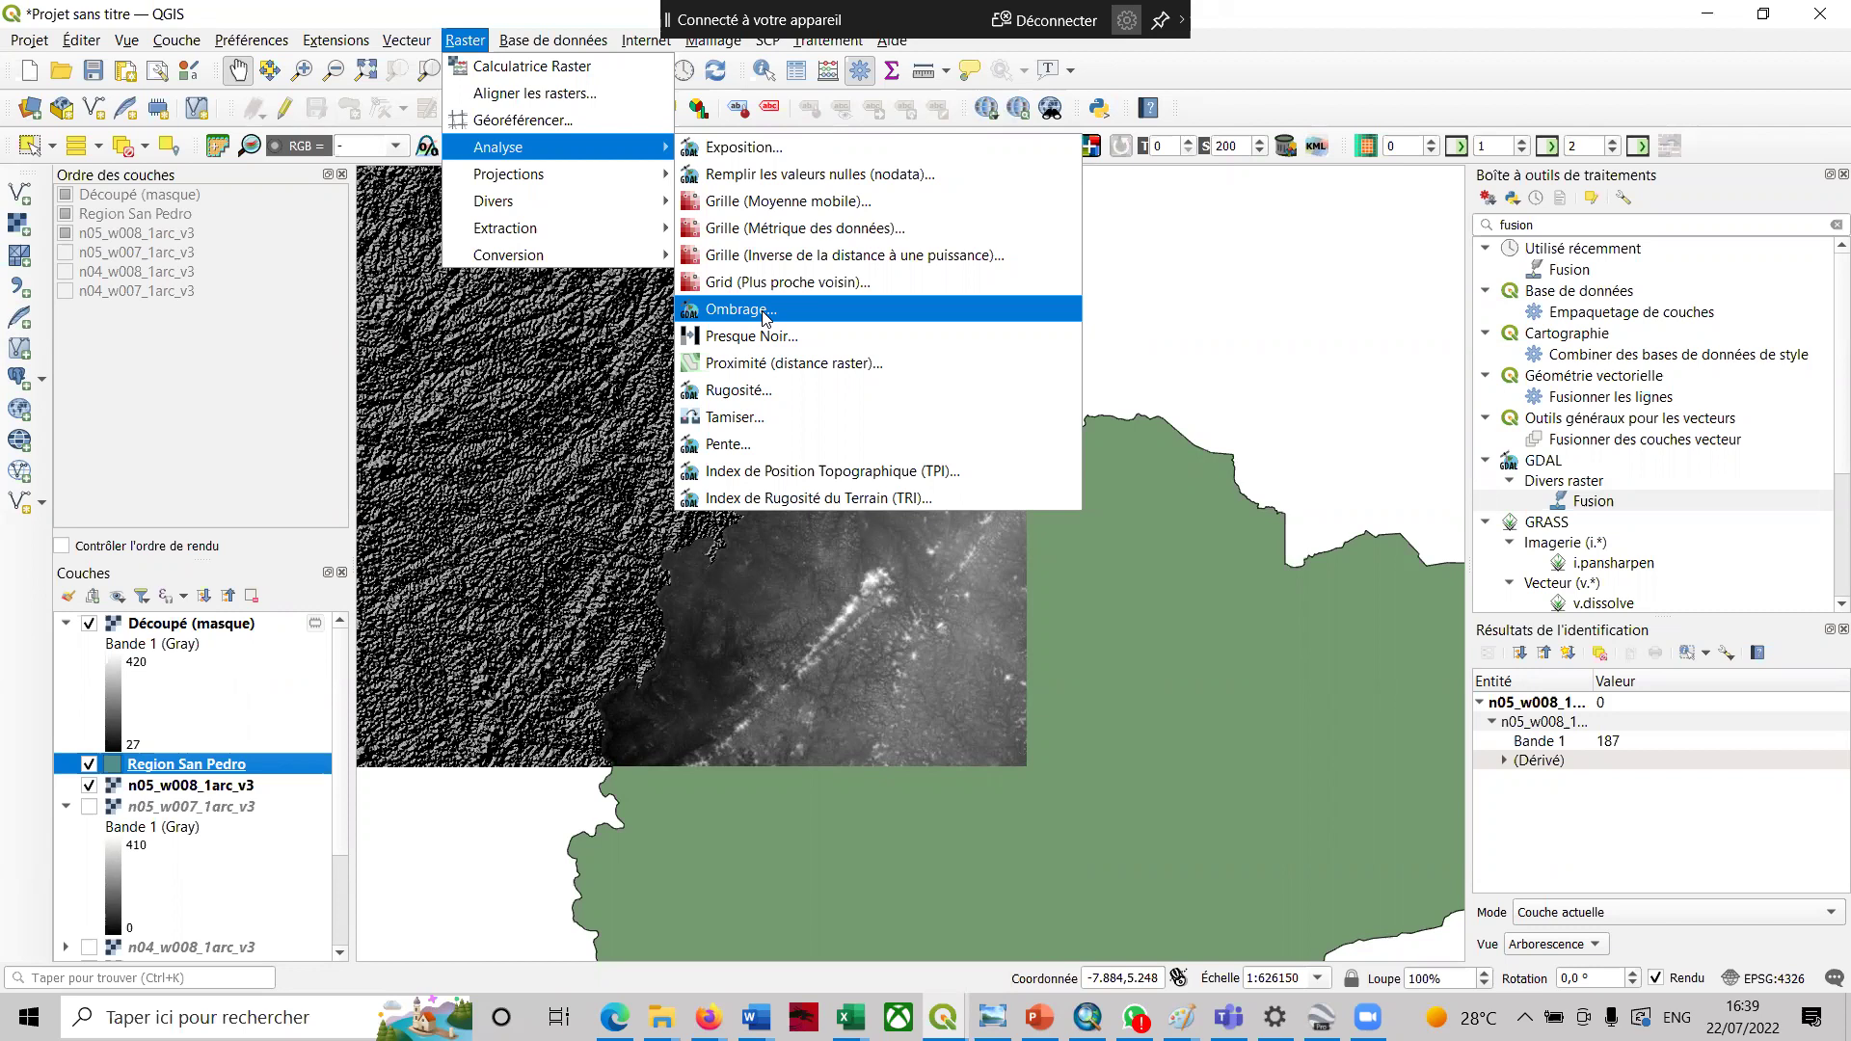
left_click(764, 312)
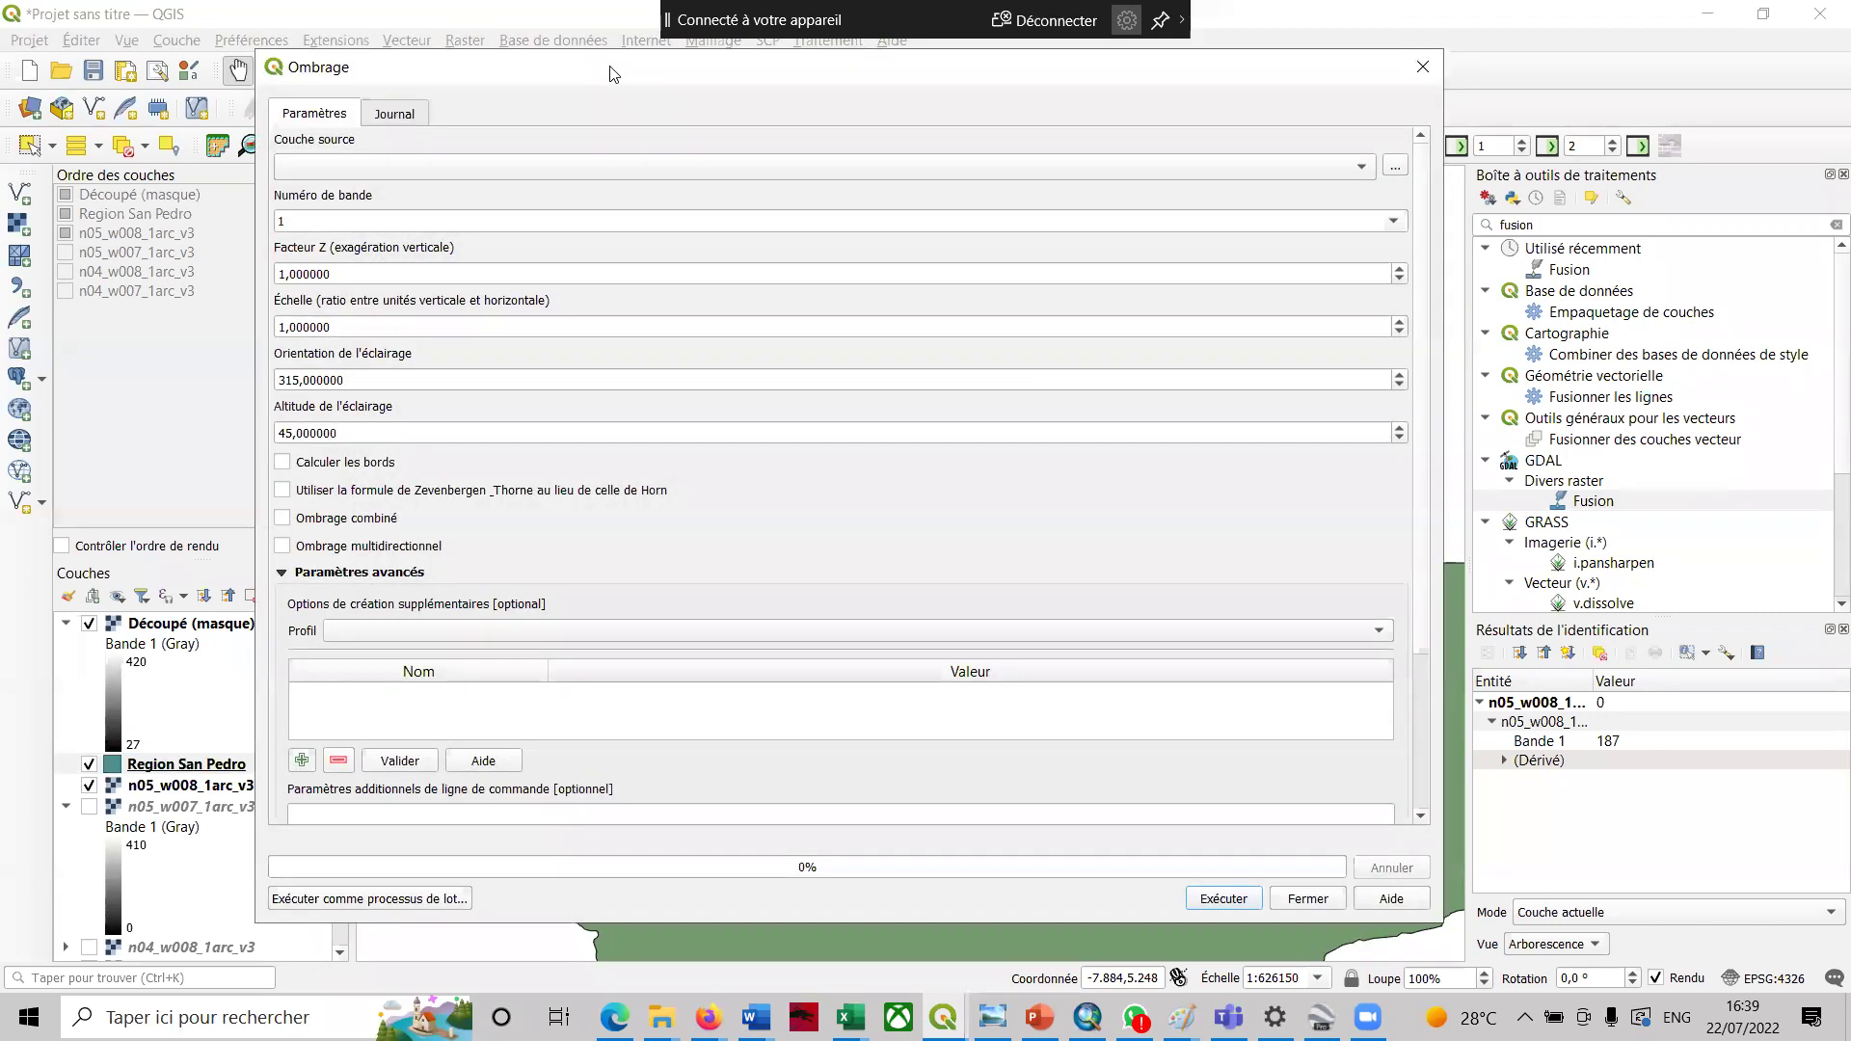
- Run Ombrage with Découpé (masque) as source layer, producing an Ombrage layer valued 1 to 181
left_click(1362, 174)
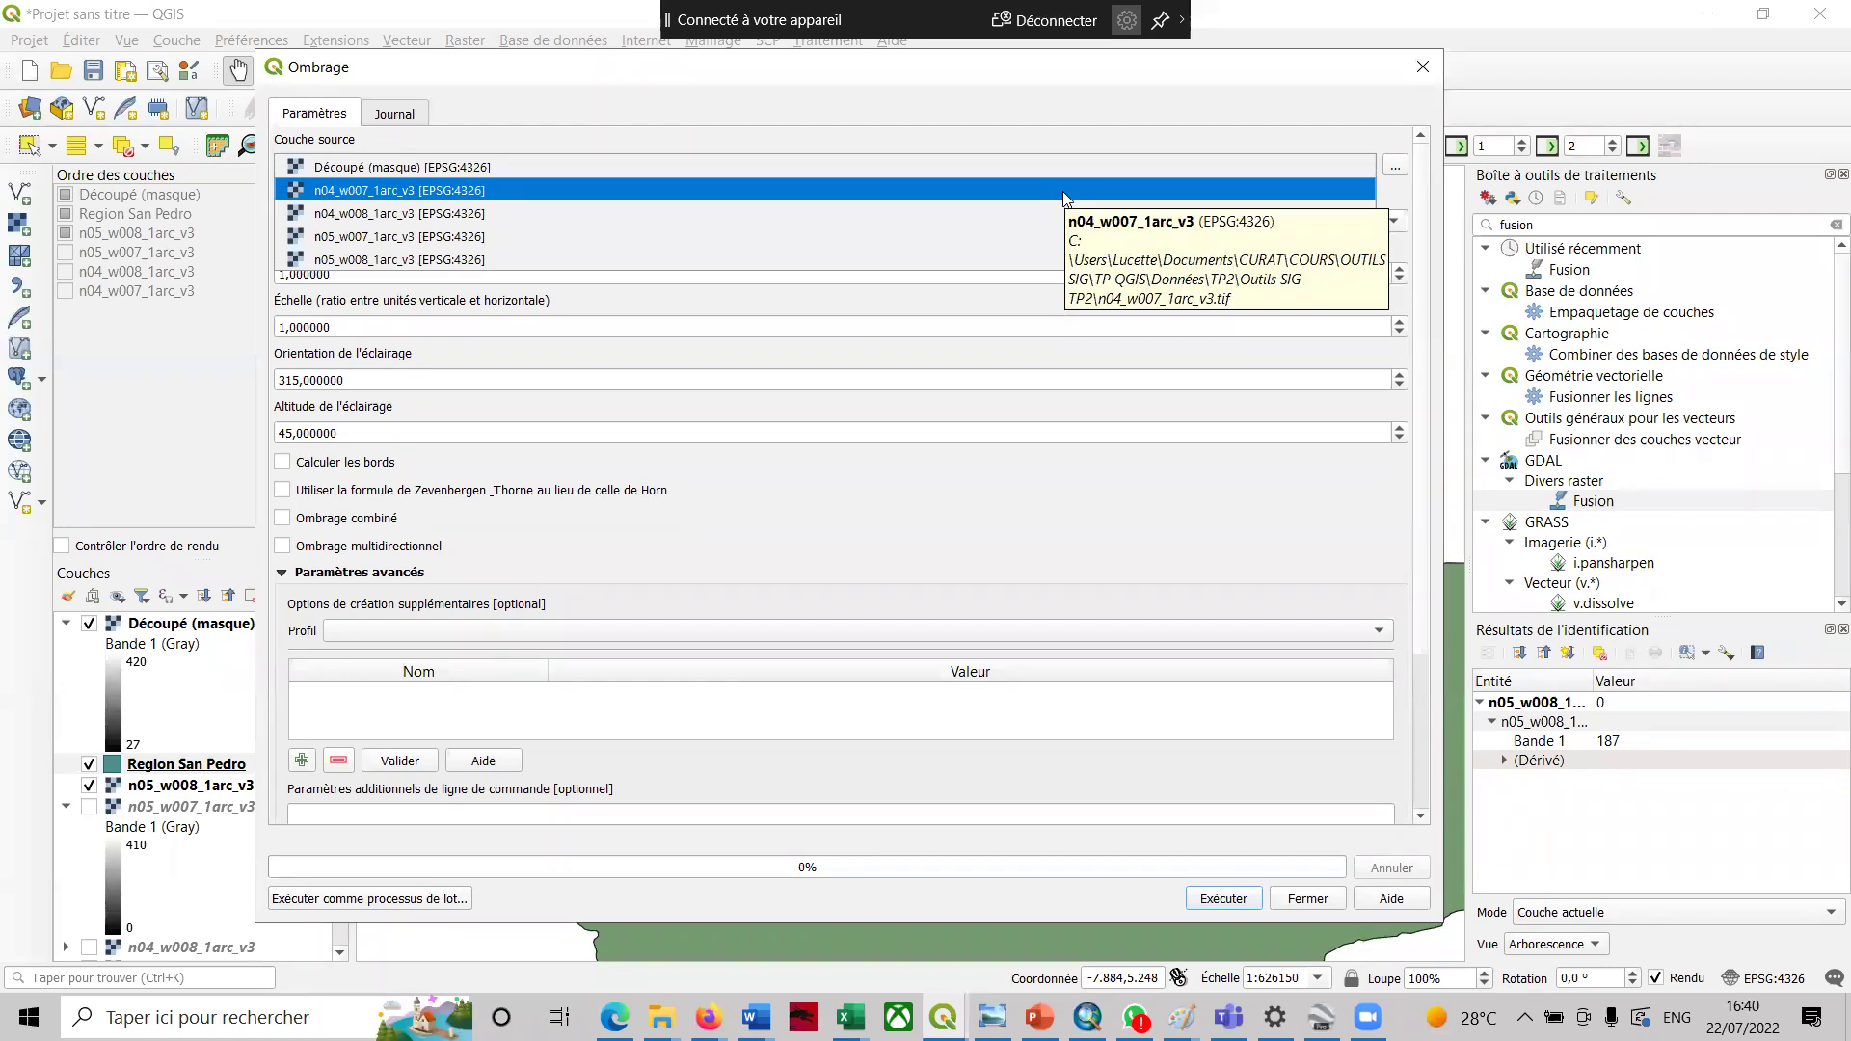
left_click(997, 168)
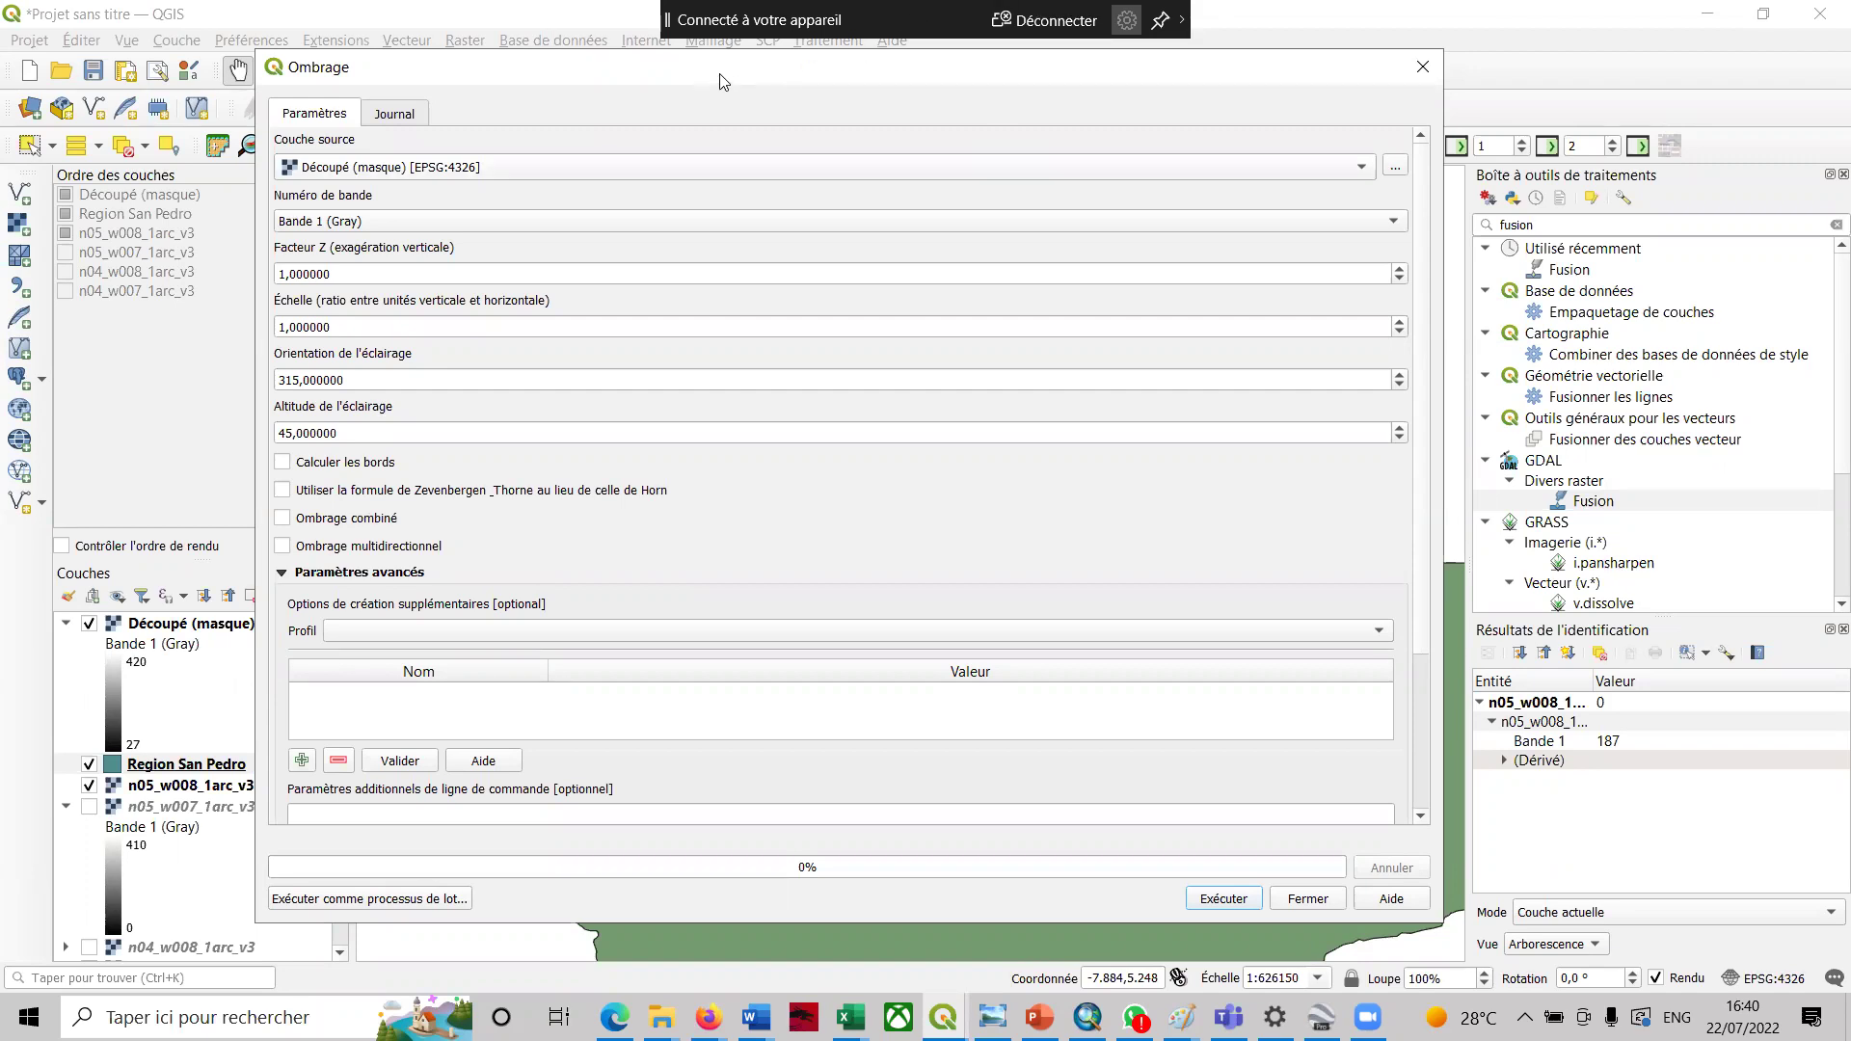
left_click_drag(723, 75, 908, 85)
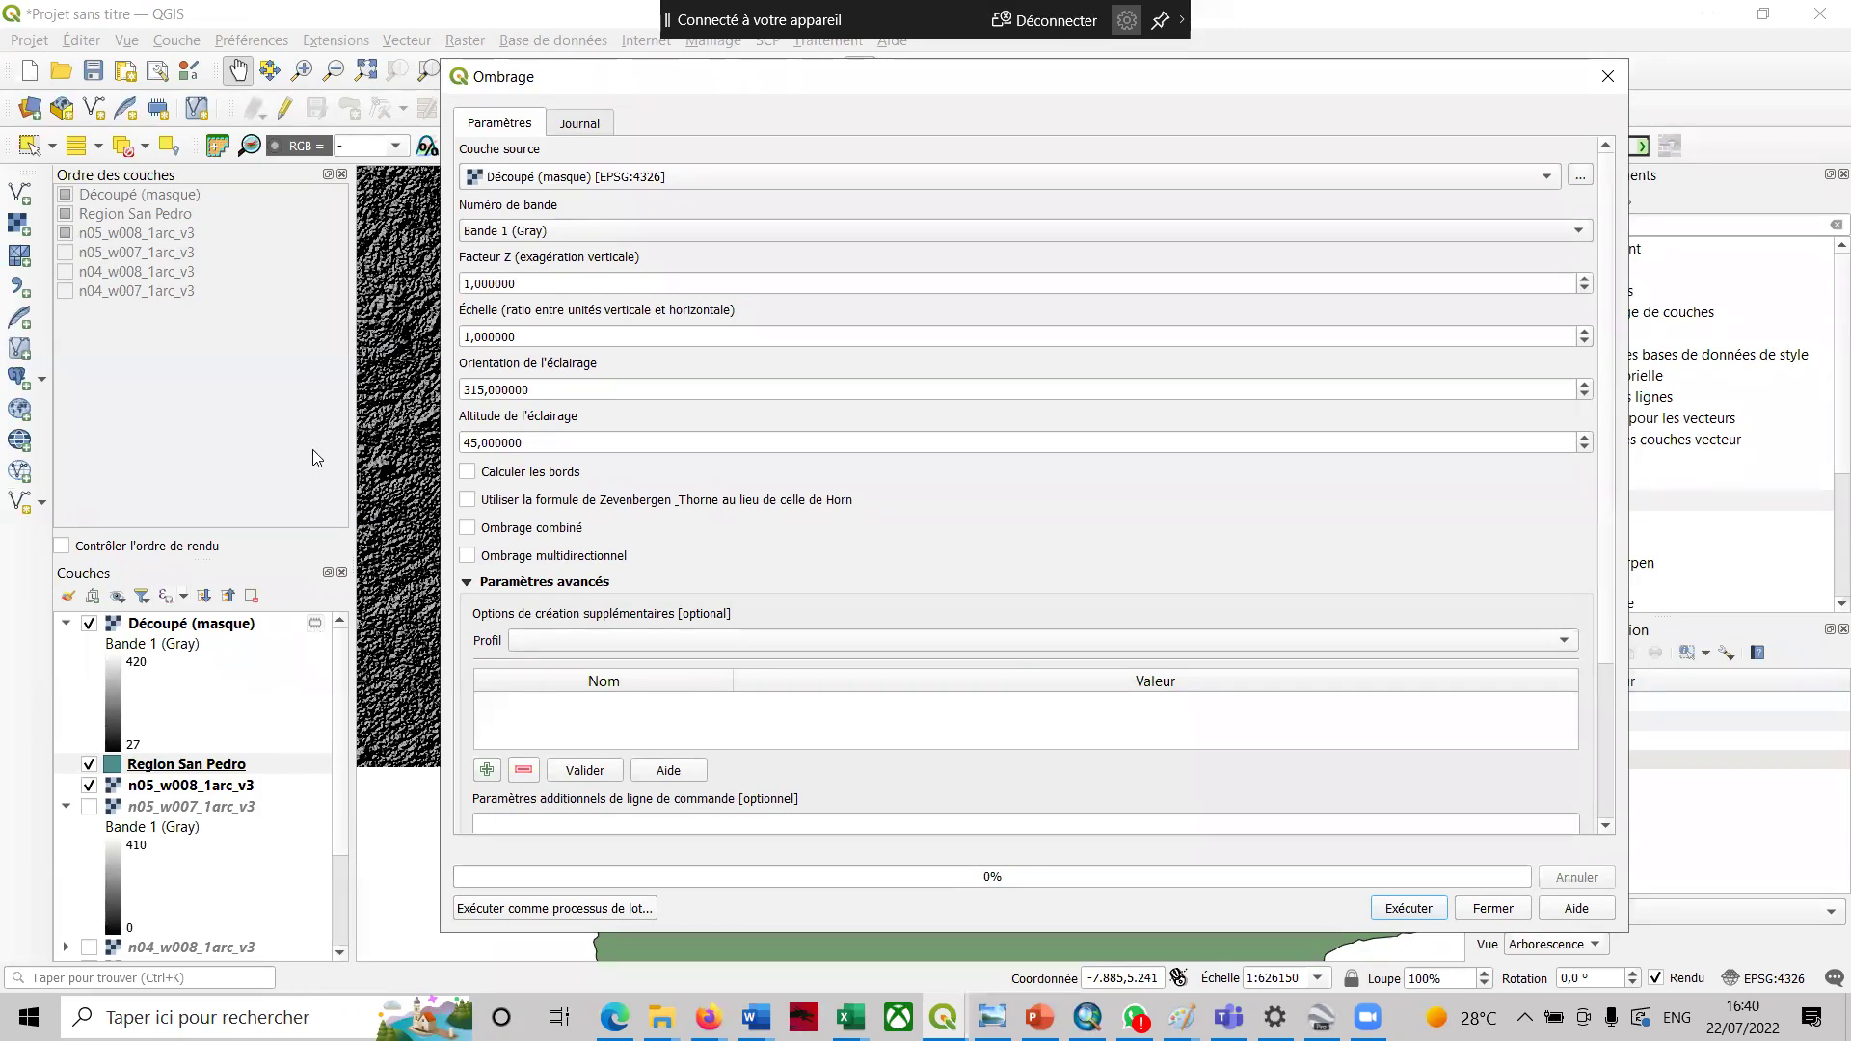
right_click(725, 84)
left_click(707, 95)
left_click(1409, 908)
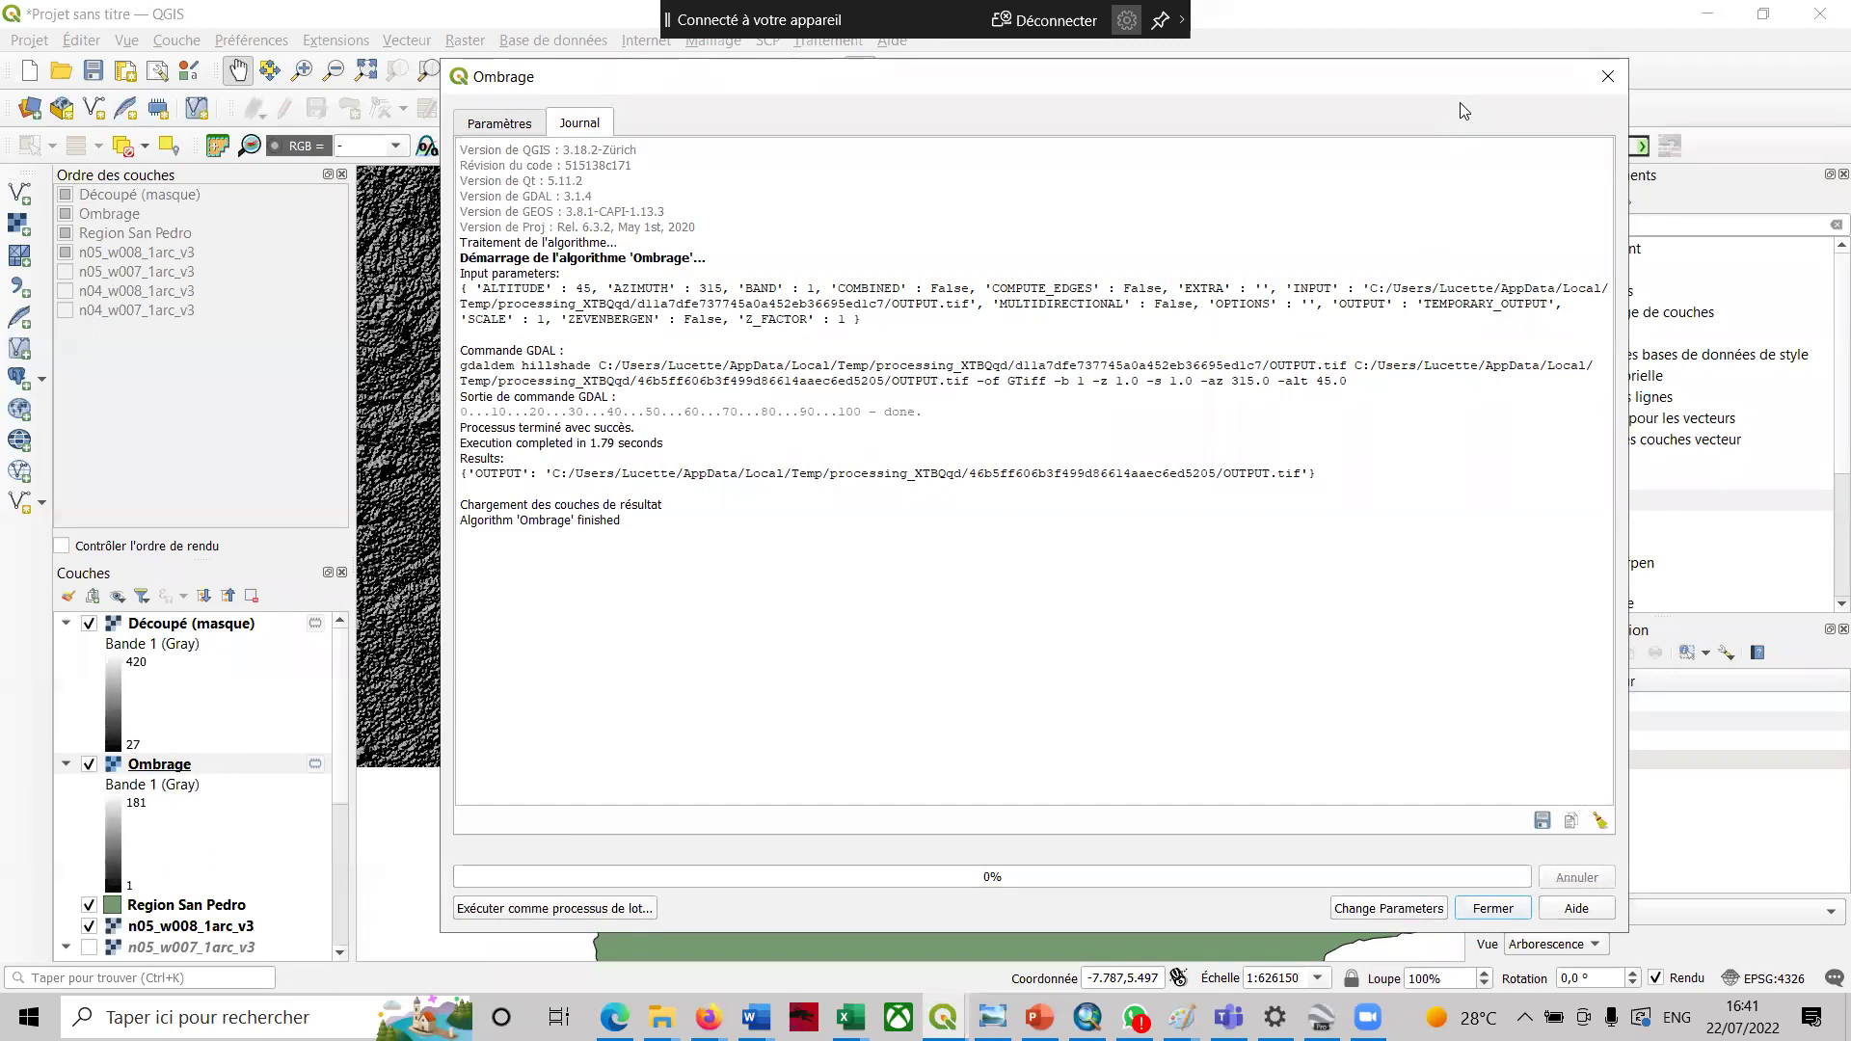
right_click(1281, 93)
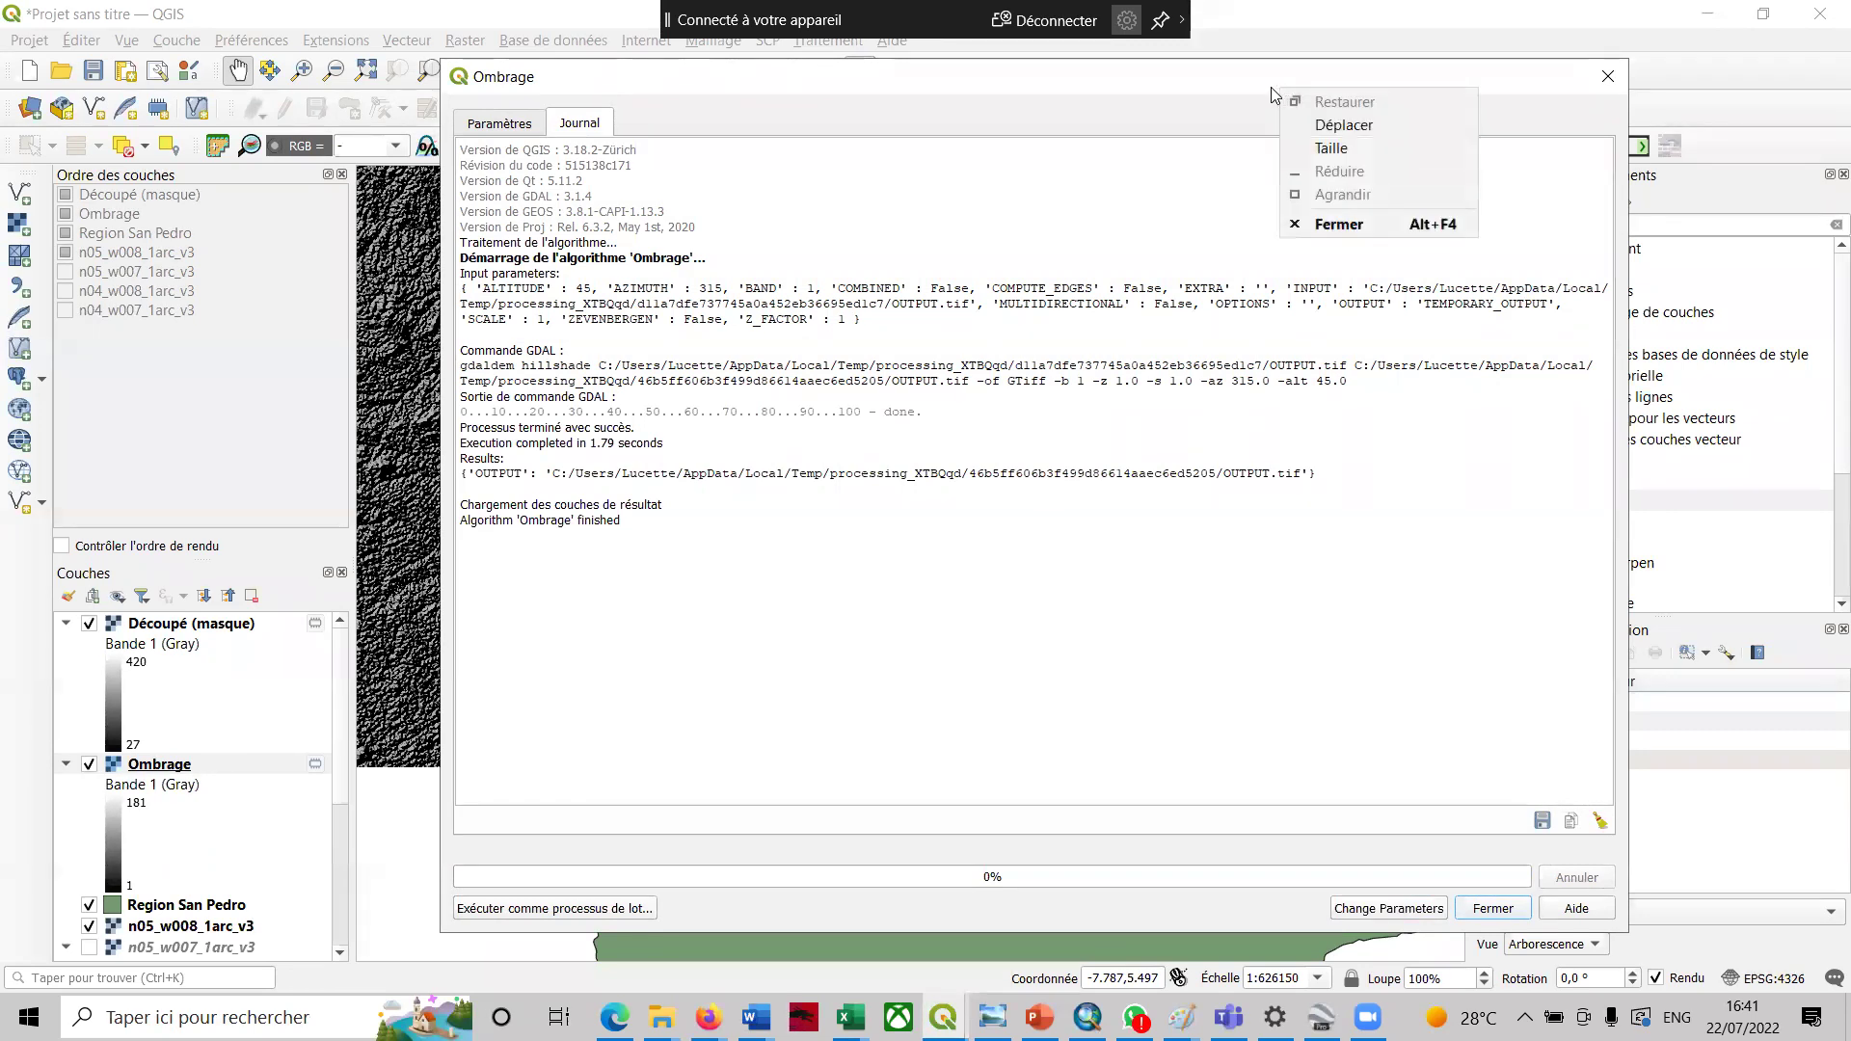
- Close the hillshade tool, hide Découpé (masque), n05_w008_1arc_v3 and Region San Pedro, then zoom in
left_click(1510, 914)
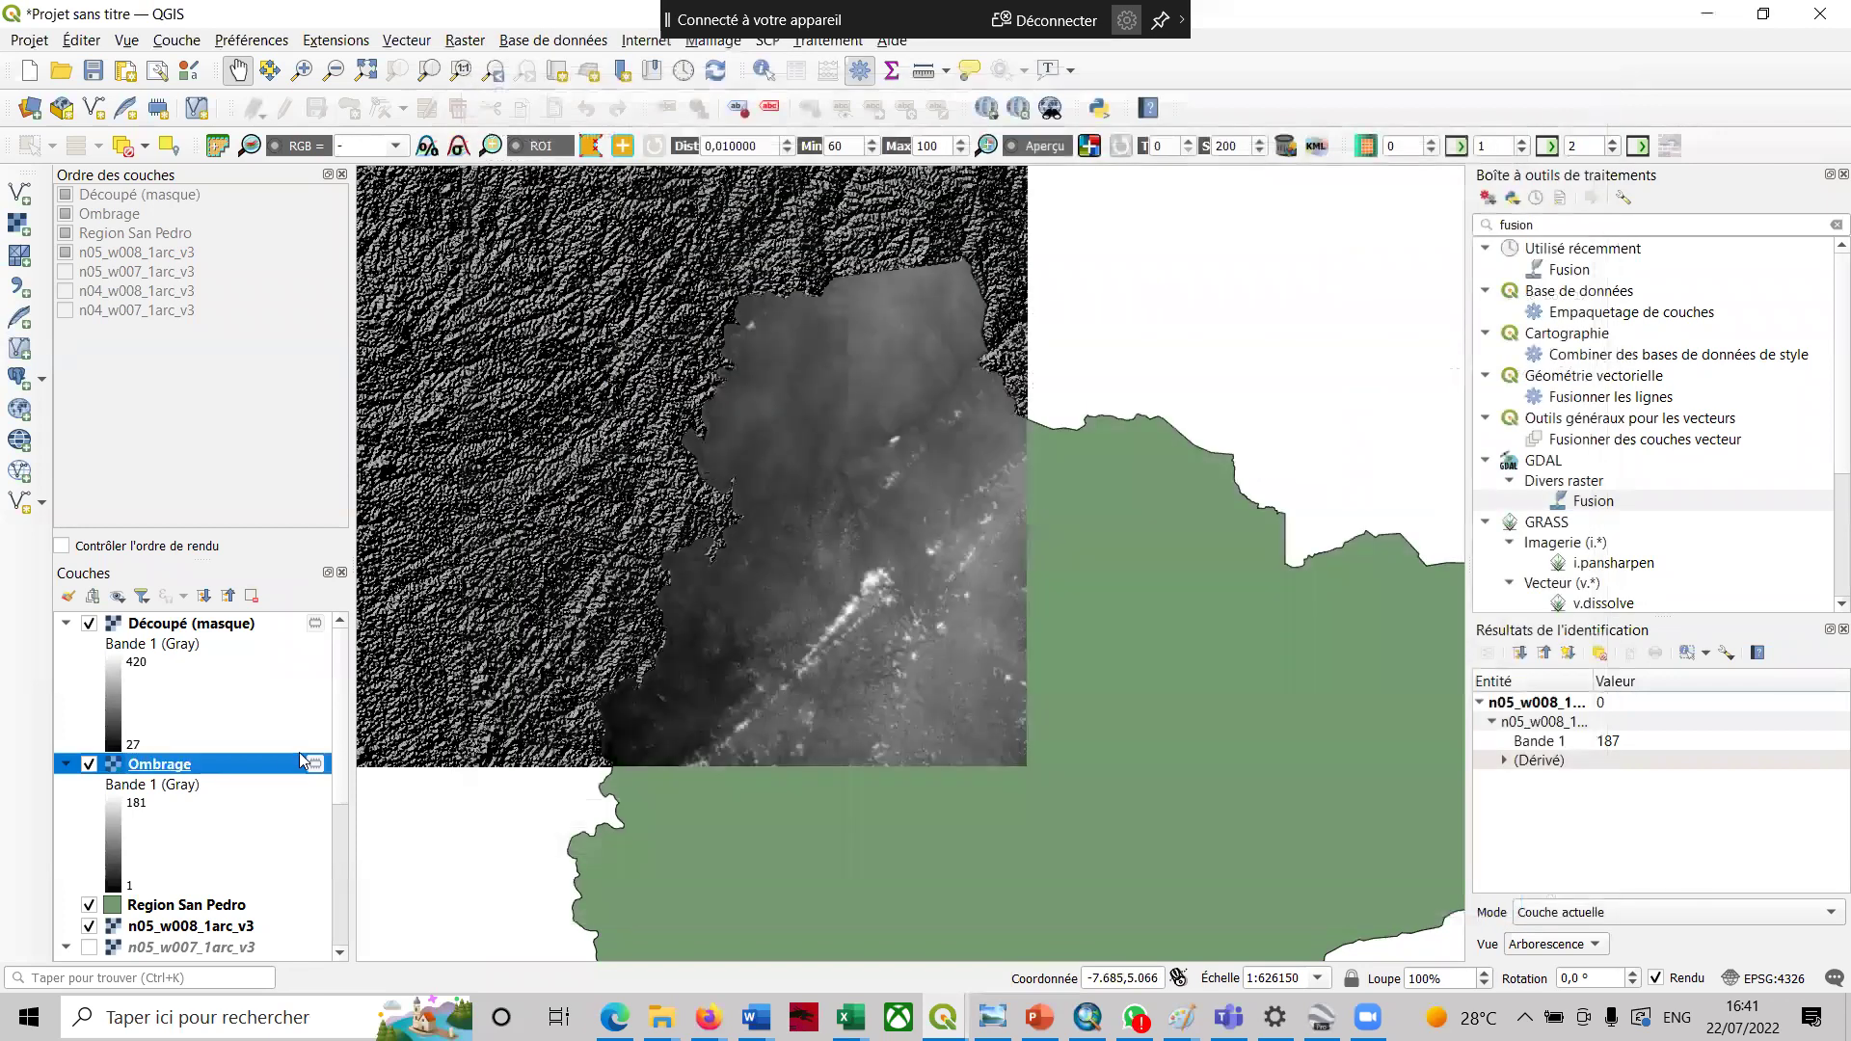
left_click(85, 629)
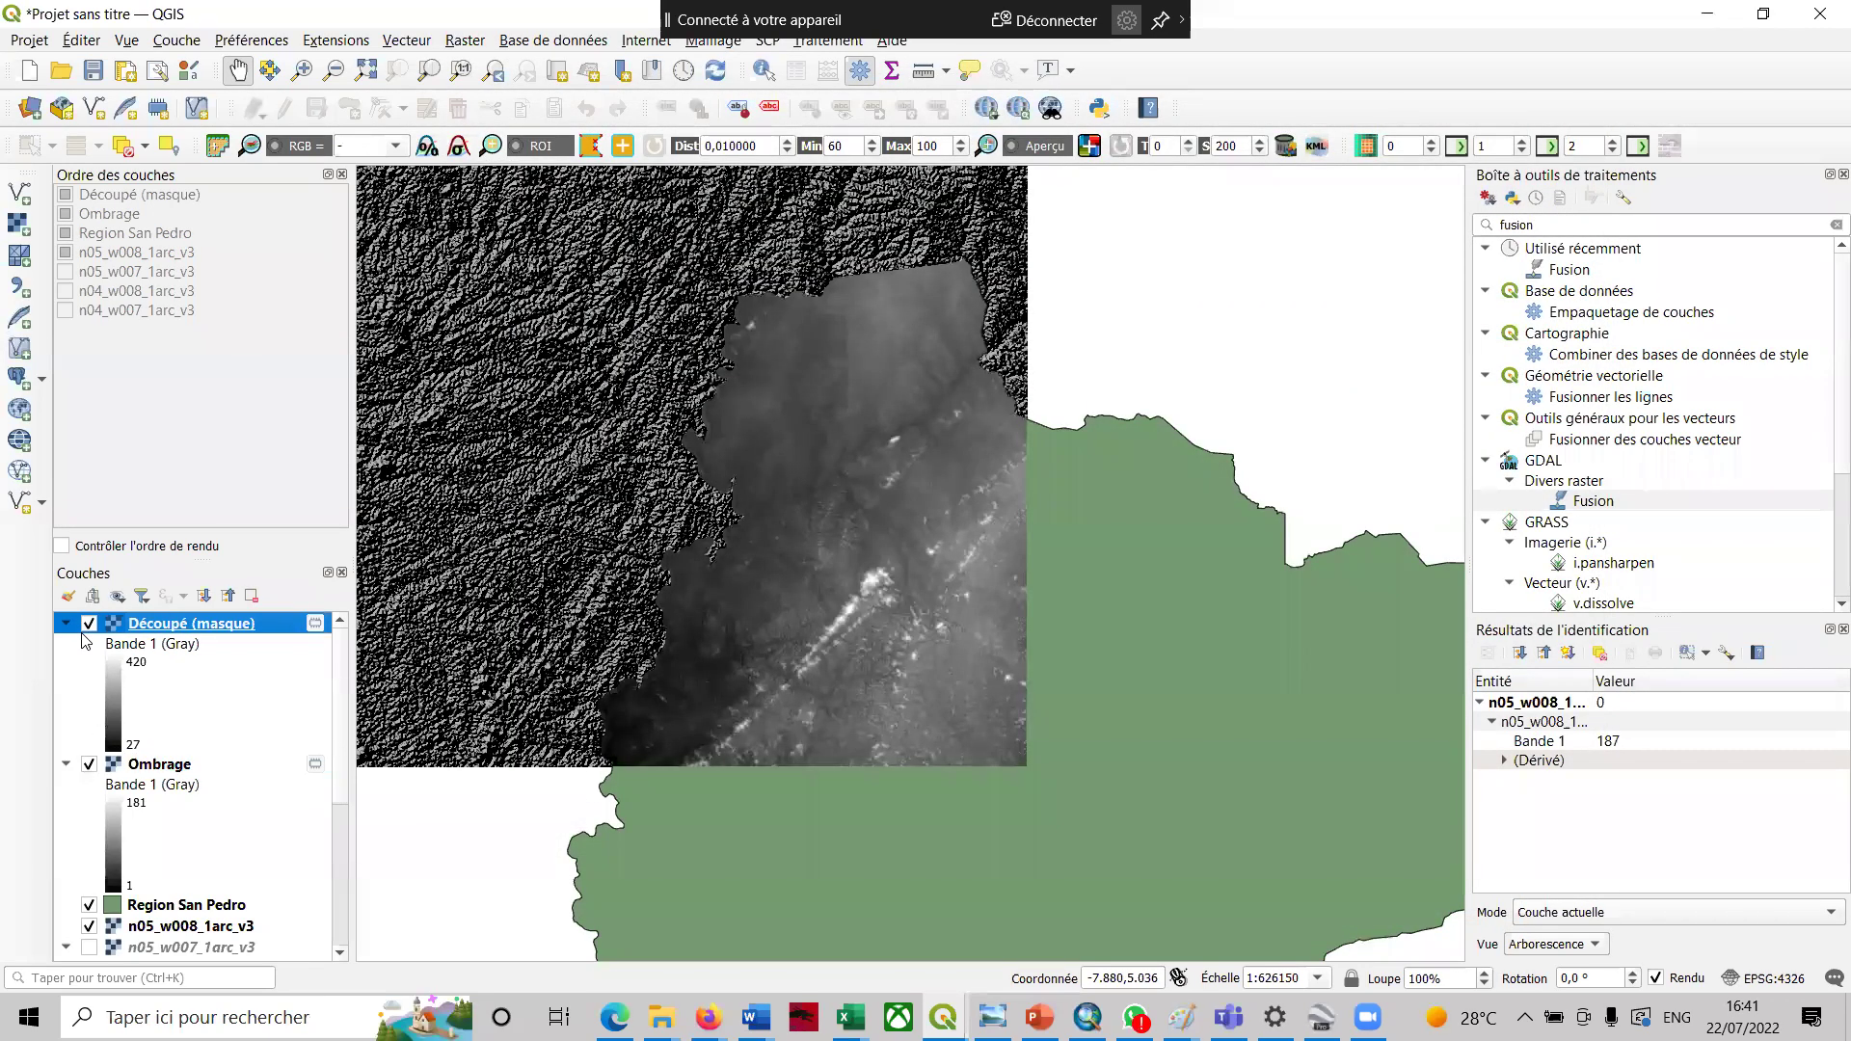
left_click(88, 624)
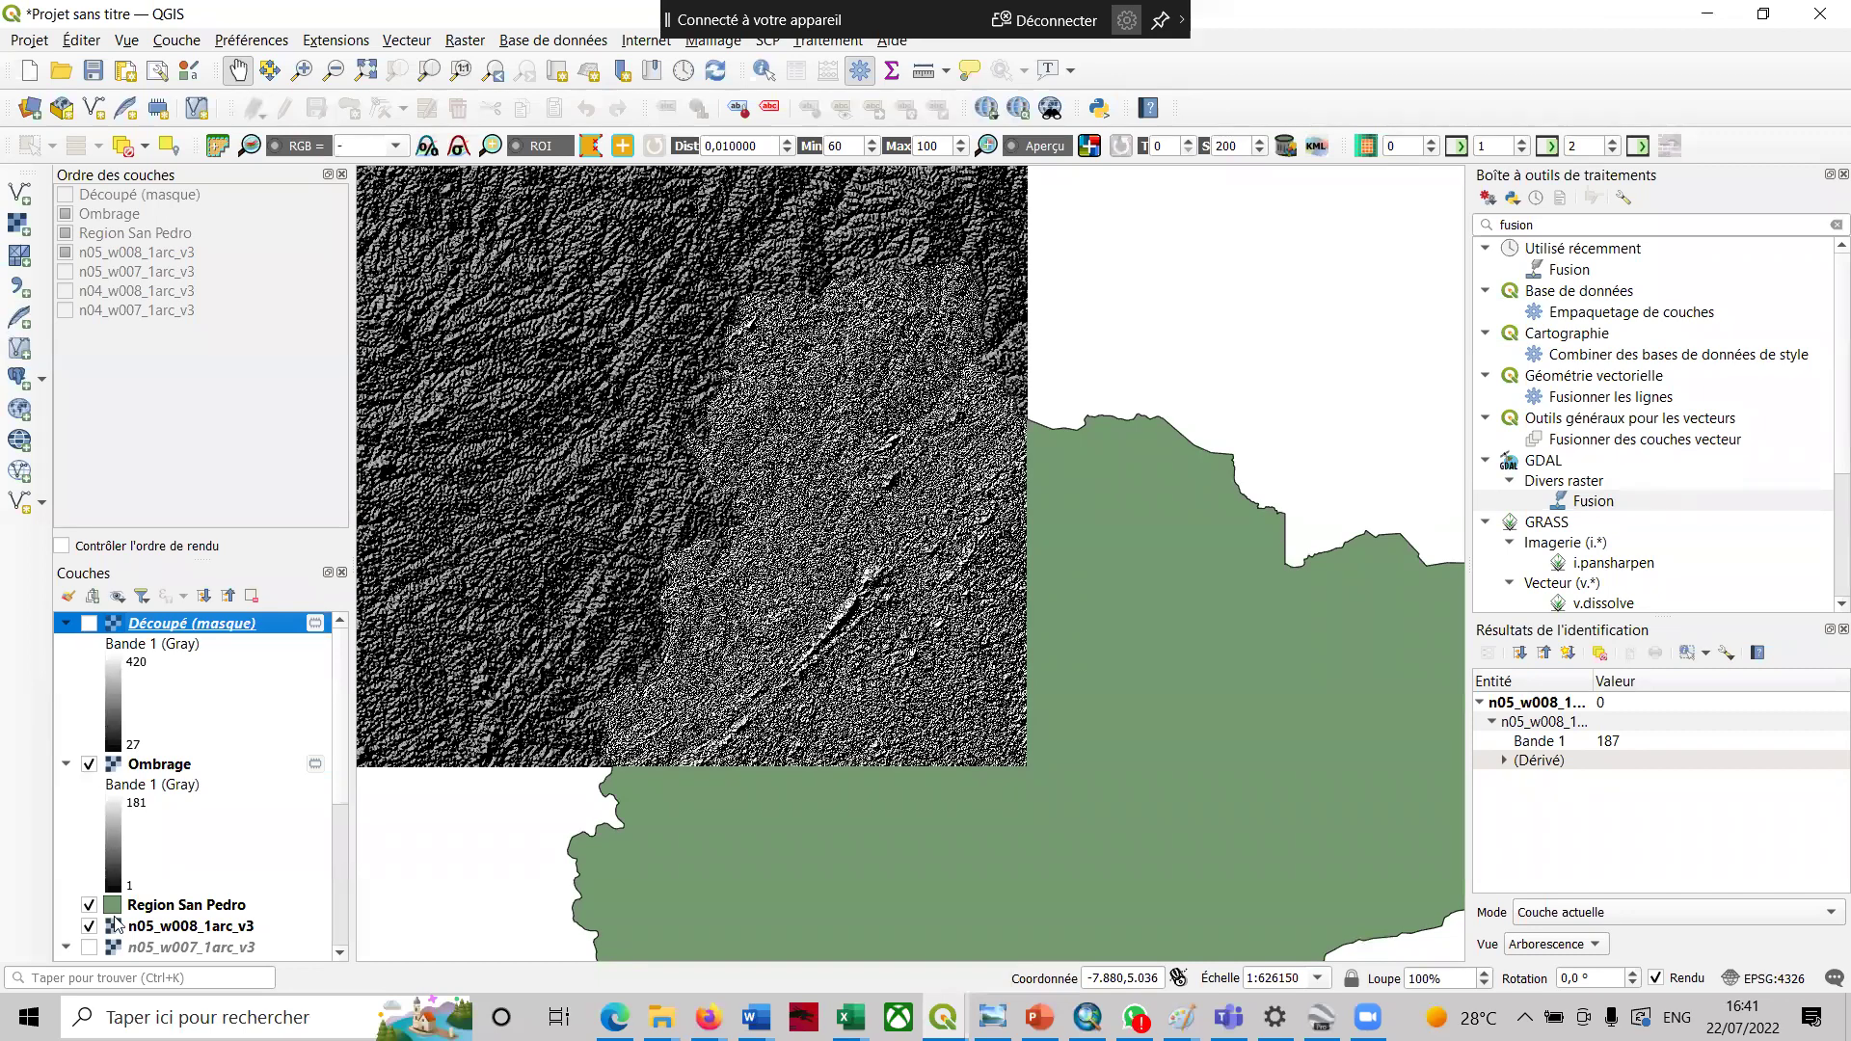
scroll(347, 806, "down", 2)
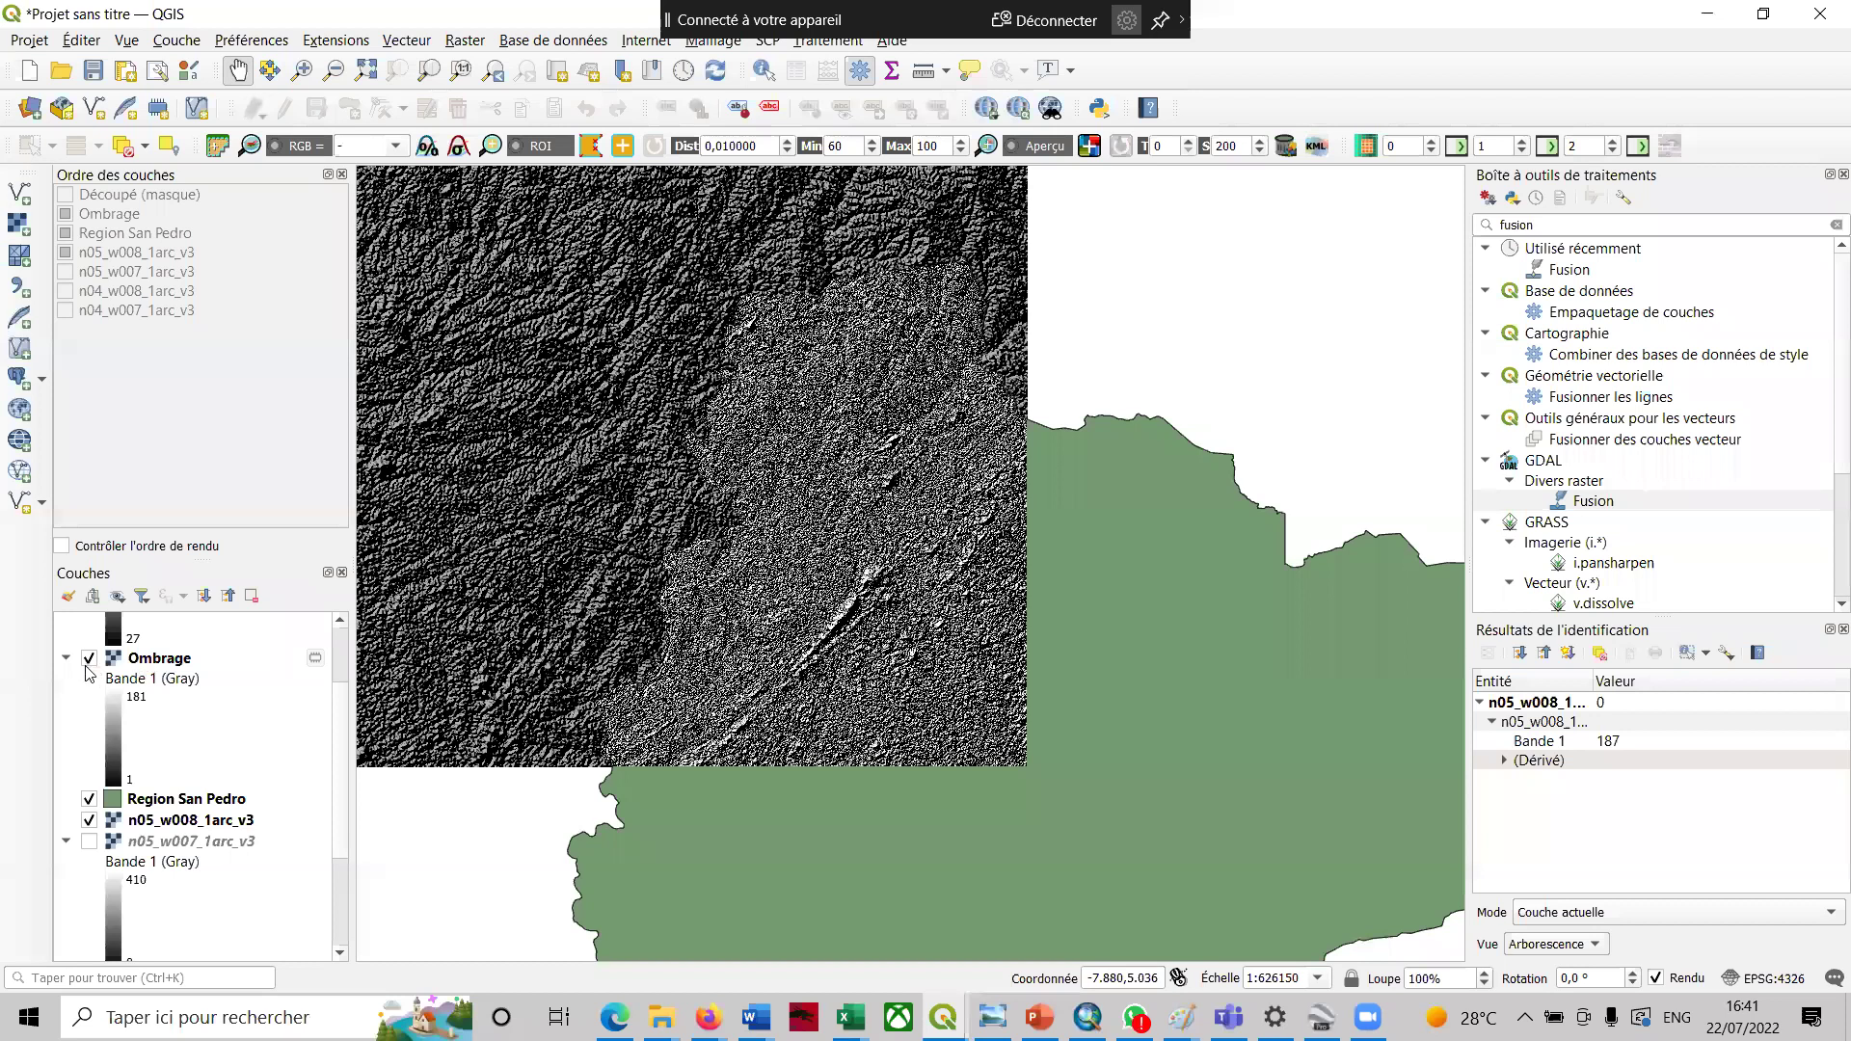
left_click(89, 821)
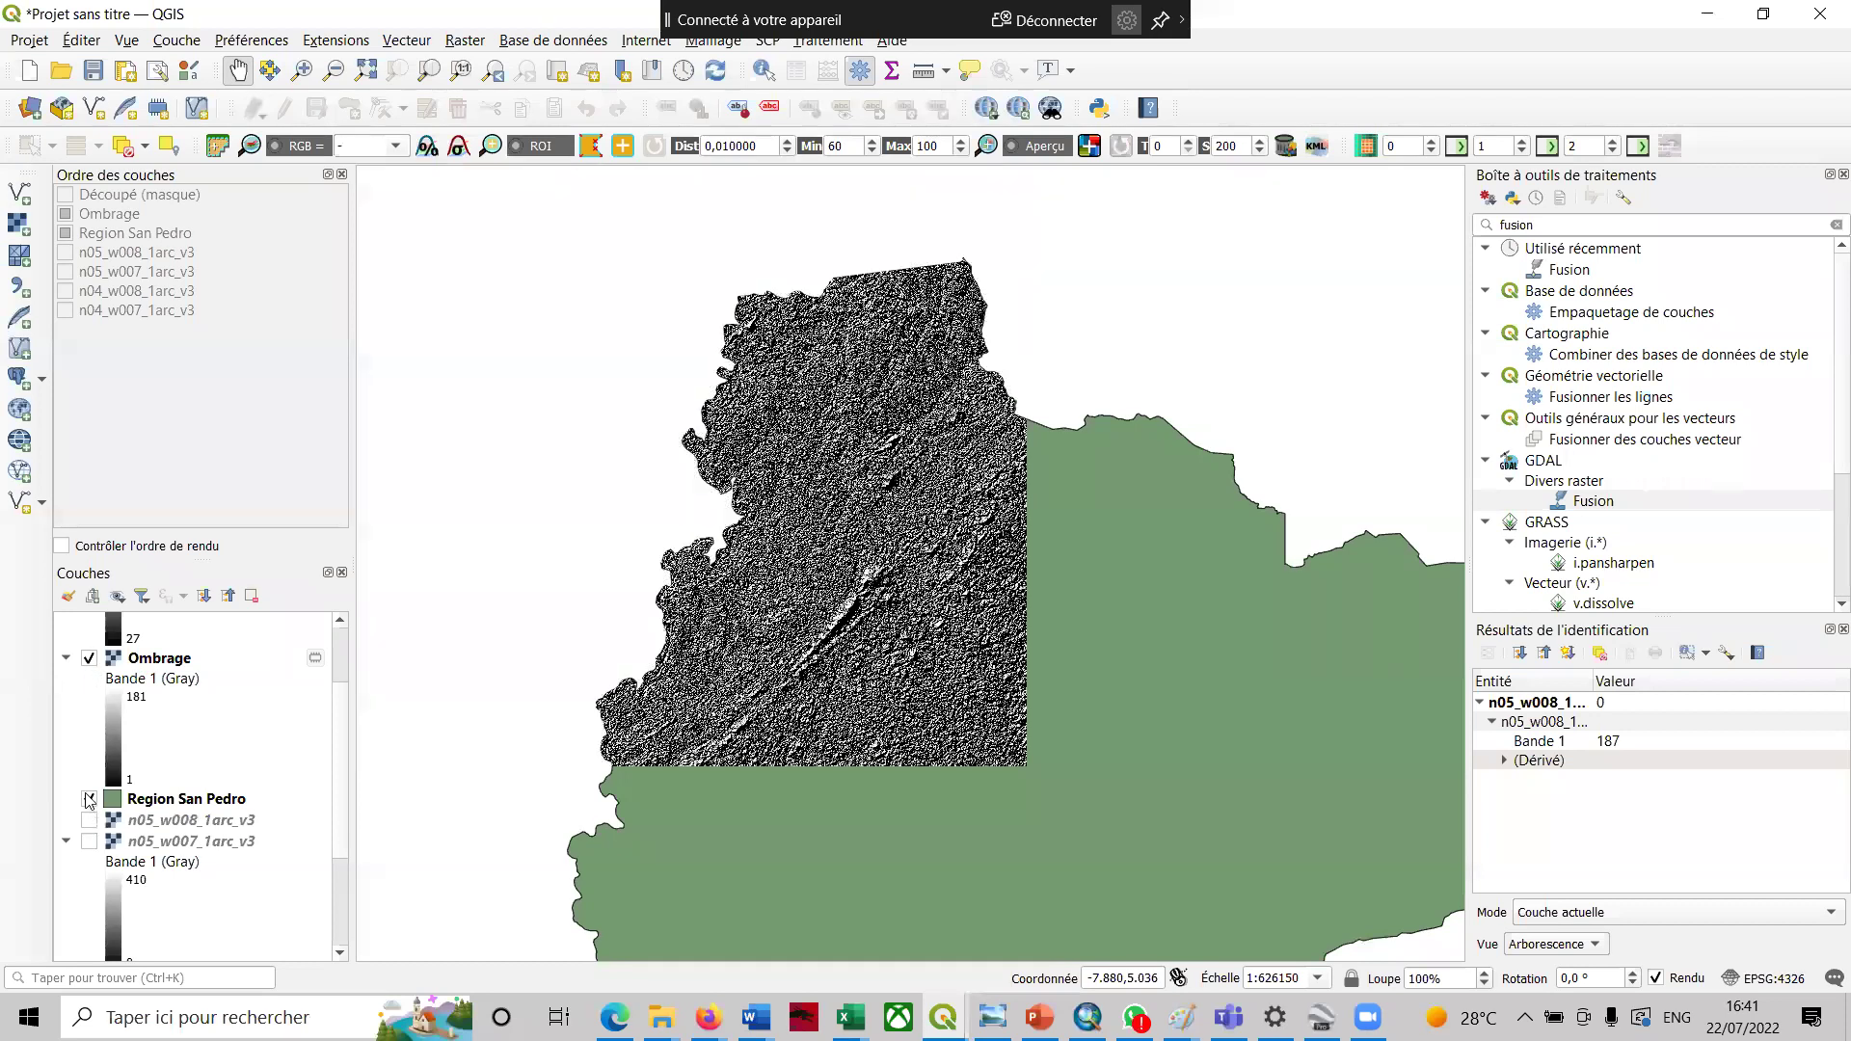
left_click(89, 800)
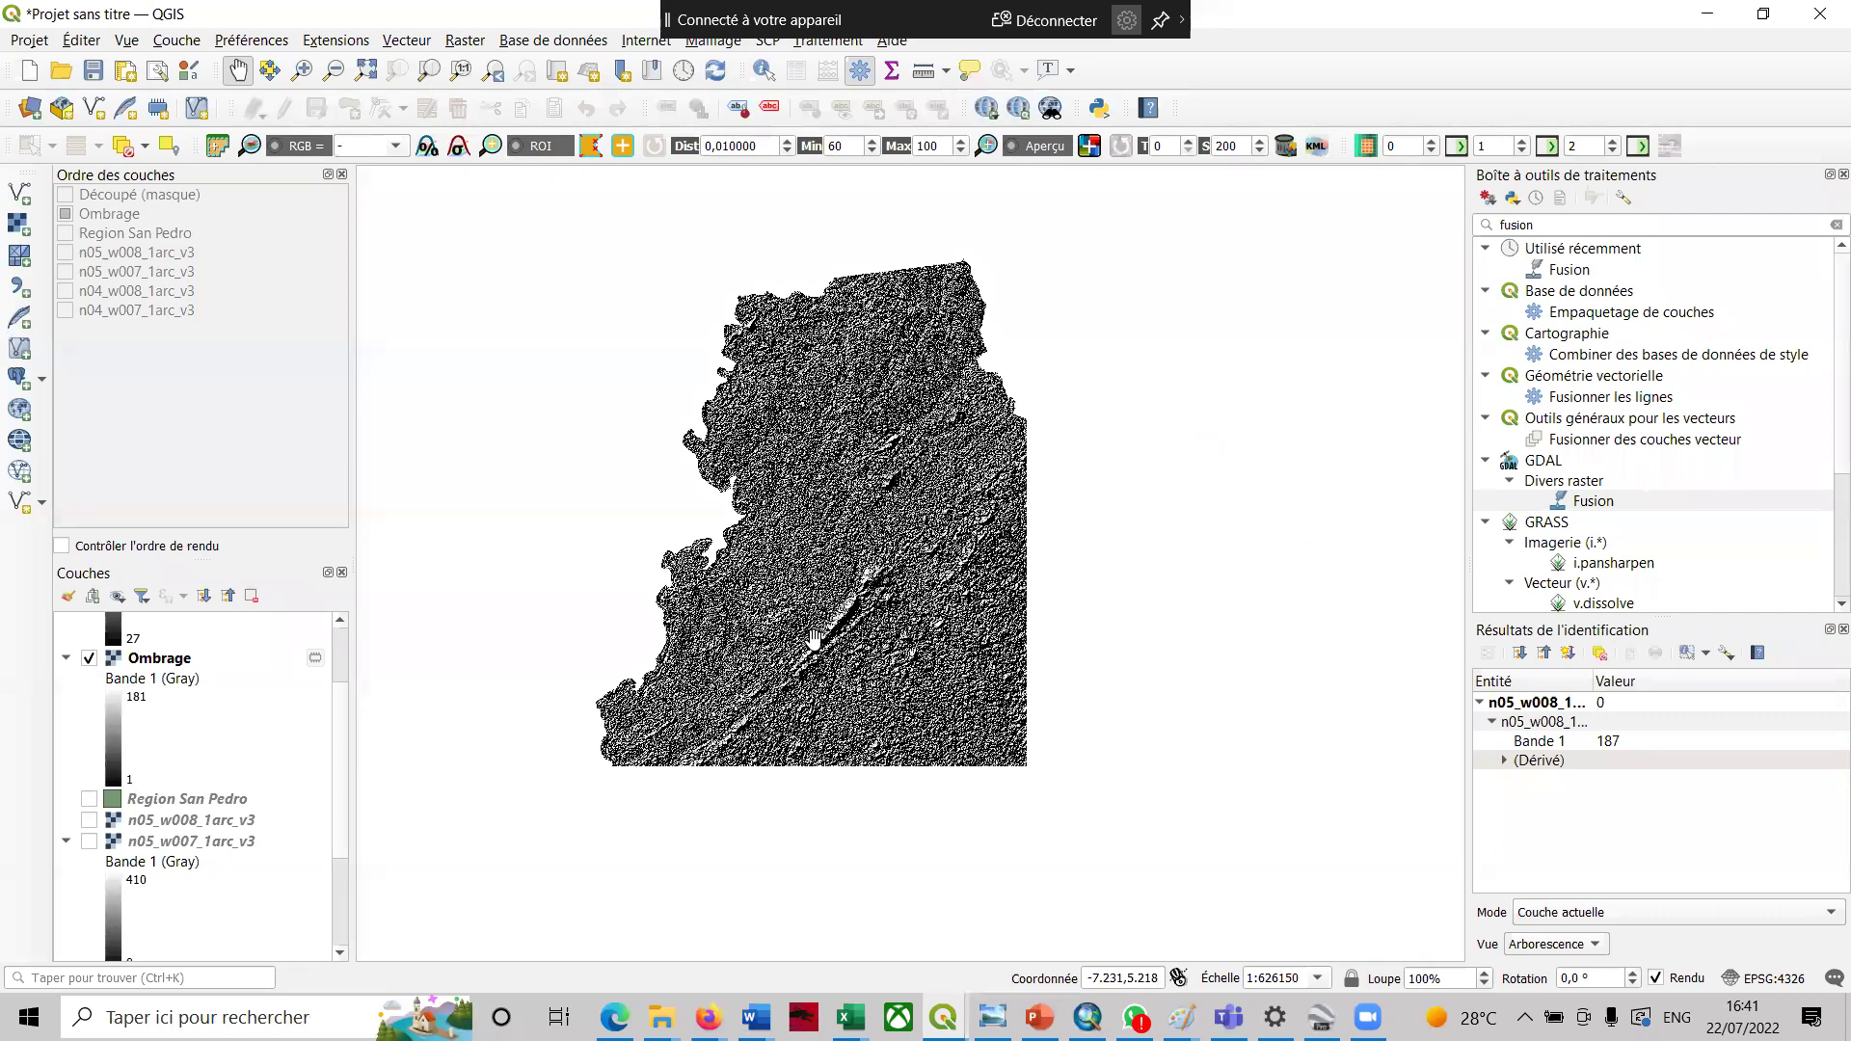
left_click(302, 70)
left_click(872, 613)
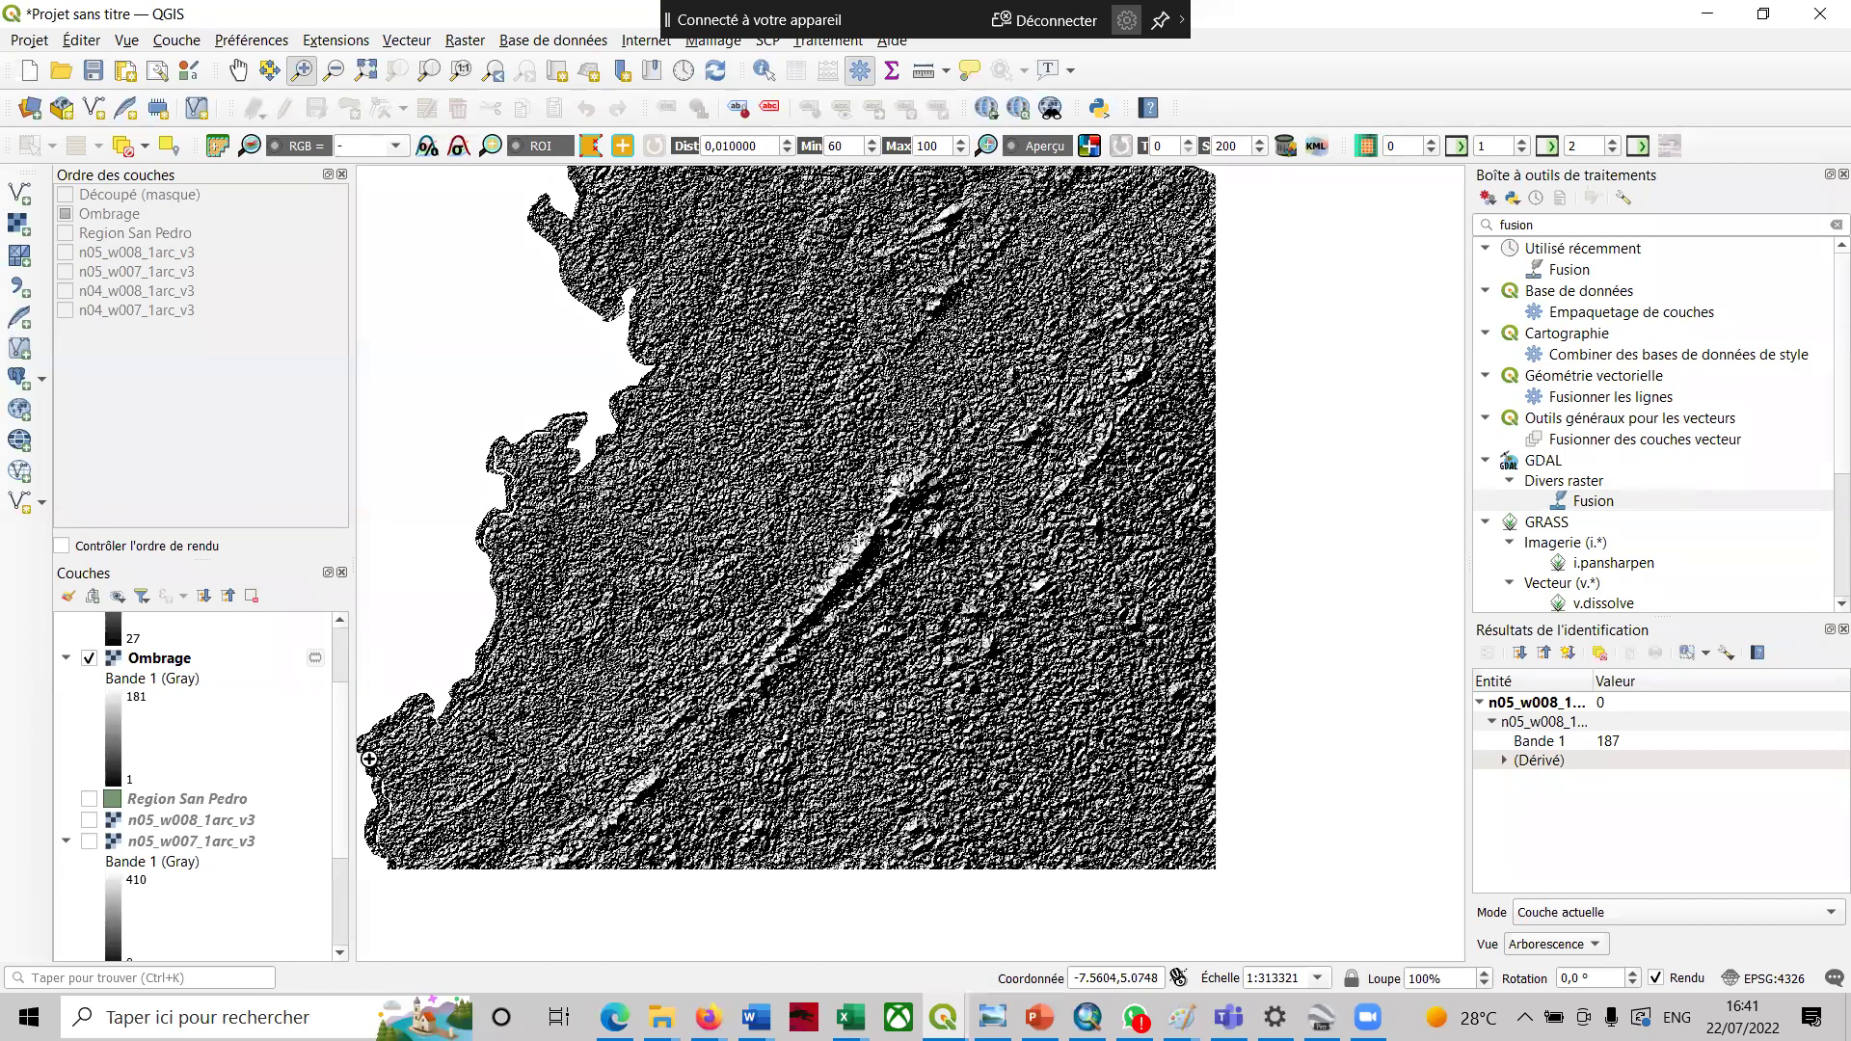
- Zoom in once more on the Ombrage relief and pan to frame the long diagonal ridge
left_click(393, 793)
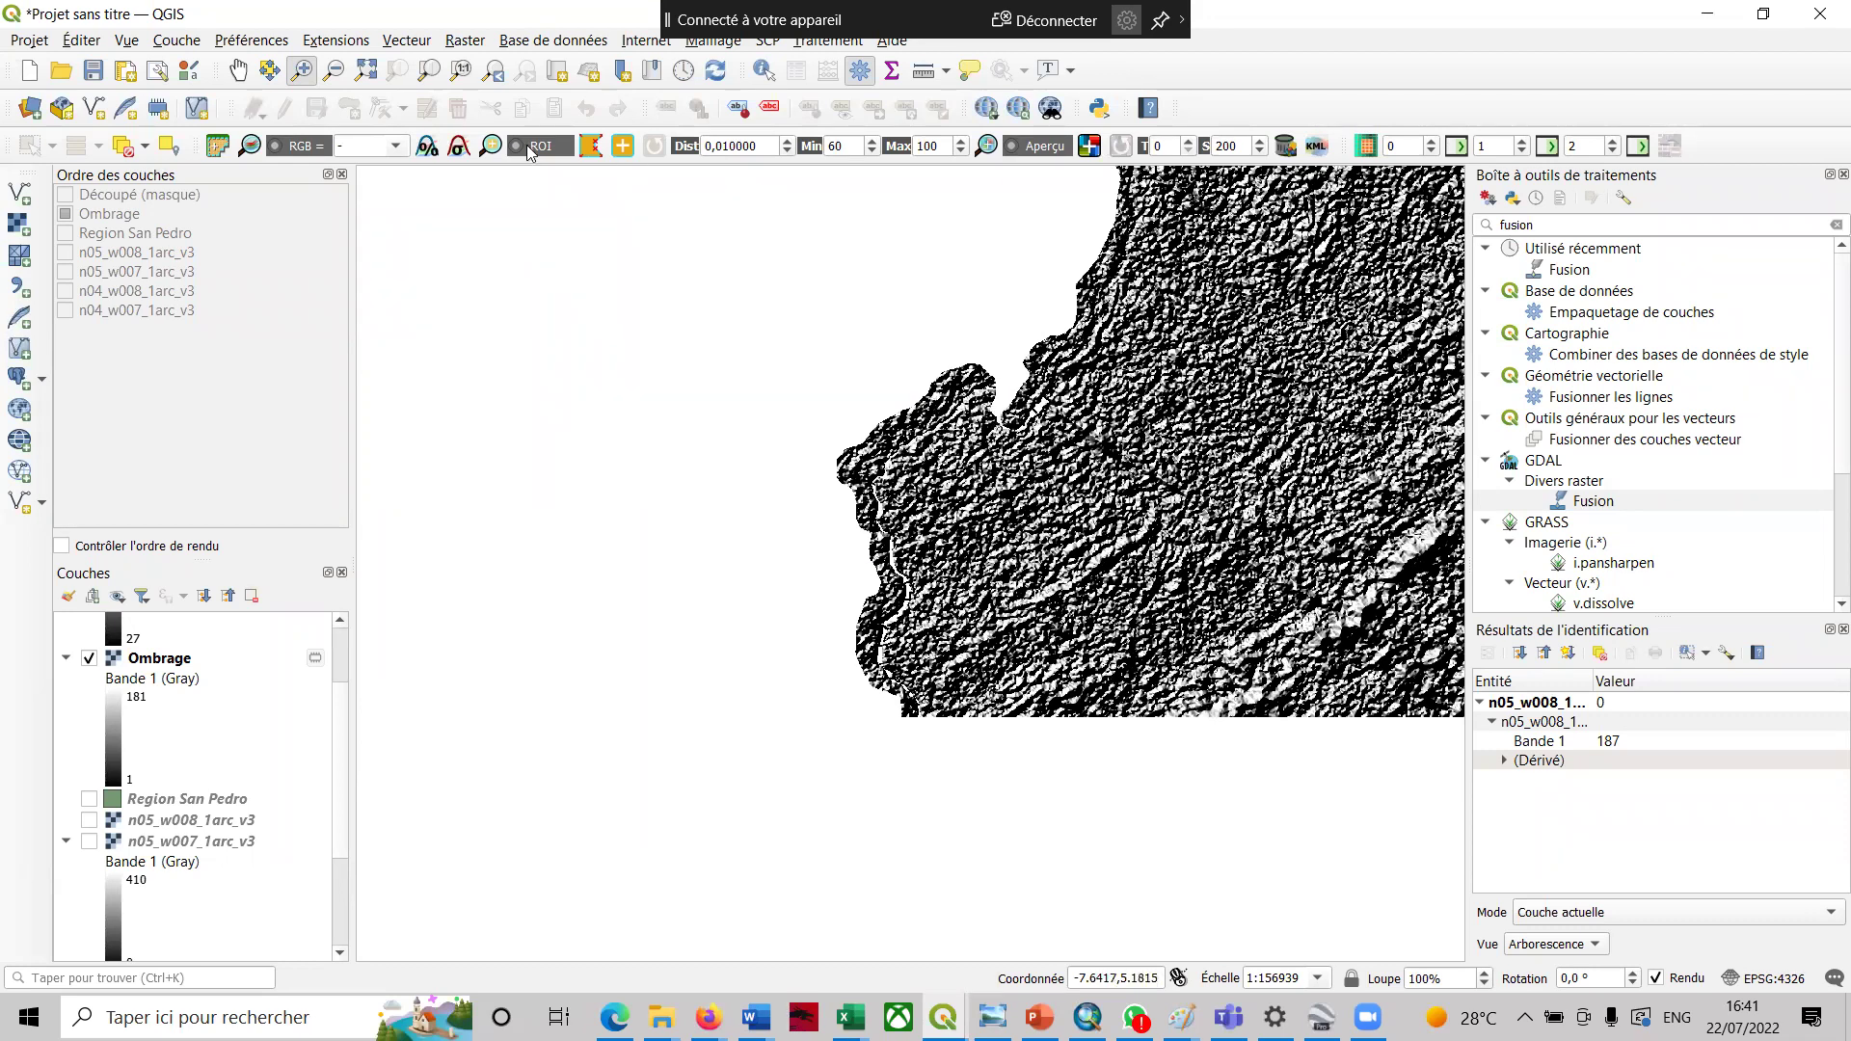
left_click(237, 70)
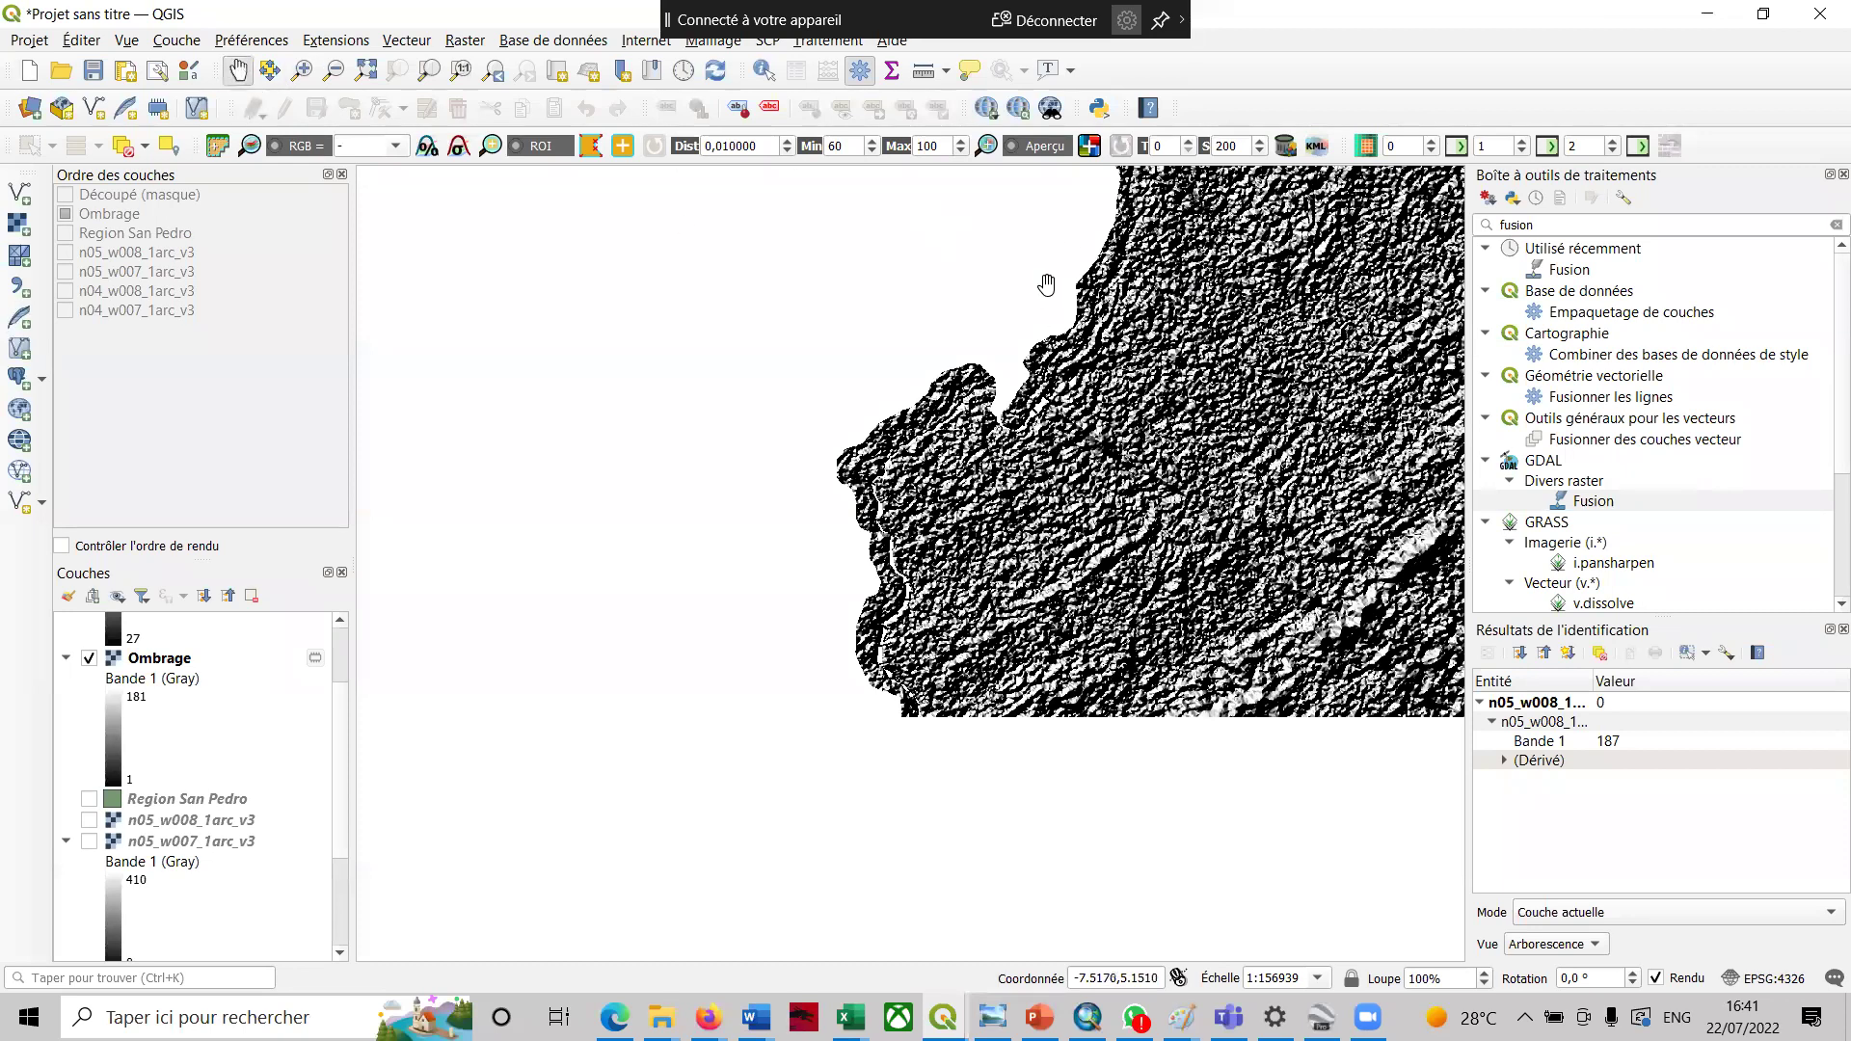
left_click_drag(1050, 289, 841, 606)
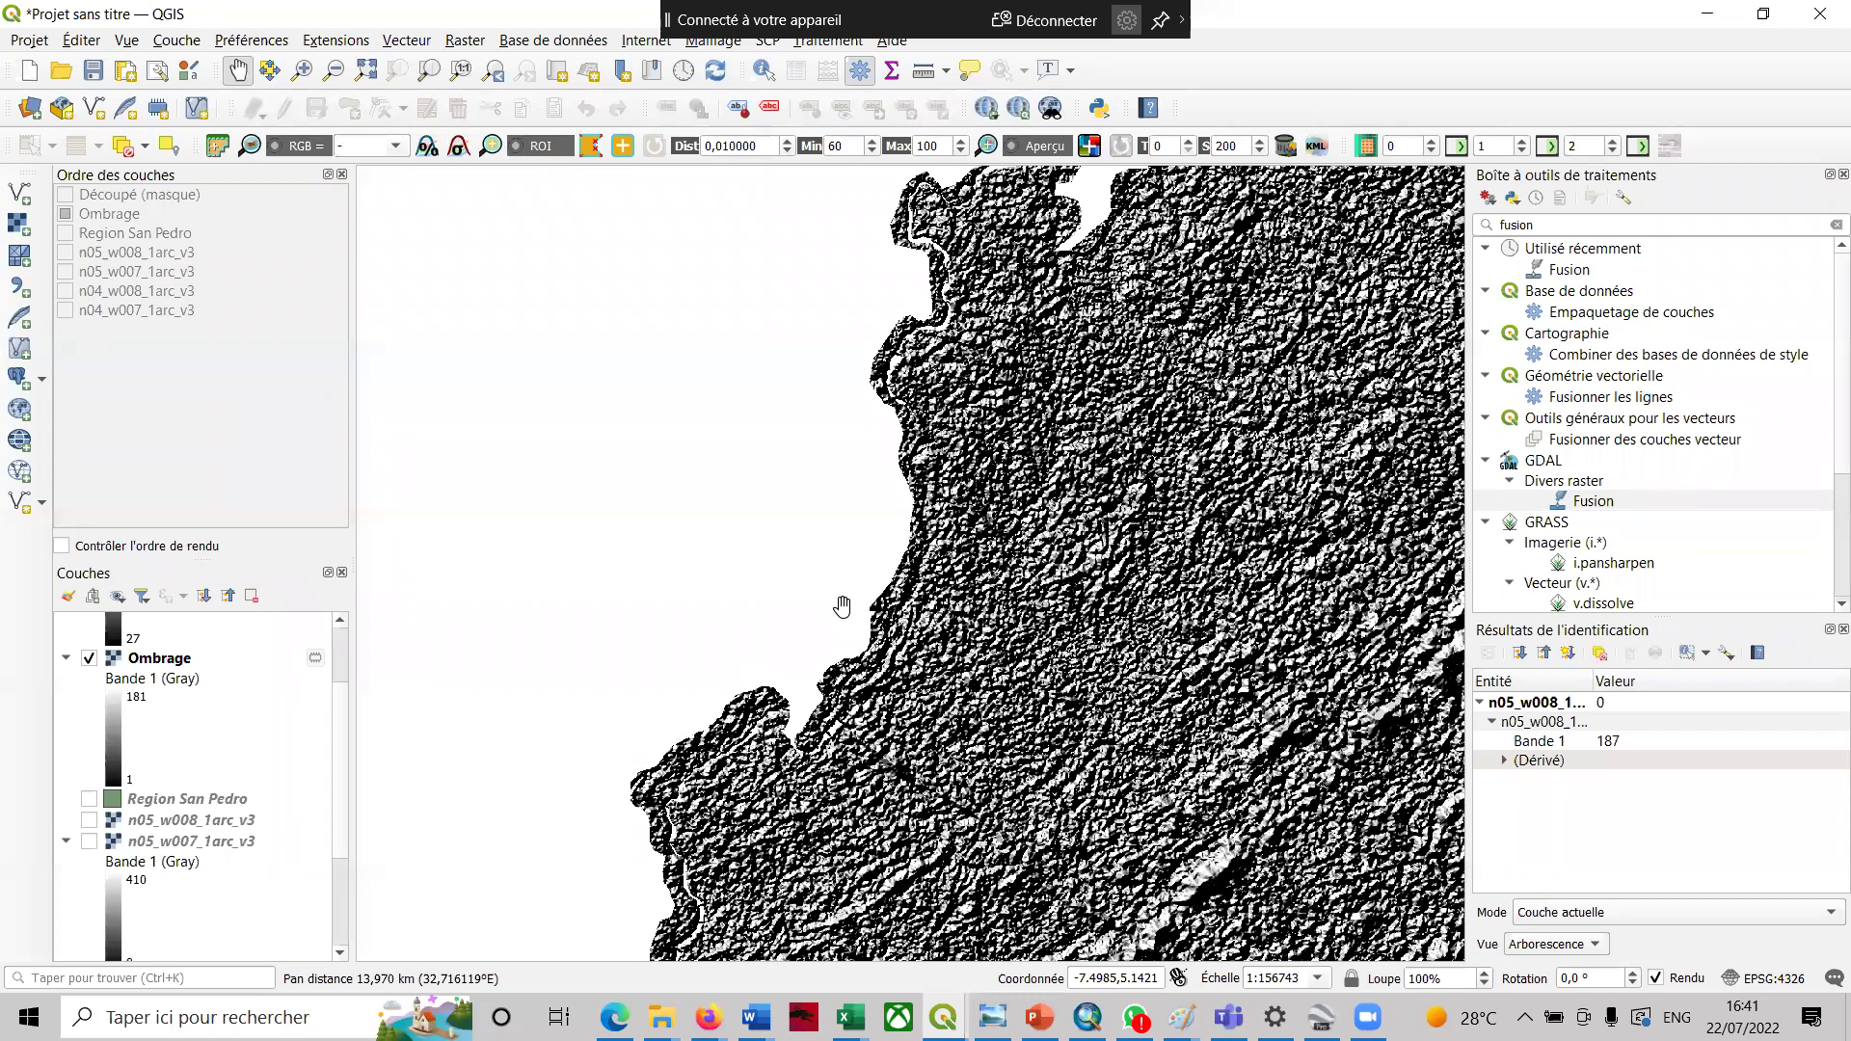
left_click_drag(1106, 802, 803, 656)
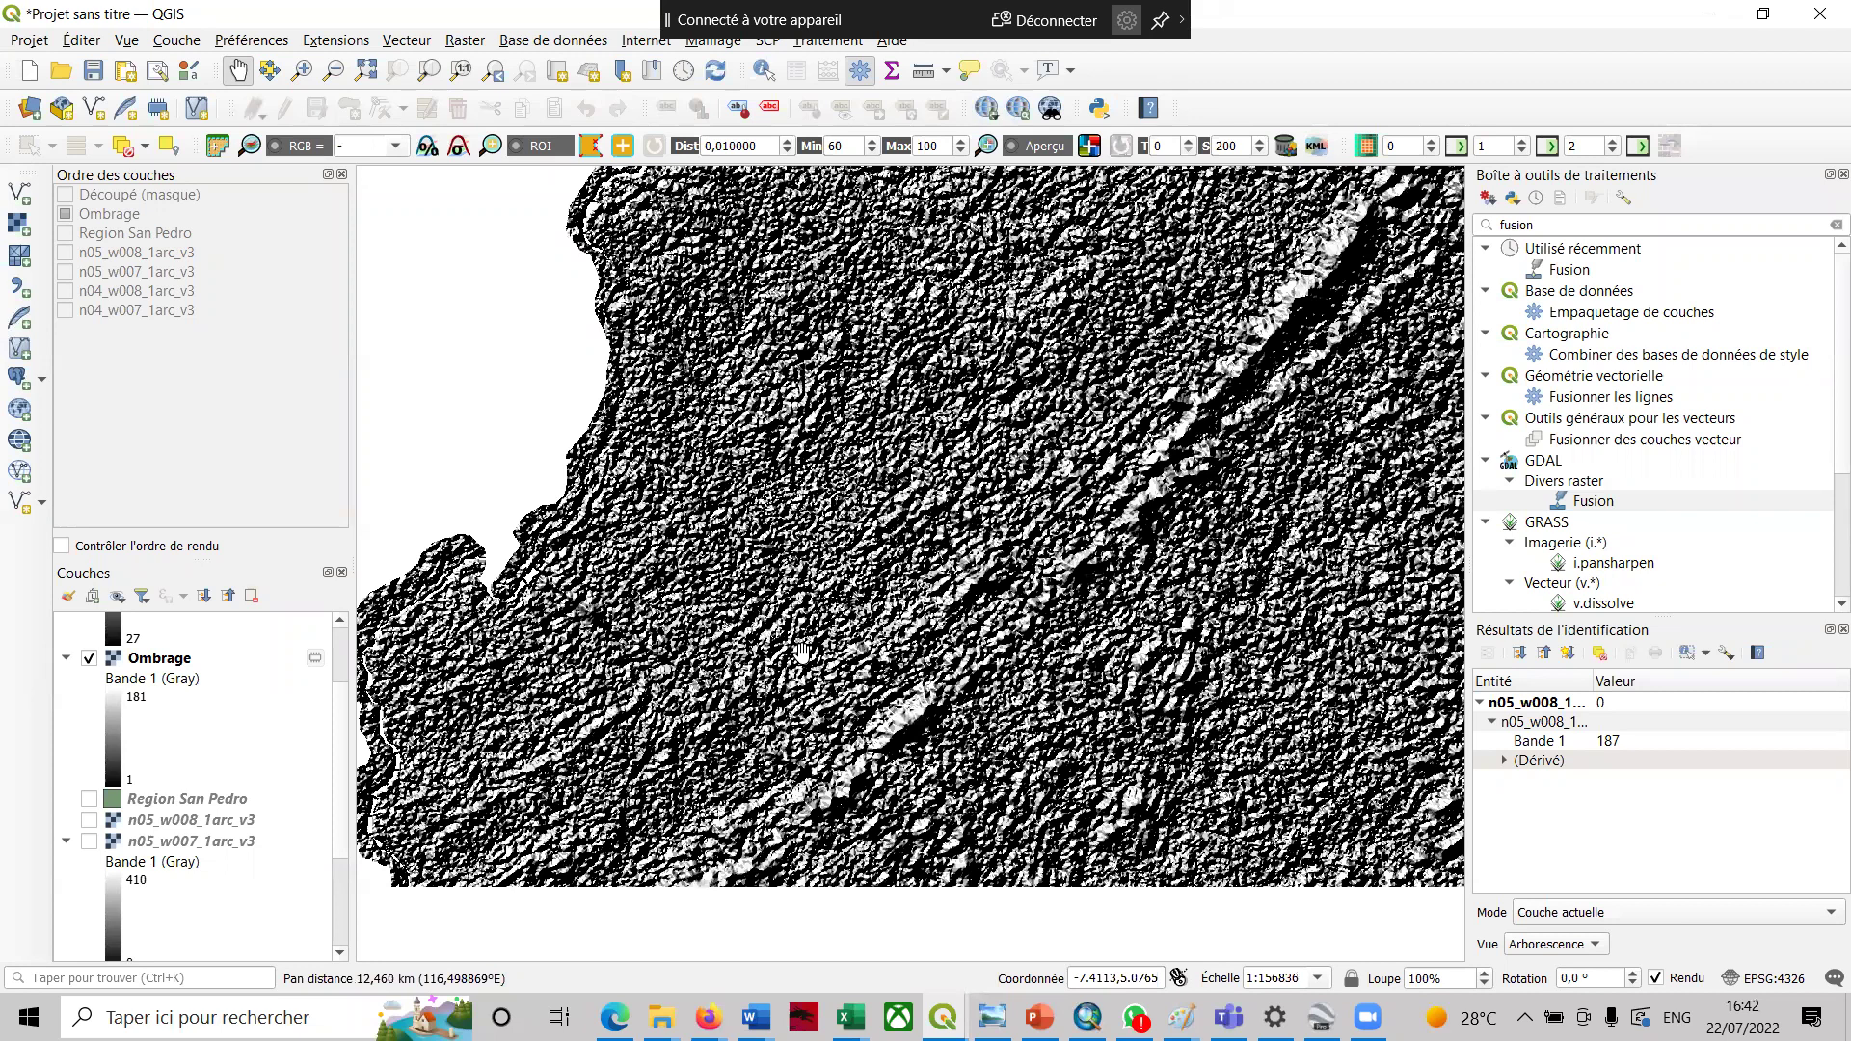